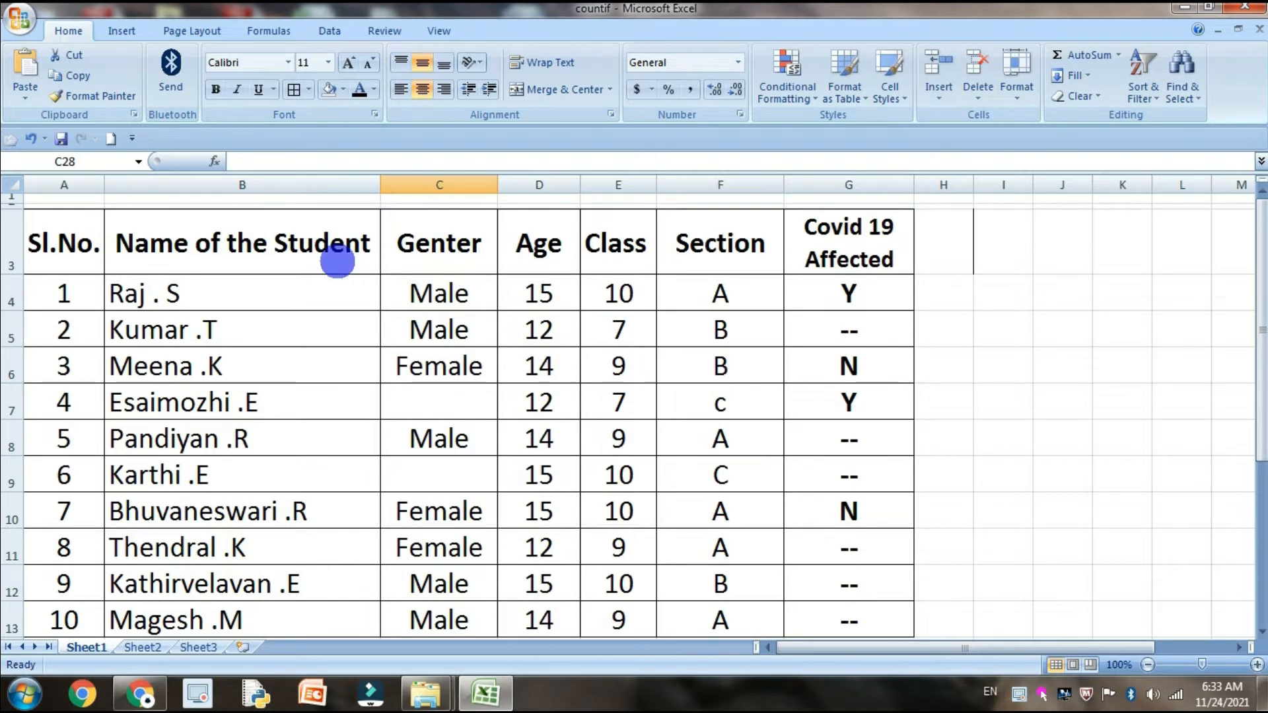
Review the student table and the COUNTIF syntax notes below it
scroll(225, 346, "down", 2)
scroll(554, 360, "down", 2)
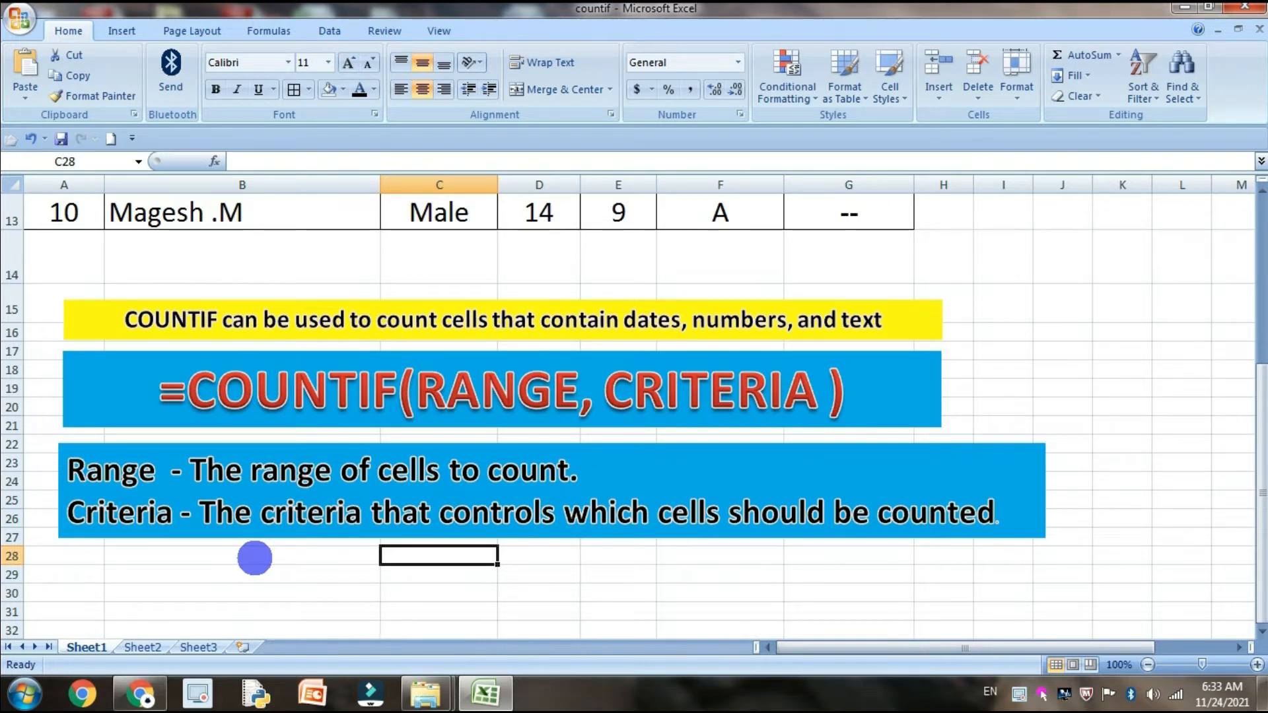
scroll(254, 558, "up", 4)
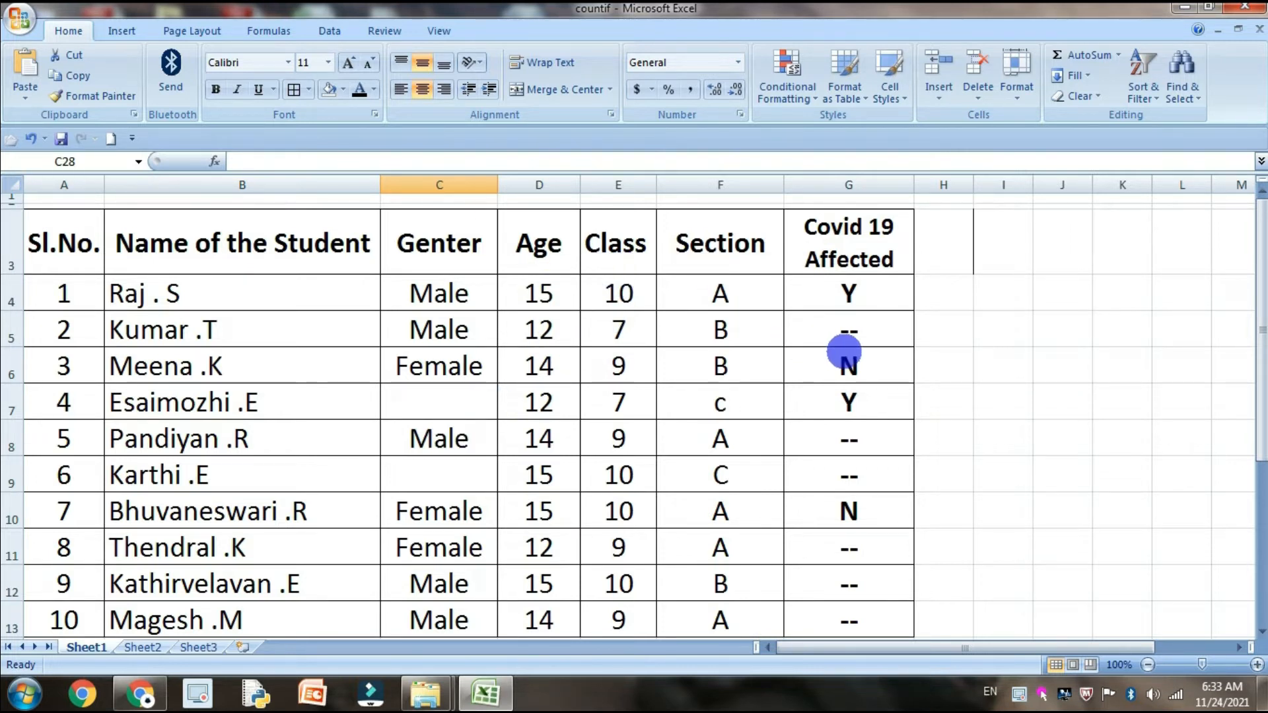
scroll(829, 406, "down", 2)
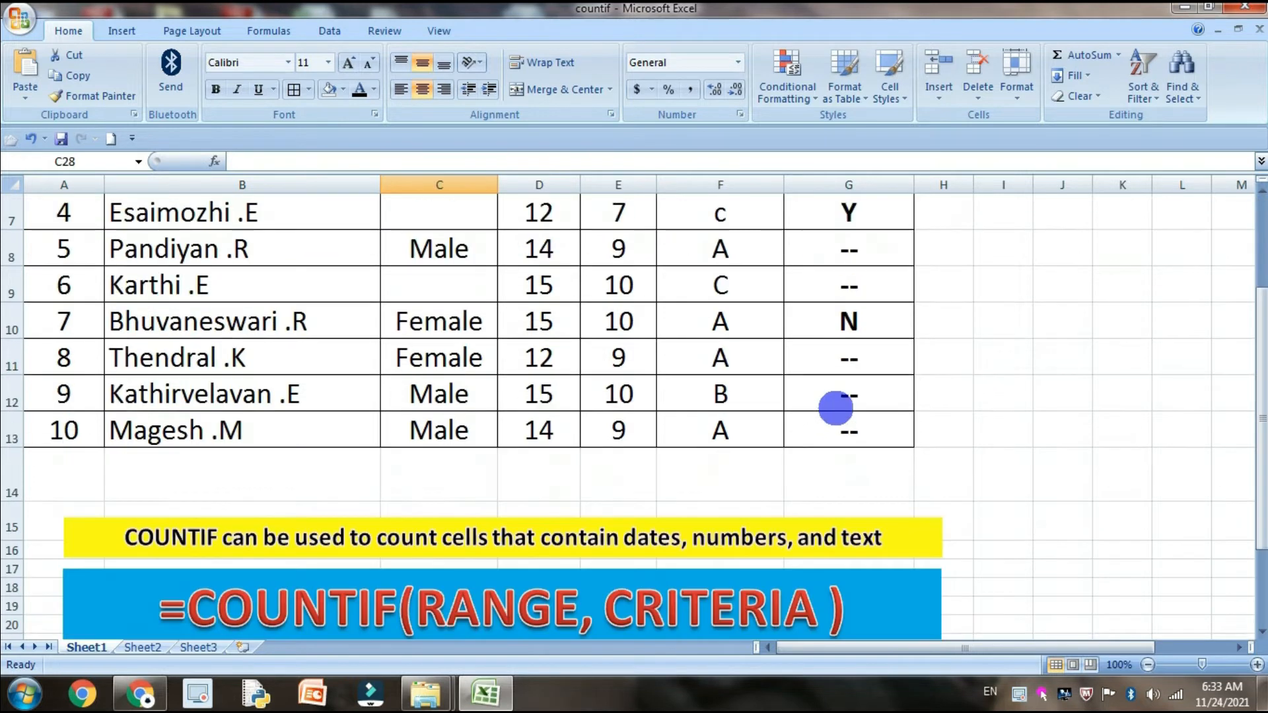
scroll(578, 440, "up", 1)
scroll(579, 439, "up", 1)
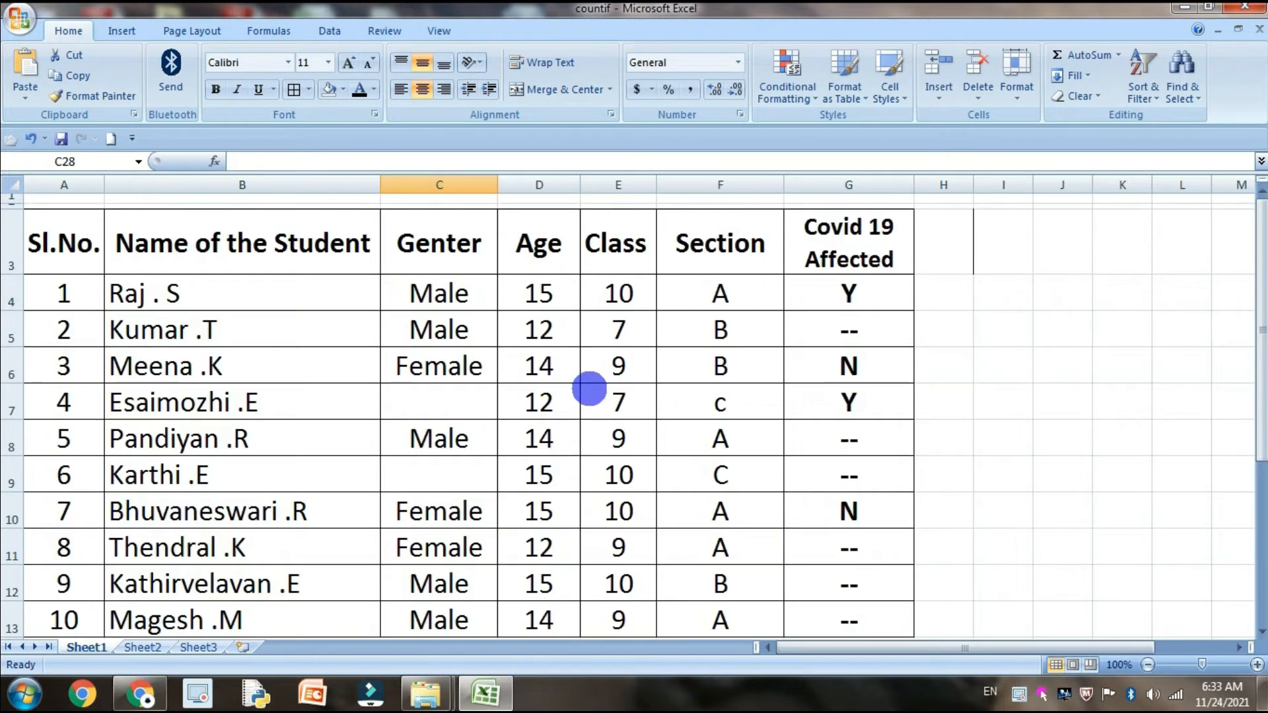
scroll(505, 470, "down", 2)
scroll(512, 446, "up", 1)
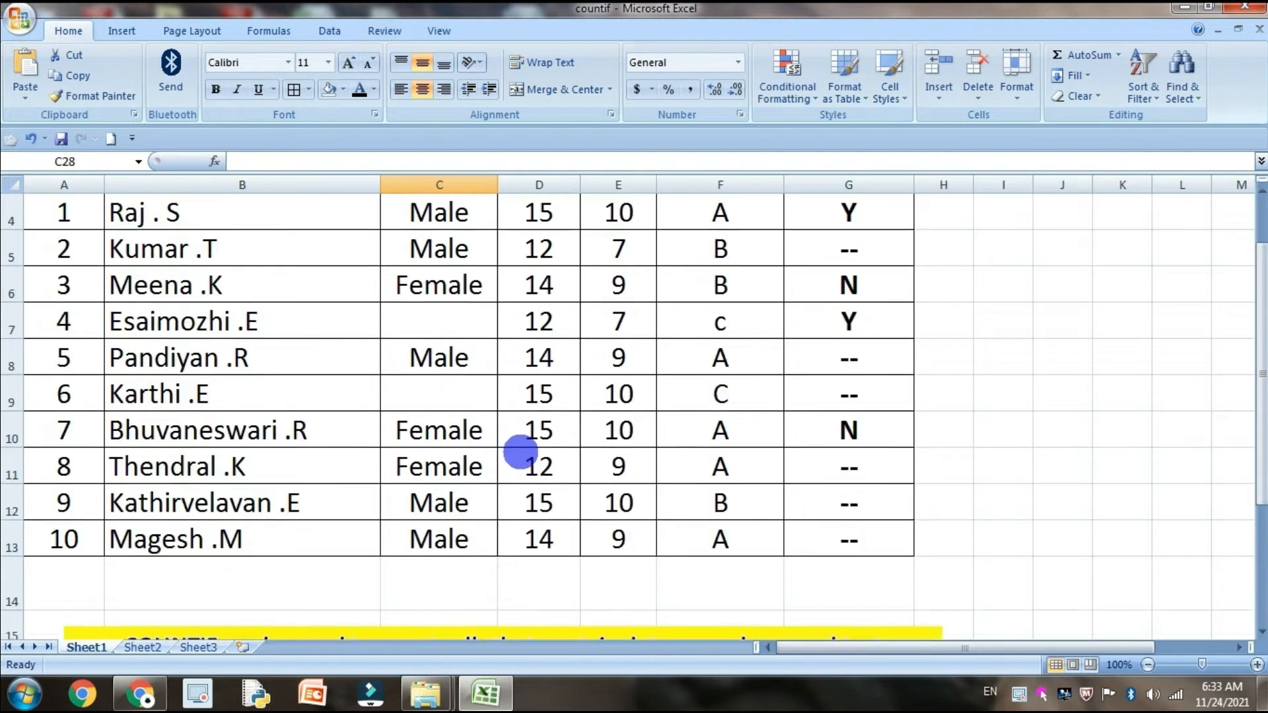
Enter =COUNT(D4:D13) in cell D14 below the Age column
scroll(542, 446, "down", 2)
left_click(552, 365)
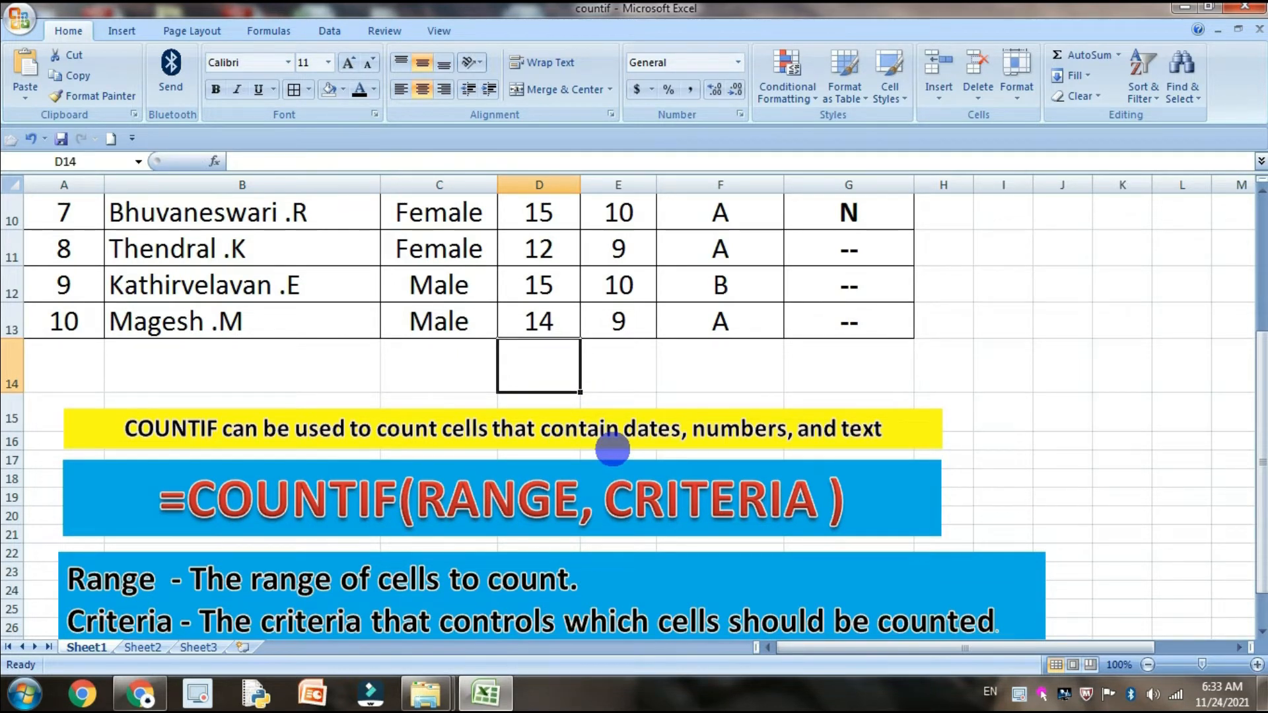
type("=c")
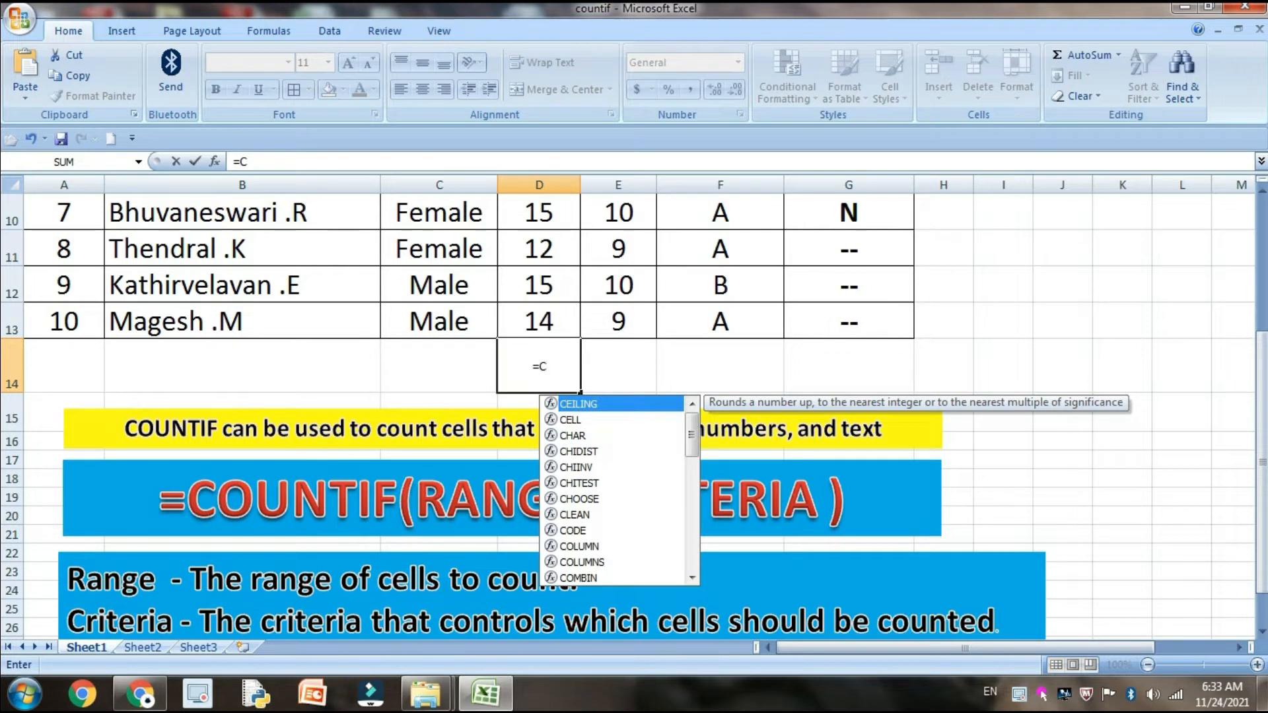
type("OUNT(")
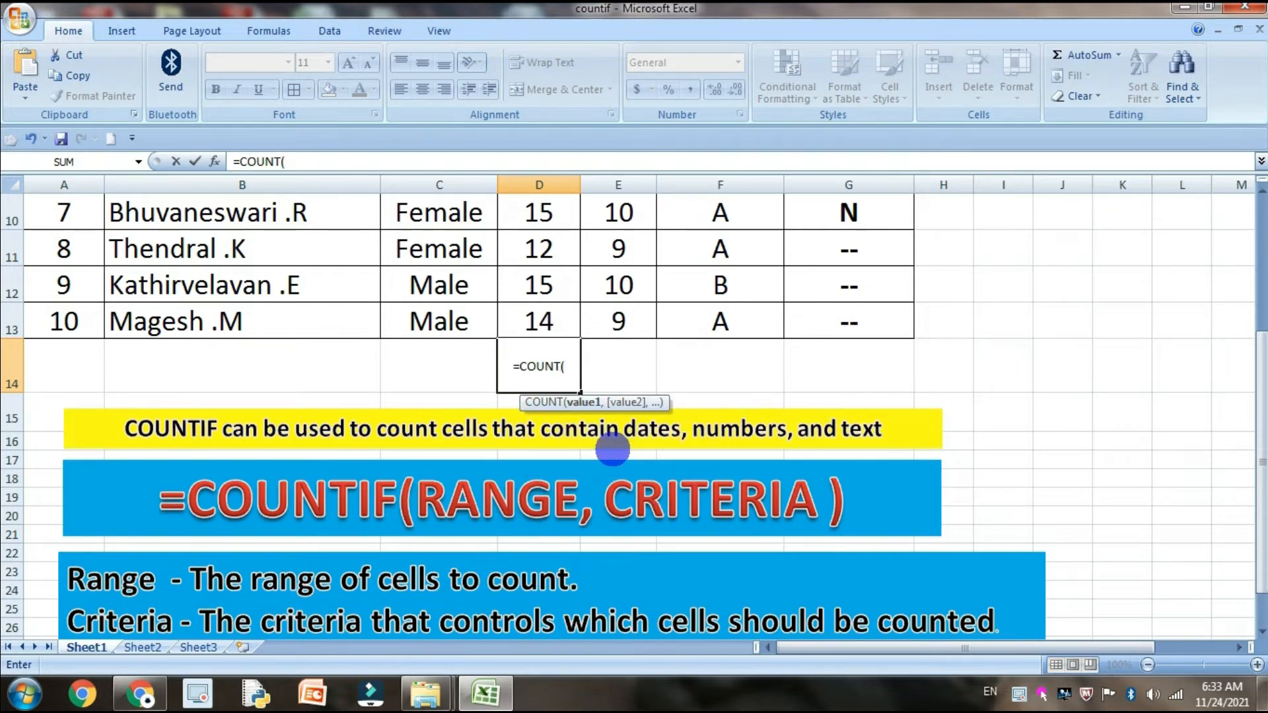
mouse_move(556, 321)
left_mouse_down()
mouse_move(546, 316)
mouse_move(558, 300)
left_mouse_up()
scroll(557, 317, "up", 3)
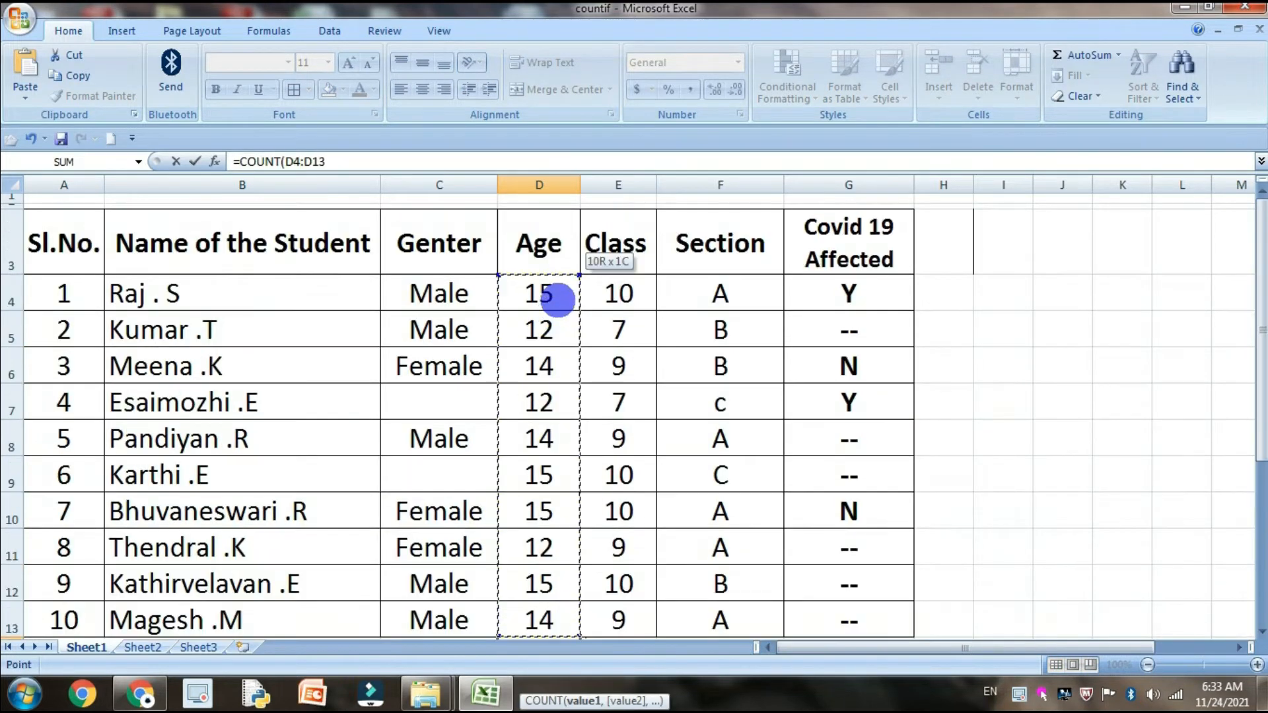
scroll(673, 405, "down", 2)
type(")")
key("Return")
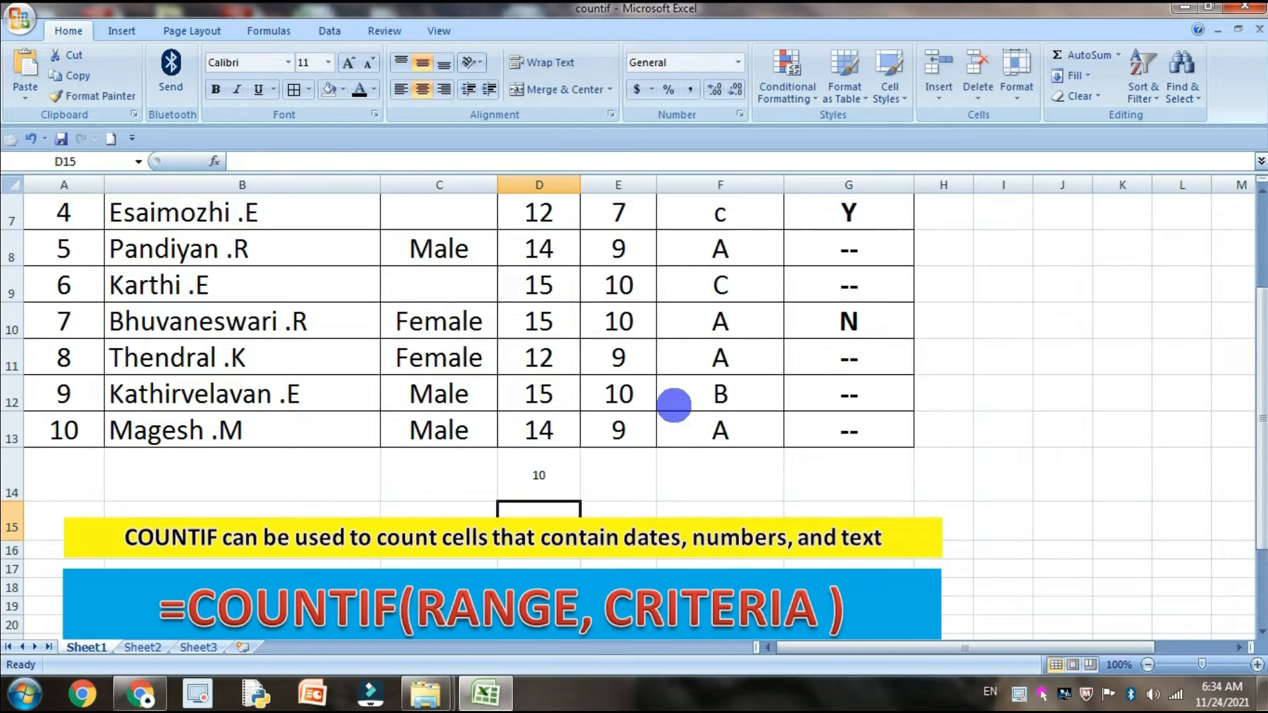
Format cells B14:G14 as bold at font size 18
left_click(558, 467)
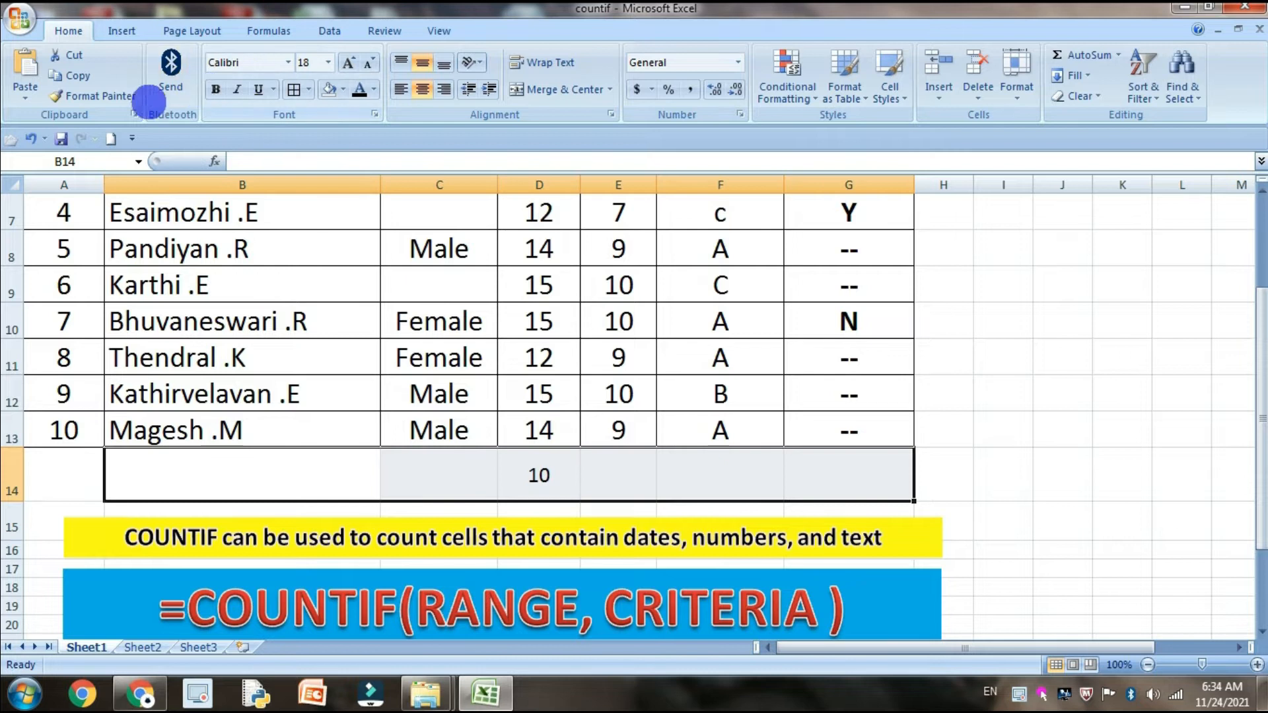
left_click(215, 89)
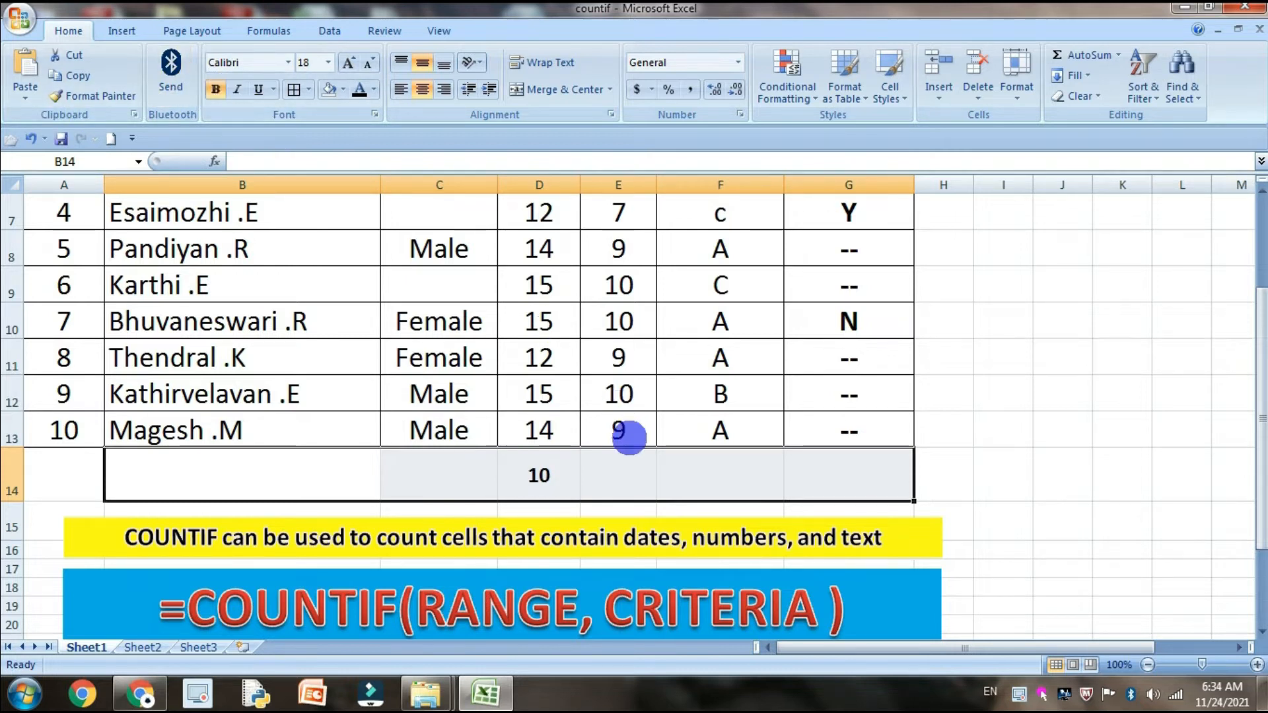
left_click(626, 431)
Inspect the COUNT formula in D14 and the age range it references, leaving it as is
double_click(529, 474)
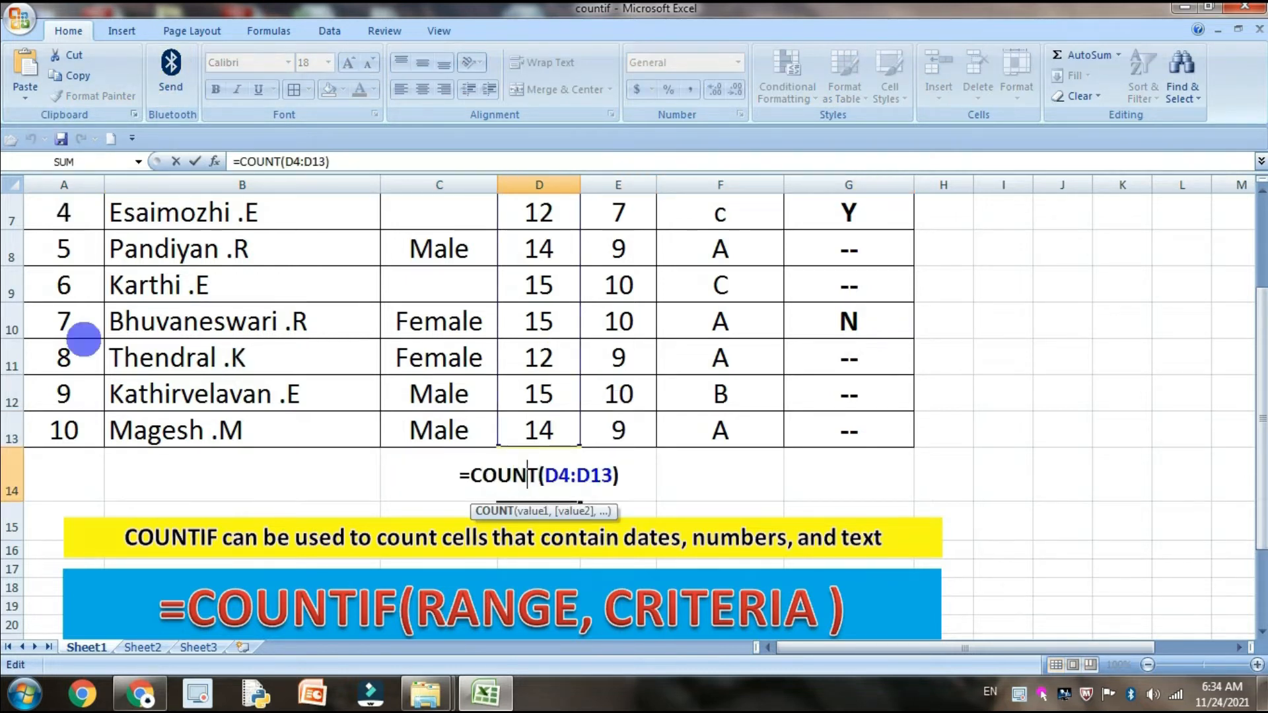
scroll(86, 333, "up", 1)
scroll(92, 332, "up", 1)
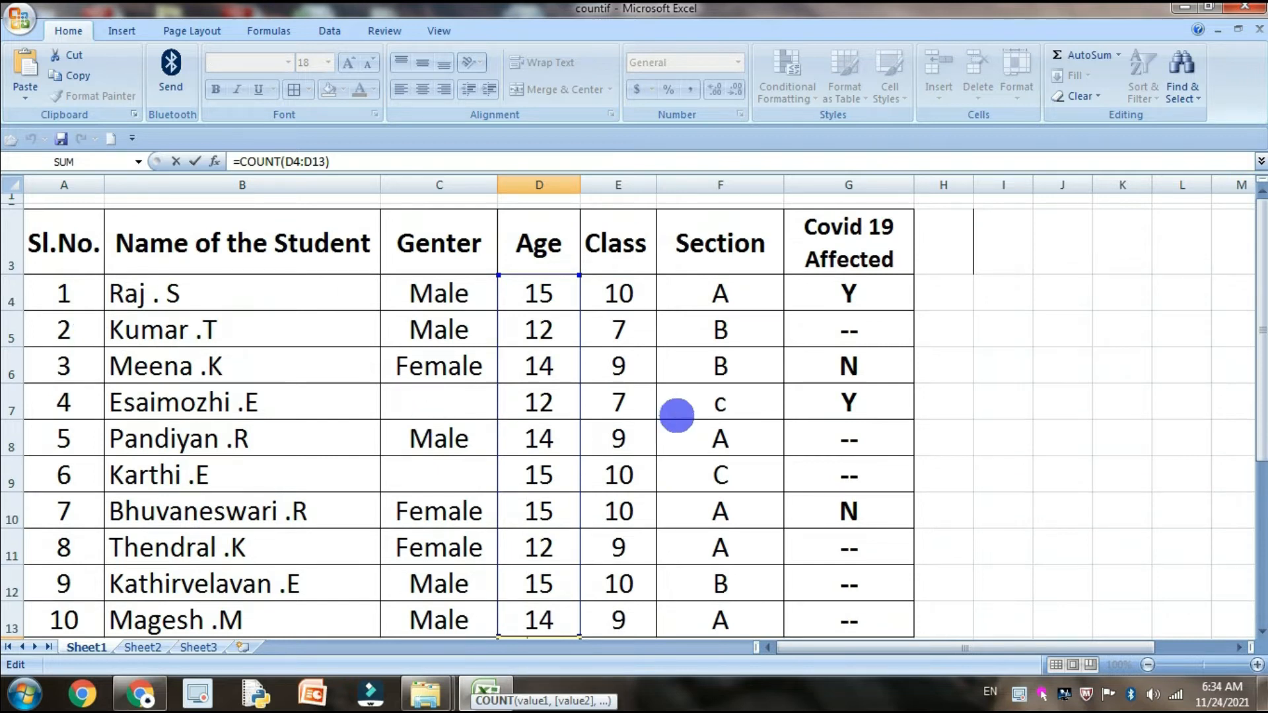
left_click(675, 415)
Clear the ages in D7 and D8, checking the count in D14 after each deletion
left_click(561, 415)
key("Delete")
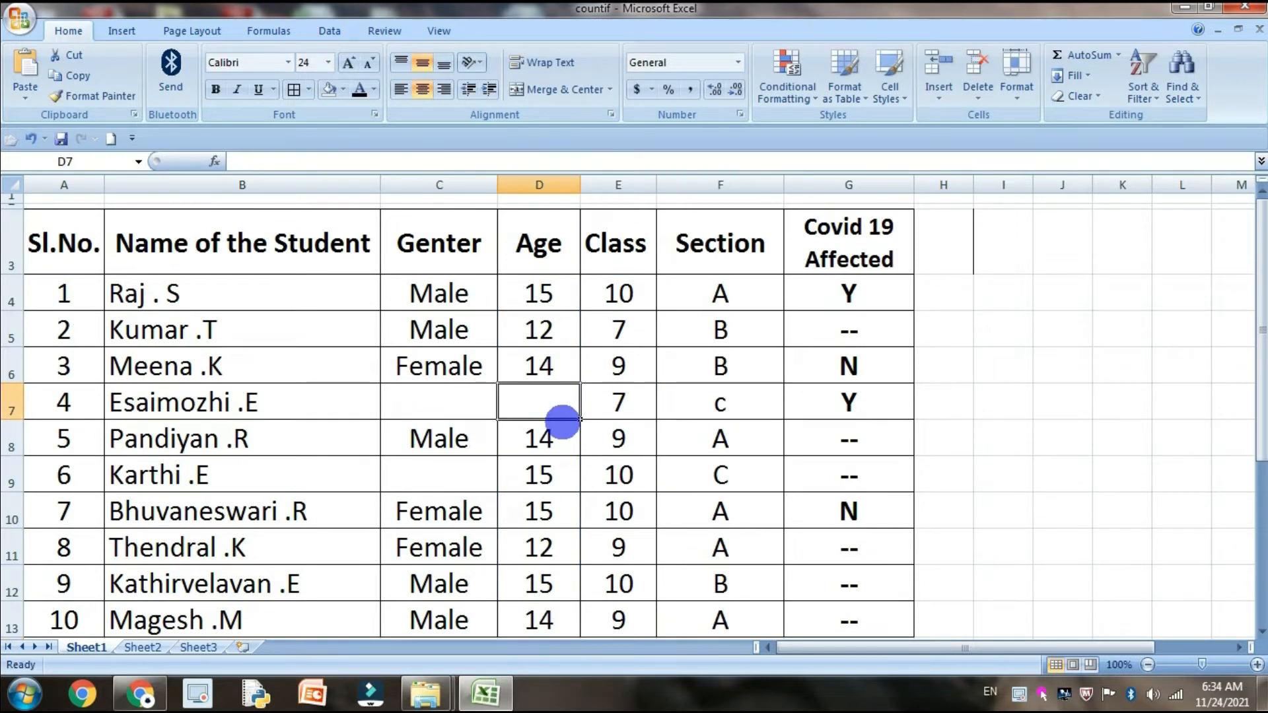
scroll(645, 444, "down", 3)
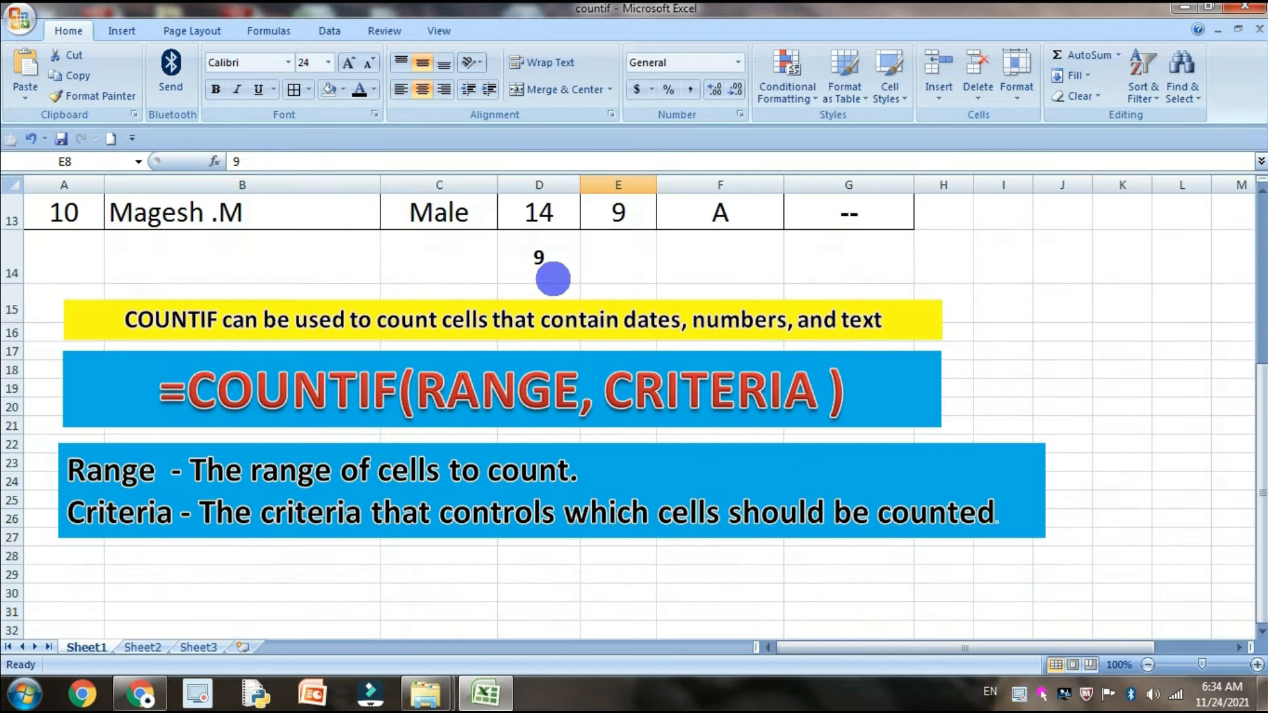
left_click(552, 275)
scroll(638, 319, "up", 2)
left_click(560, 253)
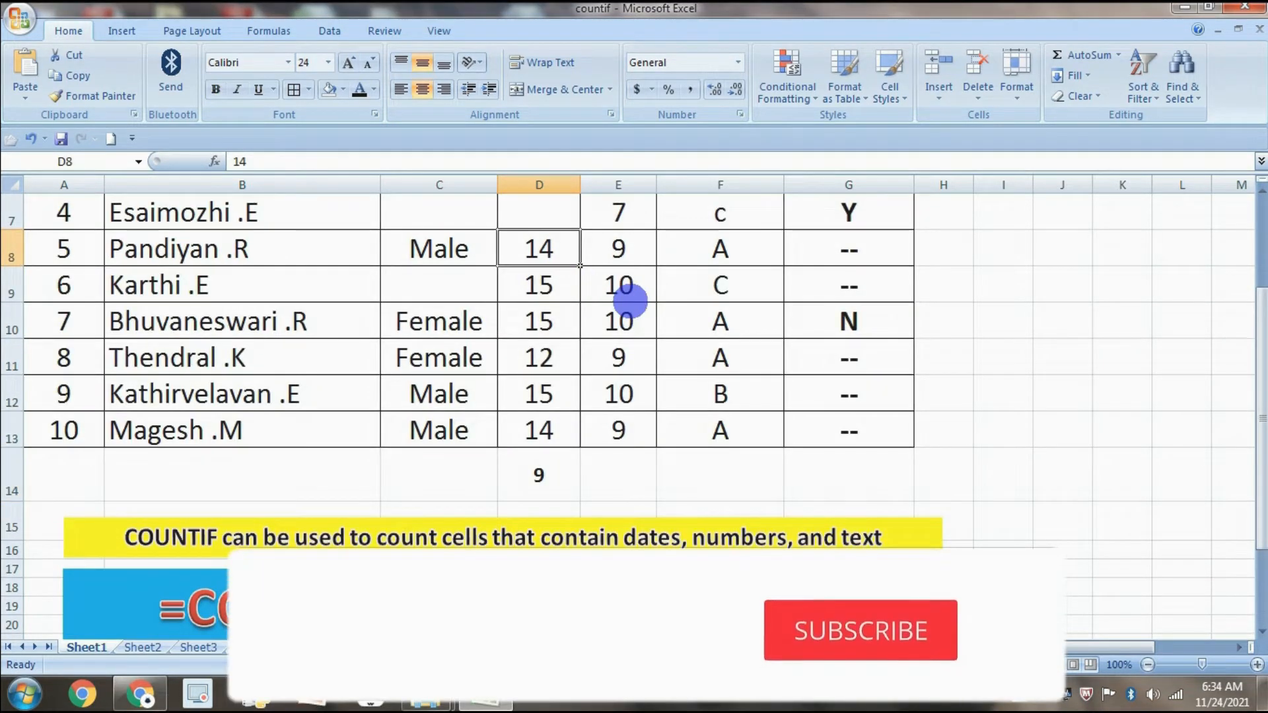
key("Delete")
left_click(653, 474)
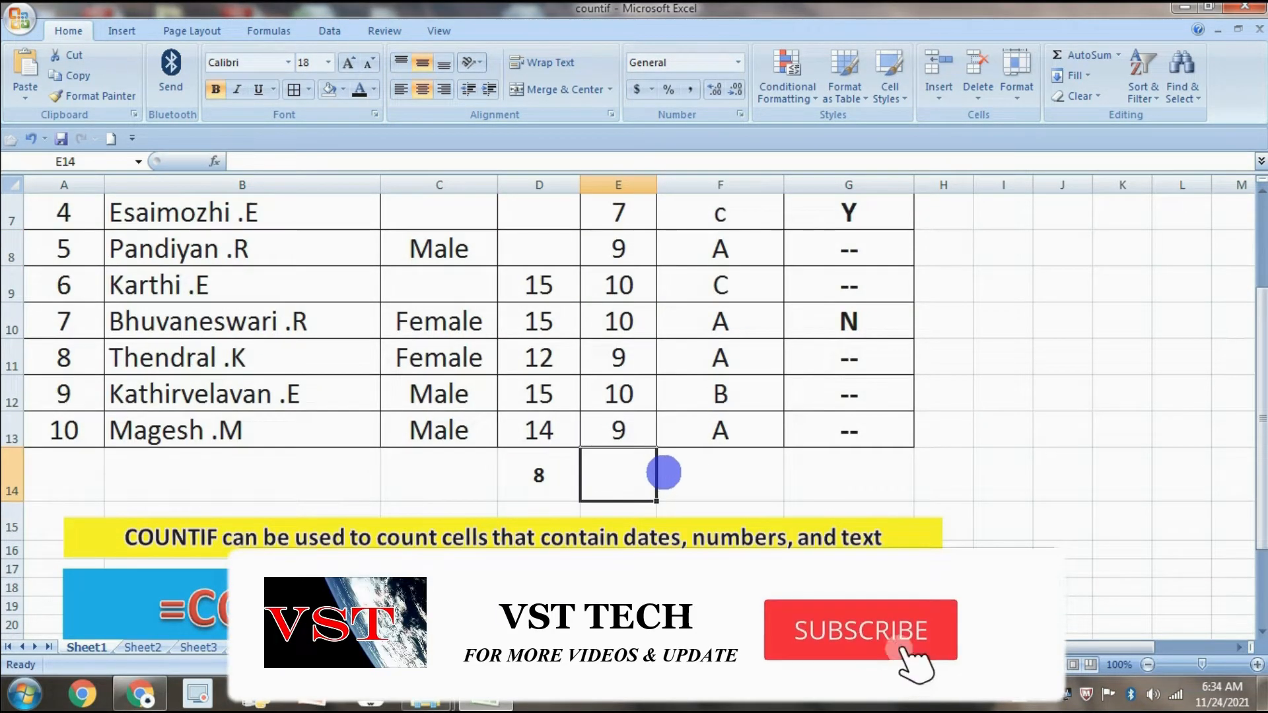
Undo both age deletions and check the count in D14
key("ctrl+z")
key("ctrl+z")
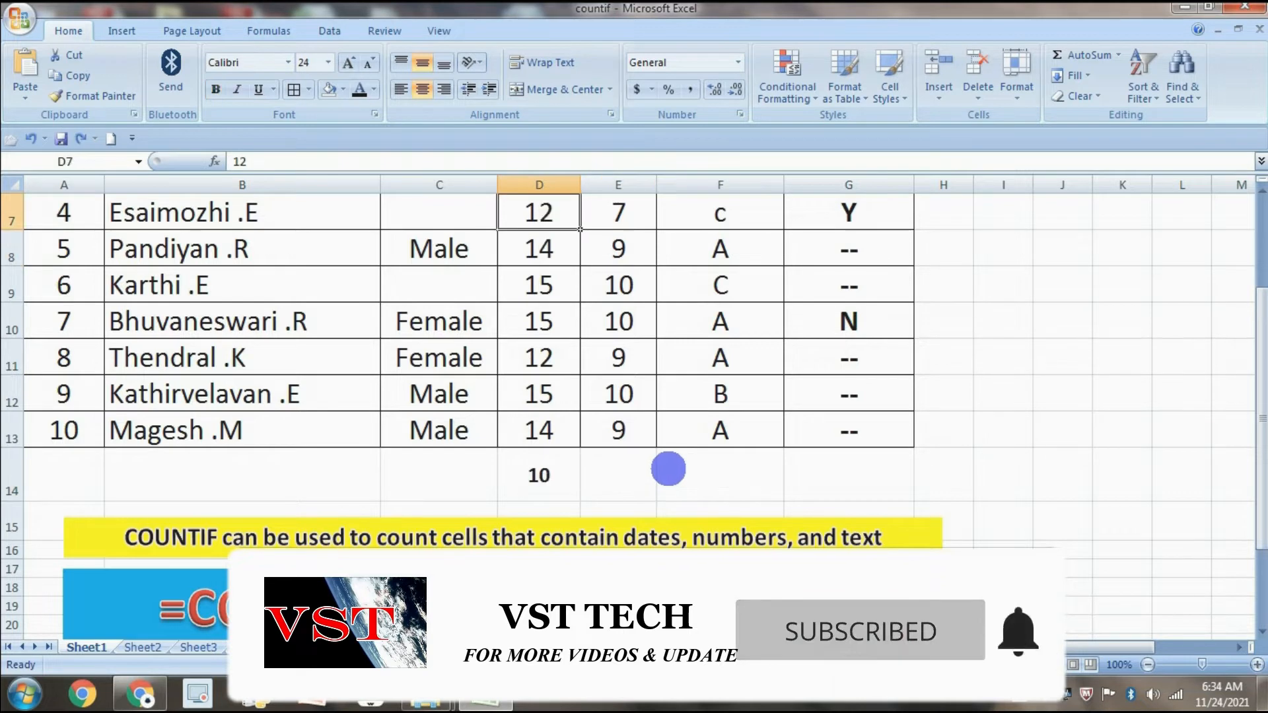
scroll(668, 469, "up", 2)
scroll(668, 468, "down", 1)
left_click(545, 582)
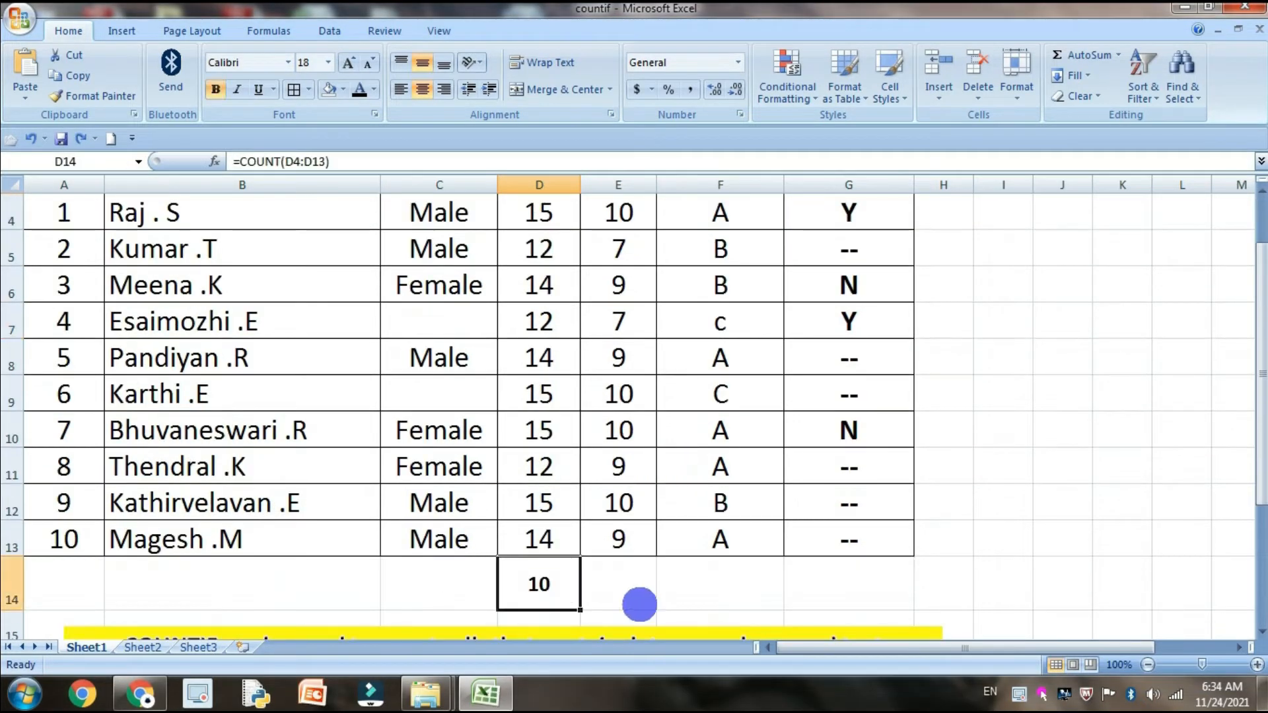
Enter a COUNT formula in C14 over the Genter range C4:C13
left_click(444, 572)
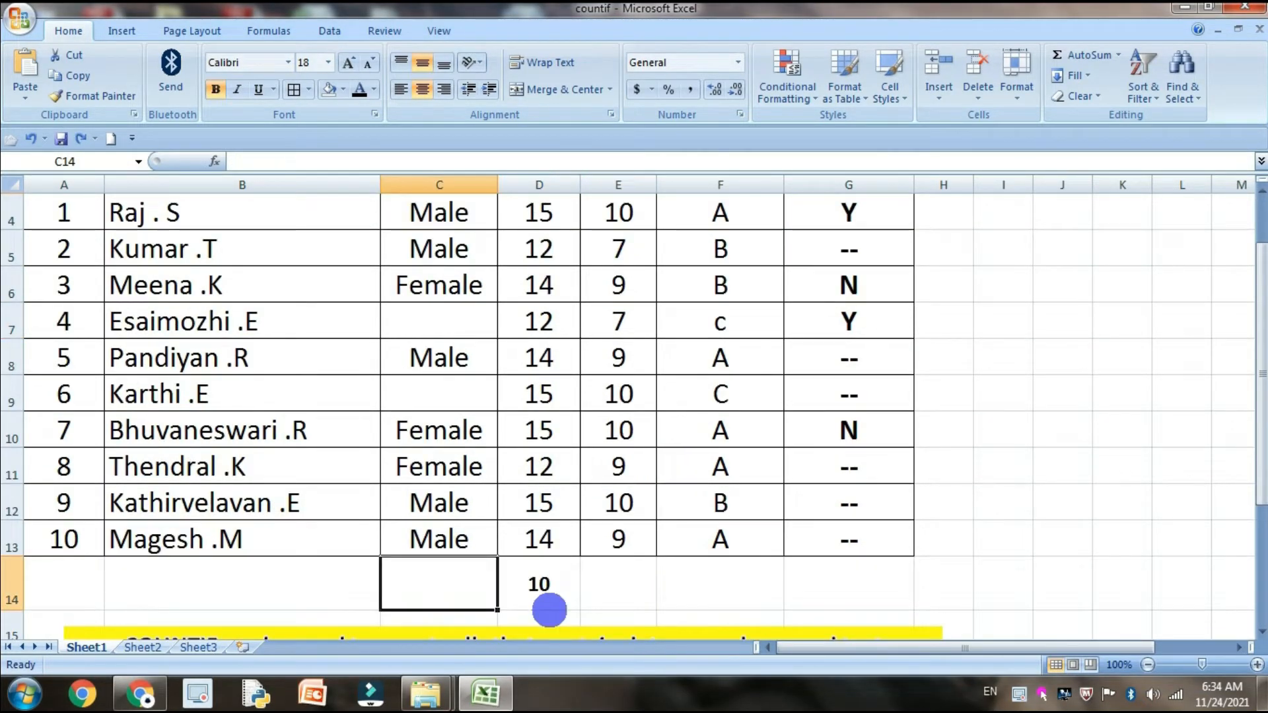
type("=COUN")
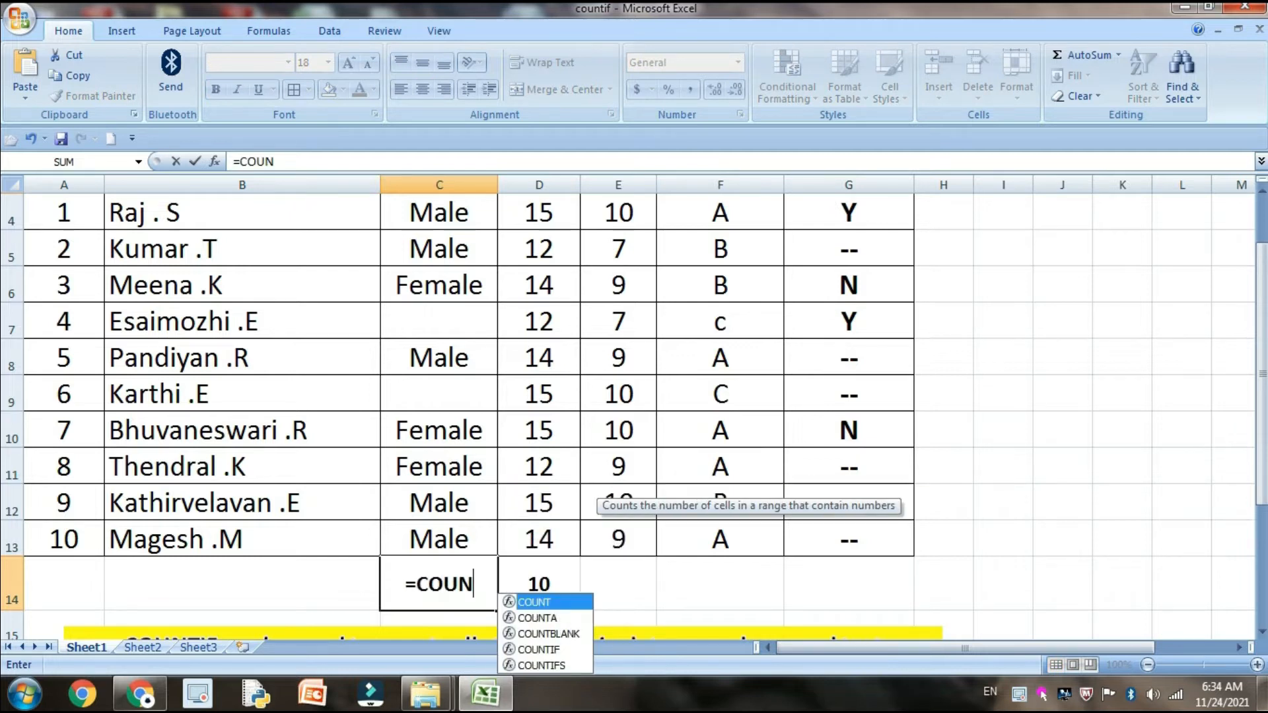
type("T")
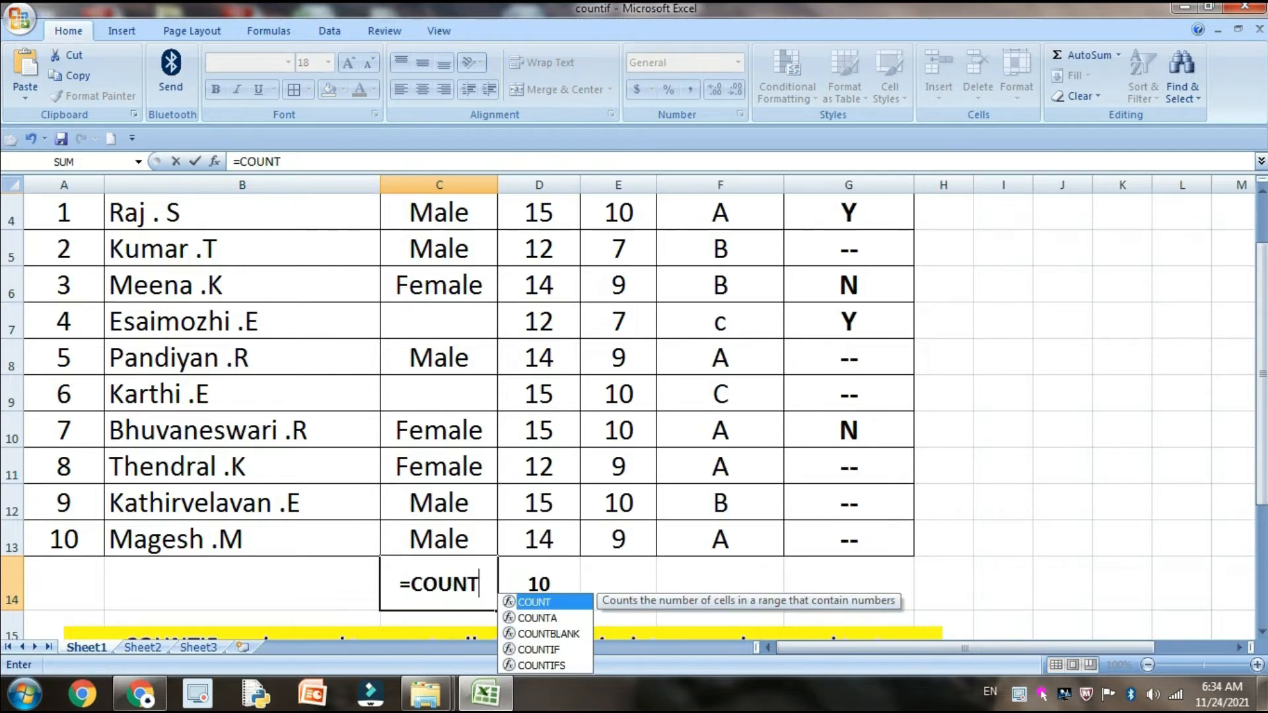
type("(")
left_click(426, 547)
scroll(426, 546, "up", 1)
left_click_drag(426, 547, 439, 303)
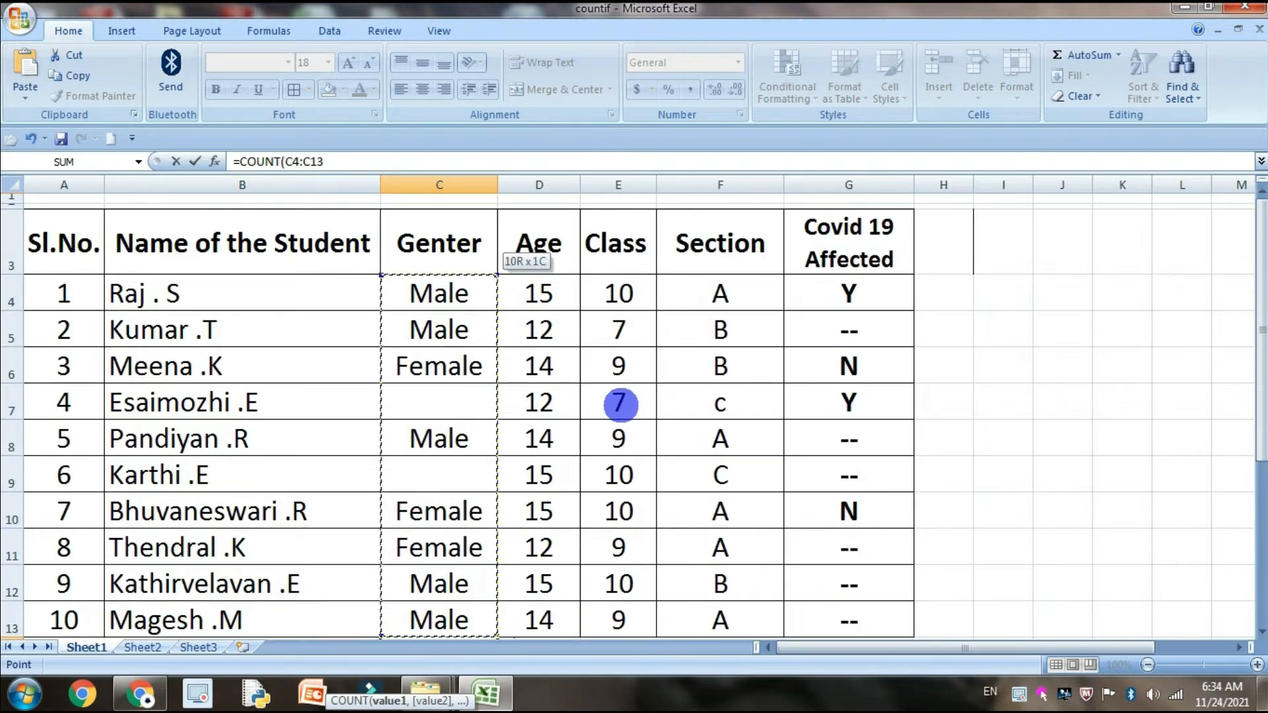
key("Return")
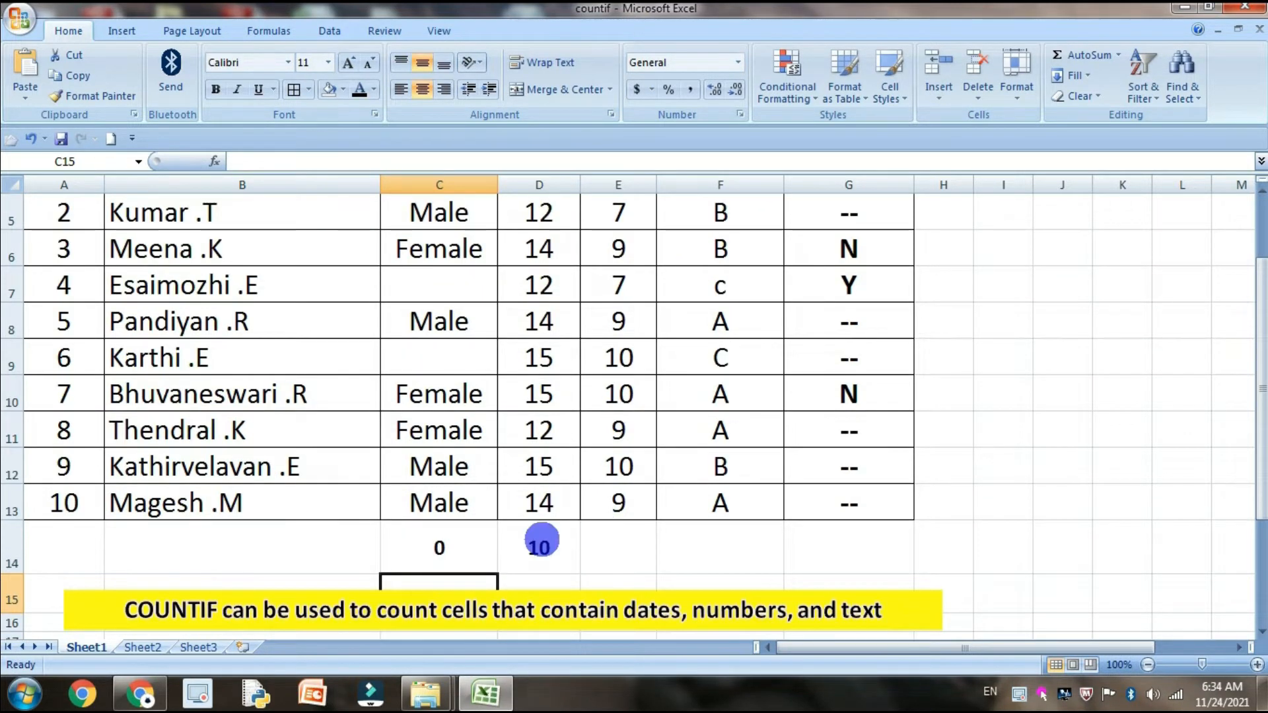
Check the COUNT result in C14 against the COUNTIF notes, and delete the formula from C14
left_click(464, 552)
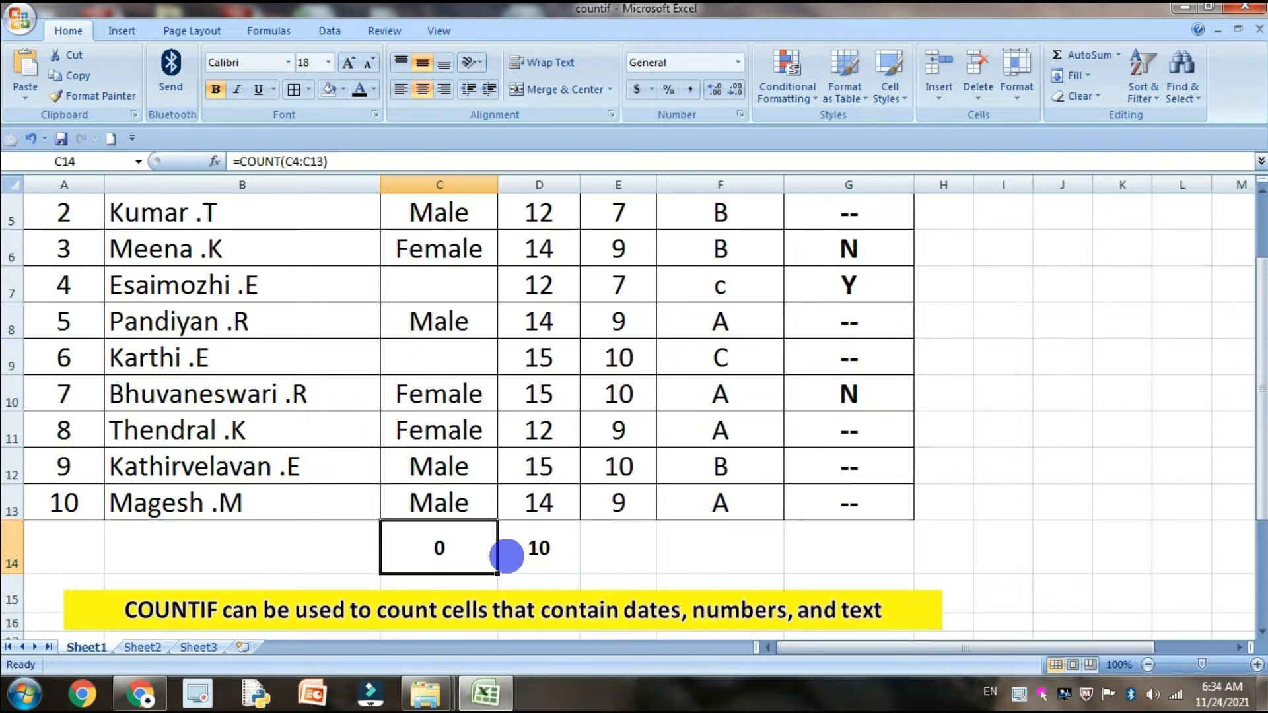
scroll(506, 555, "down", 3)
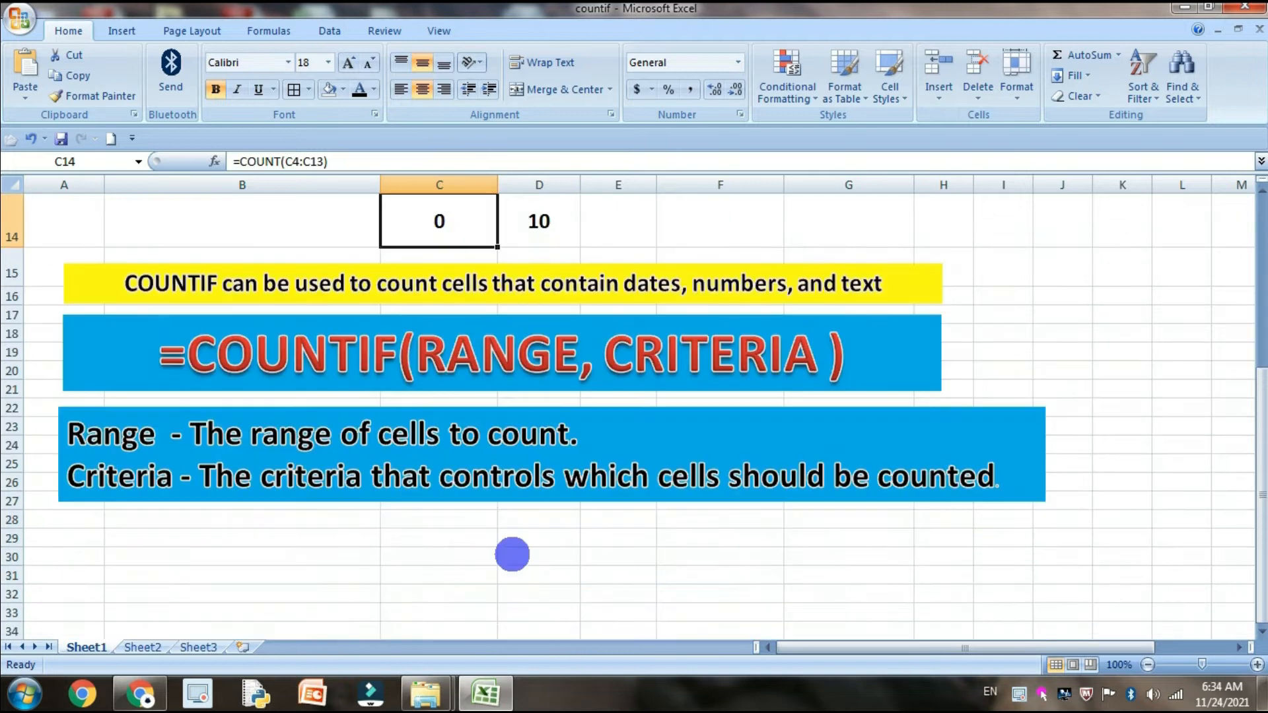
scroll(512, 553, "up", 2)
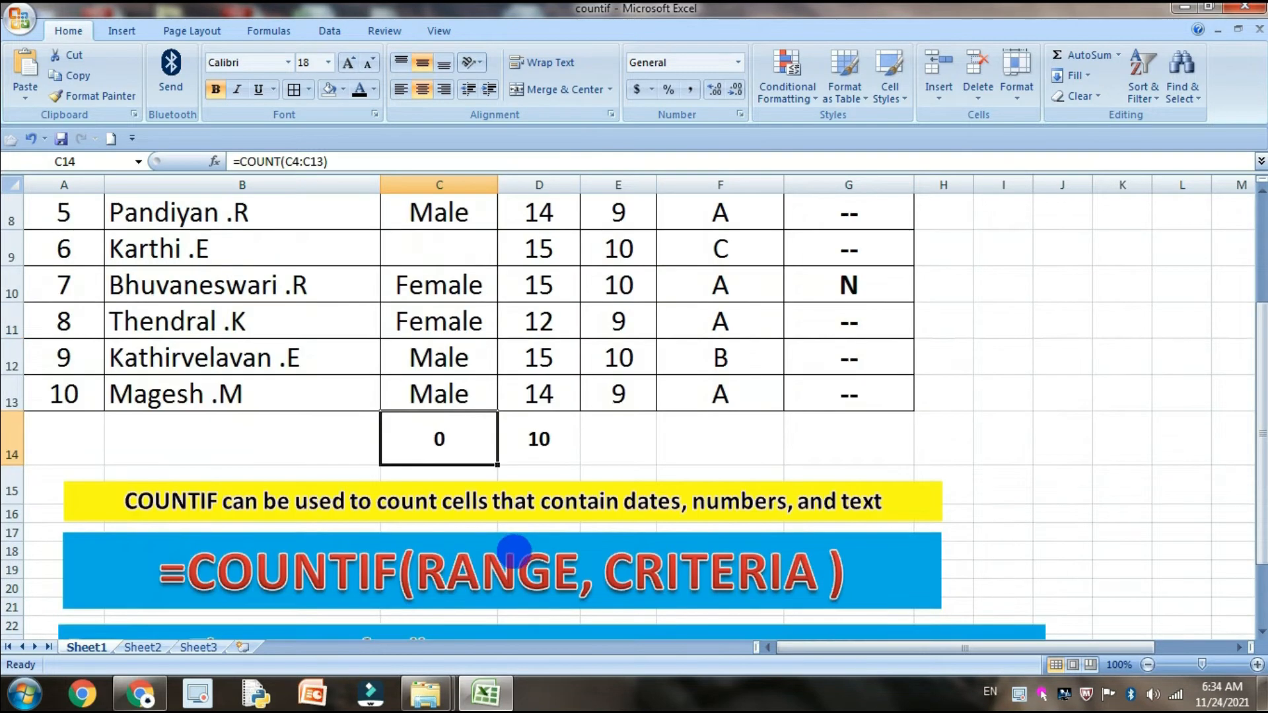
key("Delete")
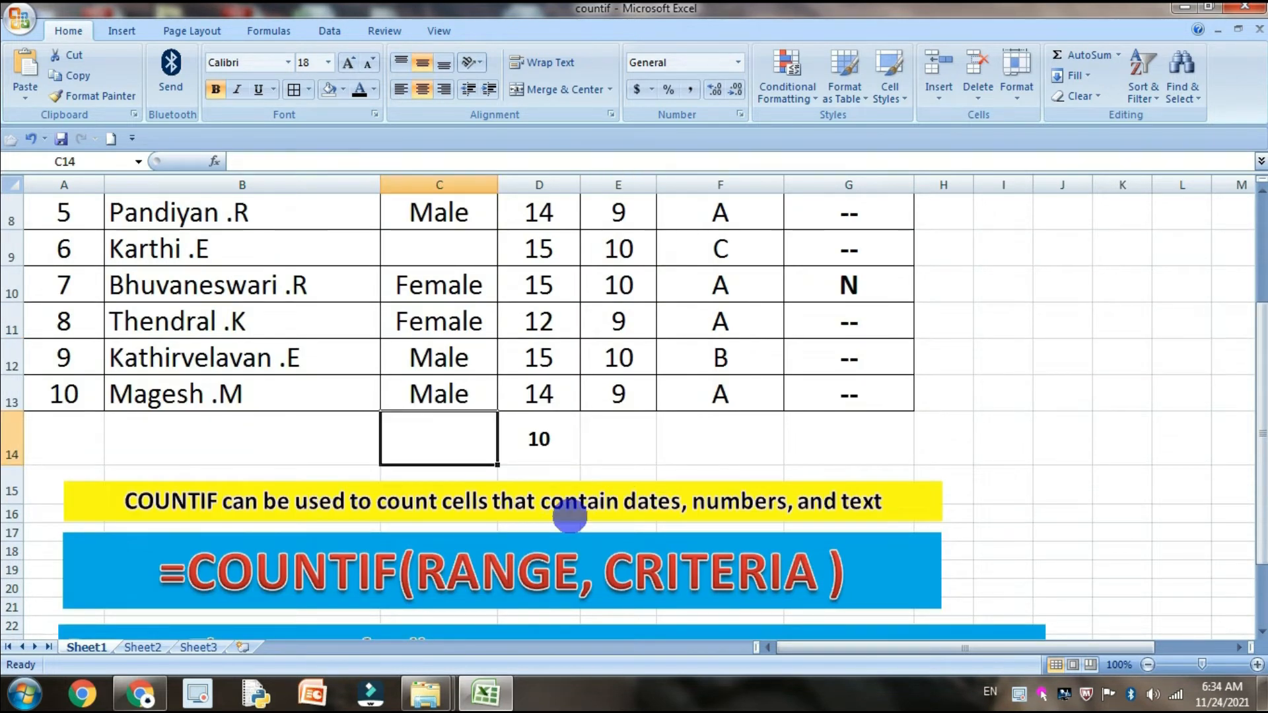
Fill the blank Genter cells with Female in C7 and Male in C9
scroll(560, 521, "up", 2)
left_click(466, 393)
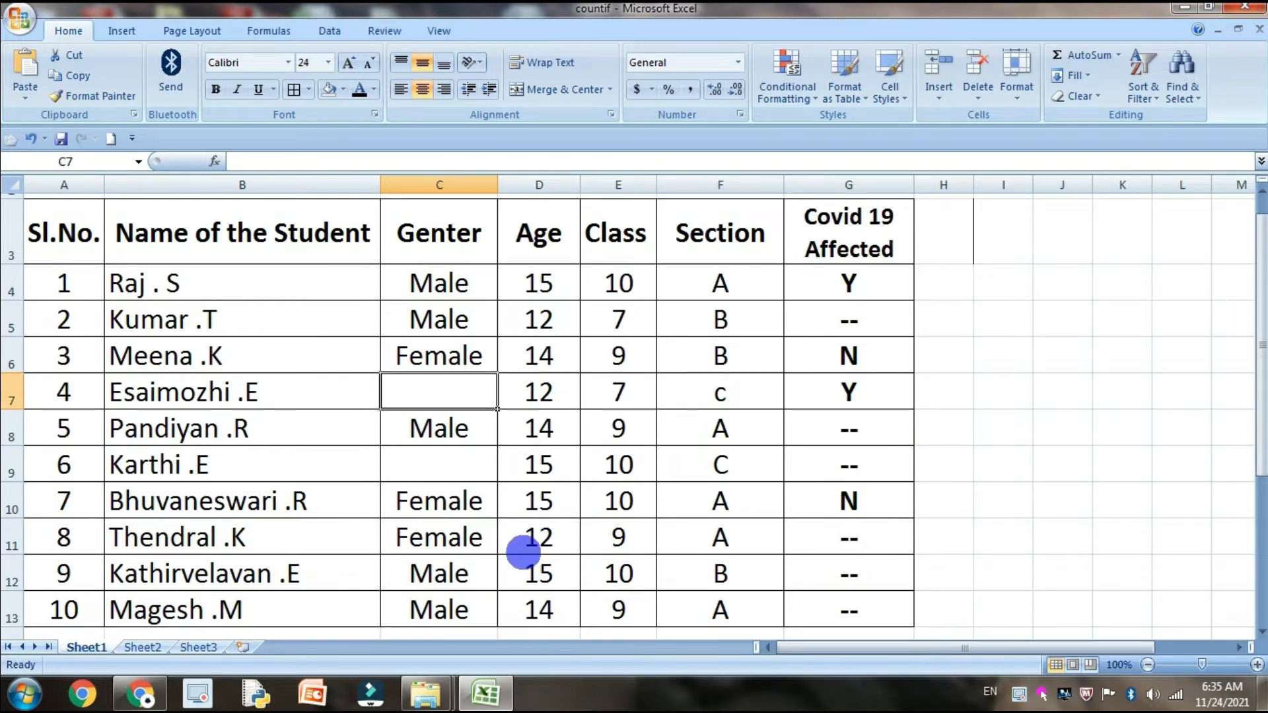
type("Female")
left_click(482, 466)
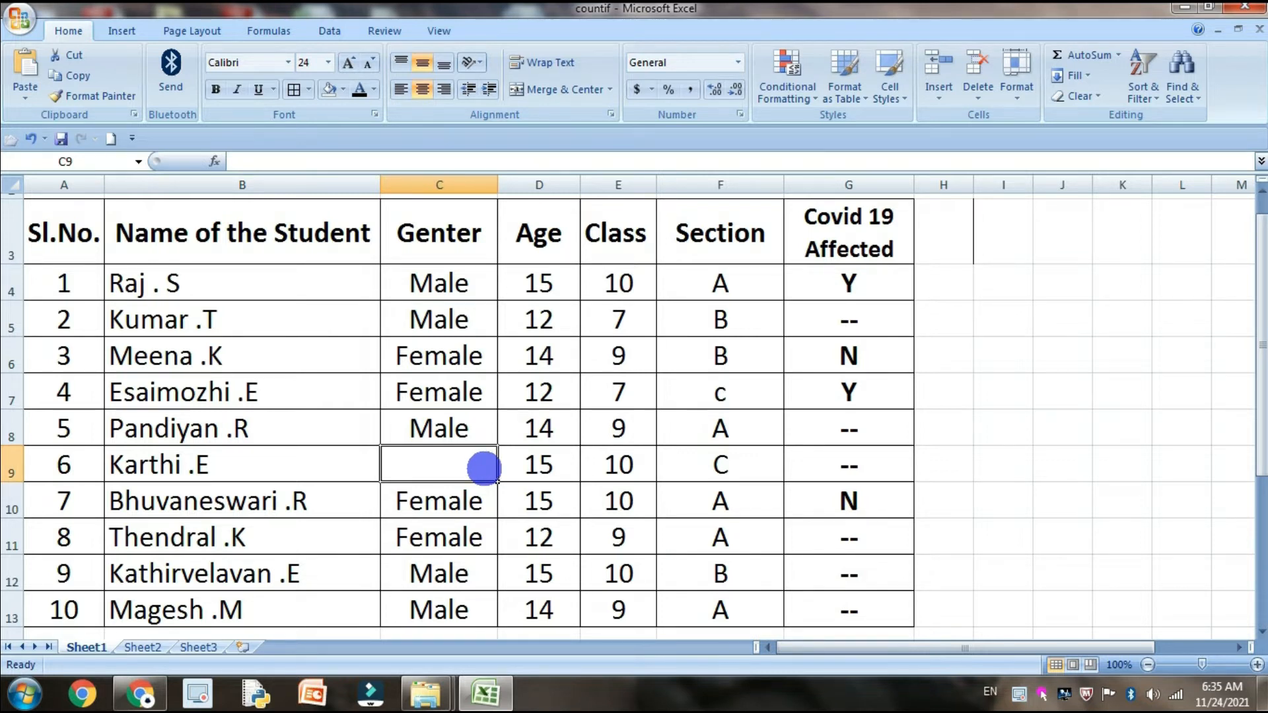
type("Male")
scroll(558, 462, "down", 1)
left_click(447, 546)
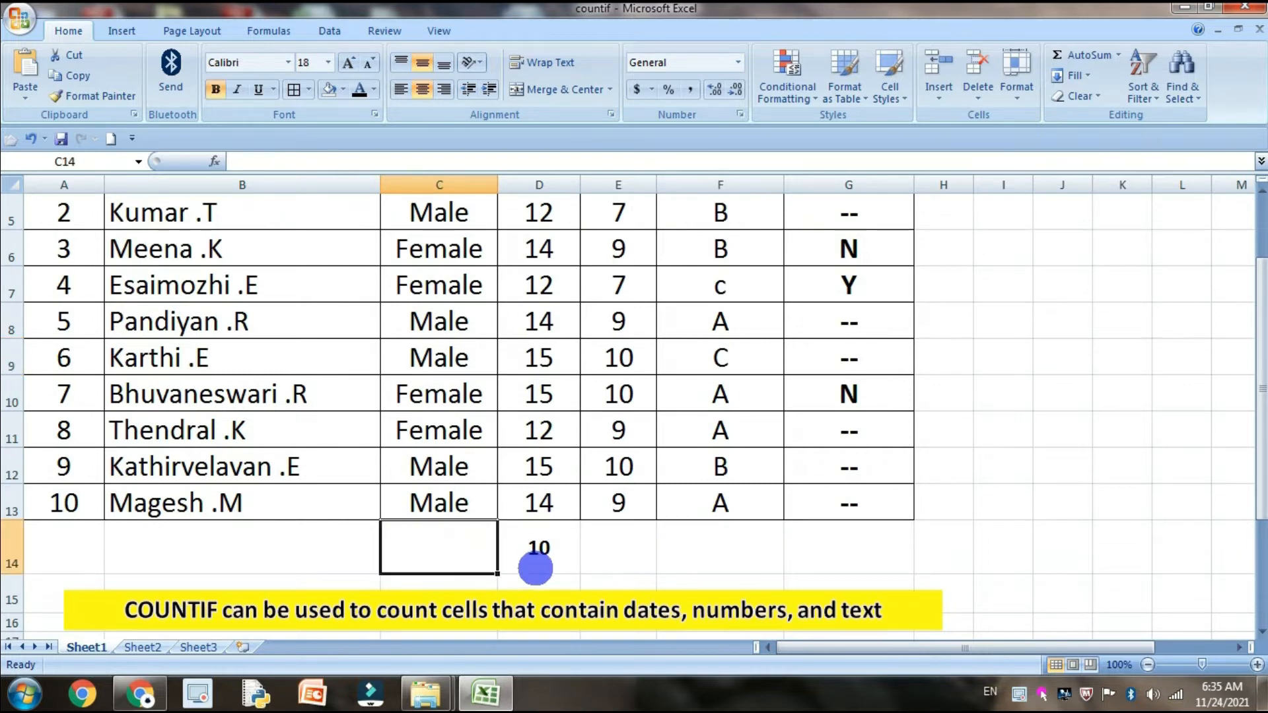
type("=COUNT")
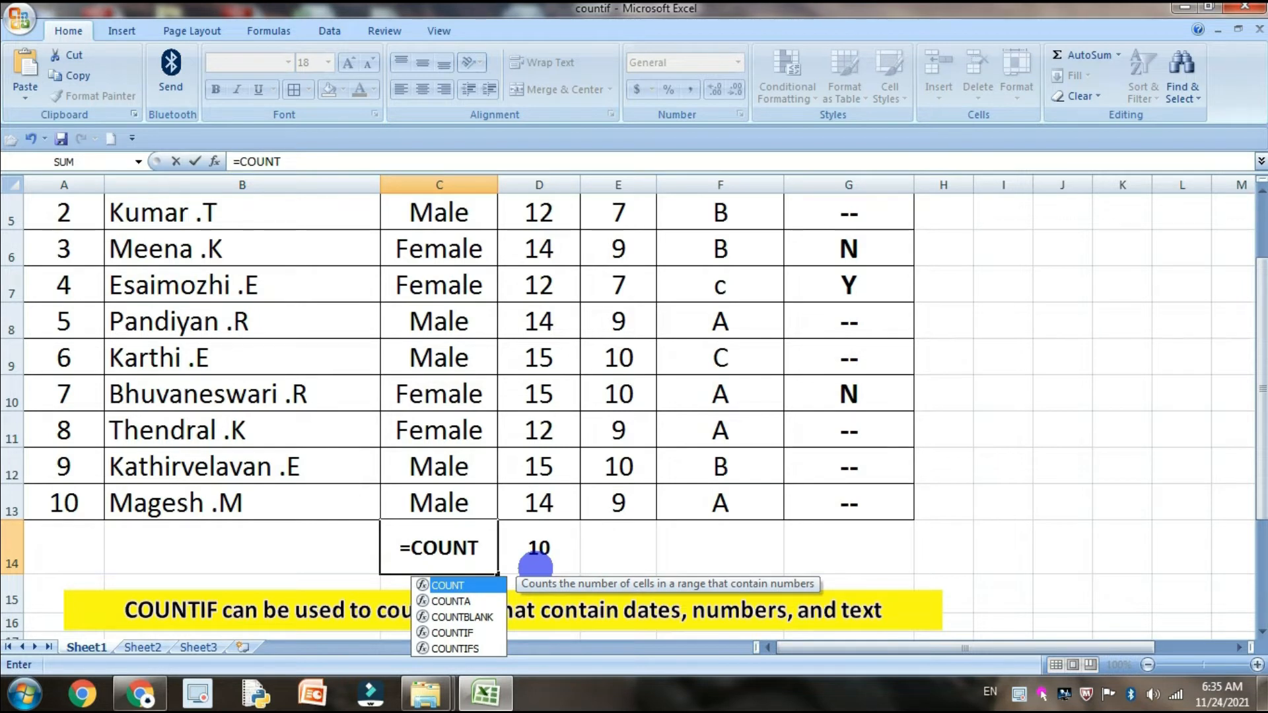
type("IF")
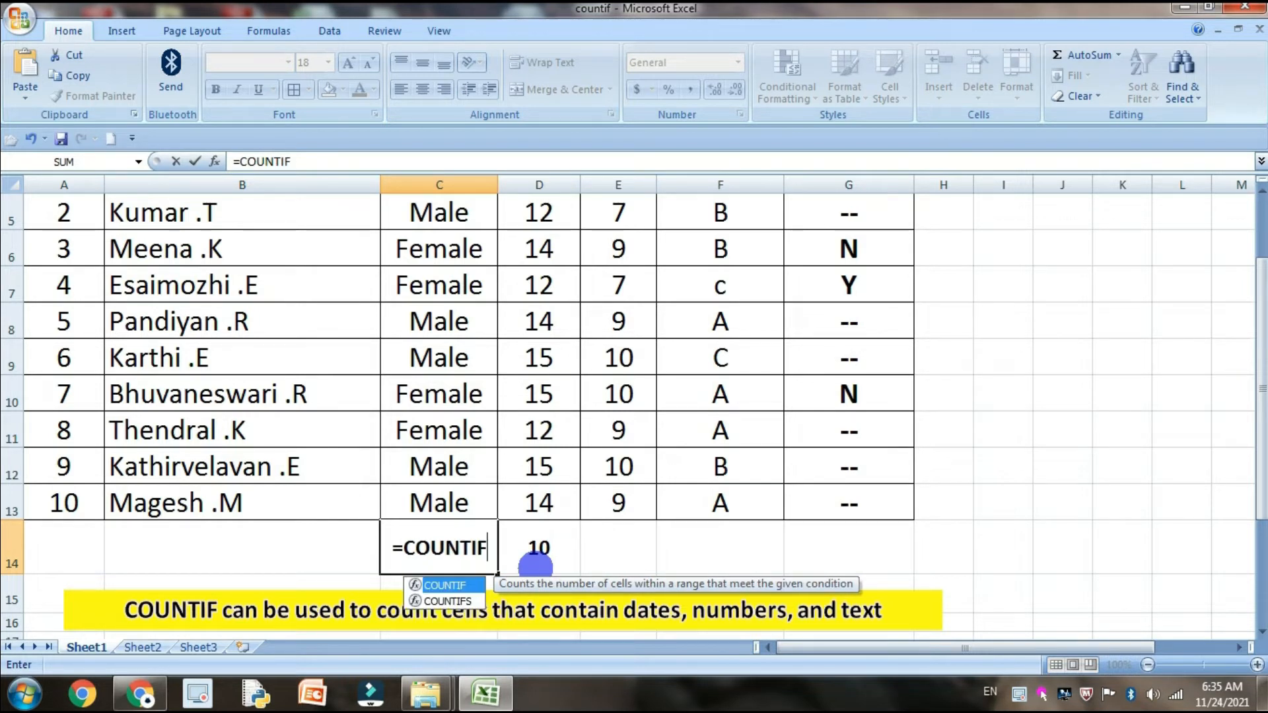
key("BackSpace")
key("BackSpace")
key("BackSpace")
key("BackSpace")
key("BackSpace")
key("BackSpace")
key("BackSpace")
key("BackSpace")
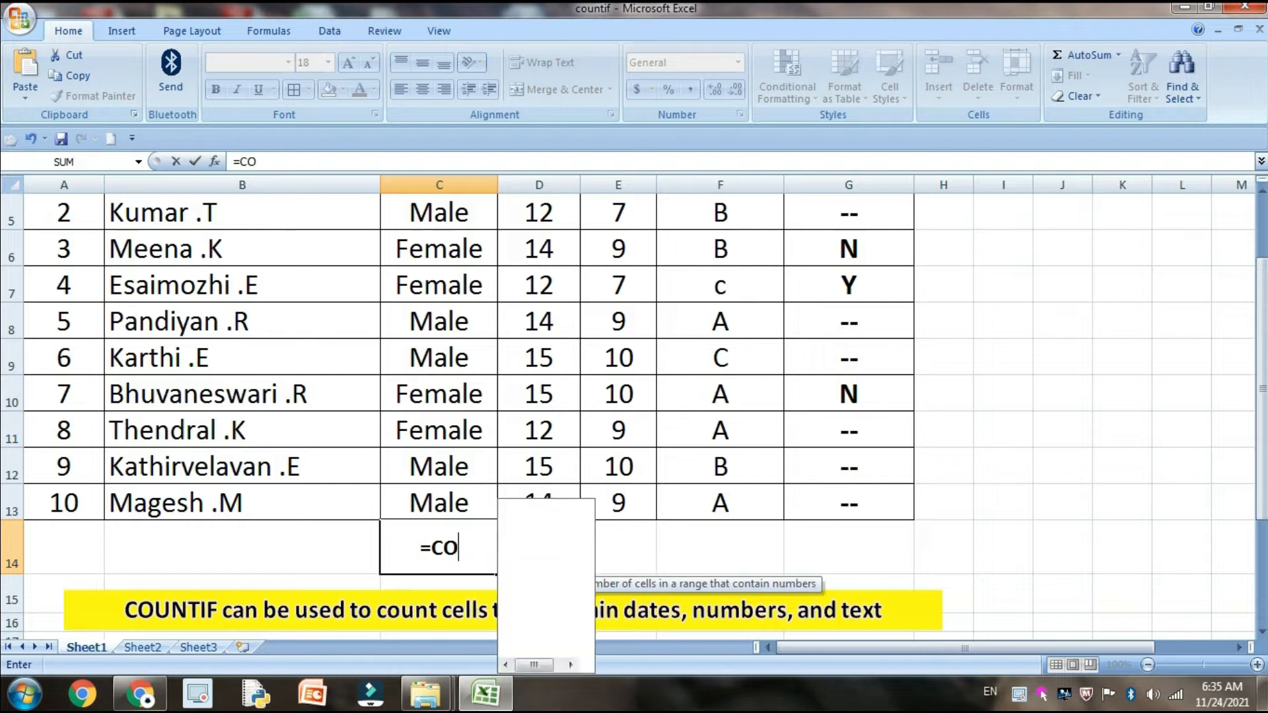
left_click(696, 558)
Select the Age values D4:D13 and apply the automatic Count Numbers function to them
scroll(554, 433, "up", 2)
left_click_drag(526, 288, 540, 487)
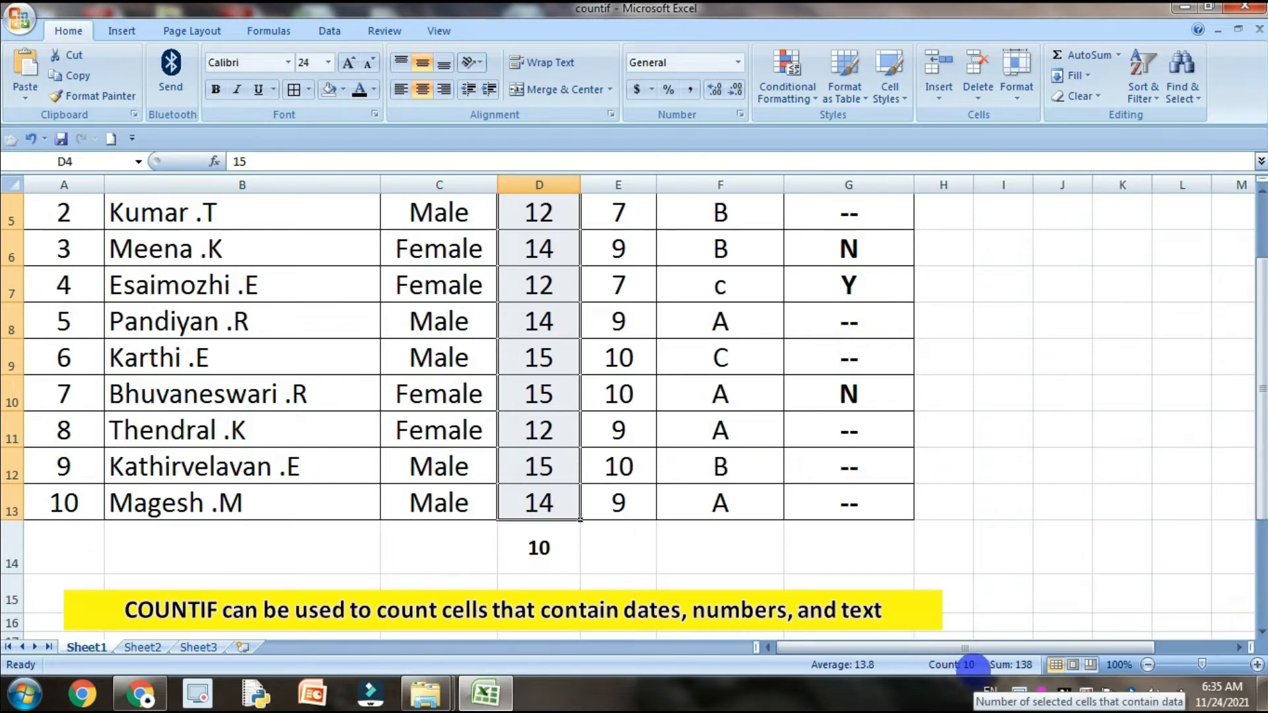
scroll(870, 588, "up", 2)
scroll(870, 589, "down", 2)
scroll(810, 581, "up", 2)
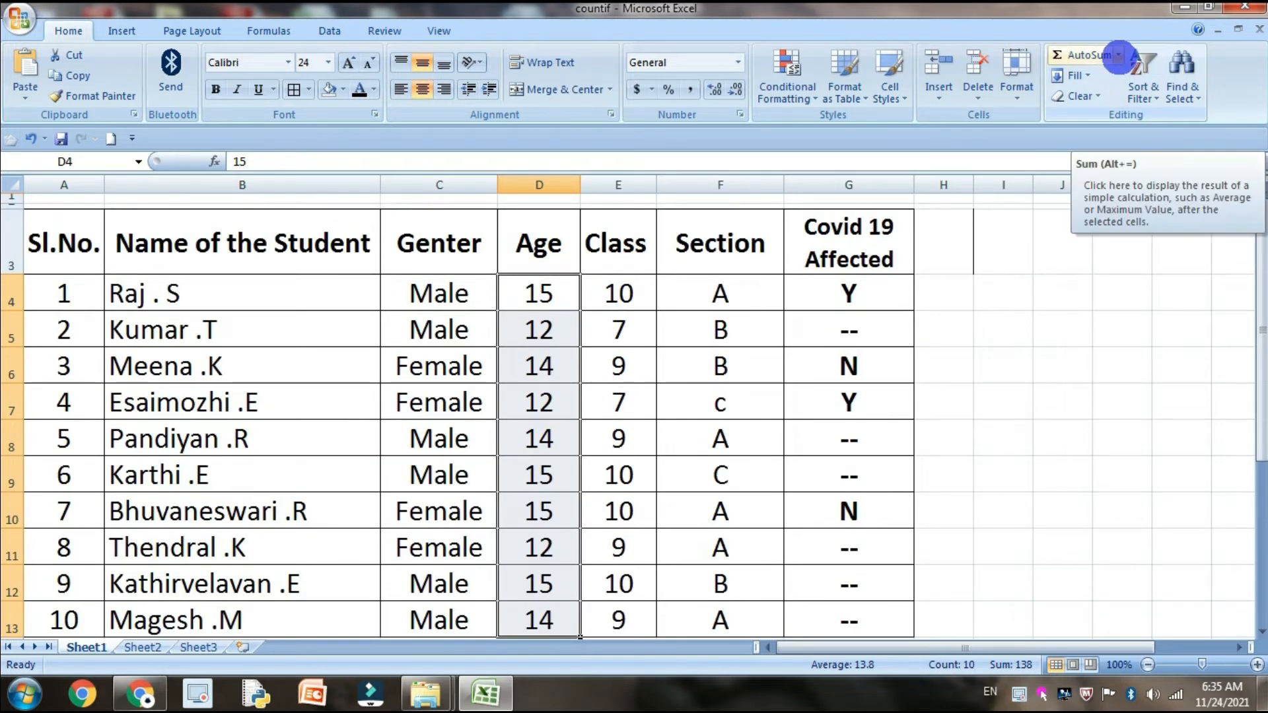
left_click(1118, 55)
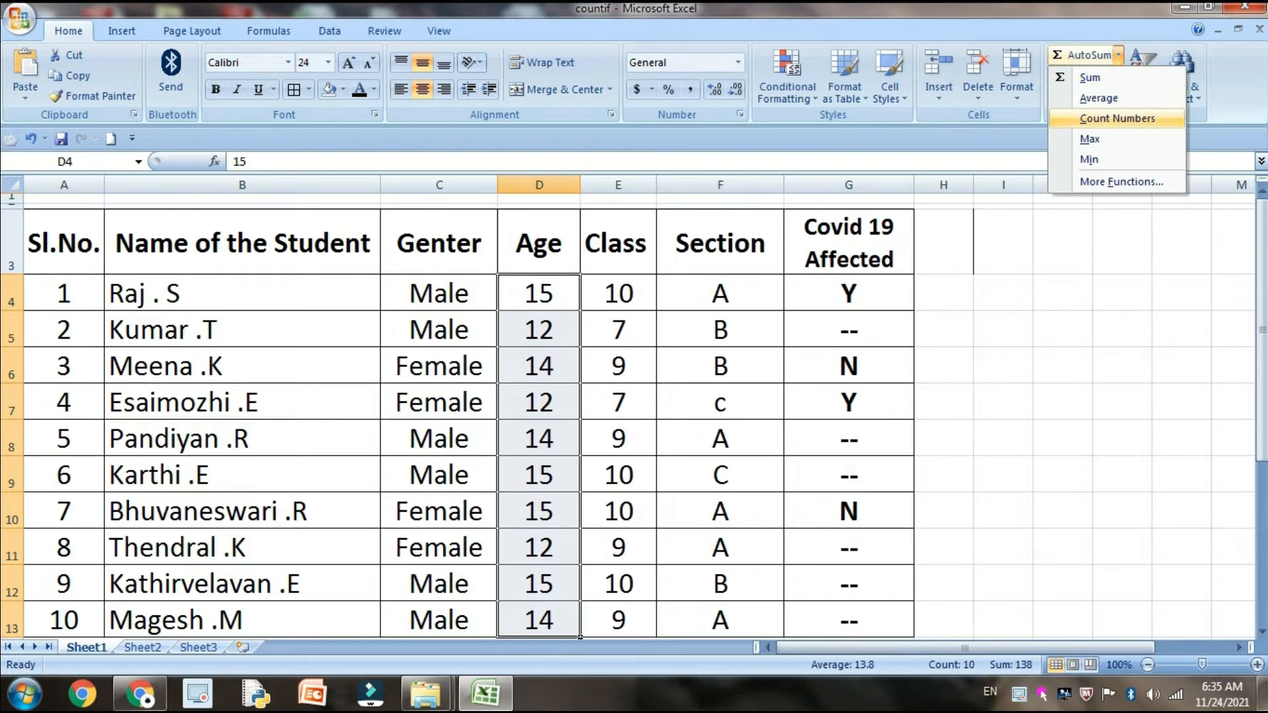
left_click(1117, 118)
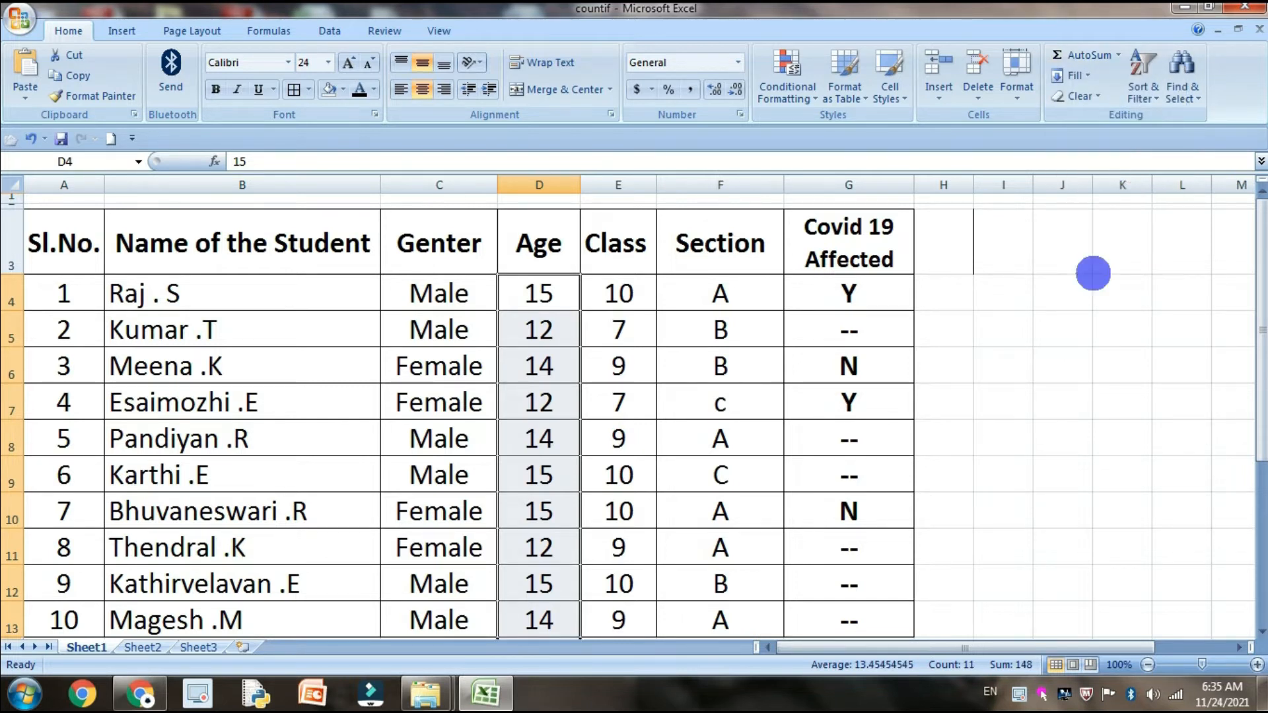
Total the Class values E4:E13 in E14 with AutoSum
scroll(1093, 277, "down", 4)
left_click(594, 267)
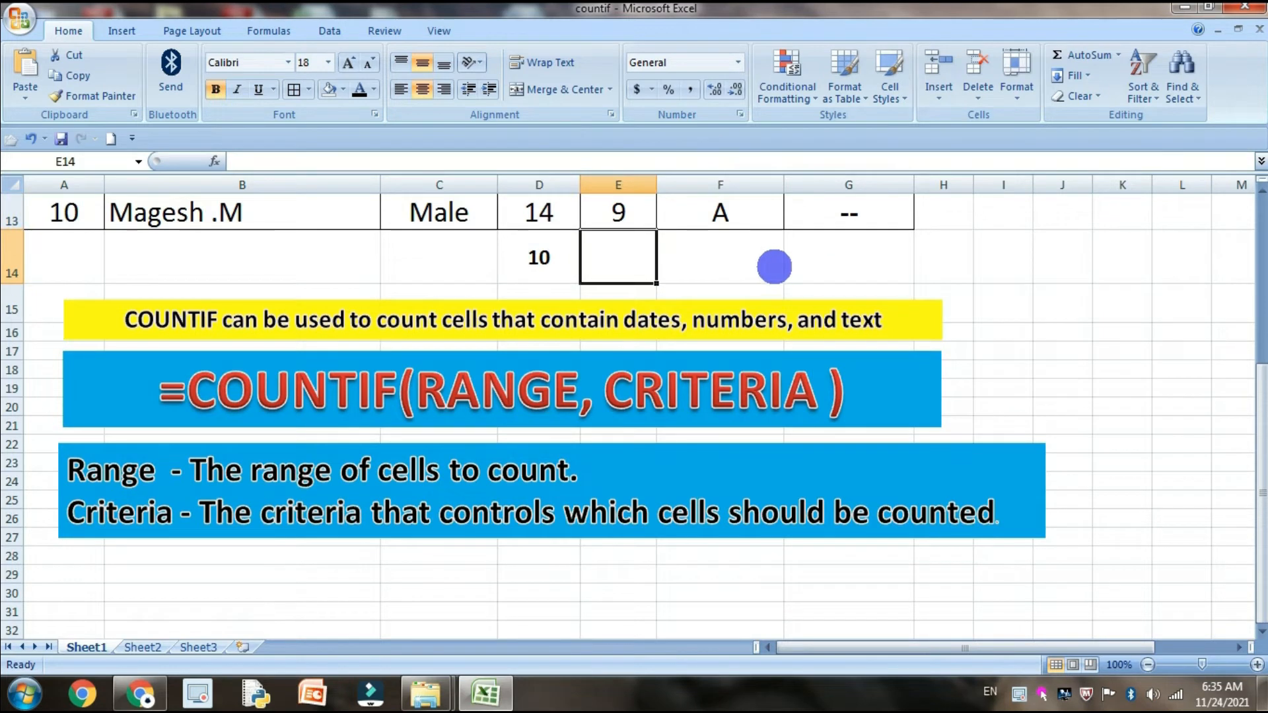
scroll(720, 274, "up", 3)
scroll(707, 282, "up", 1)
scroll(717, 283, "down", 2)
scroll(992, 286, "up", 2)
left_click_drag(634, 304, 640, 501)
left_click(1115, 56)
left_click(1118, 55)
left_click(1001, 536)
left_click(638, 586)
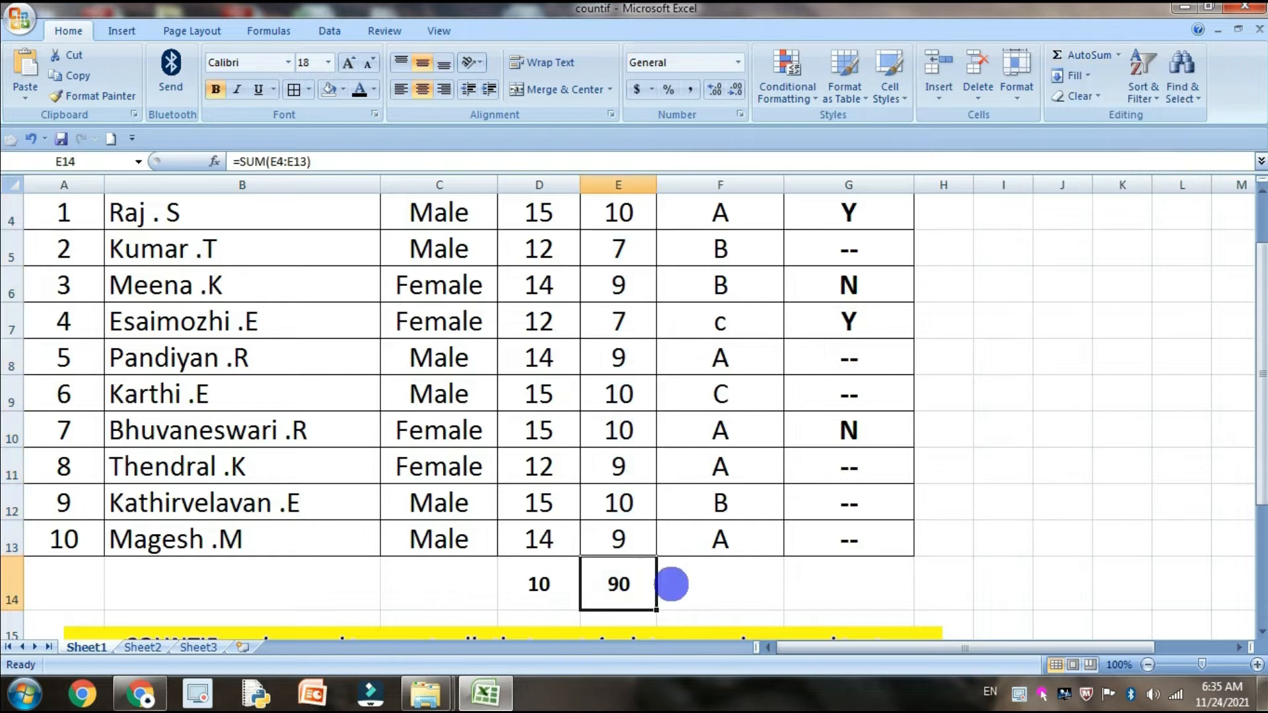
Replace the sum in E14 with a Count Numbers formula over the Class values E4:E13
scroll(924, 420, "up", 1)
left_click(1118, 56)
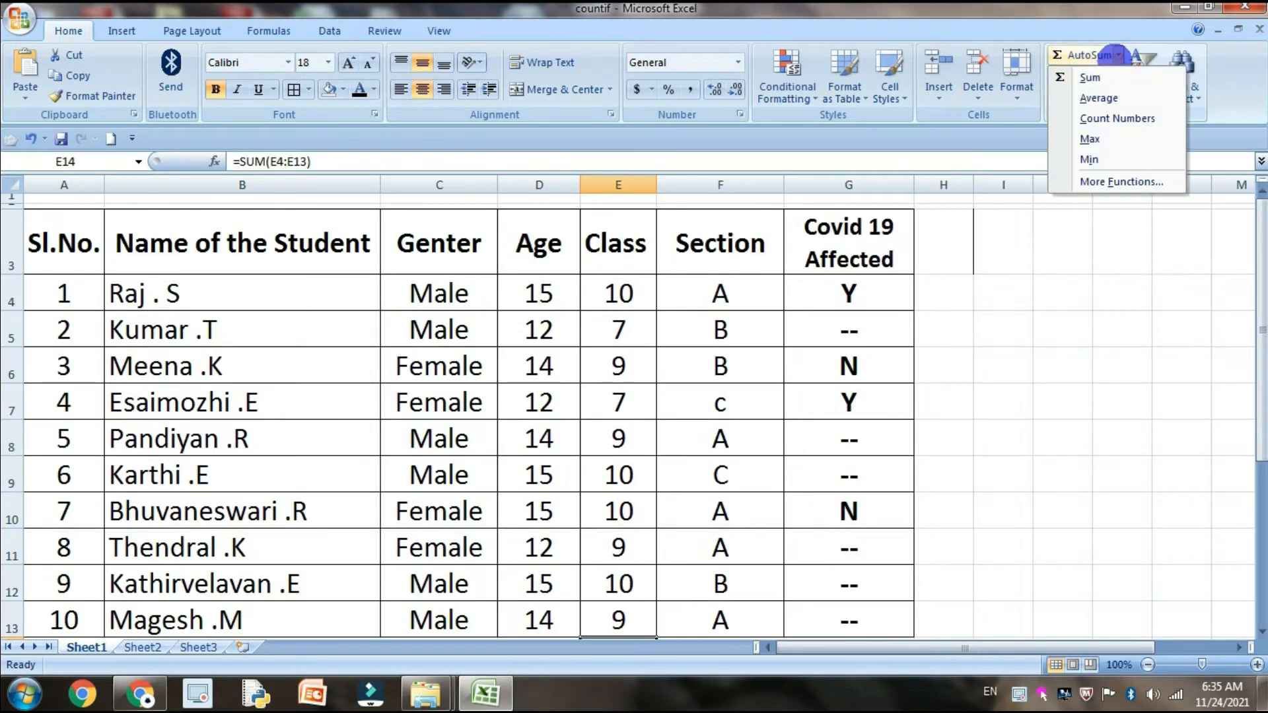
left_click(1117, 118)
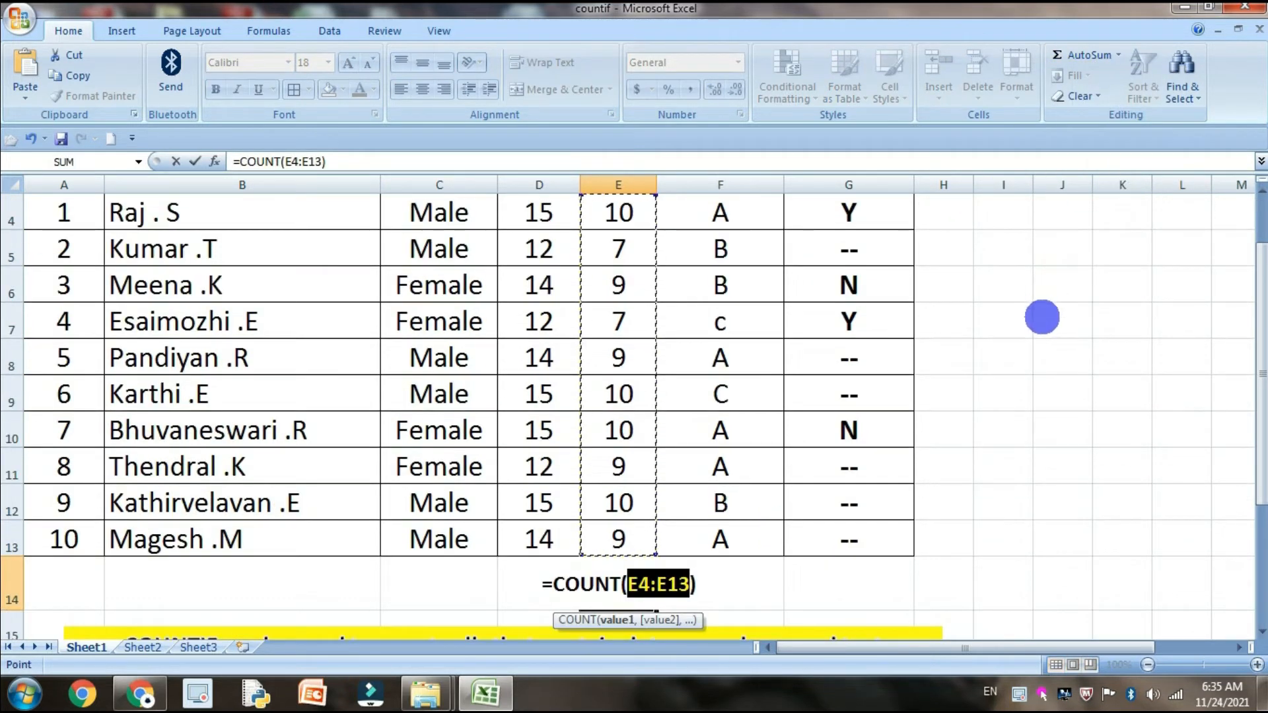
key("Return")
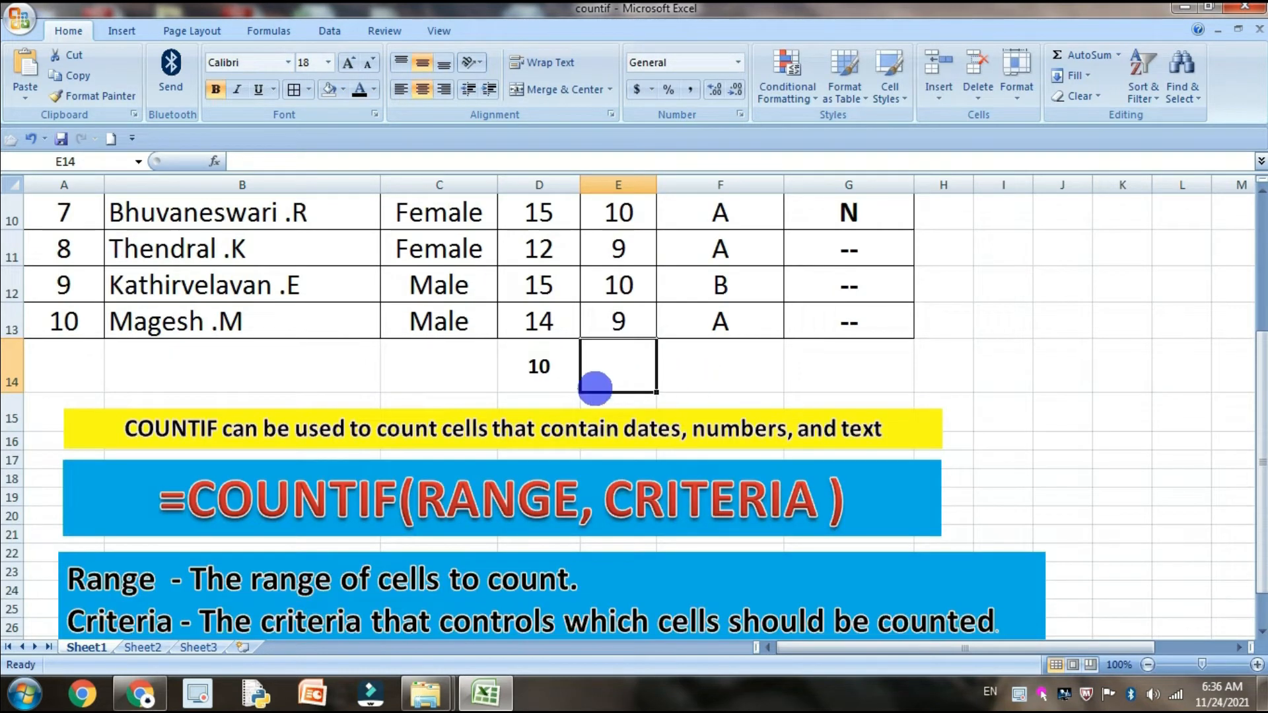
Delete the count formulas from D14 and E14 below the Age and Class columns
left_click(517, 369)
key("Delete")
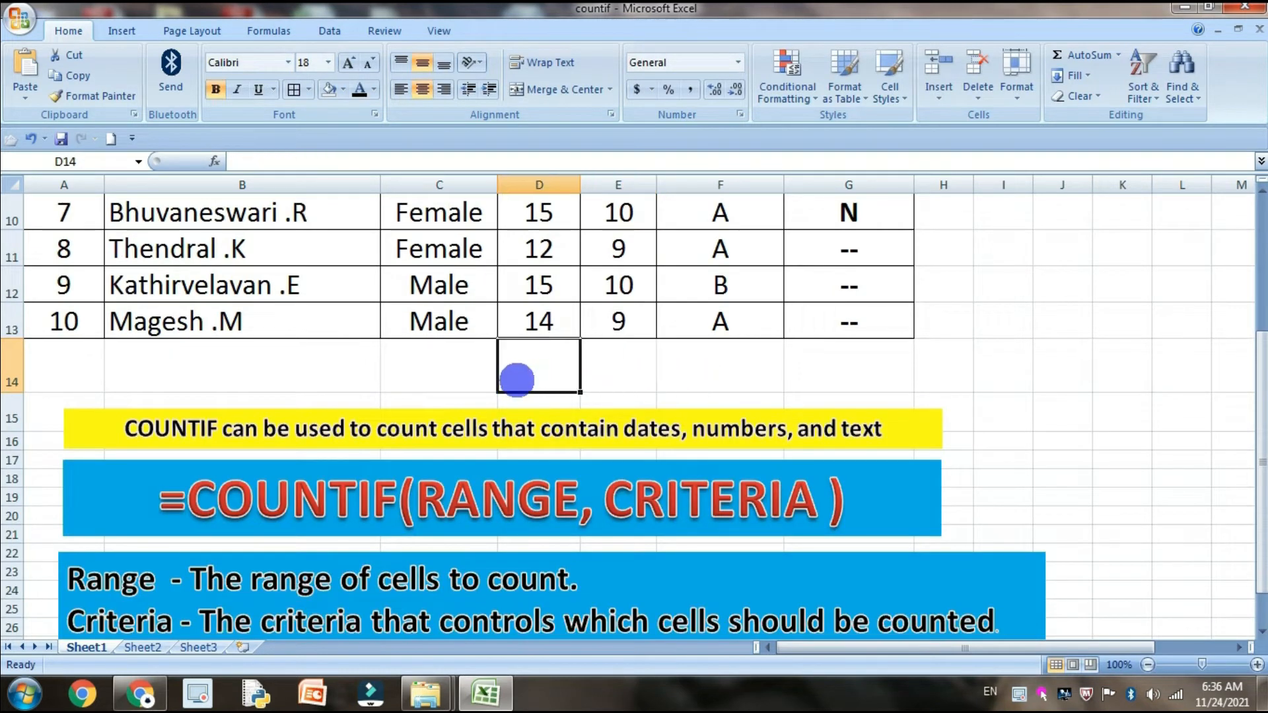
scroll(516, 379, "up", 2)
scroll(522, 449, "up", 1)
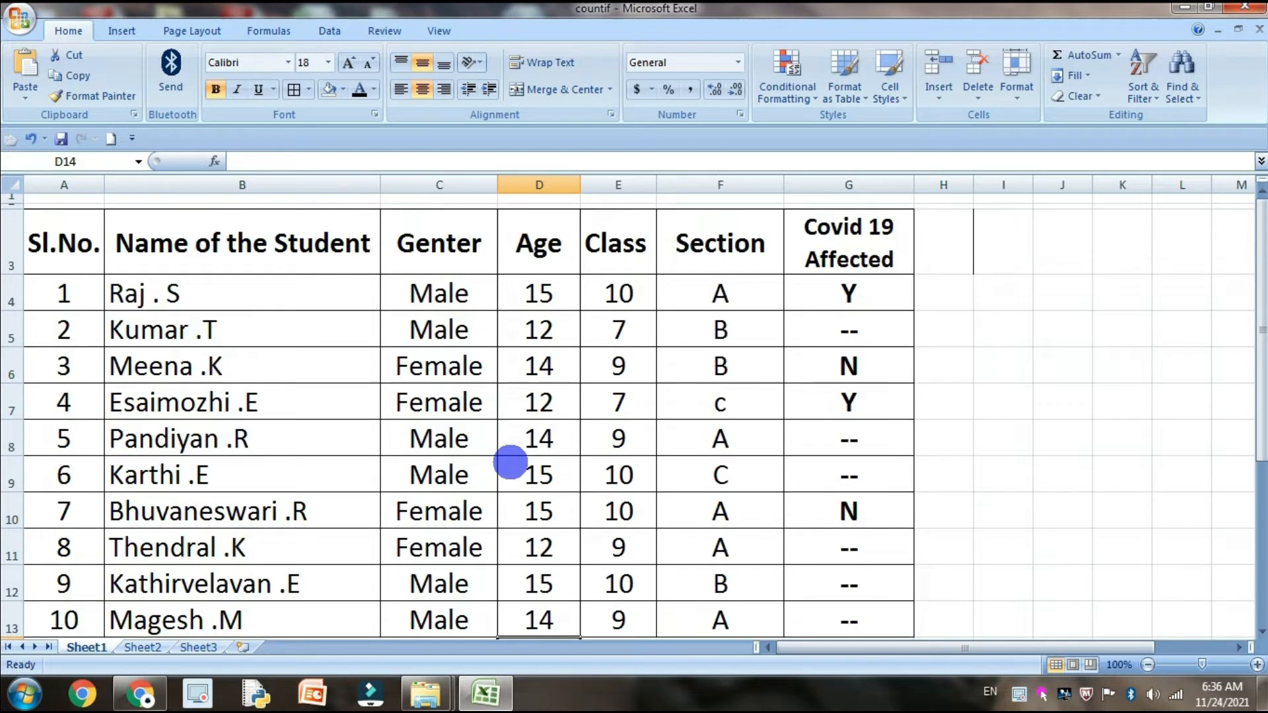
Enter a COUNTA formula in C14 over the Genter range C4:C13
scroll(586, 307, "down", 1)
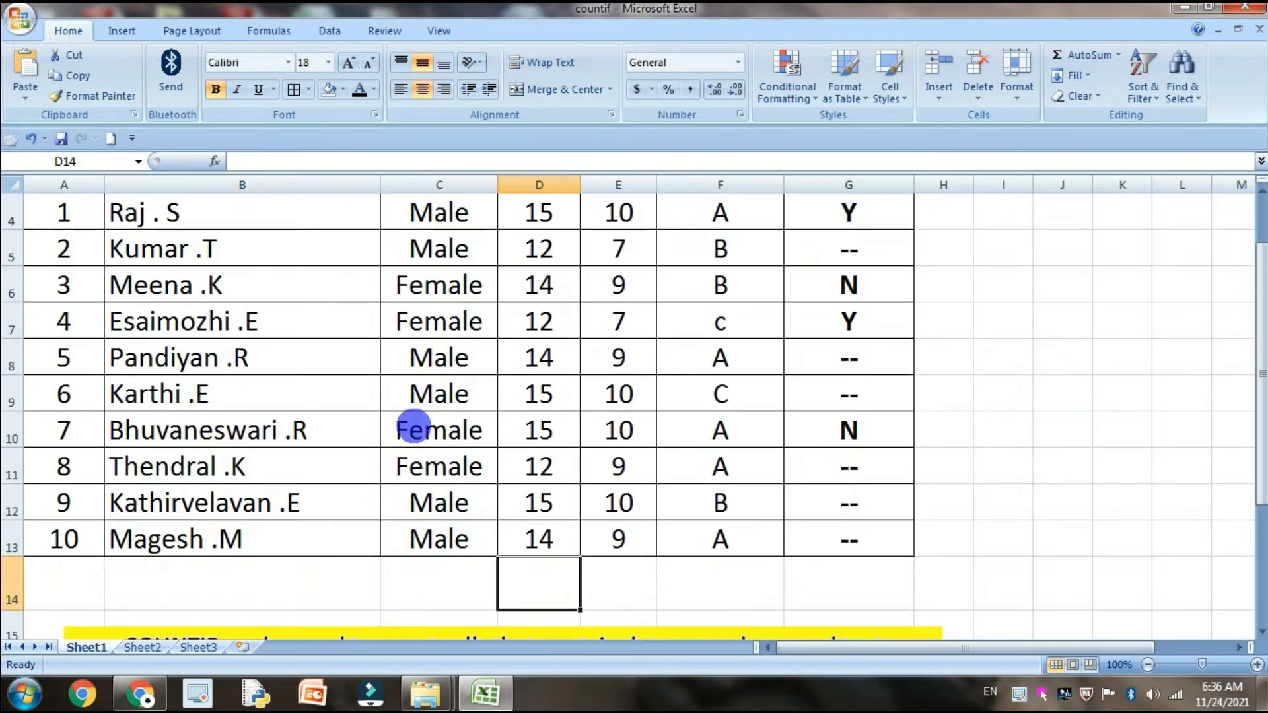
left_click(438, 591)
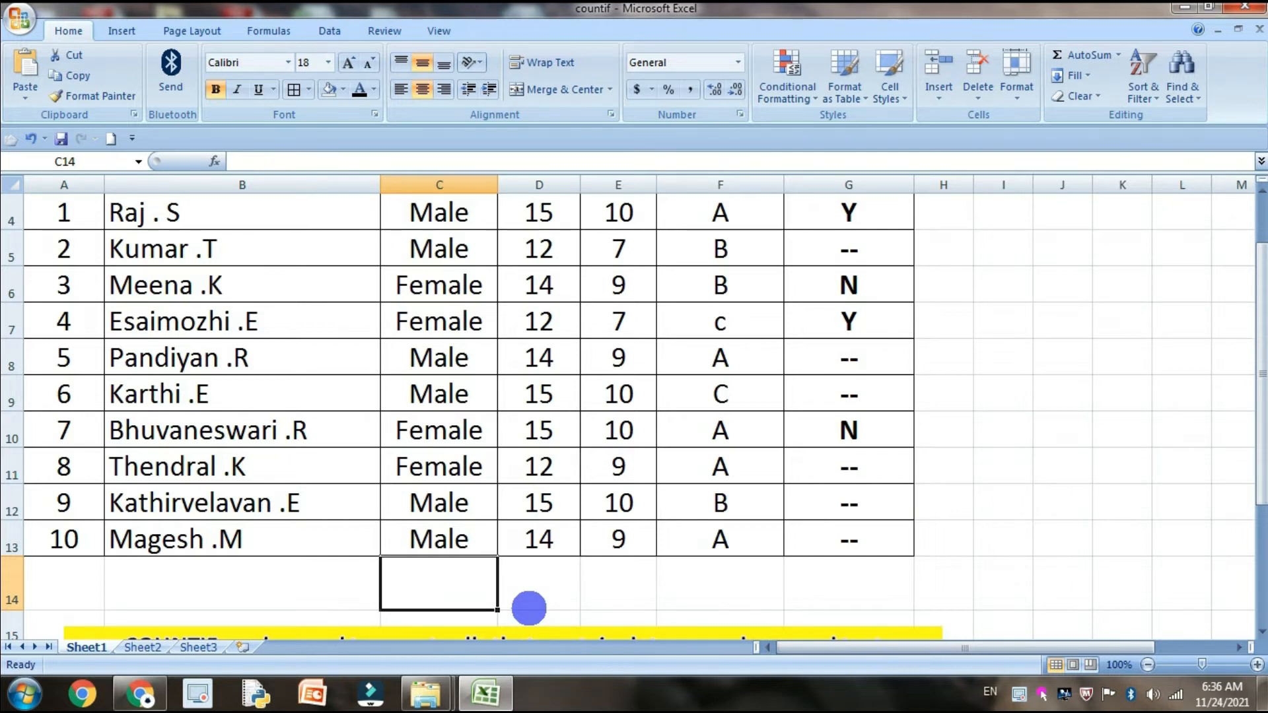
type("=COUNT")
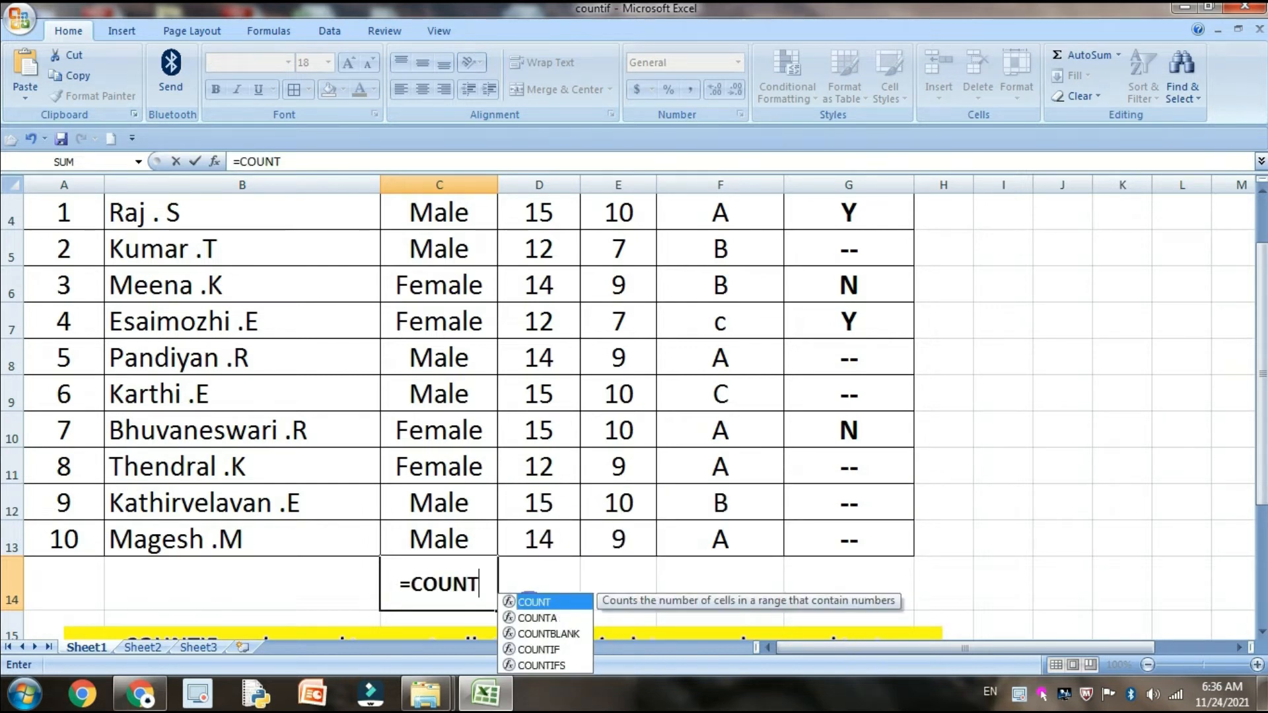
type("A")
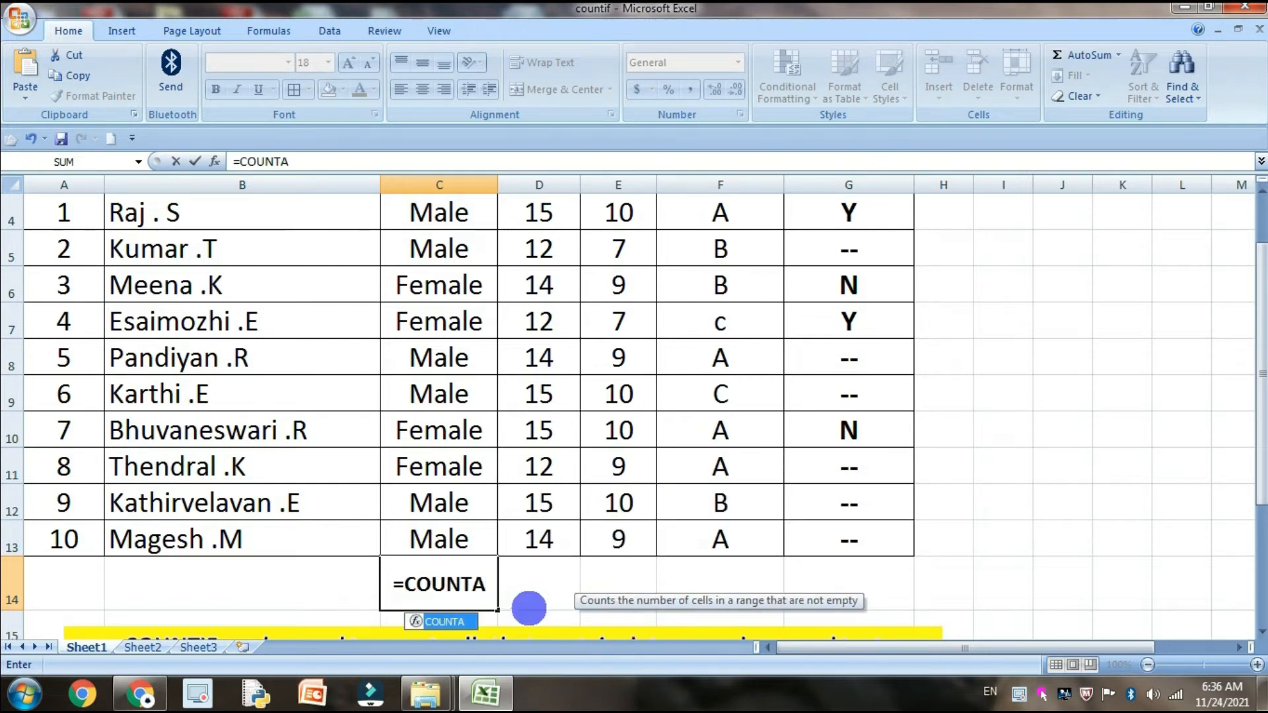
type("(")
left_click(464, 525)
scroll(493, 477, "up", 1)
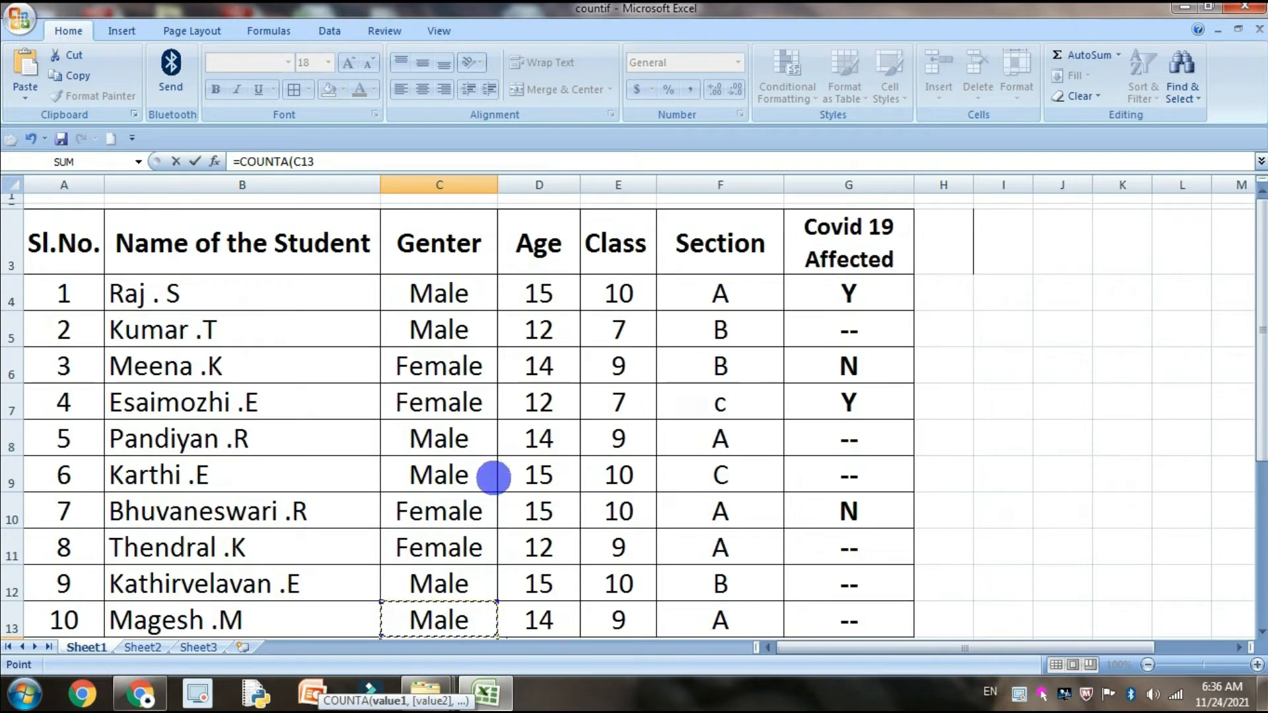
left_click(478, 289, "shift")
key("Return")
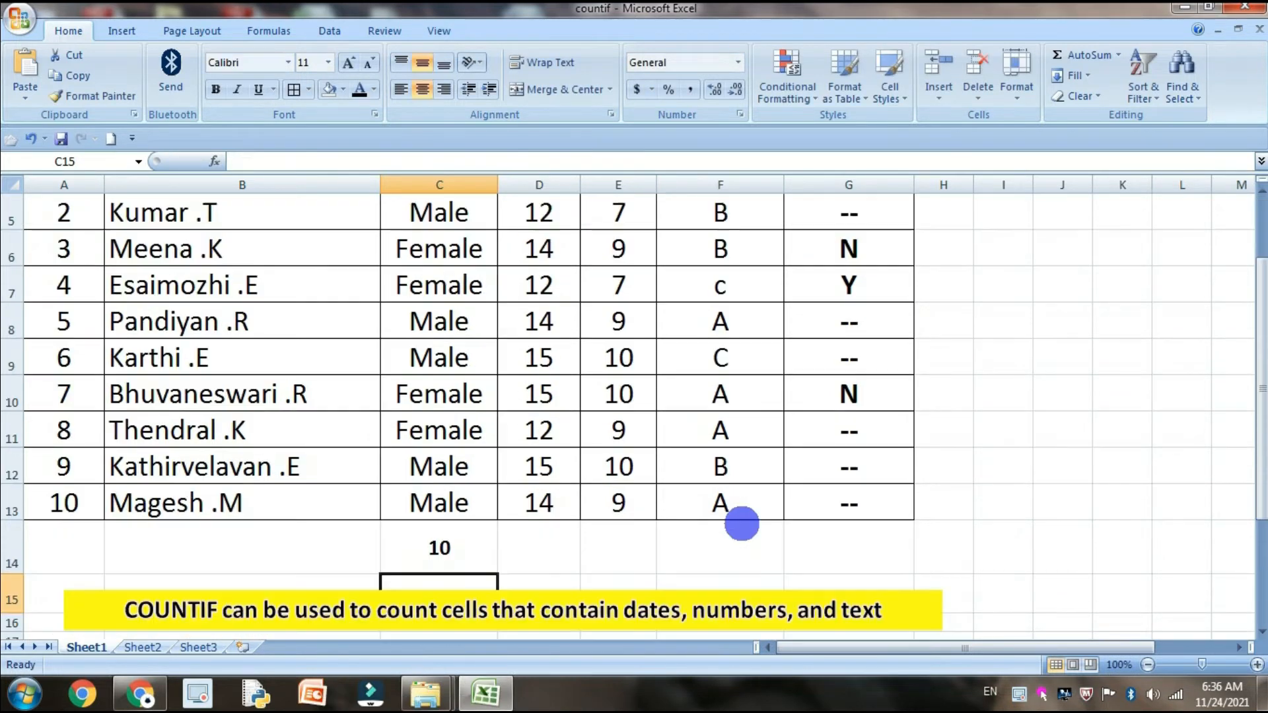
Check the COUNTA formula in C14 against the Genter entries, and delete it
left_click(485, 546)
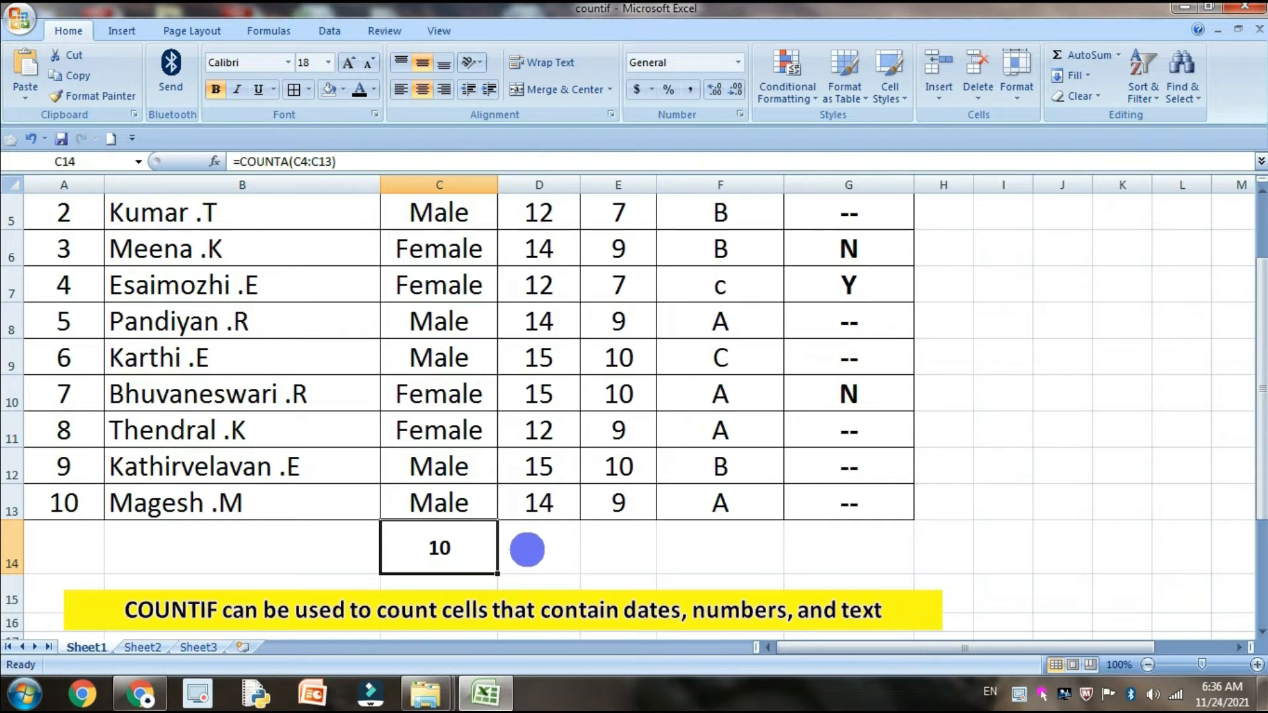
scroll(526, 546, "up", 2)
scroll(532, 467, "down", 2)
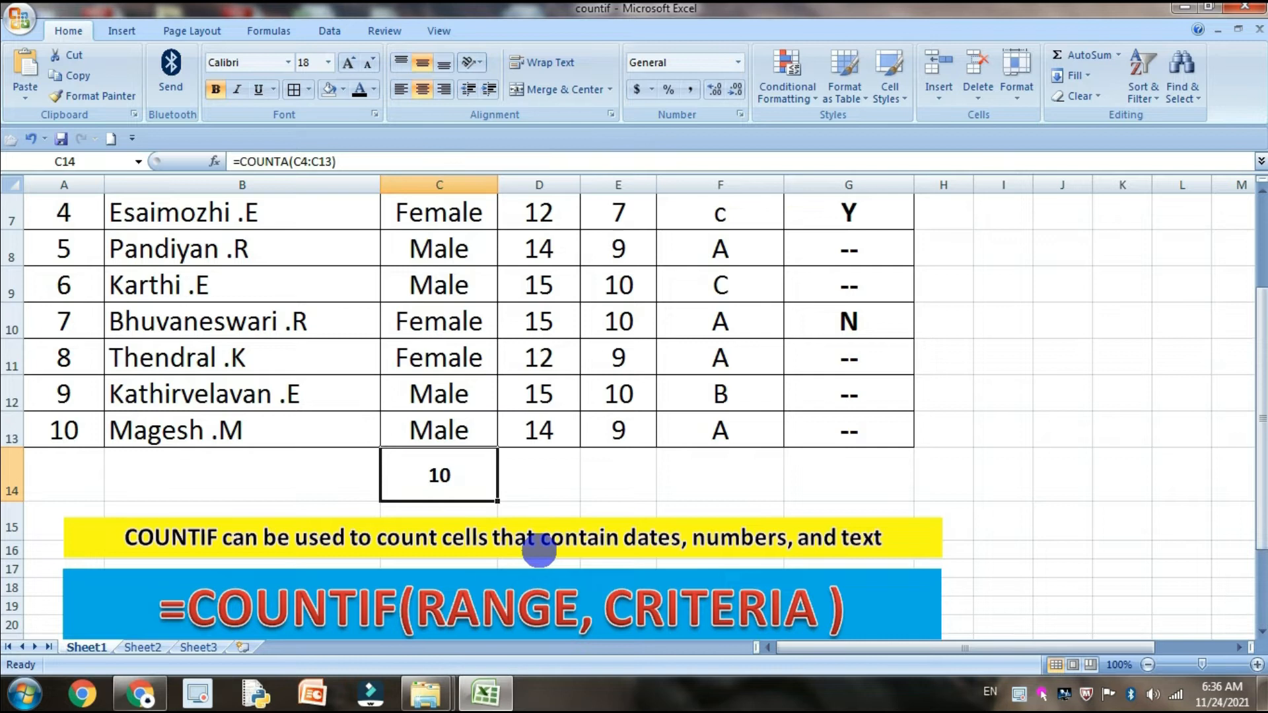
key("Delete")
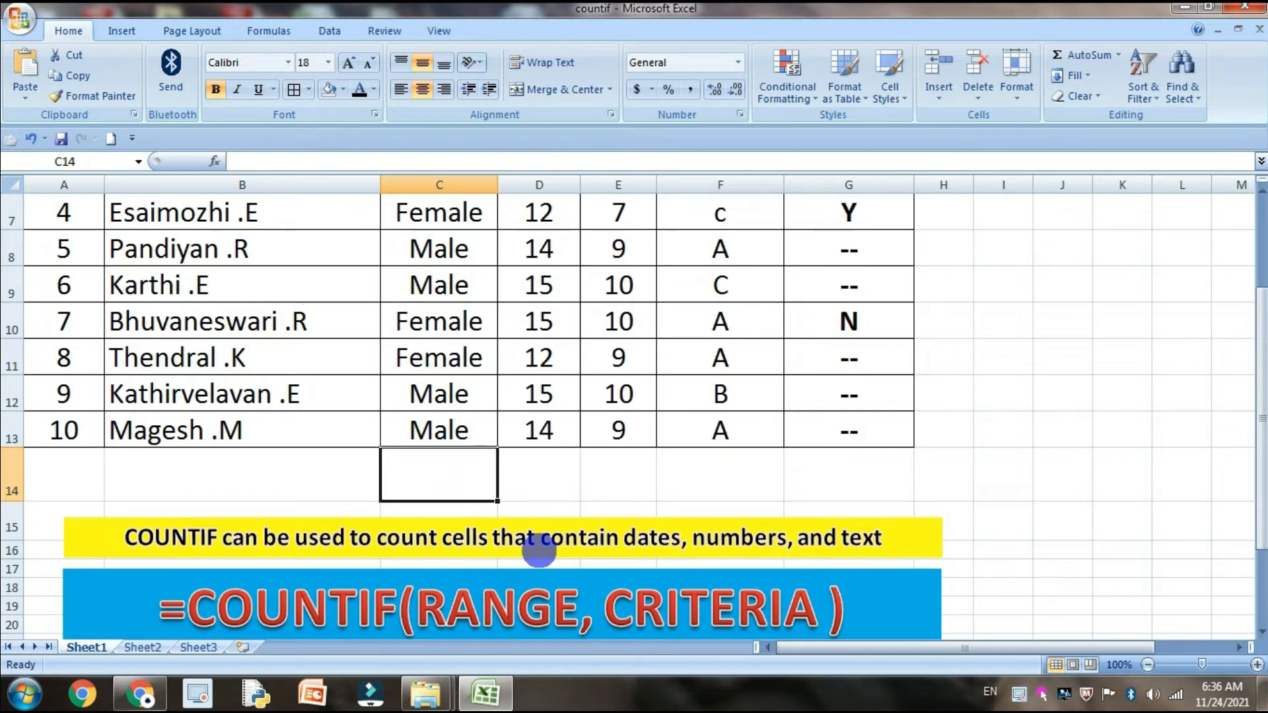
Begin a COUNTIF formula in cell C14 below the Genter column
scroll(540, 549, "down", 2)
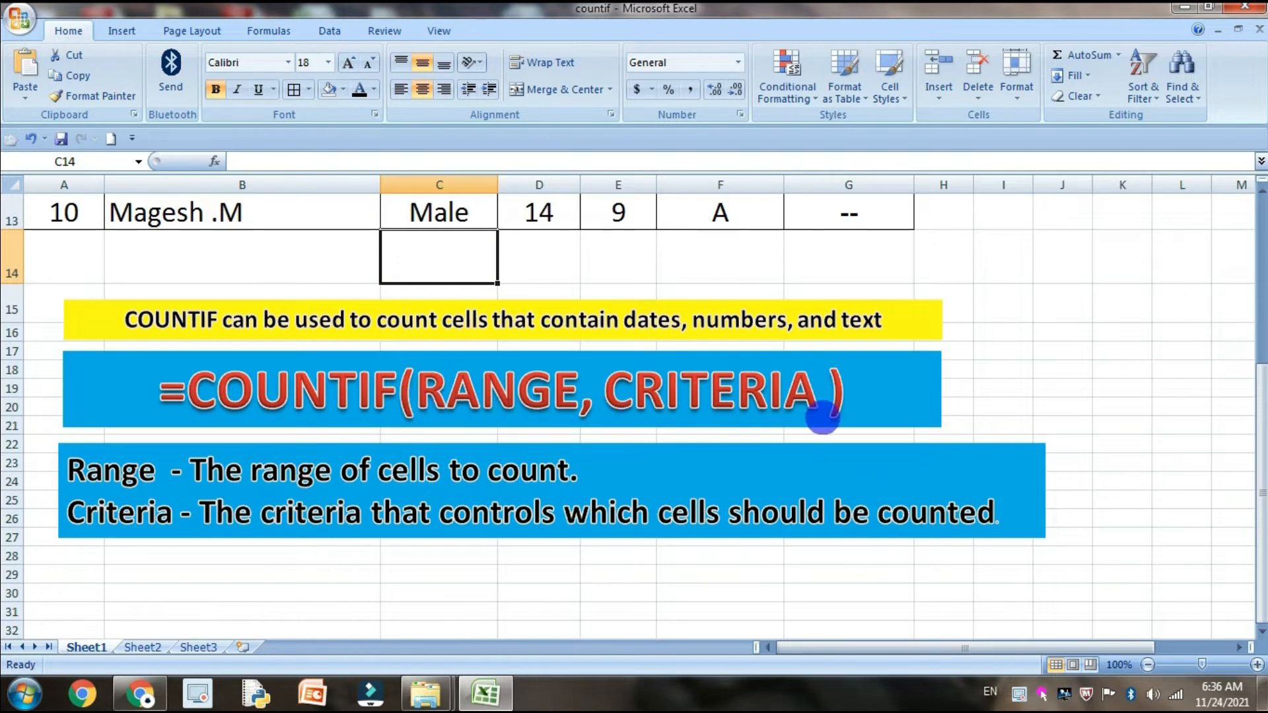
scroll(832, 417, "up", 1)
left_click(443, 478)
left_click(450, 377)
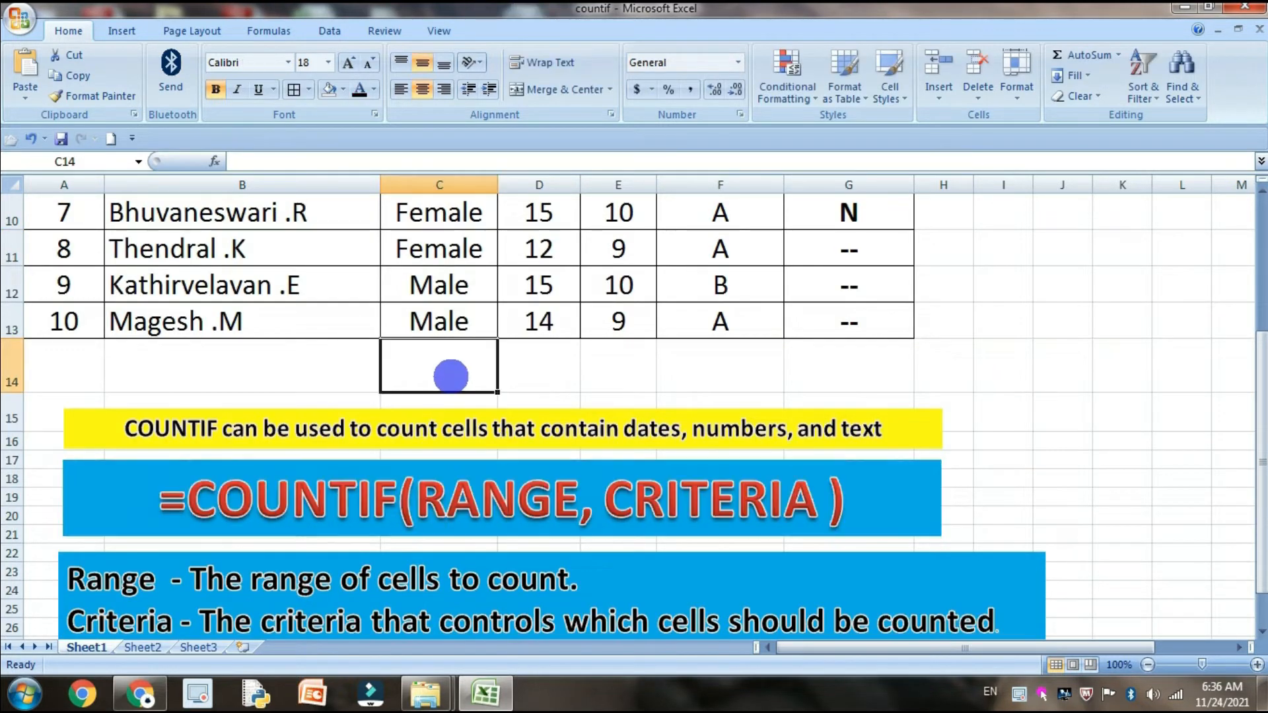
type("=COU")
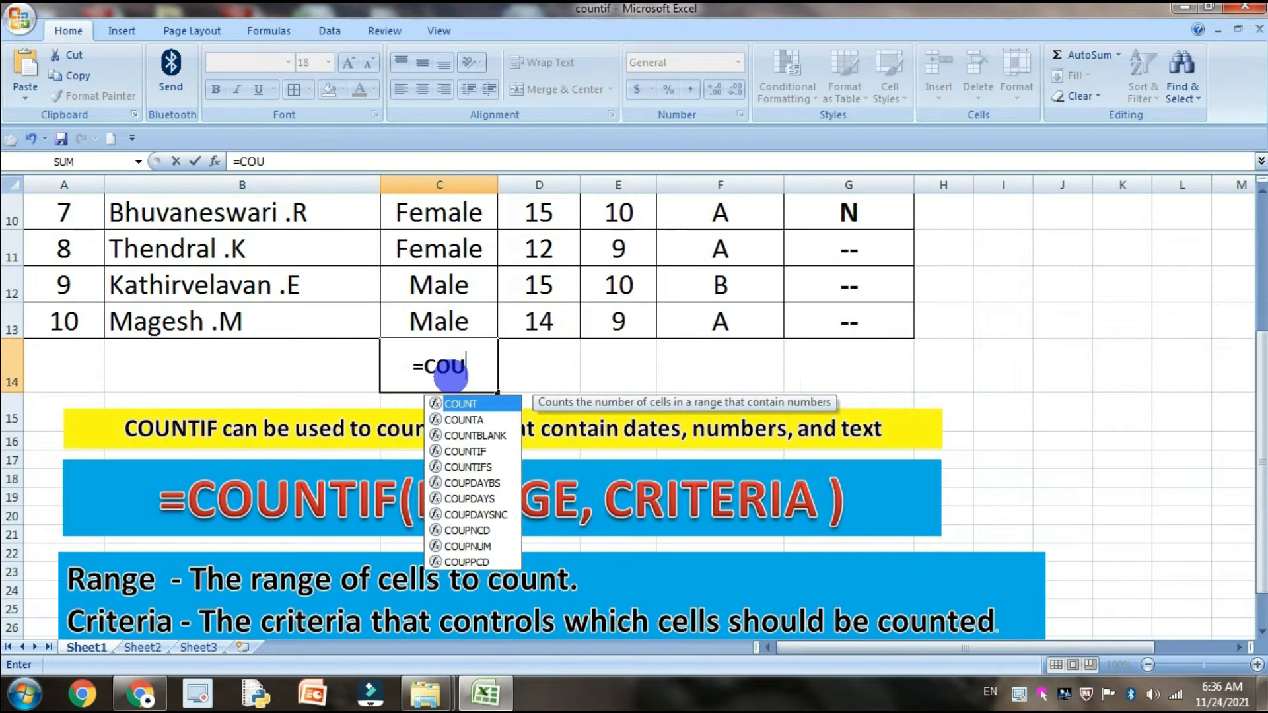
type("NTIF")
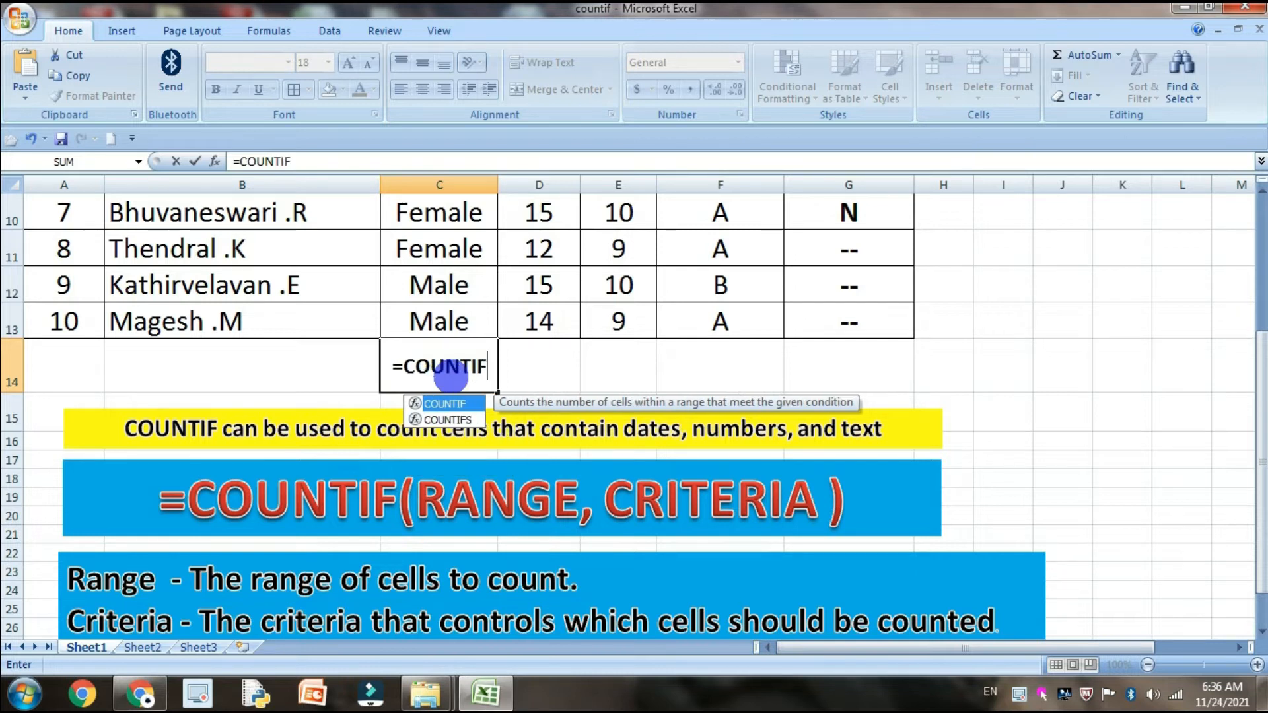
type("(")
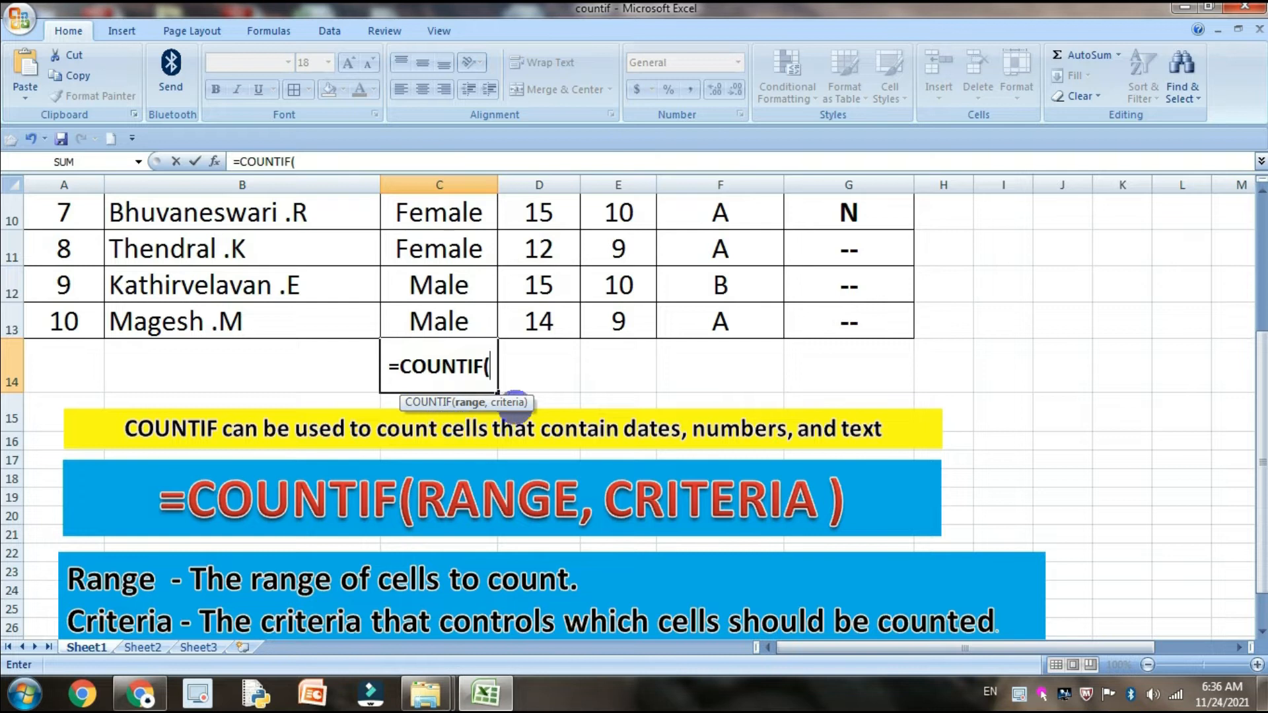
Set the COUNTIF range to the Genter cells C4:C13
scroll(521, 409, "up", 2)
scroll(508, 383, "up", 1)
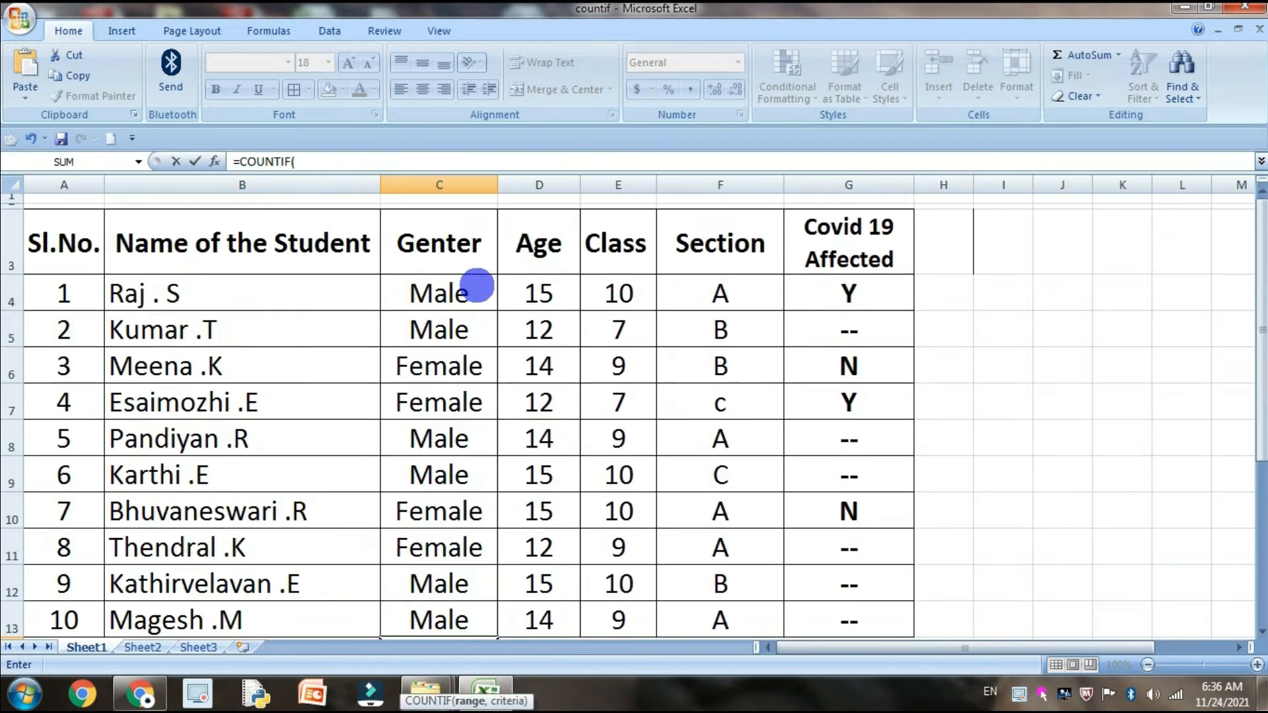
scroll(470, 445, "down", 2)
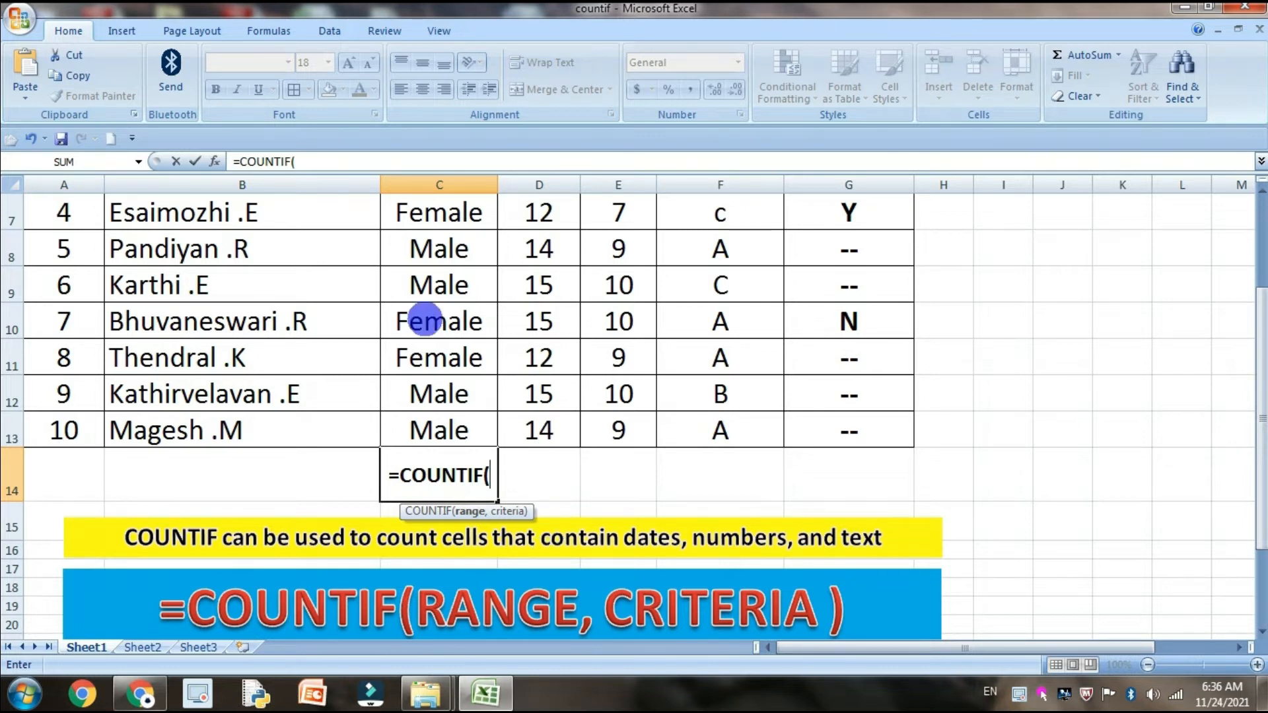
scroll(418, 297, "up", 2)
scroll(425, 598, "down", 3)
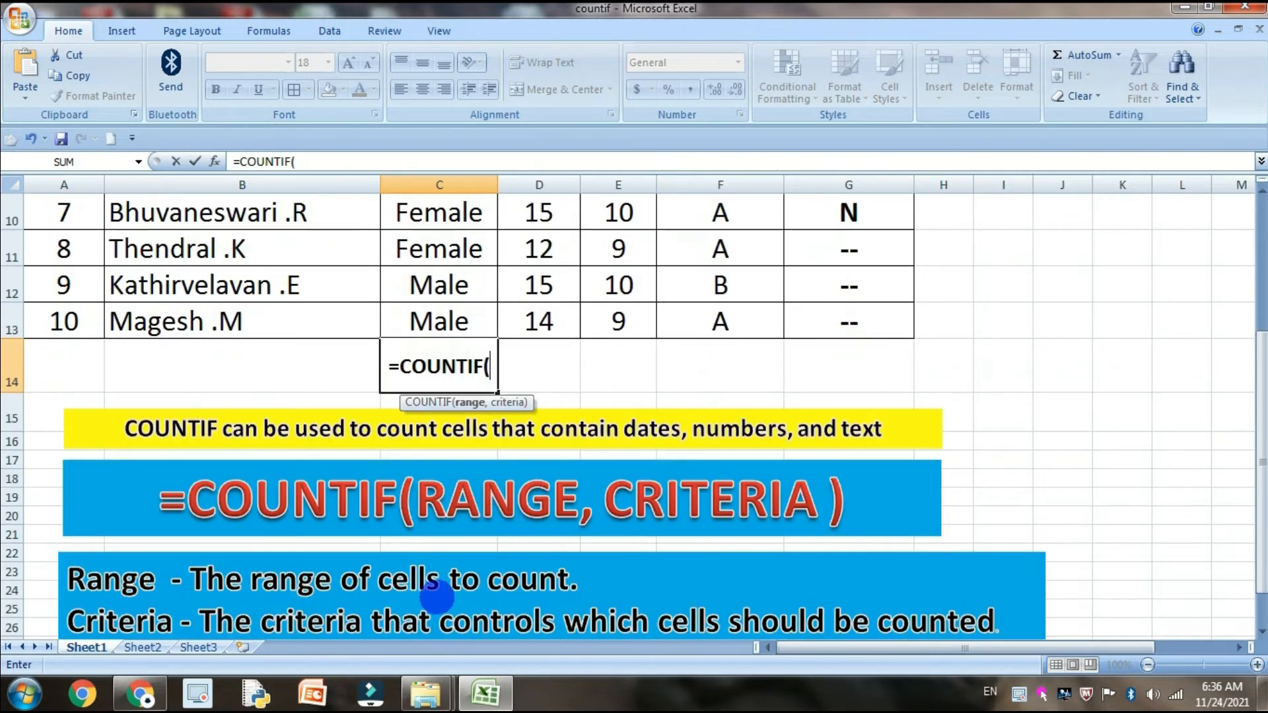
scroll(443, 591, "up", 3)
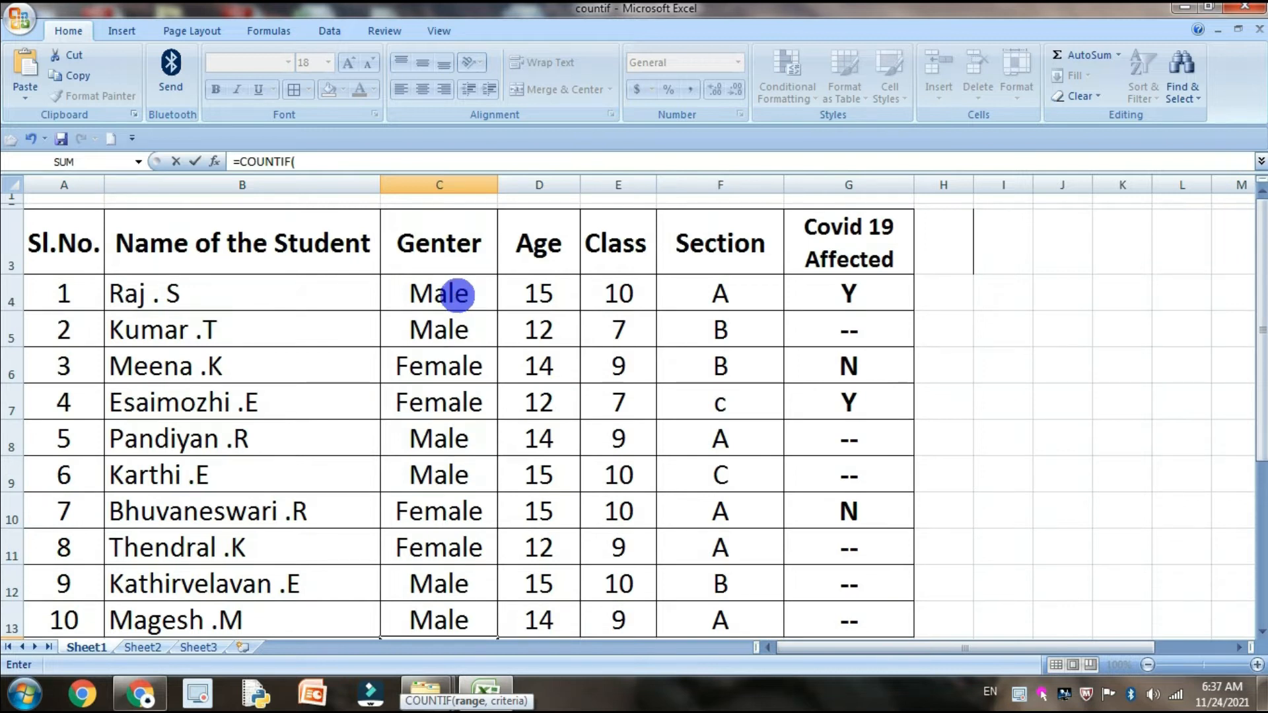
left_click(462, 286)
scroll(520, 485, "down", 2)
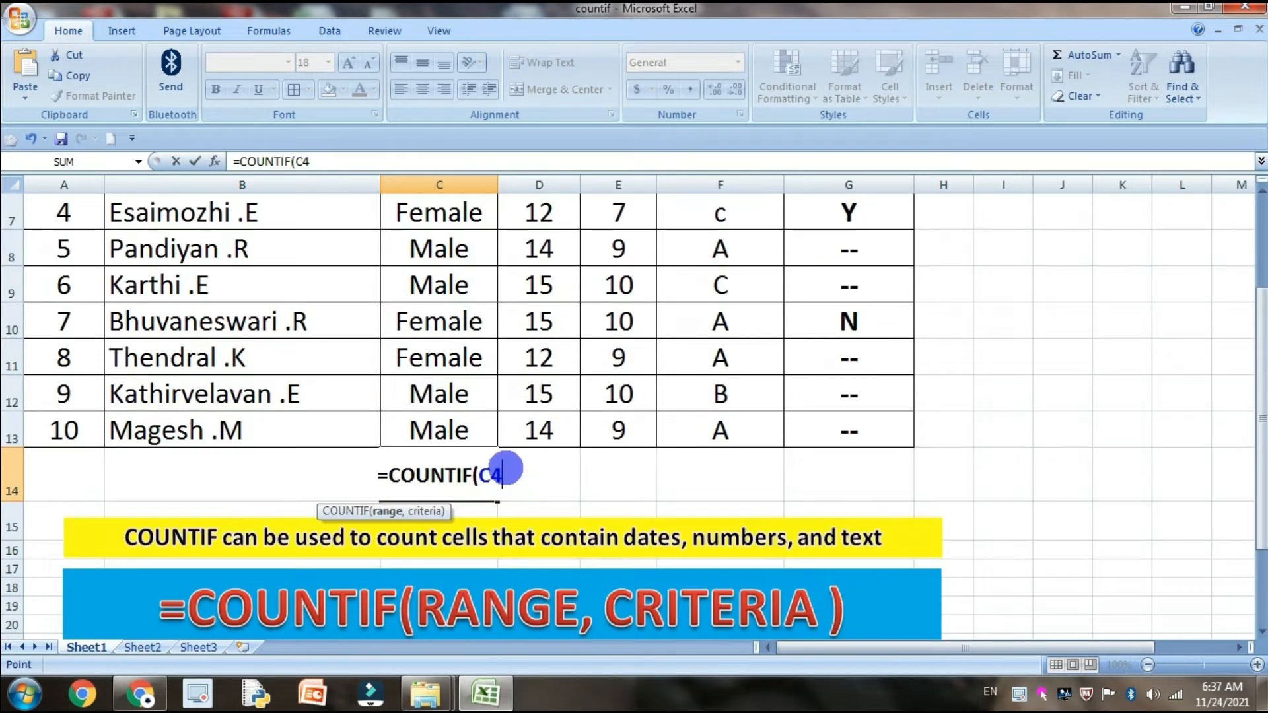
left_click(486, 428, "shift")
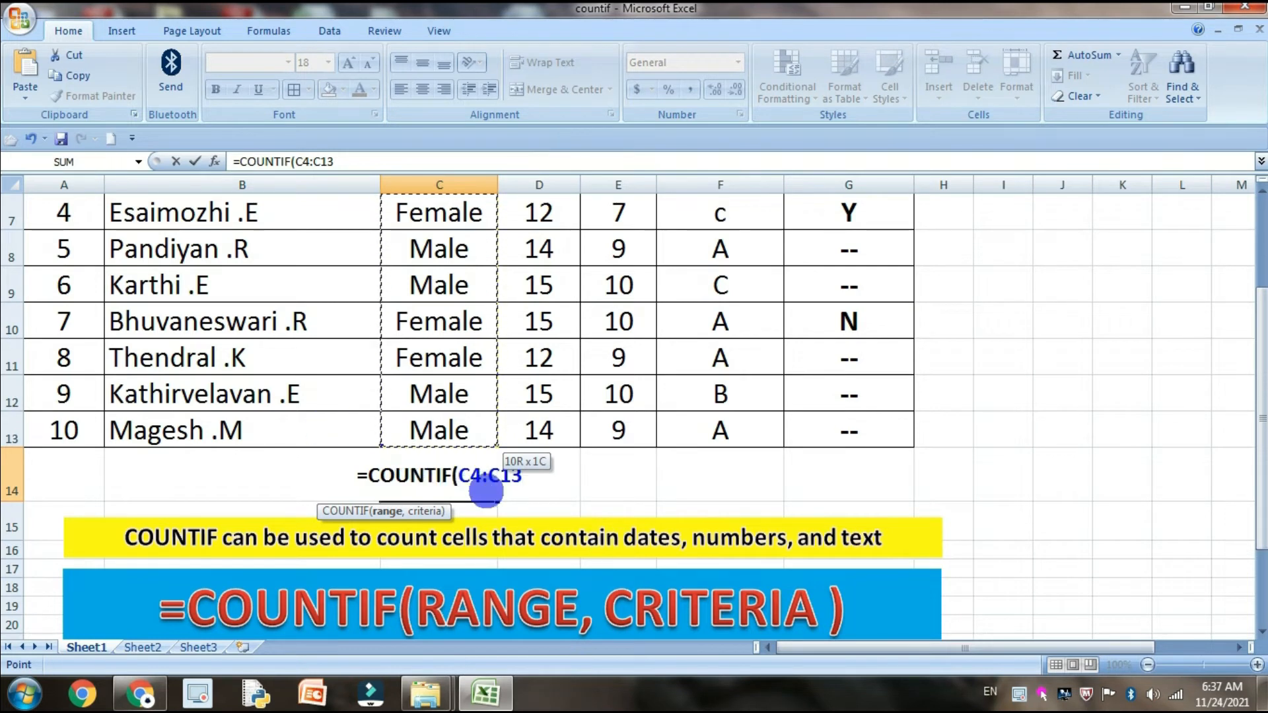
Close the bracket after C4:C13 and try to enter the COUNTIF formula without any criteria
scroll(481, 479, "up", 2)
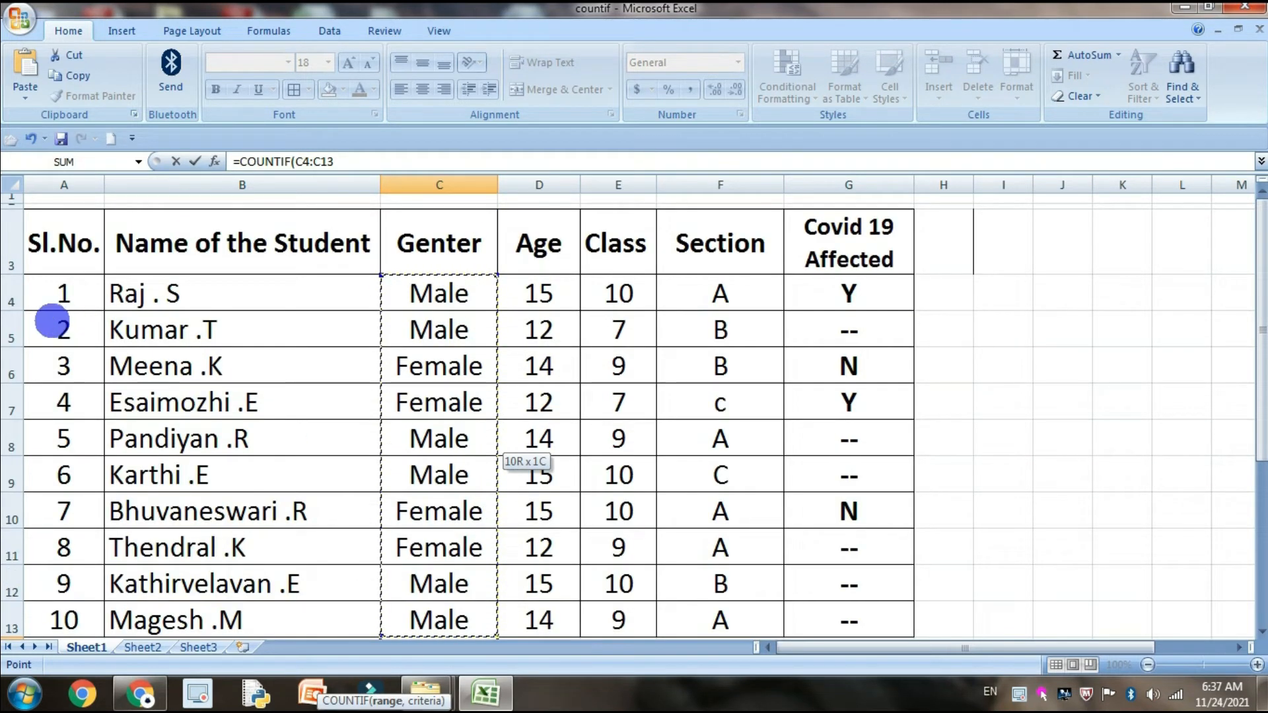
scroll(405, 364, "down", 4)
scroll(405, 364, "up", 2)
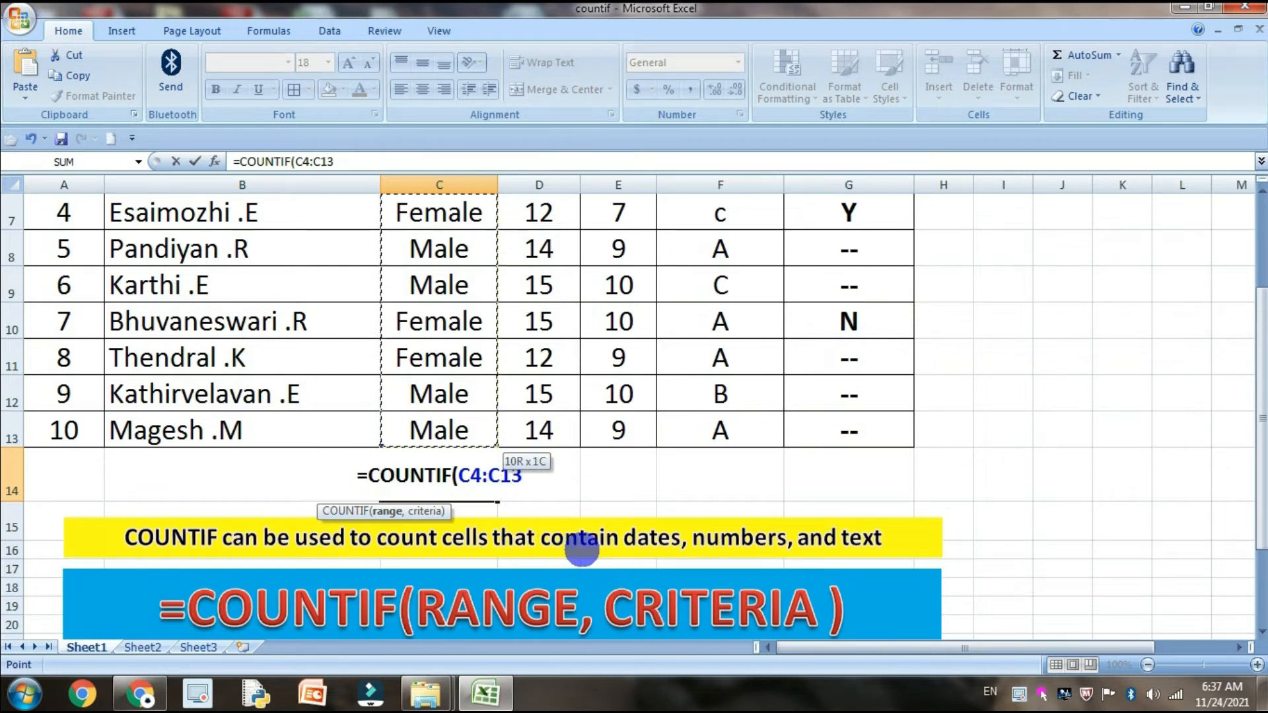
type(")")
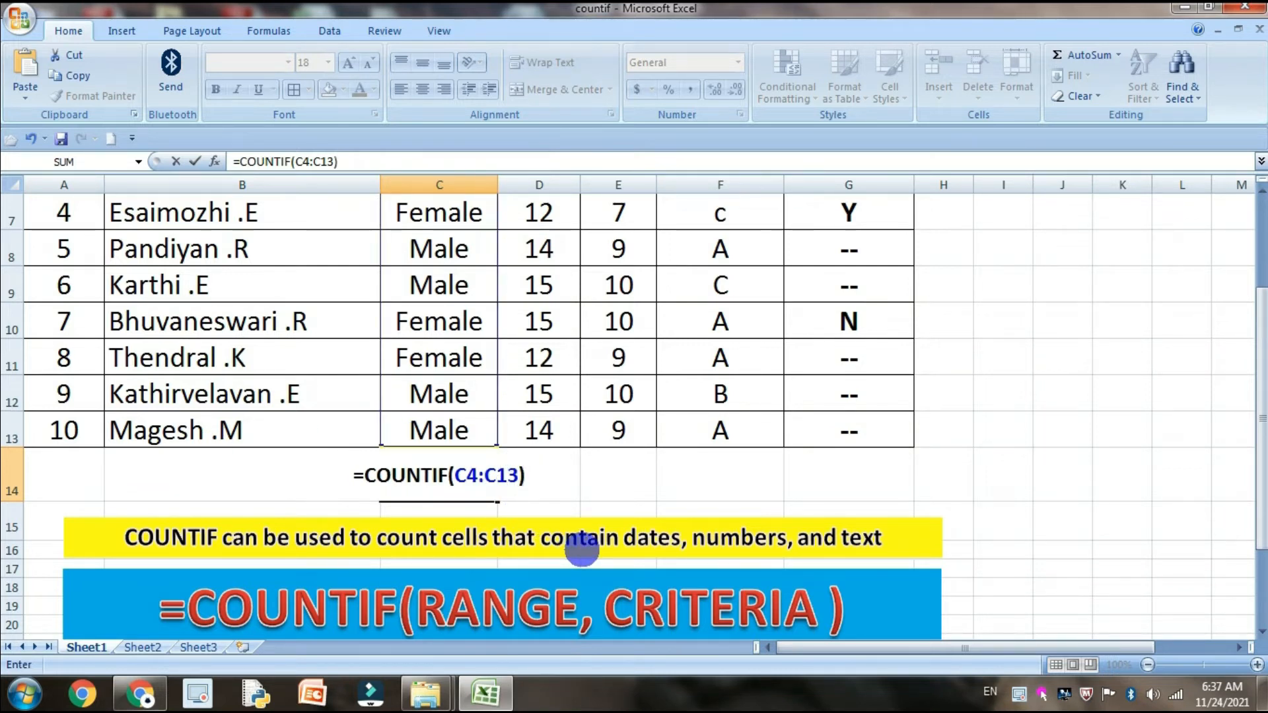
key("Return")
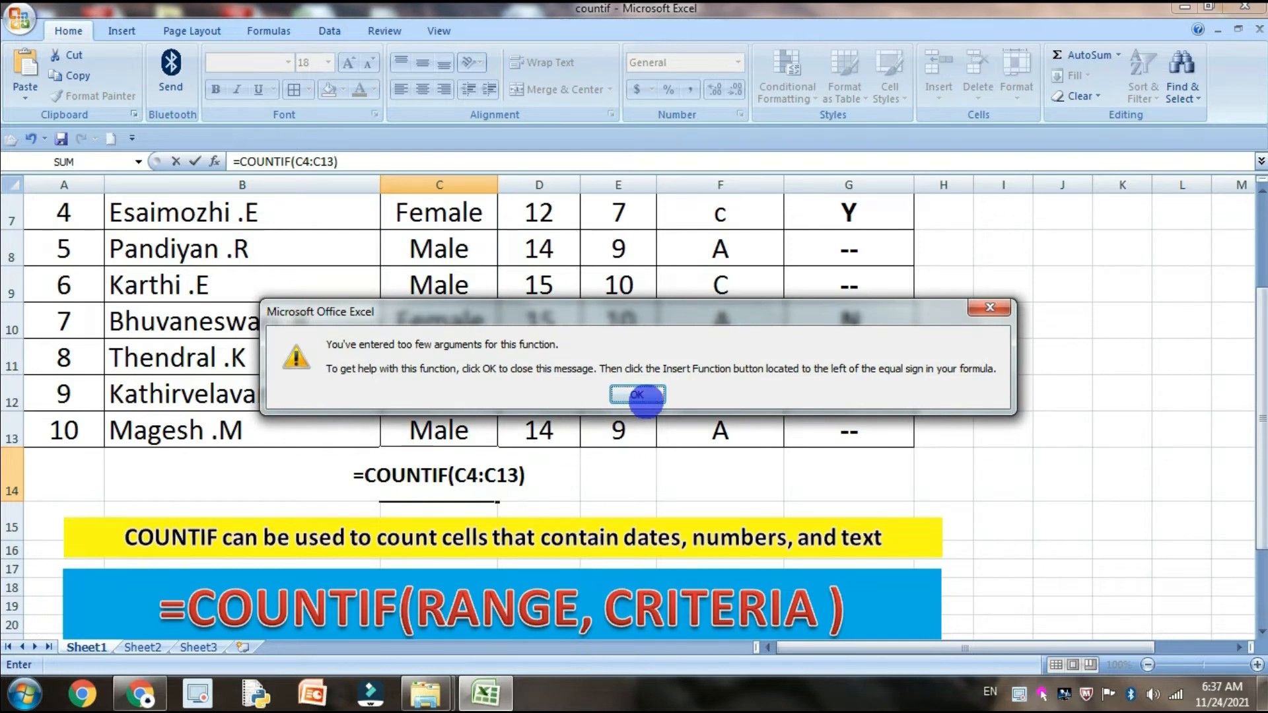
left_click(641, 397)
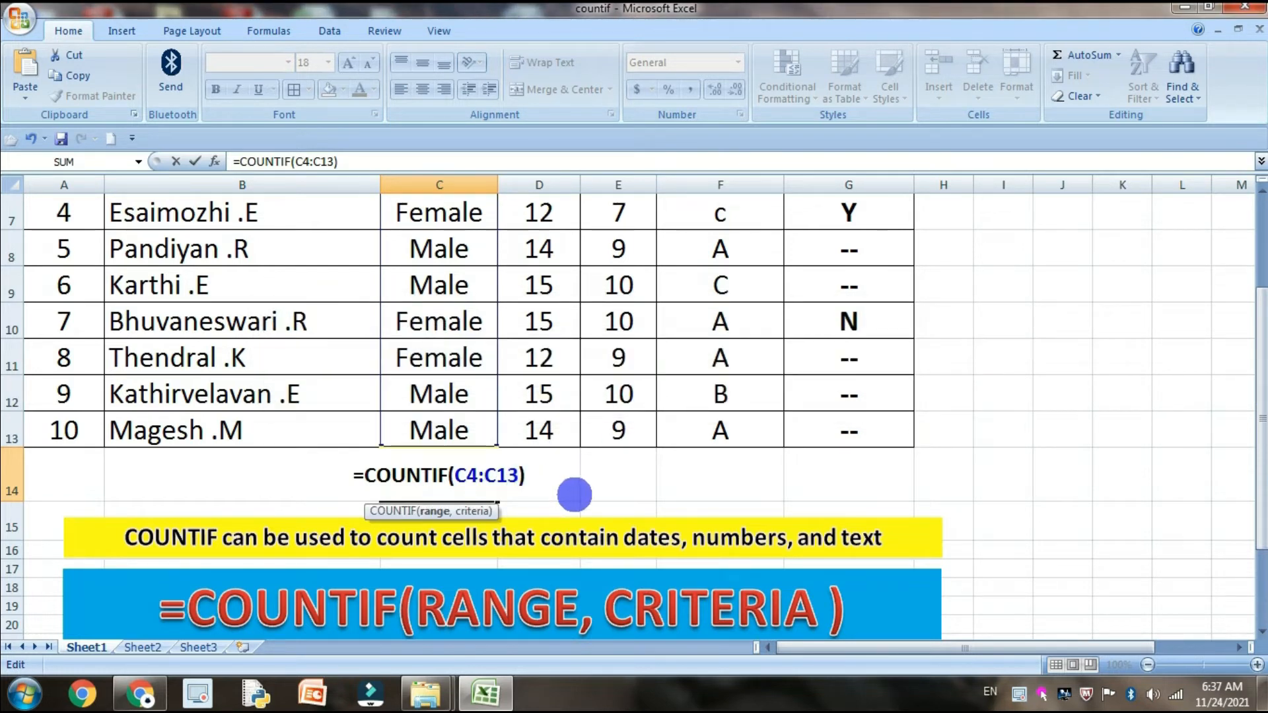
Add "MALE" in quotation marks as the criteria of the C14 formula and enter it
type(",")
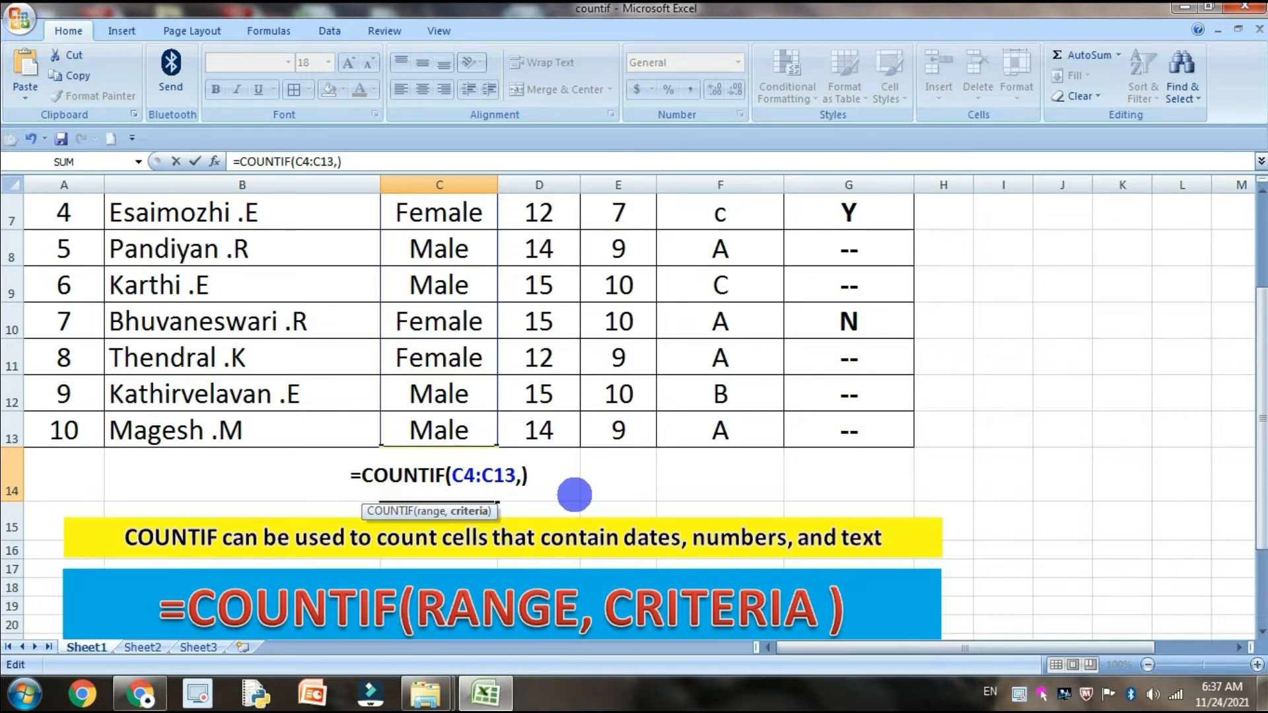
type("MALE")
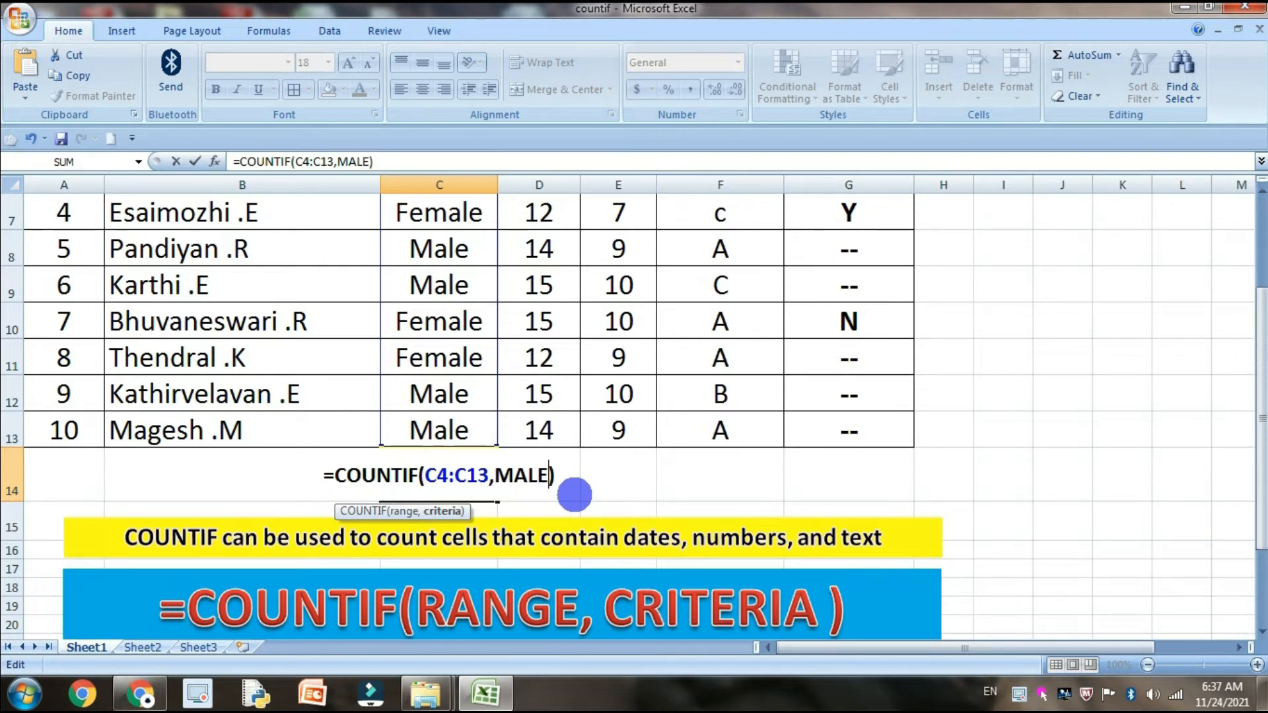
type("\"")
key("Left")
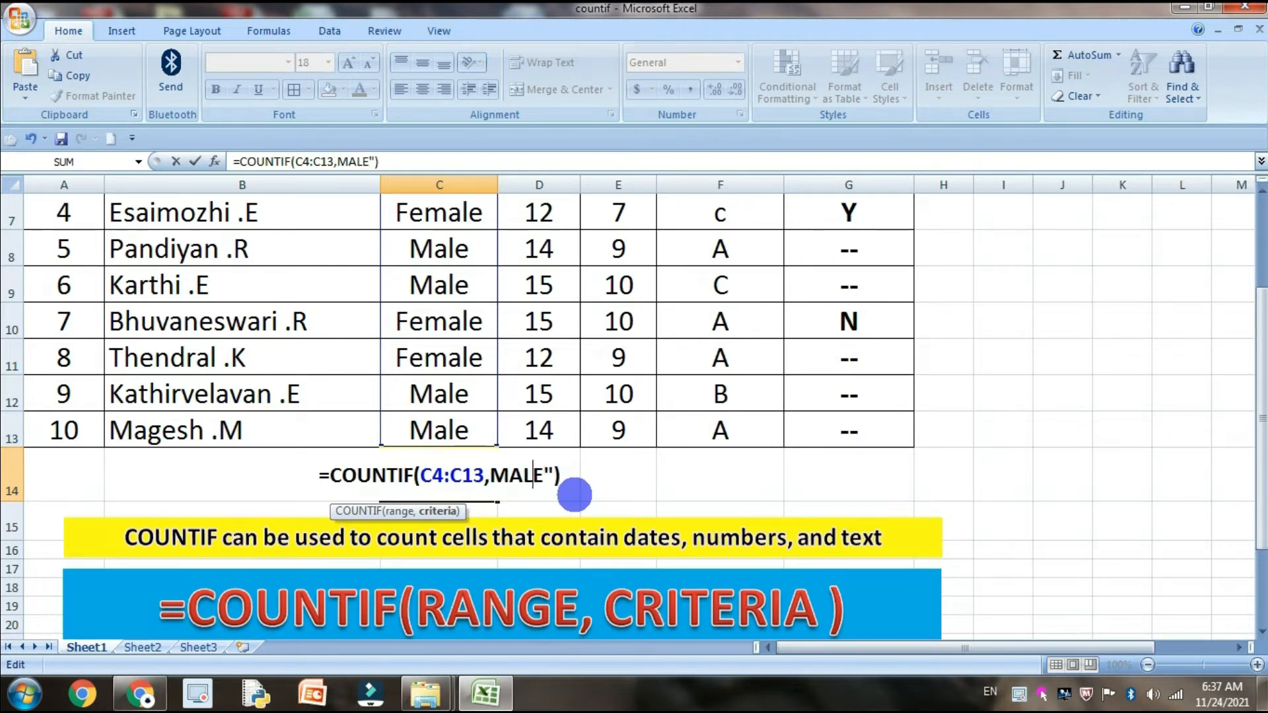
type("\"")
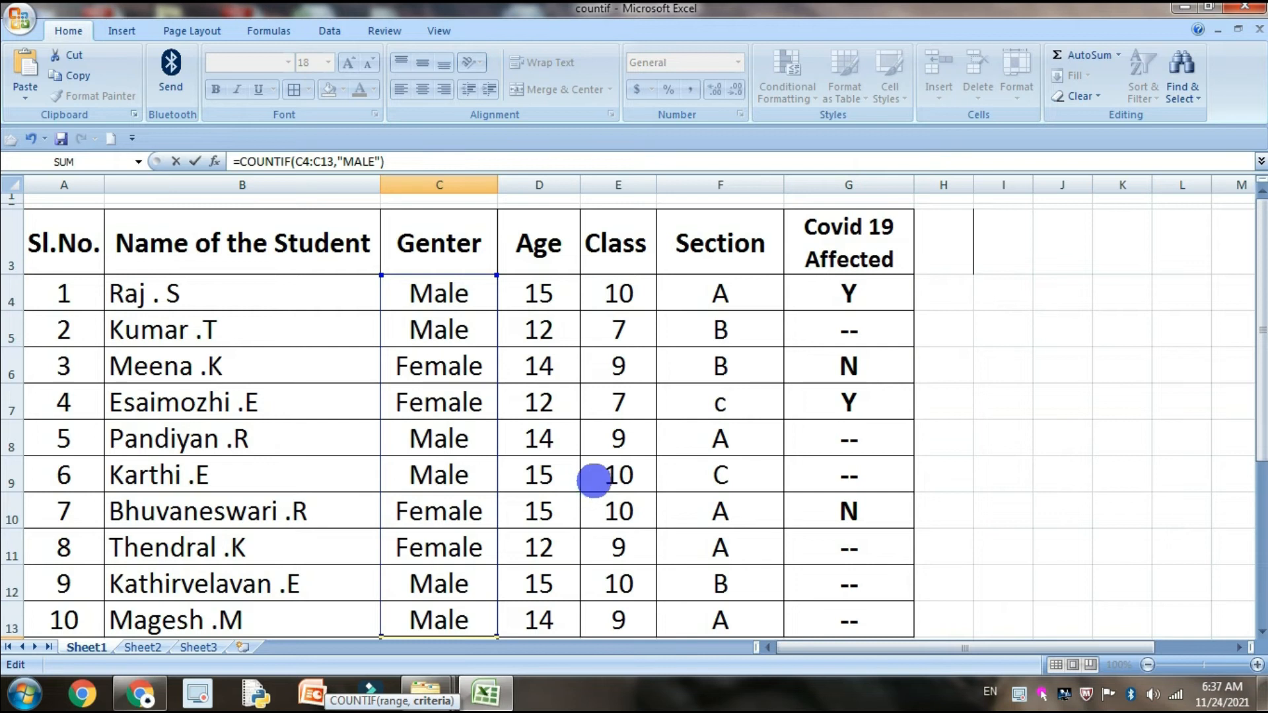
scroll(598, 476, "up", 3)
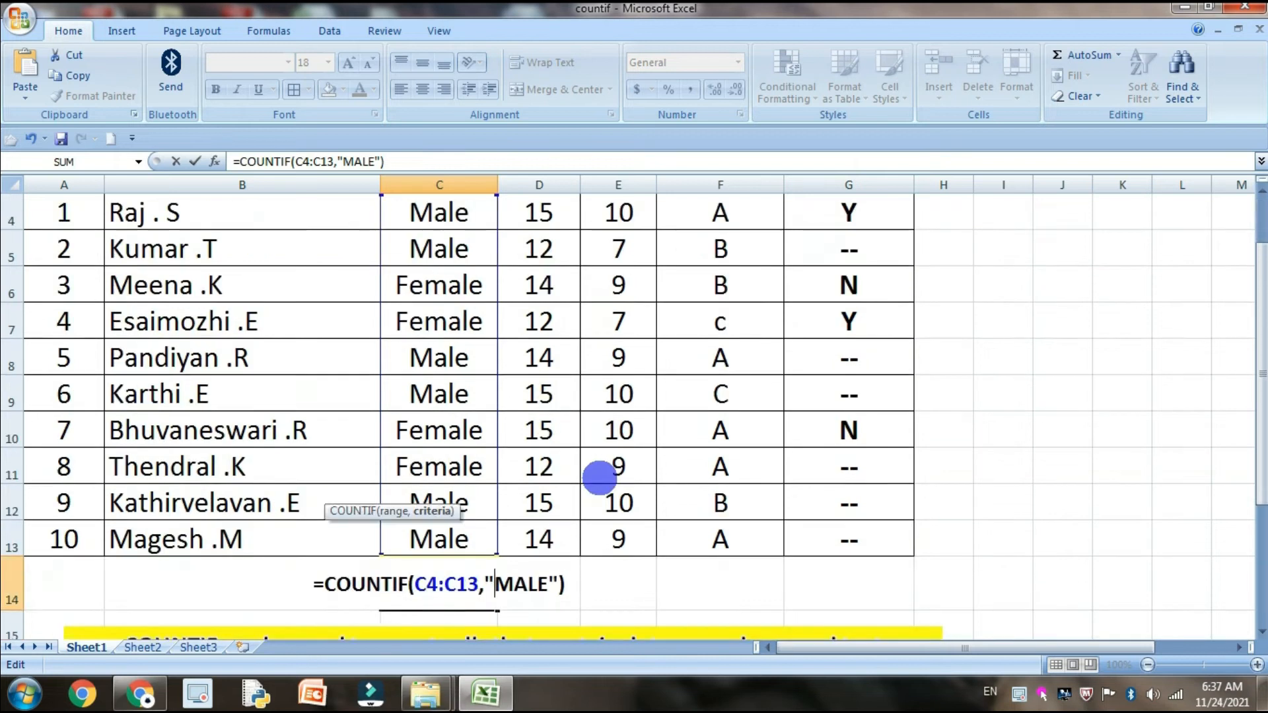
scroll(599, 477, "down", 3)
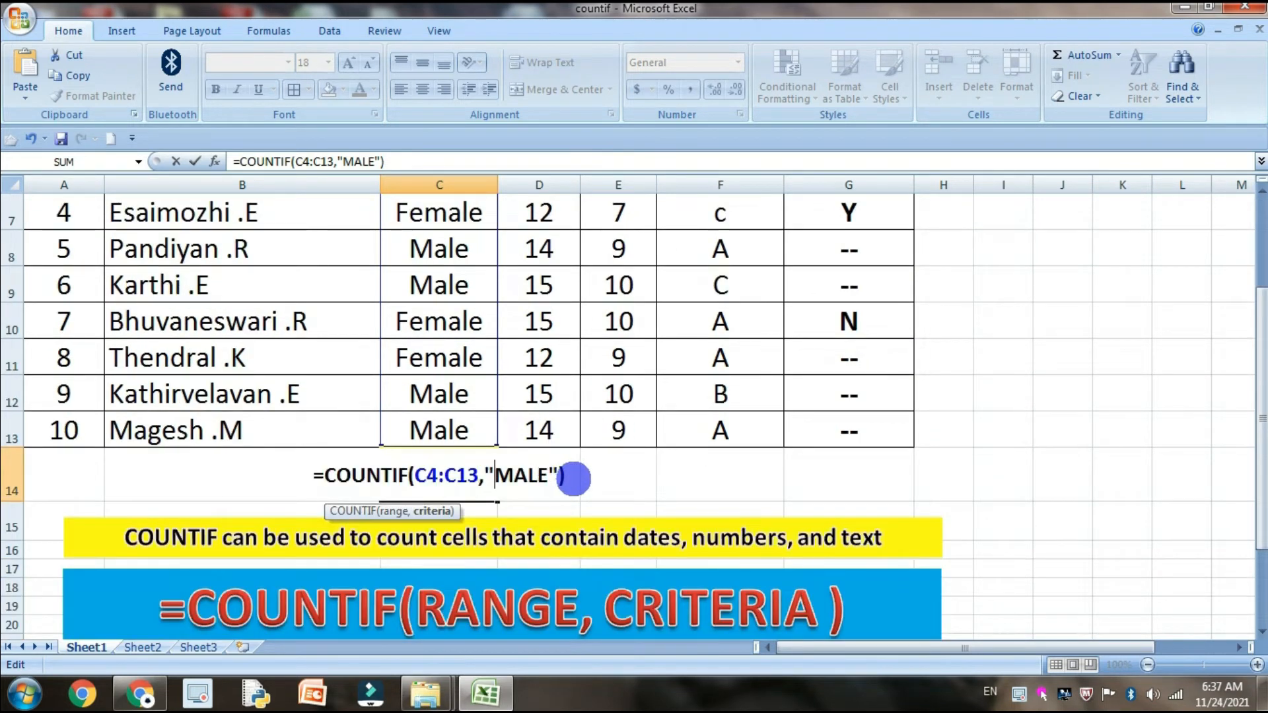
key("Return")
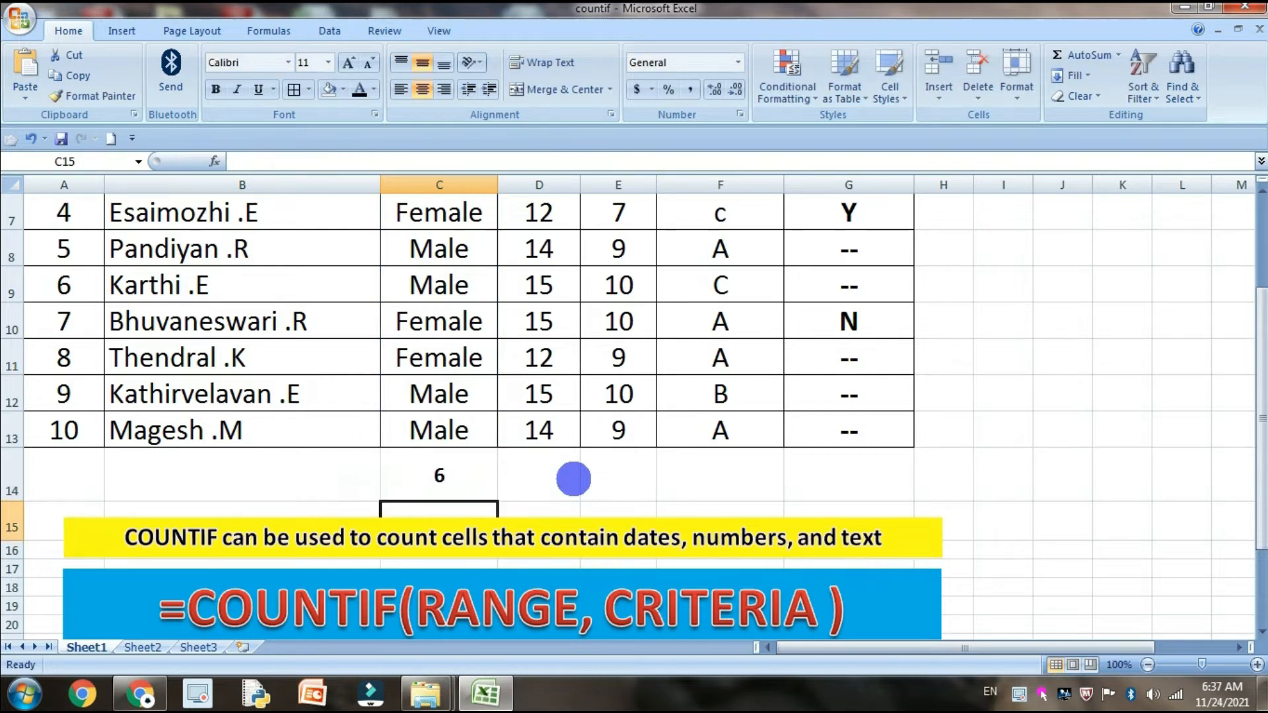
Check the Male entries in the Genter column against the COUNTIF result
scroll(564, 462, "up", 2)
left_click(466, 296)
left_click(459, 337)
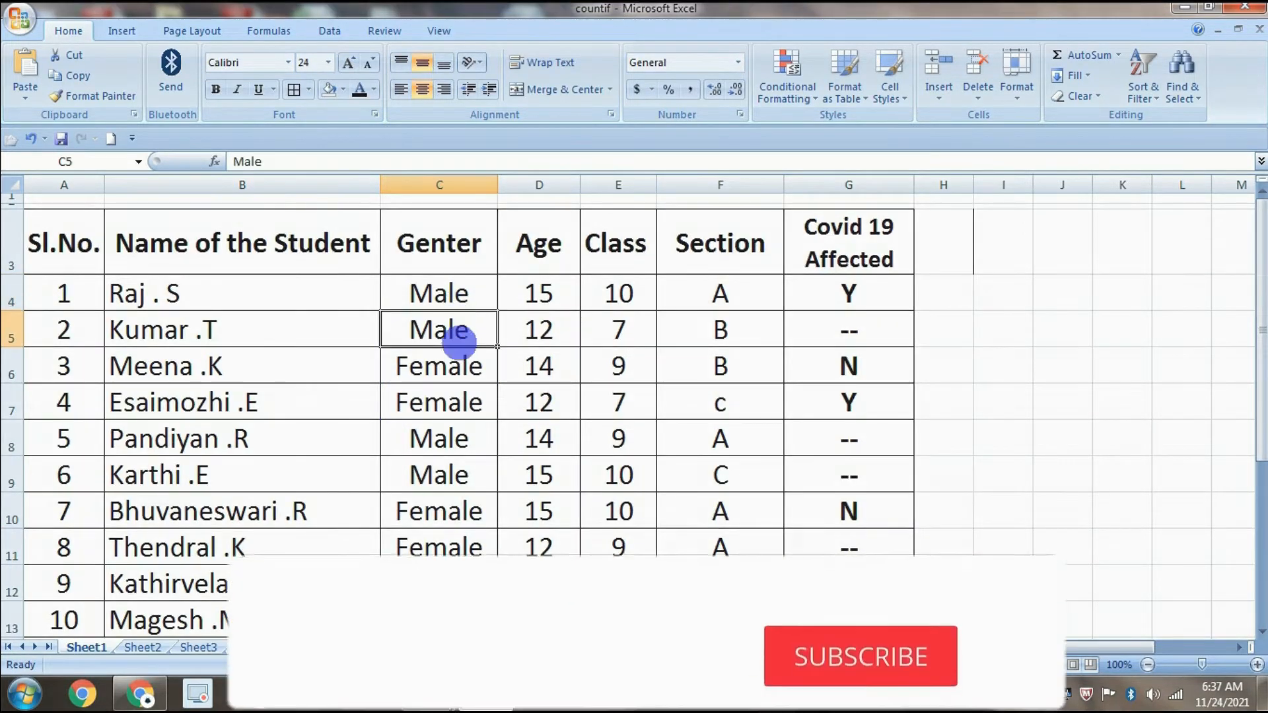
left_click(455, 432)
left_click(454, 475)
scroll(465, 506, "down", 1)
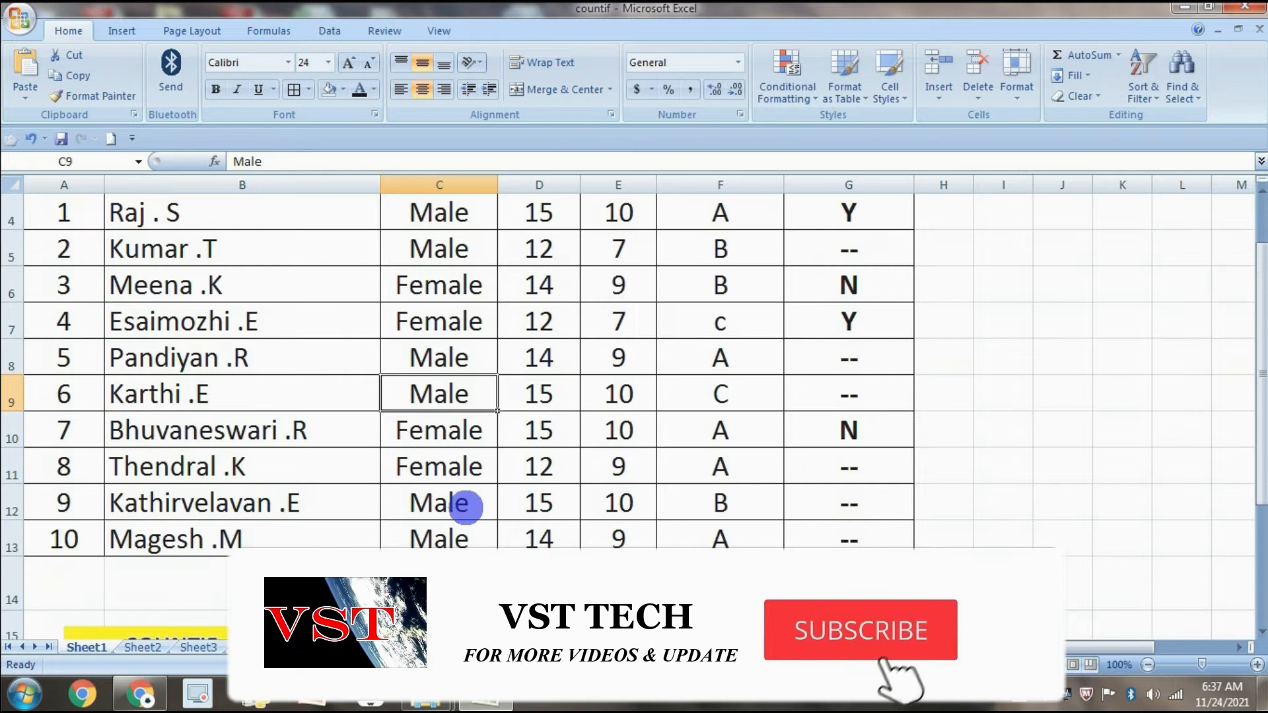
Change the criteria of the COUNTIF formula in C14 to "FEMALE"
left_click(518, 584)
left_click(462, 584)
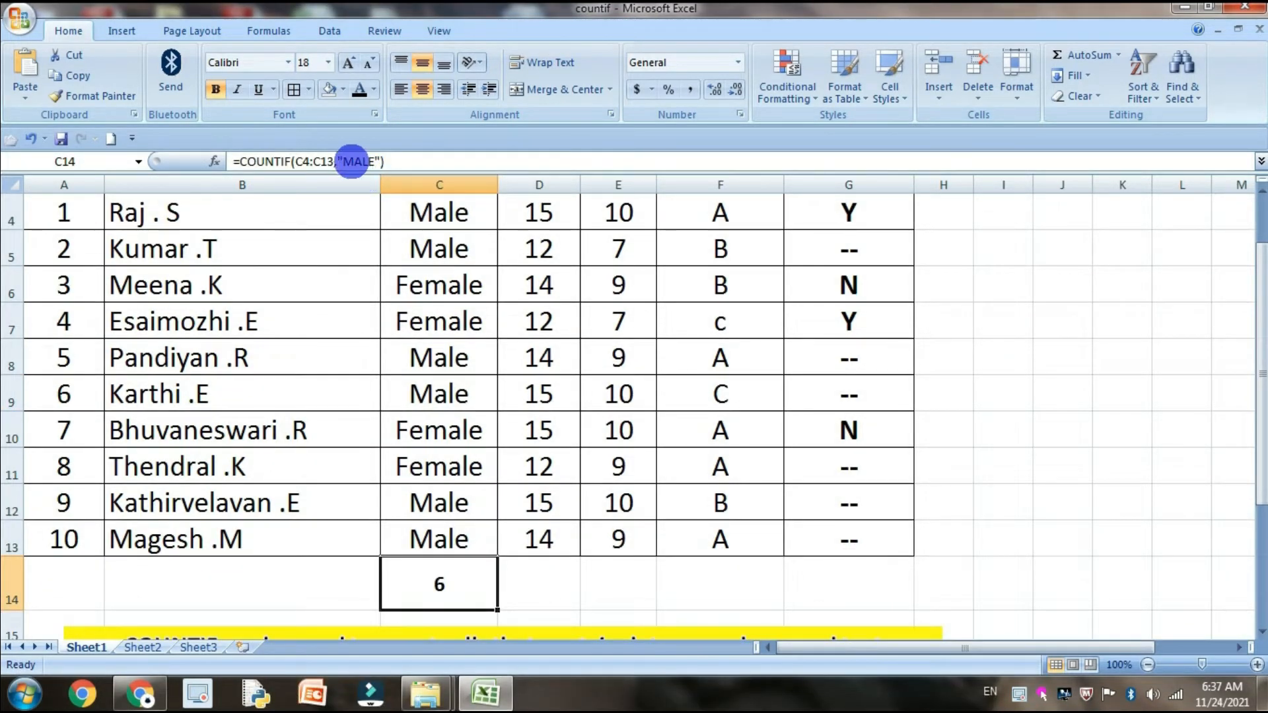
left_click(344, 161)
type("FE")
key("Return")
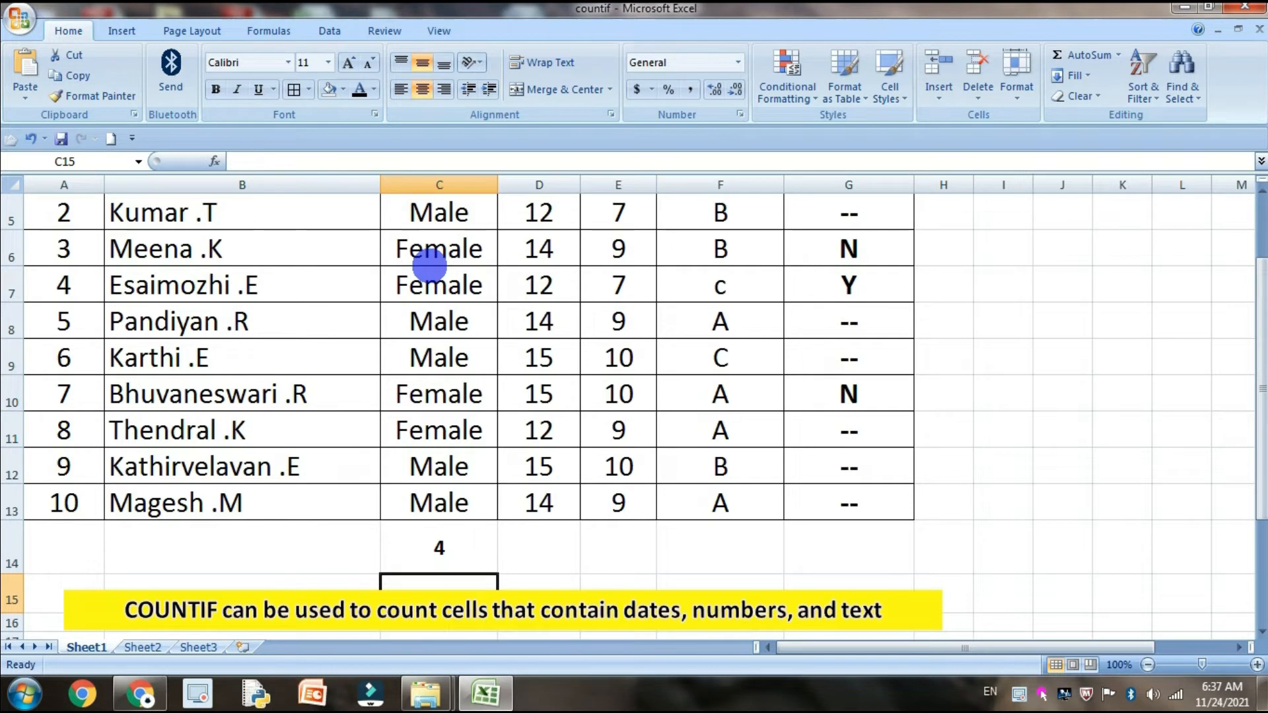
key("Up")
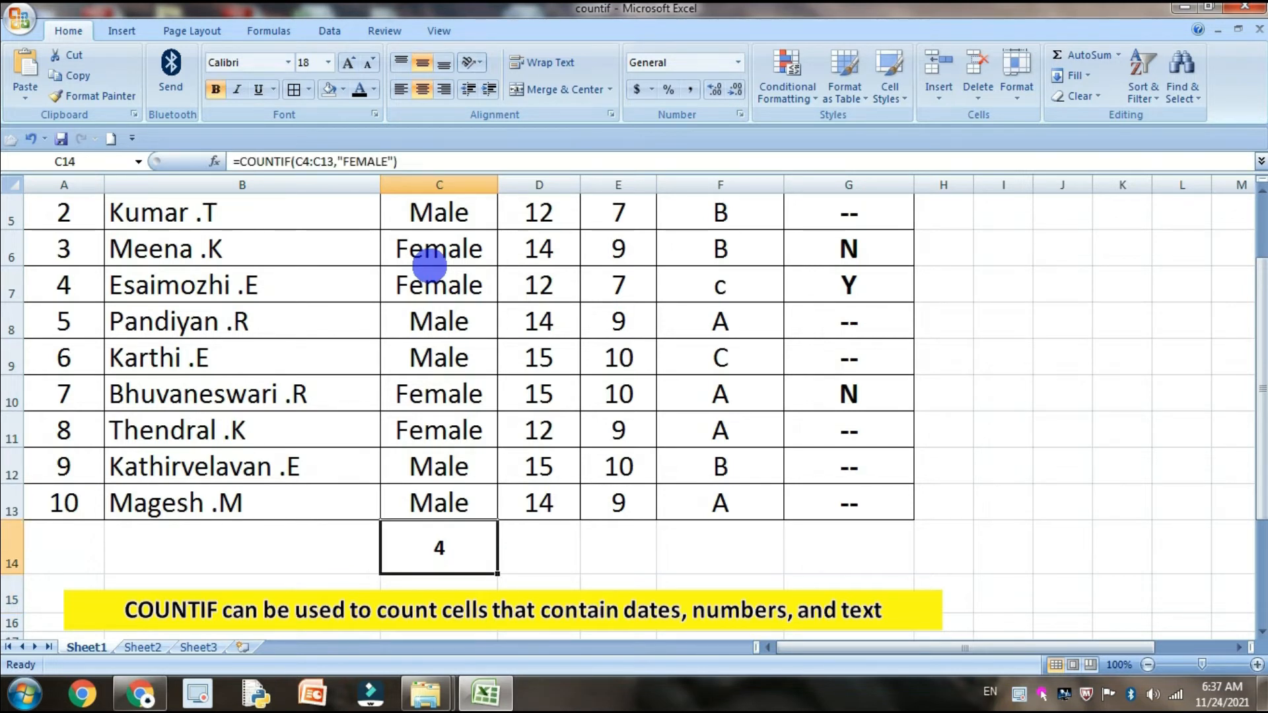
Examine the Age values in column D and the cell D14 below them as the next data to count
key("Right")
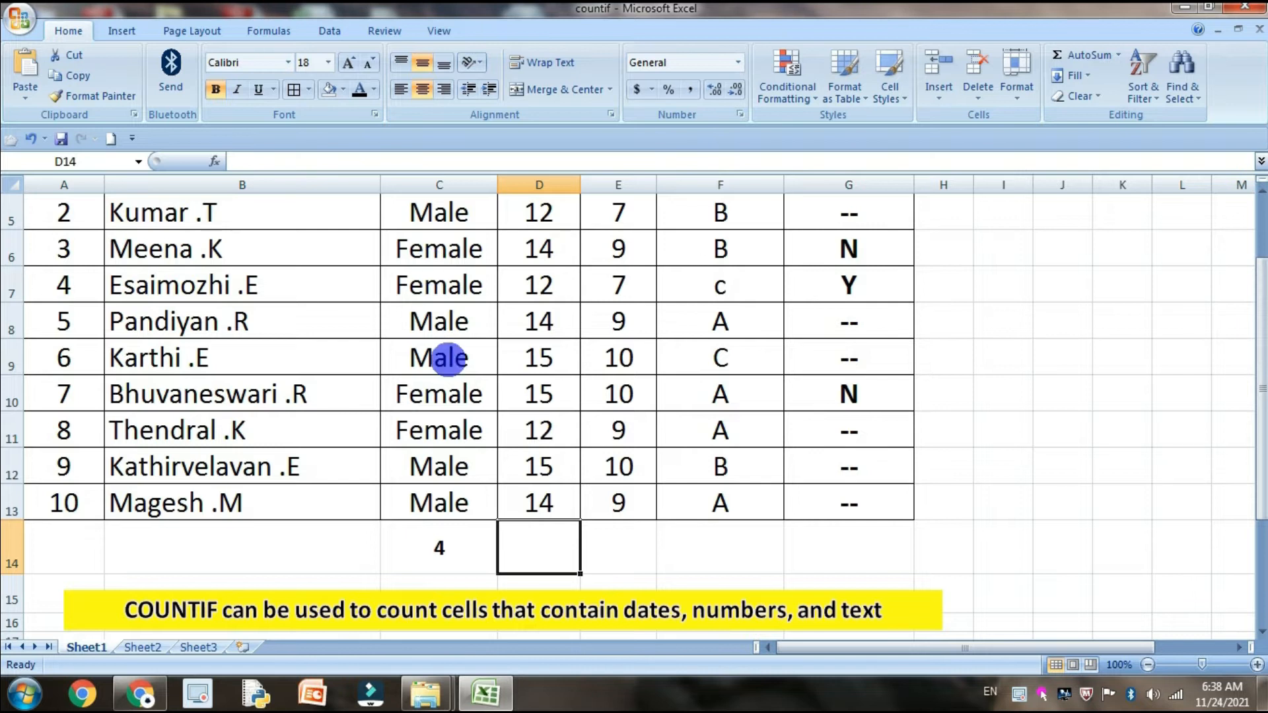
scroll(532, 374, "up", 2)
scroll(533, 370, "down", 1)
scroll(573, 304, "up", 1)
scroll(565, 472, "down", 2)
scroll(575, 473, "up", 2)
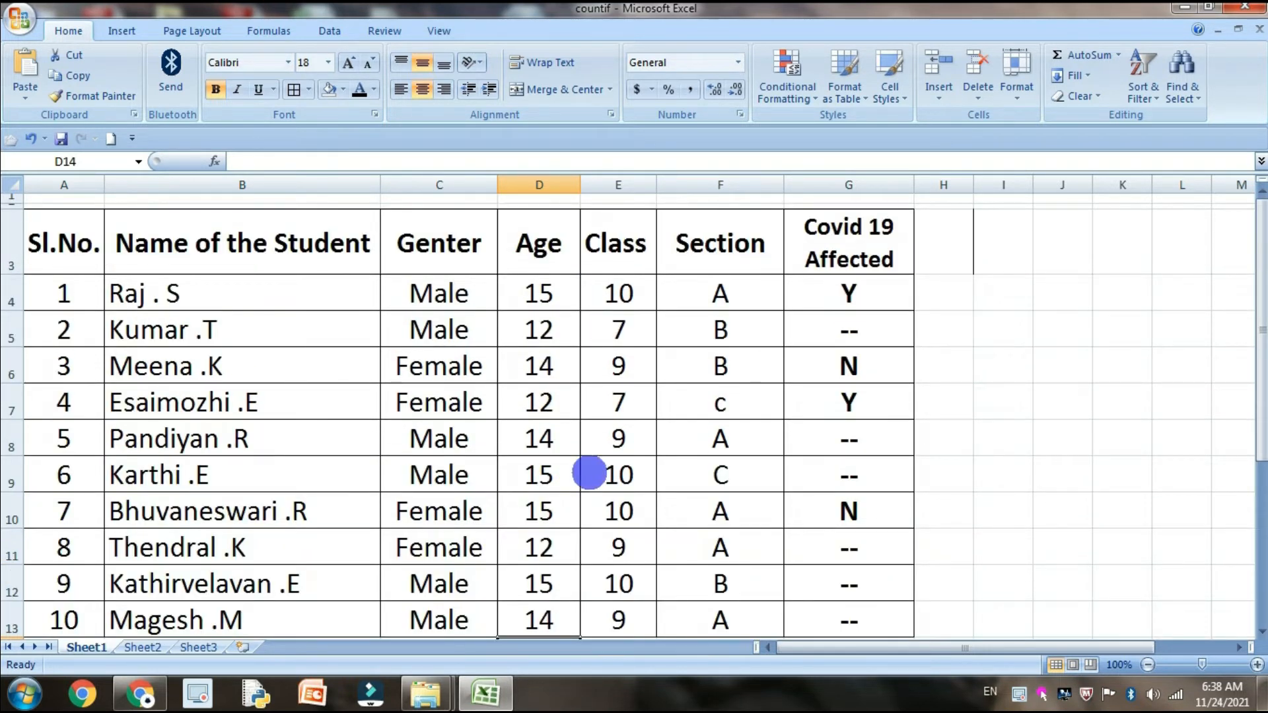
left_click(573, 333)
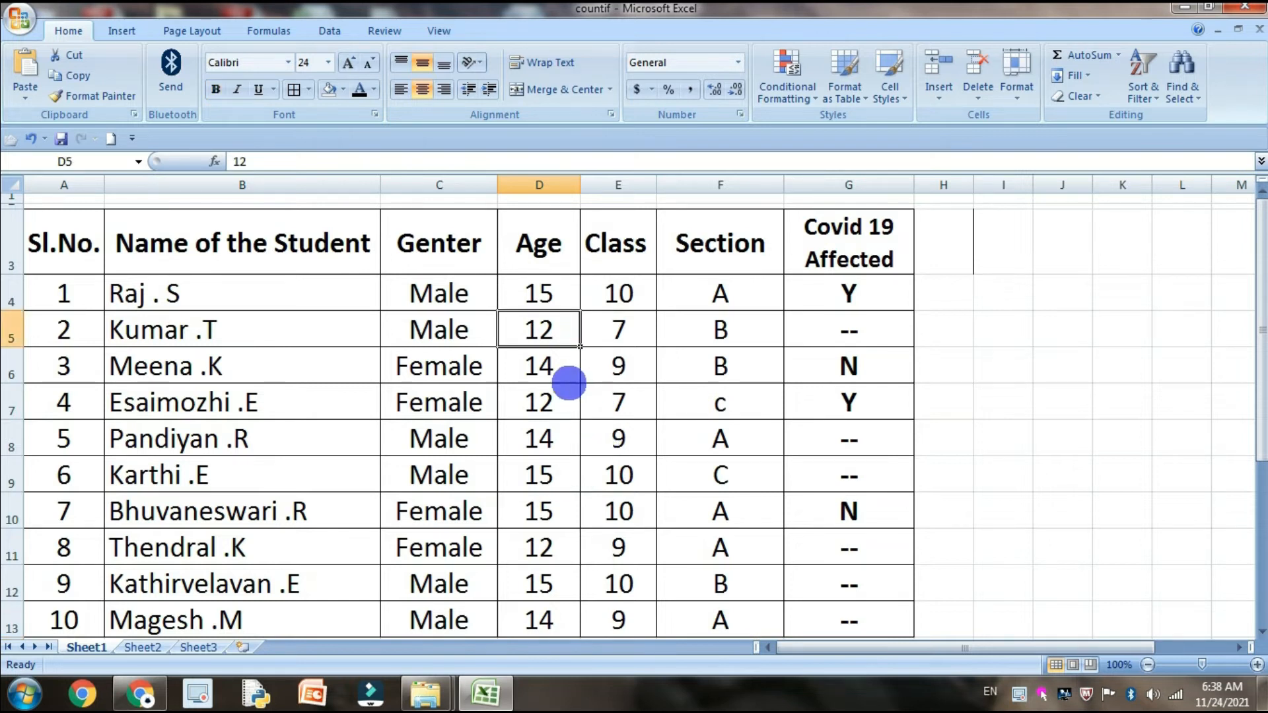
left_click(566, 379)
left_click_drag(567, 305, 566, 359)
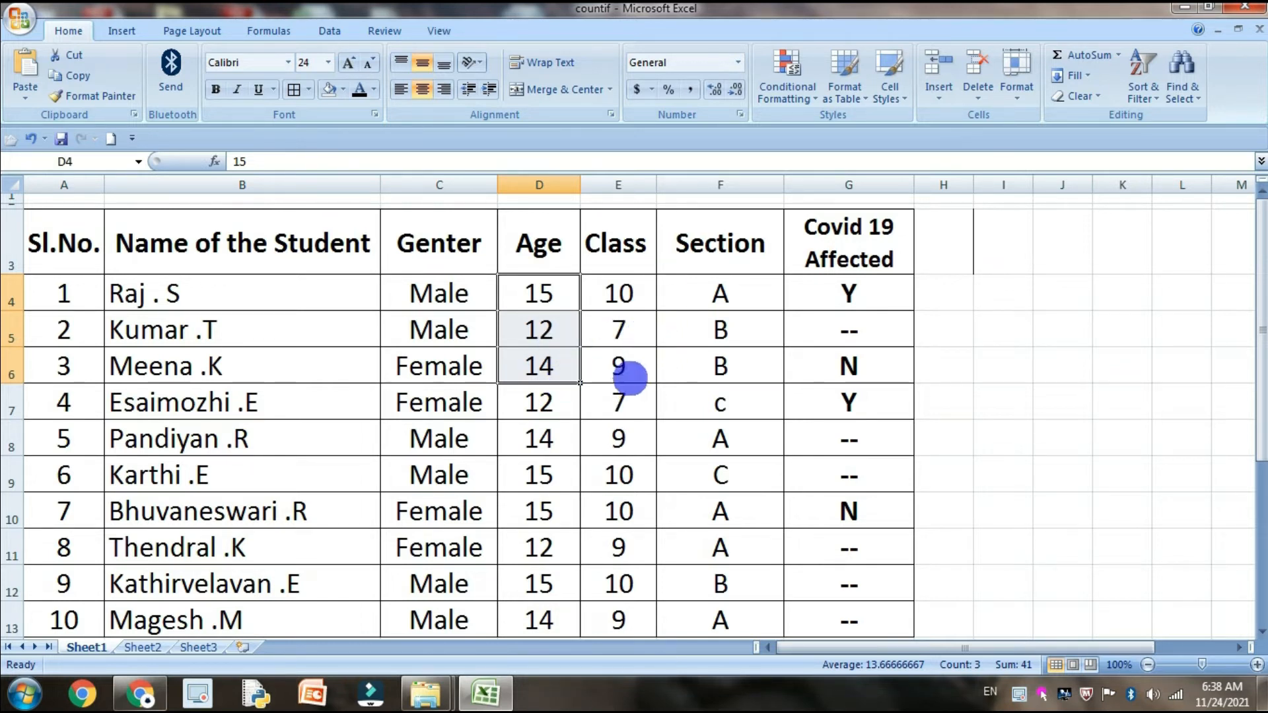
scroll(644, 446, "down", 1)
scroll(638, 453, "up", 1)
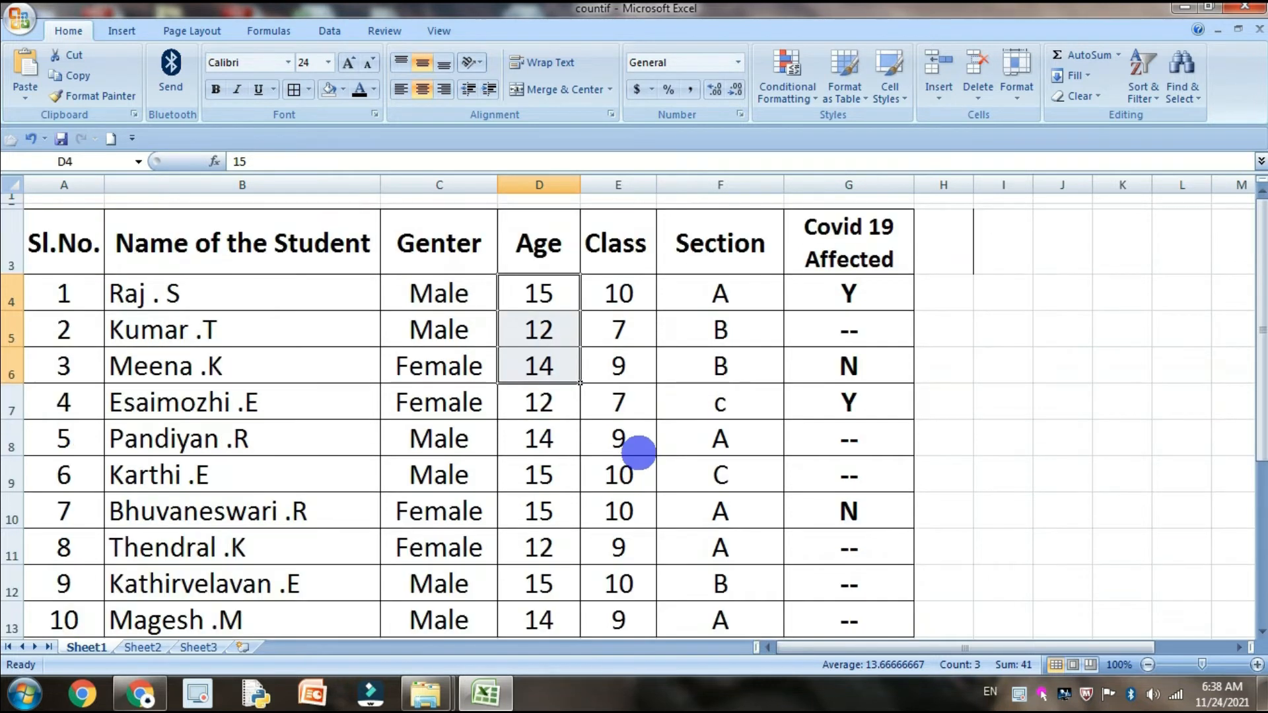
scroll(638, 453, "down", 2)
left_click(562, 477)
scroll(607, 496, "up", 1)
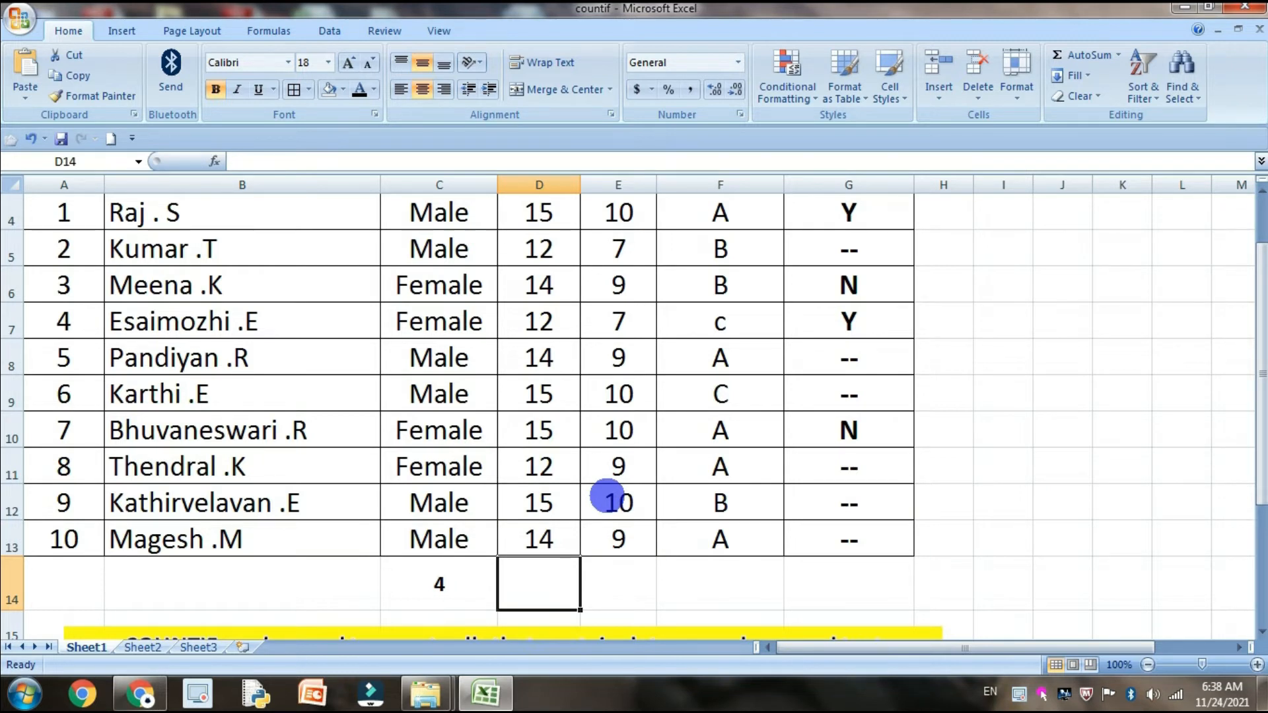
Paste a copy of the C14 COUNTIF formula into D14 and clear it again
scroll(612, 502, "down", 1)
left_click(621, 534)
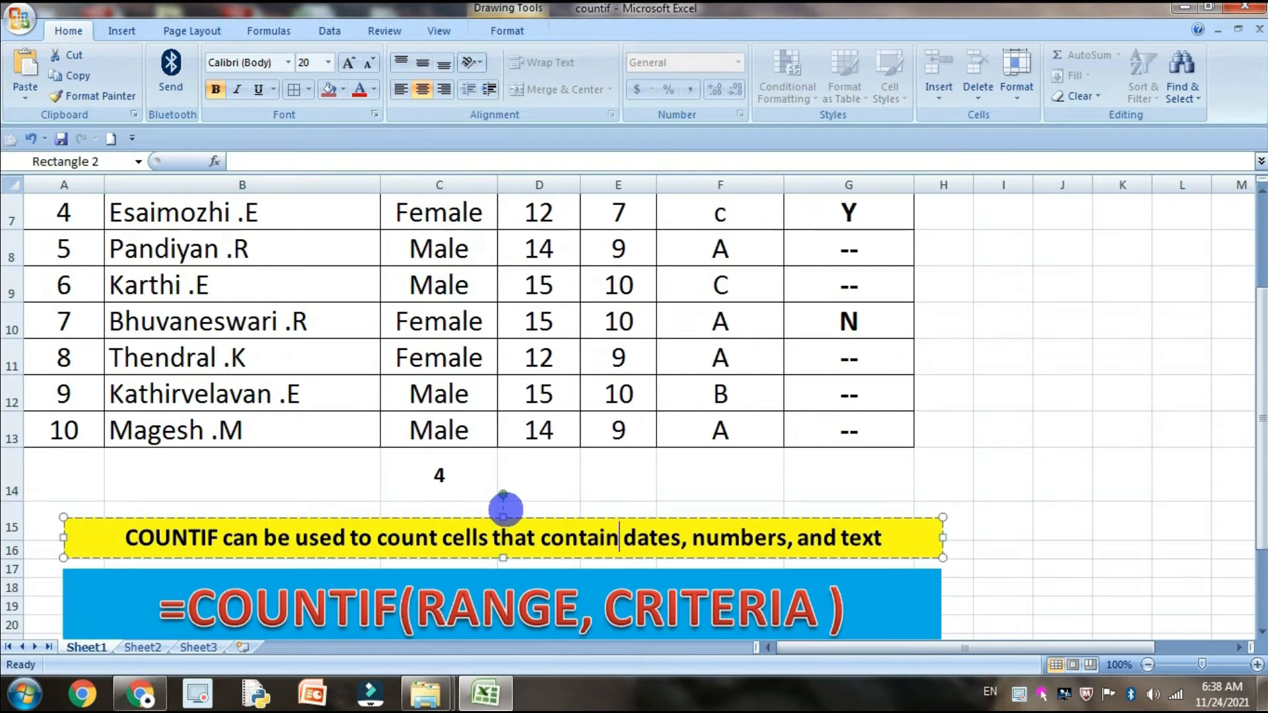
left_click(494, 482)
key("ctrl+c")
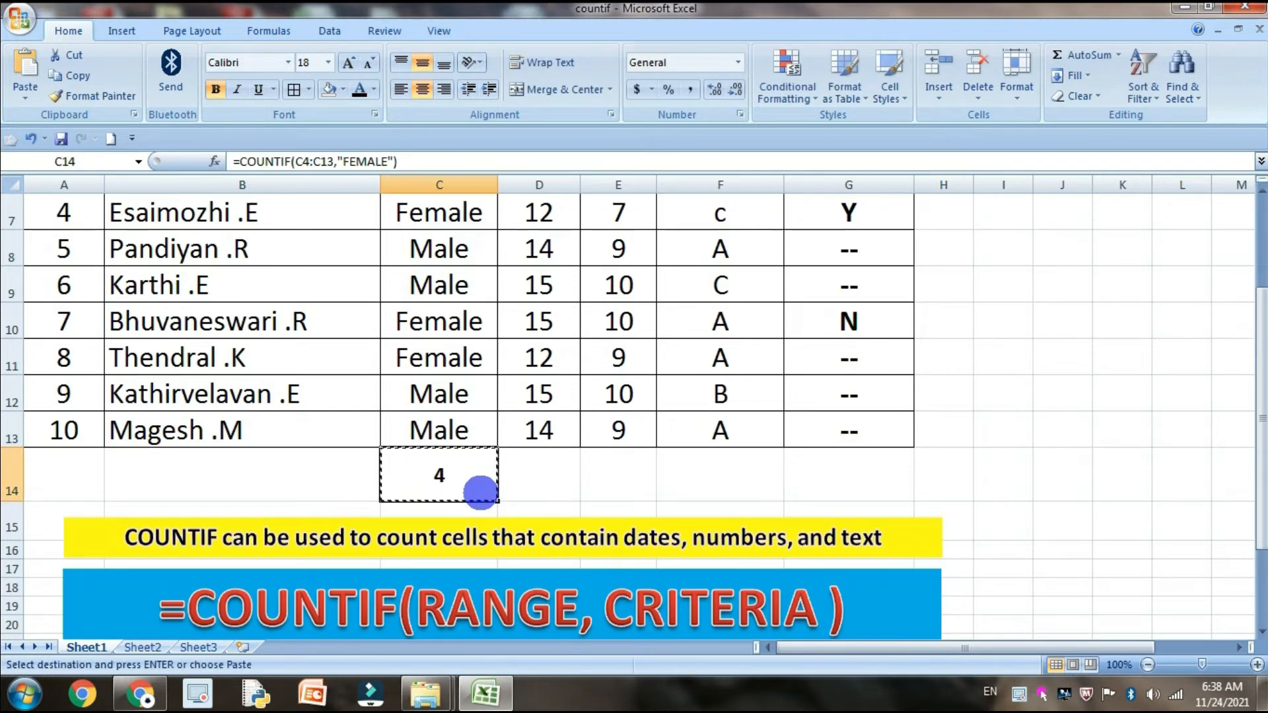
key("Right")
key("Return")
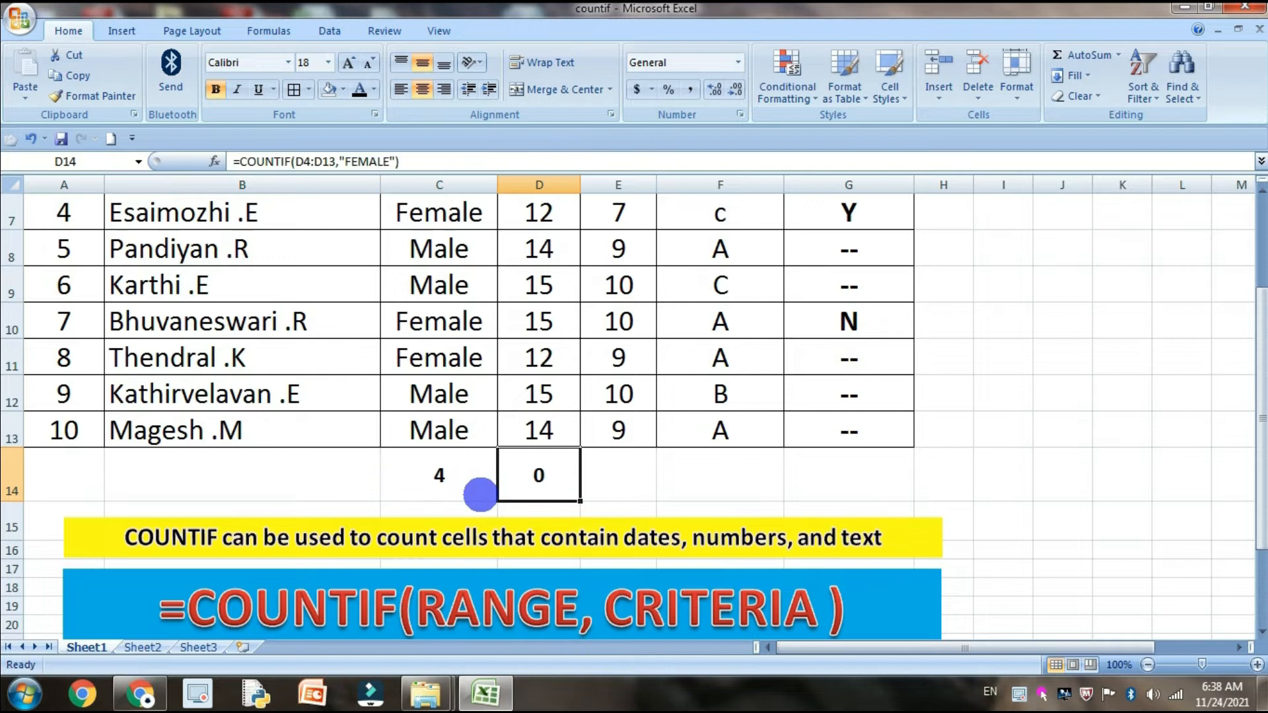
key("Delete")
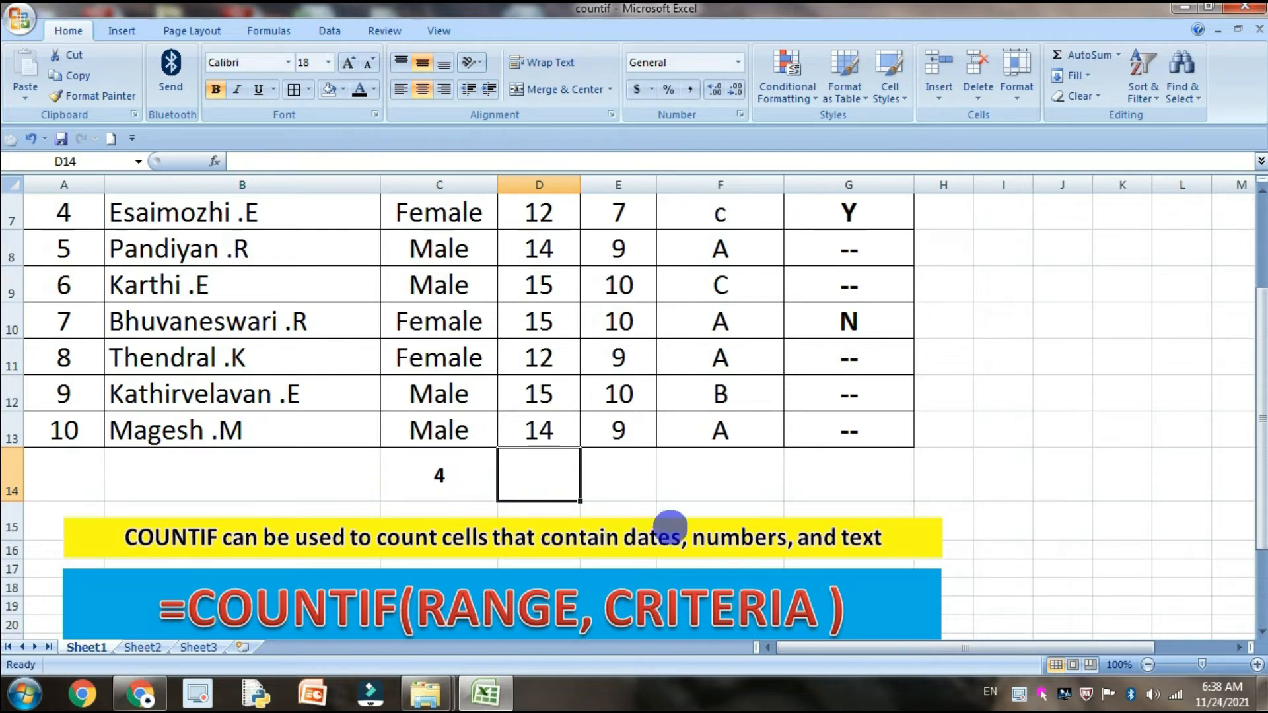
Start a COUNTIF formula in D14 with the Age cells D4:D13 as its range
type("=COUN")
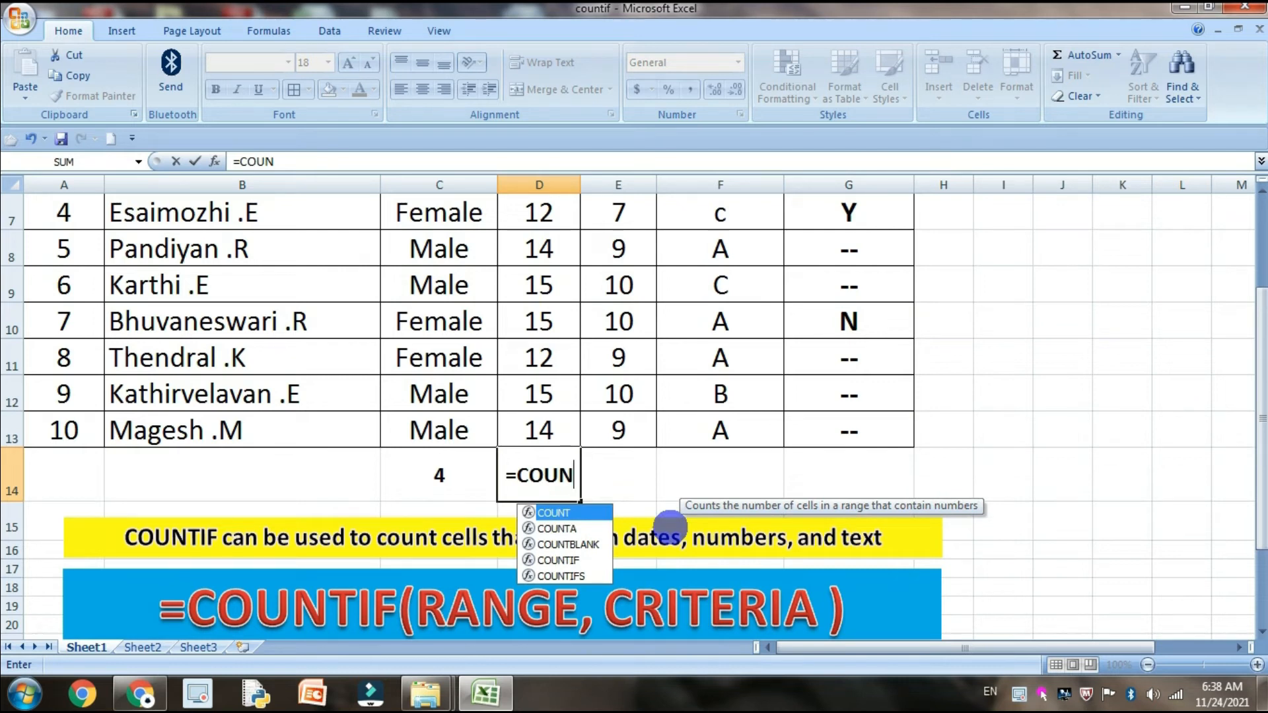
type("TIF")
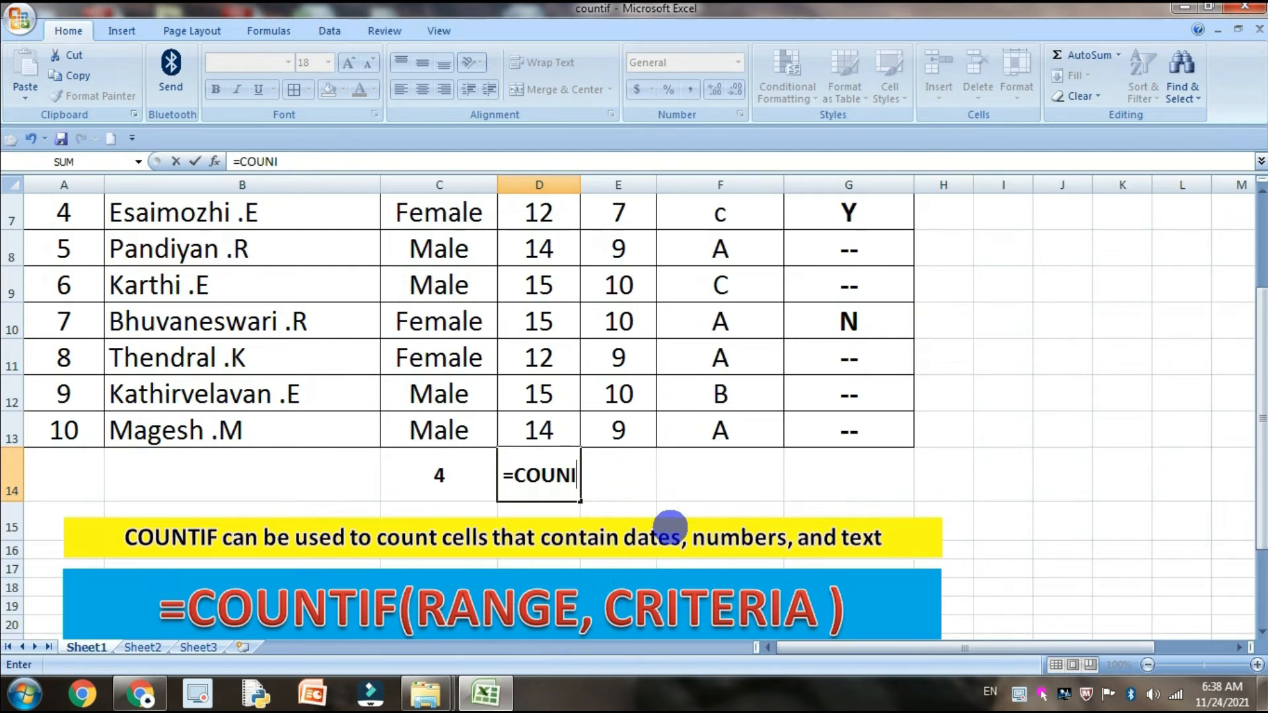
type("(")
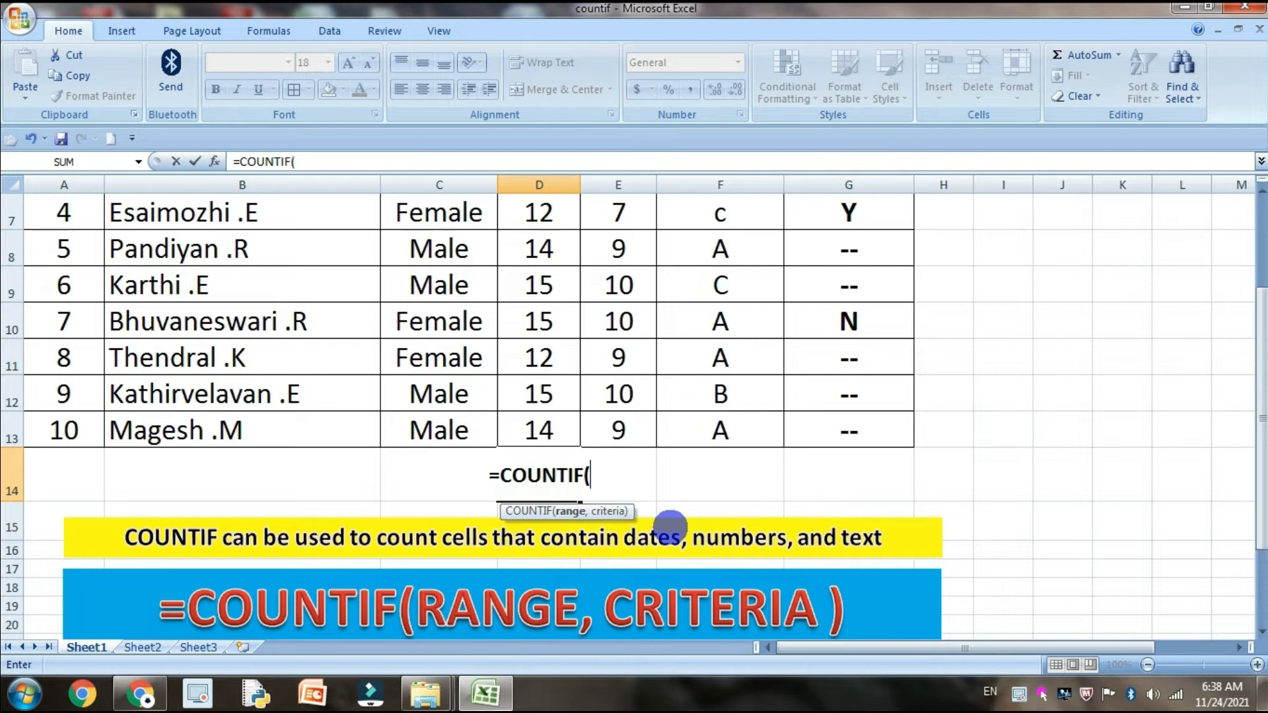
type("(")
left_click(536, 429)
scroll(571, 460, "up", 2)
left_click(556, 294, "shift")
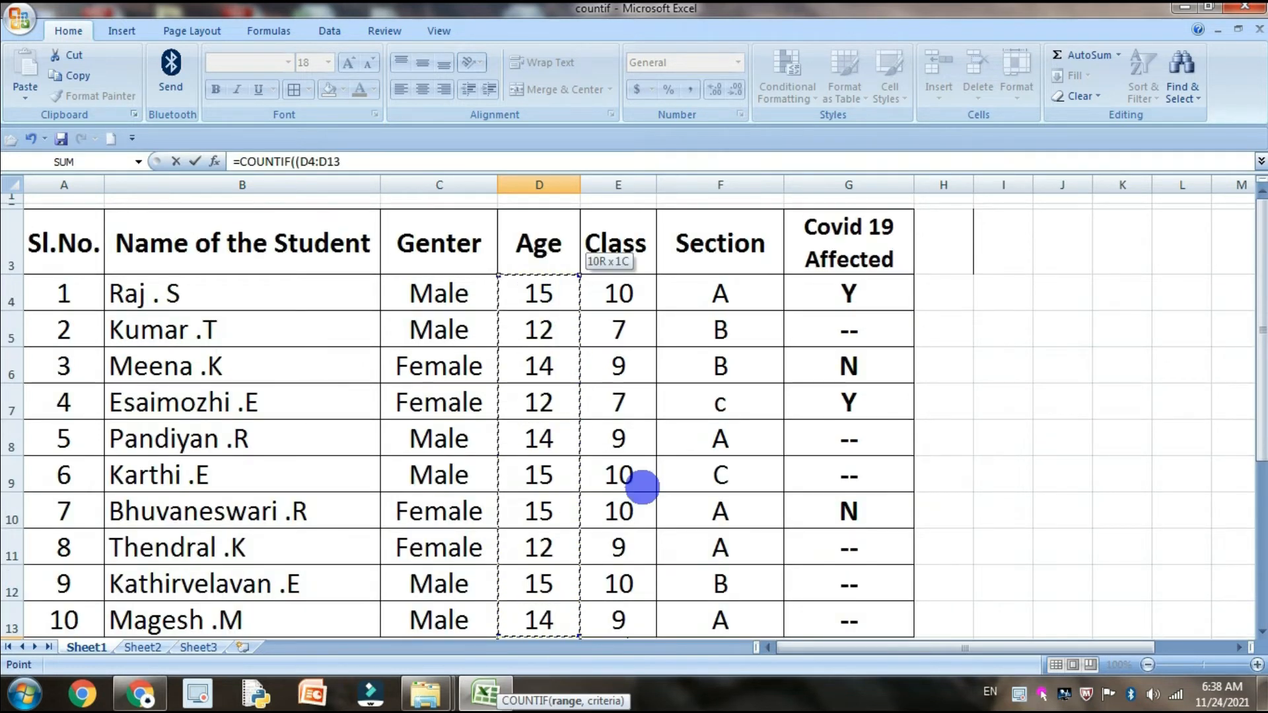
scroll(649, 488, "down", 1)
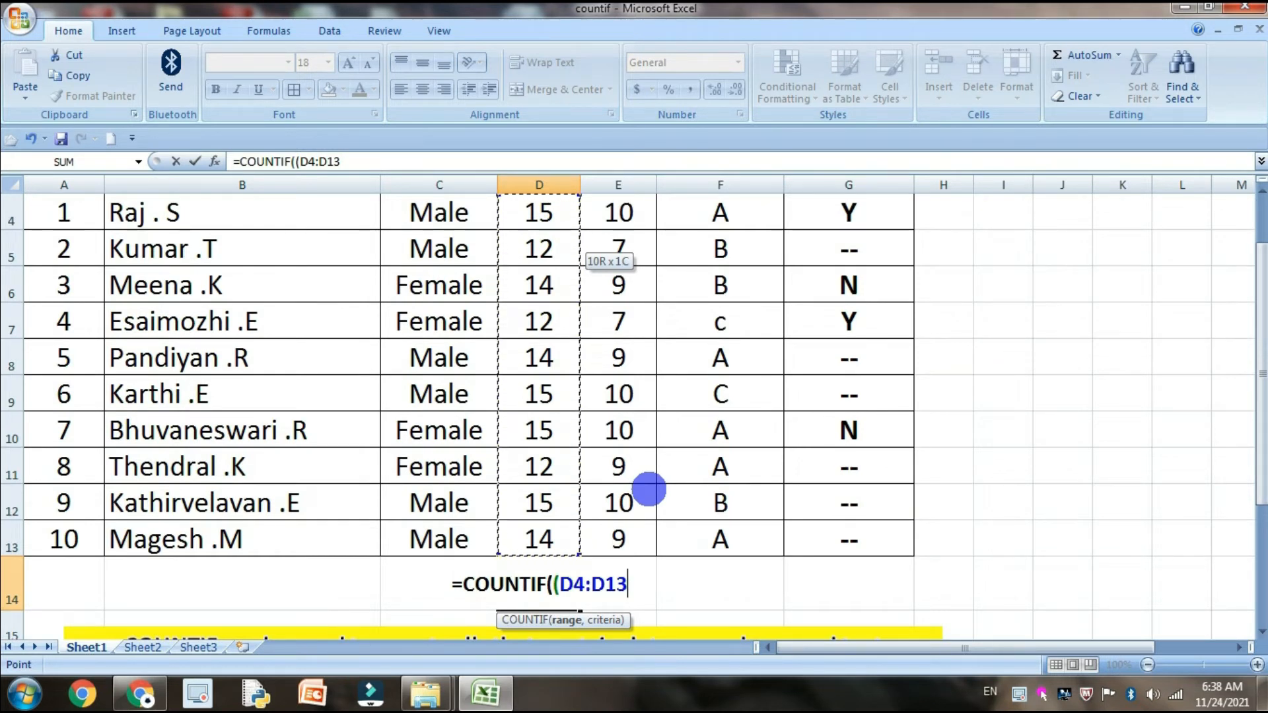
Add 15 as the criteria of the D14 formula, remove its extra opening parenthesis and enter it
type(",15")
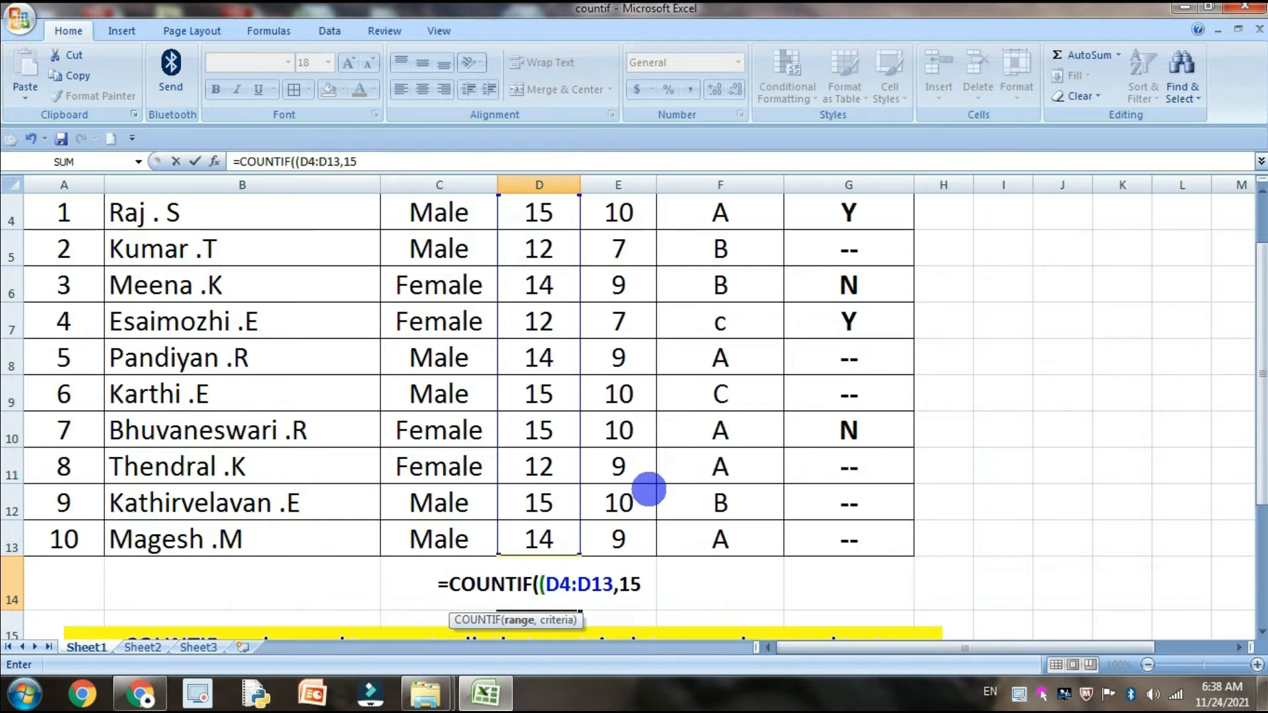
type(")")
key("Return")
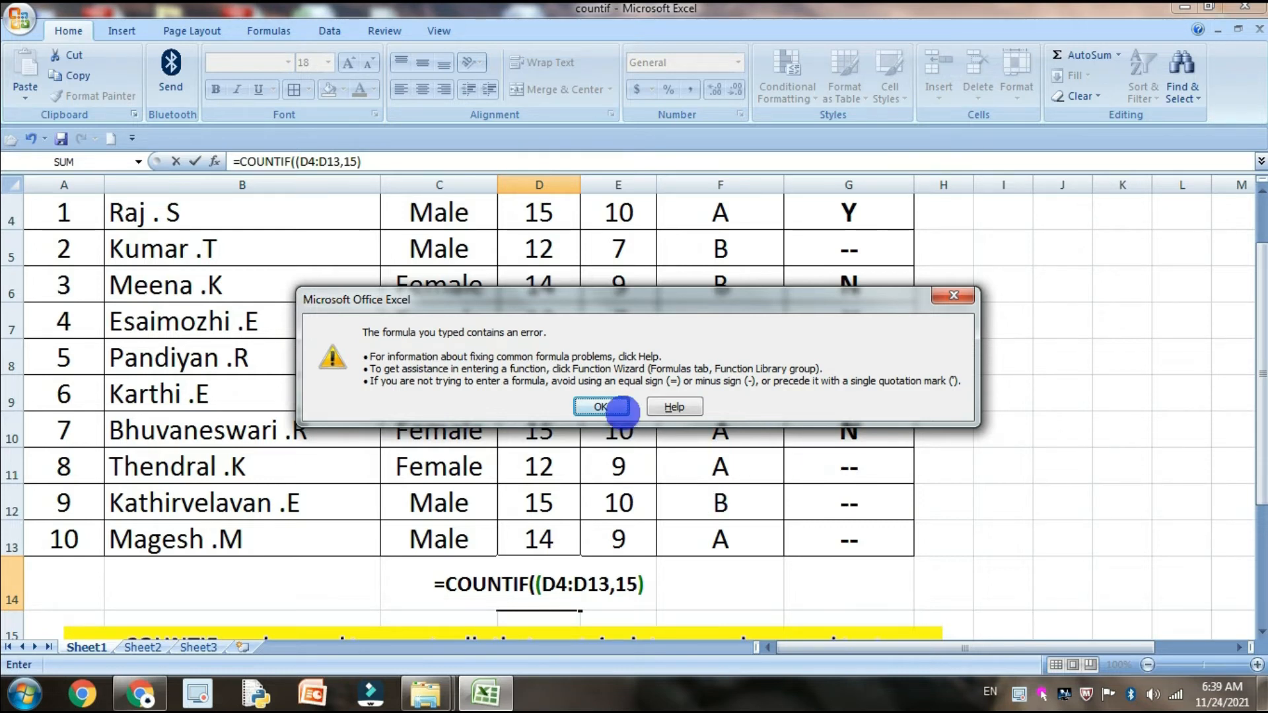
left_click(617, 407)
left_click(542, 585)
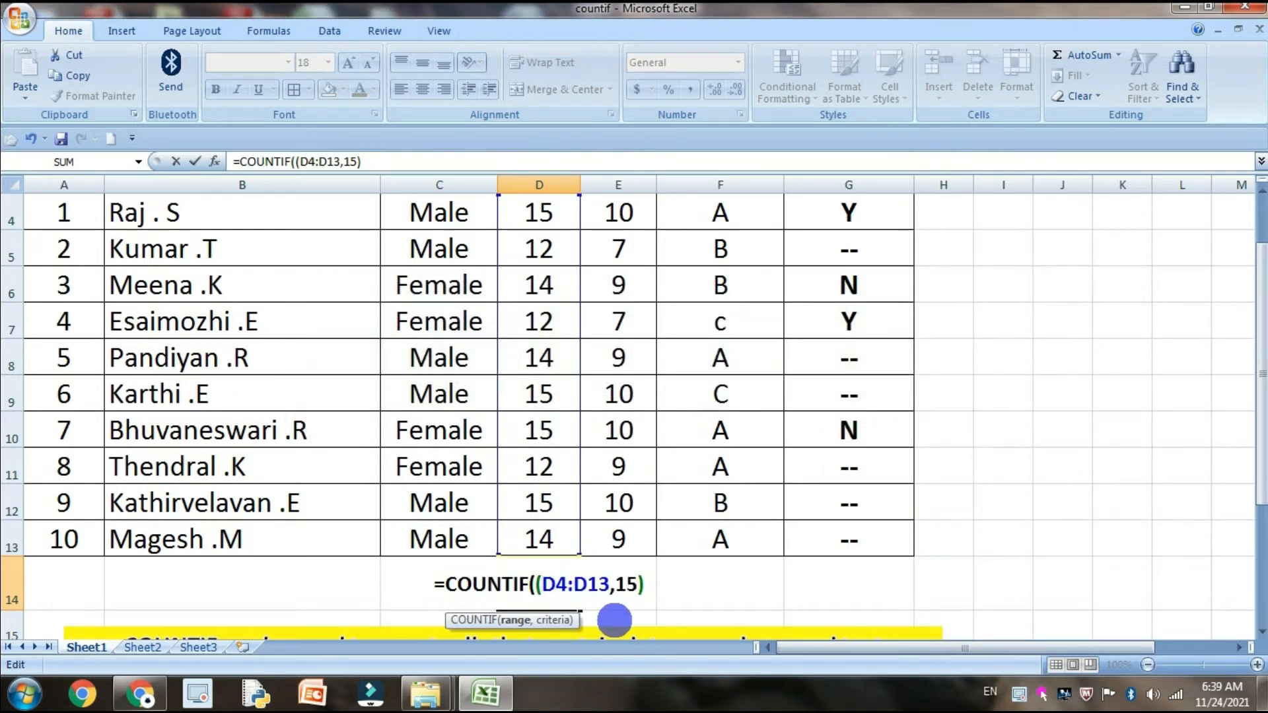
key("BackSpace")
key("Return")
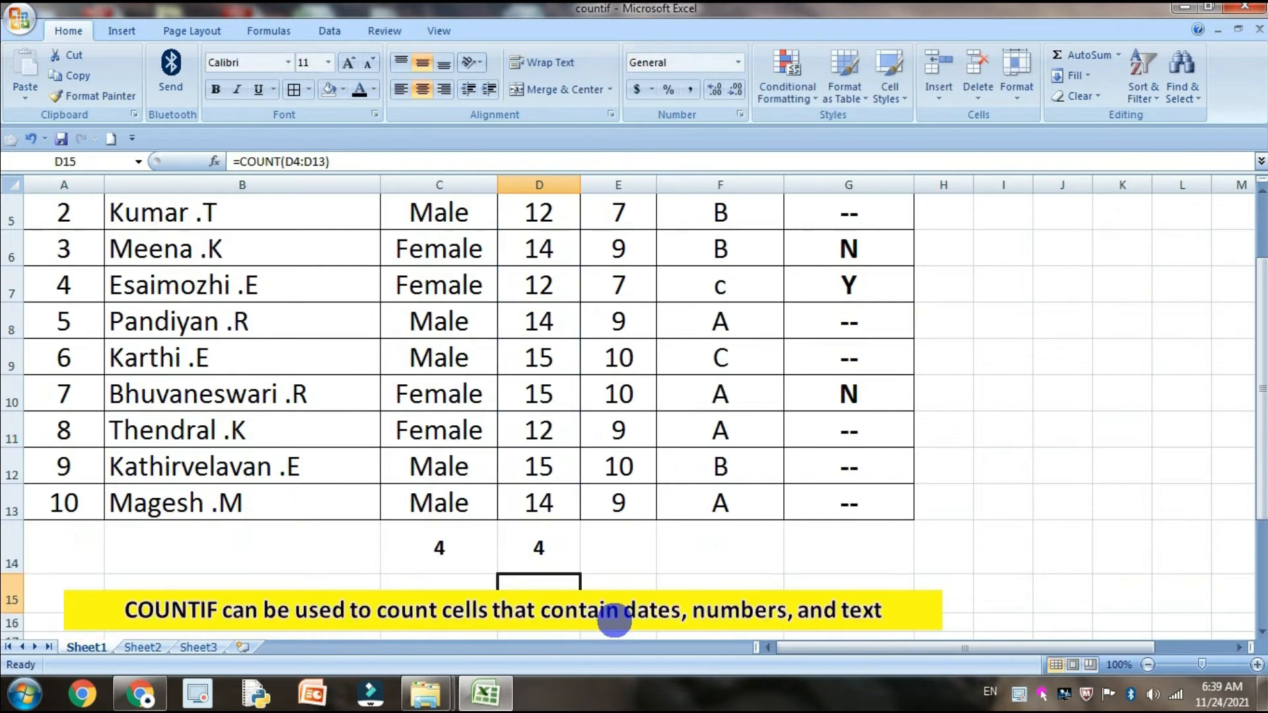
Check the cells with age 15 in the Age column against the COUNTIF result in D14
left_click(572, 551)
left_click(552, 470)
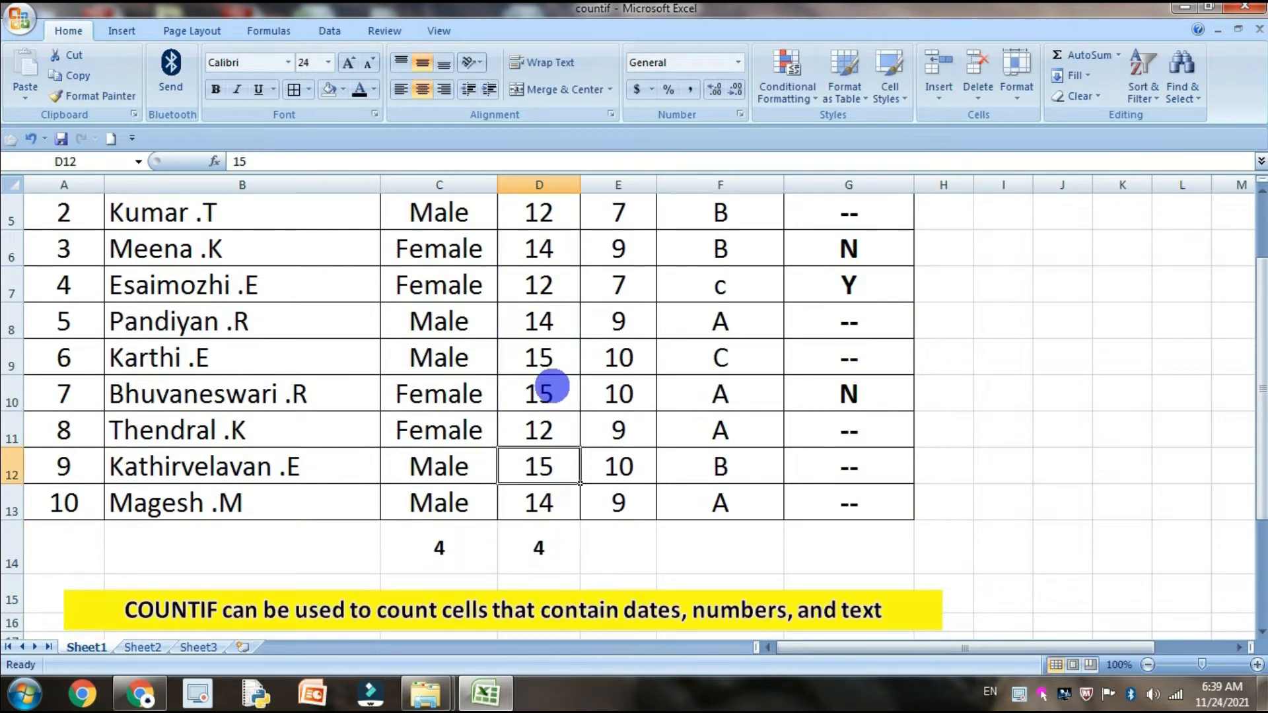
left_click(552, 389)
left_click(557, 359)
scroll(574, 324, "up", 2)
left_click(571, 294)
scroll(580, 418, "down", 2)
Change the criteria of the COUNTIF formula in D14 to 14
left_click(551, 477)
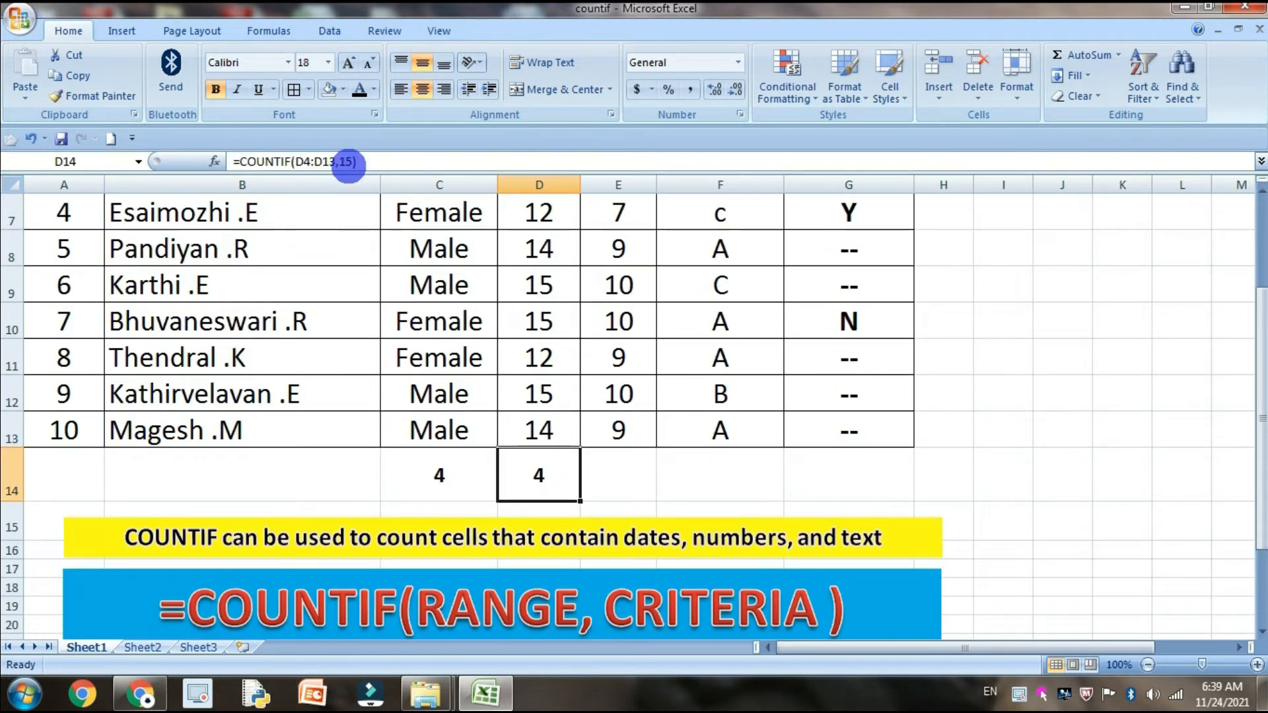
left_click(346, 162)
type("4")
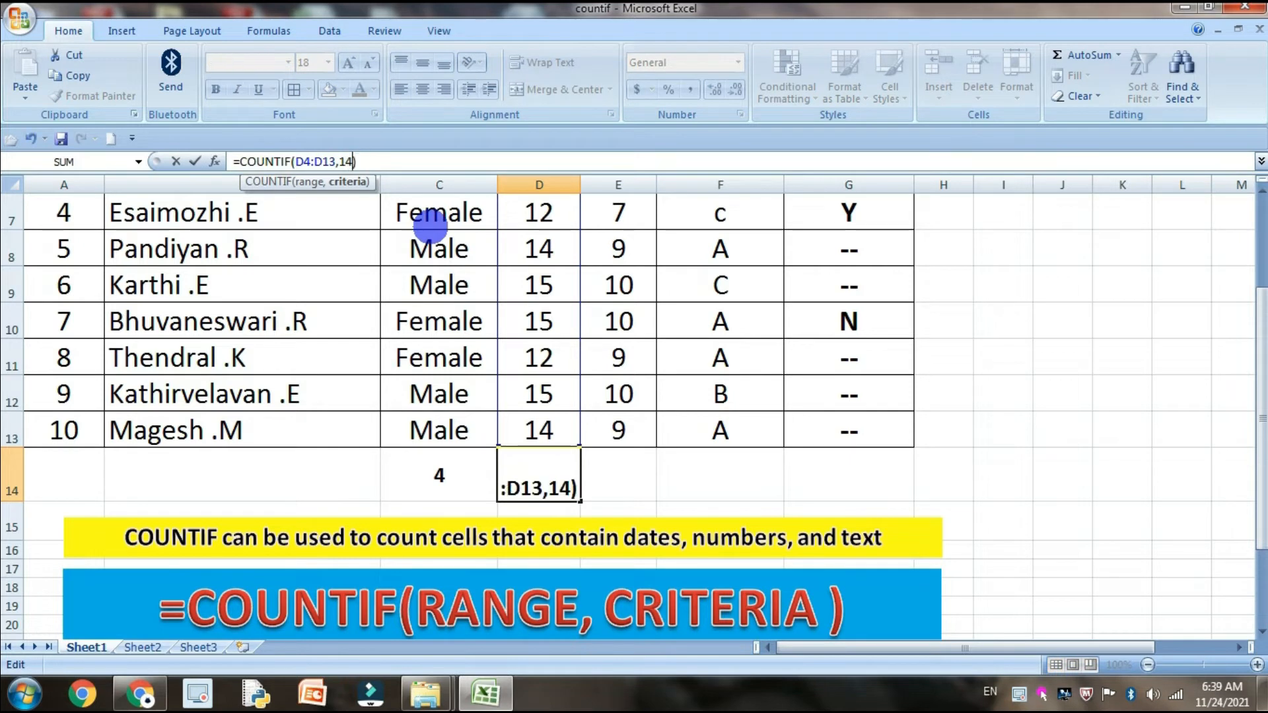
key("Return")
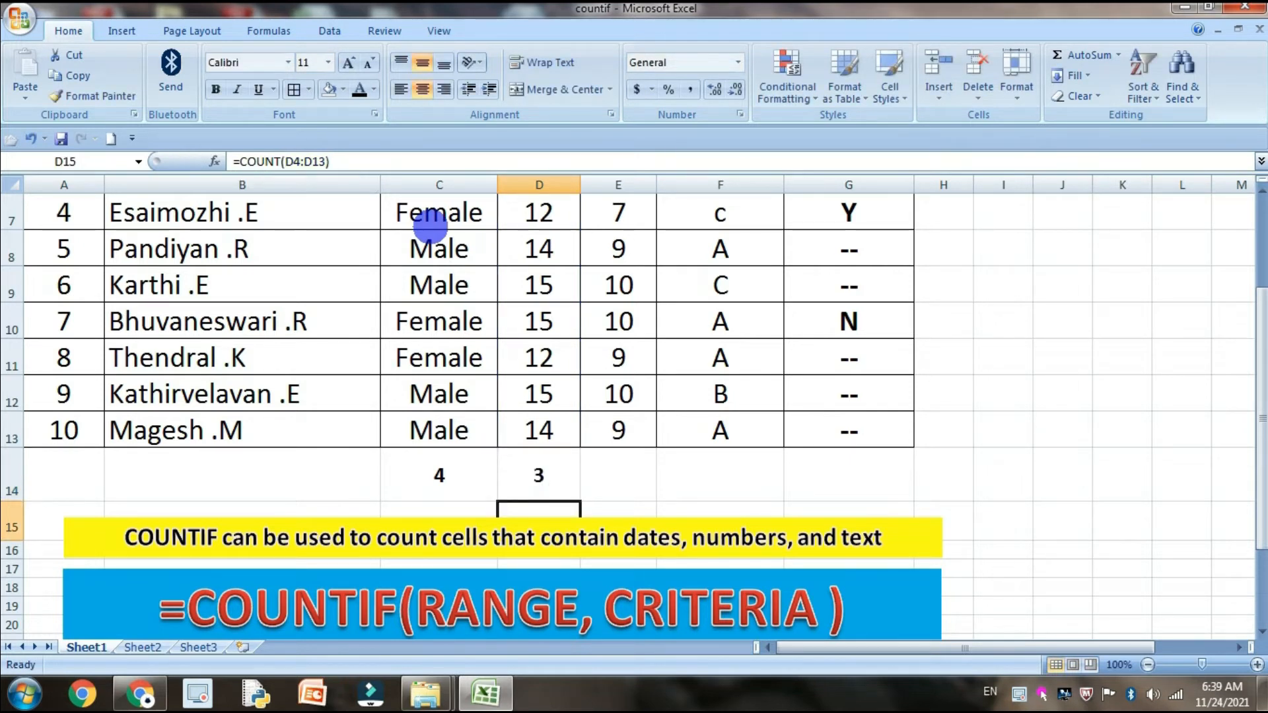
Change the criteria of the COUNTIF formula in D14 to 12
left_click(559, 470)
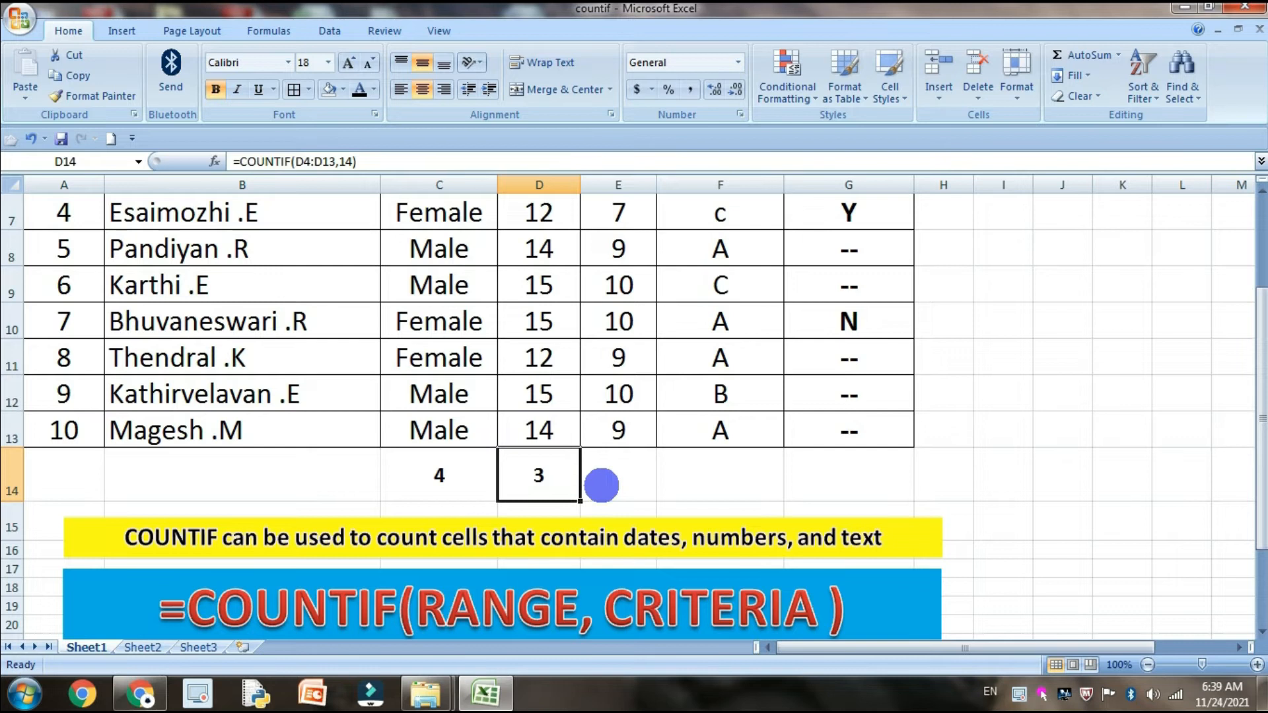
left_click(343, 161)
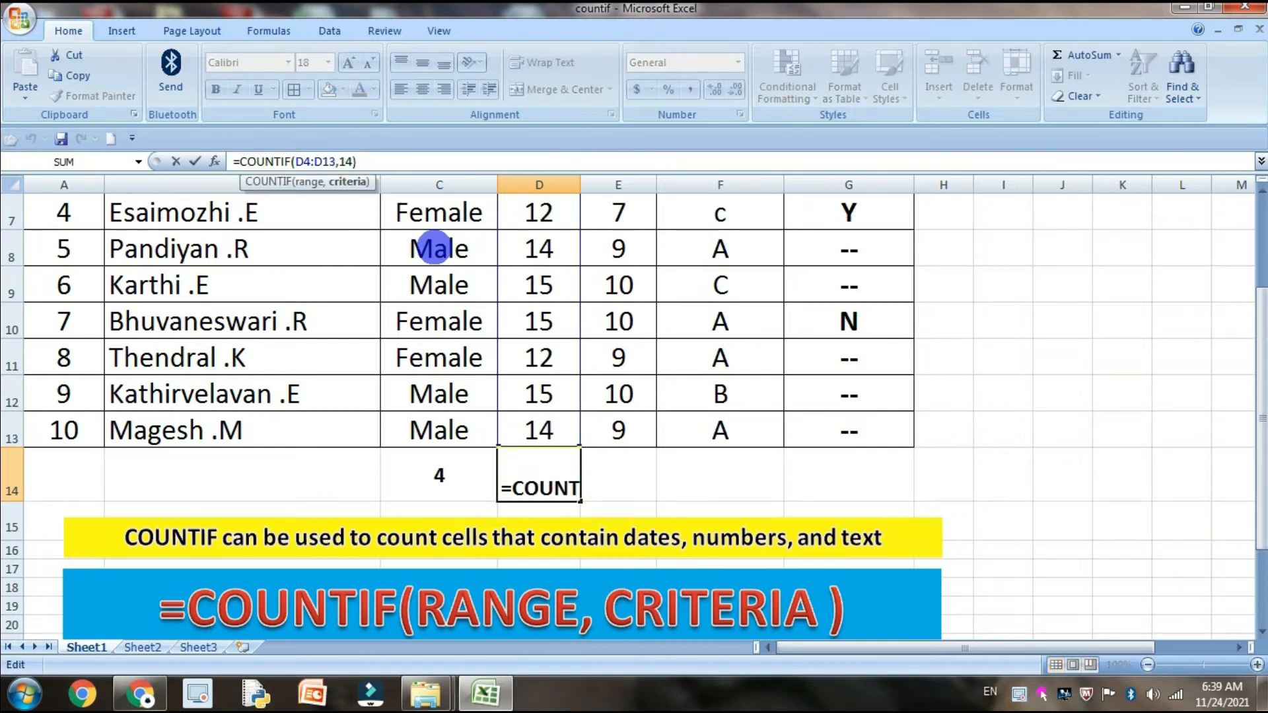
type("2")
key("Delete")
key("Return")
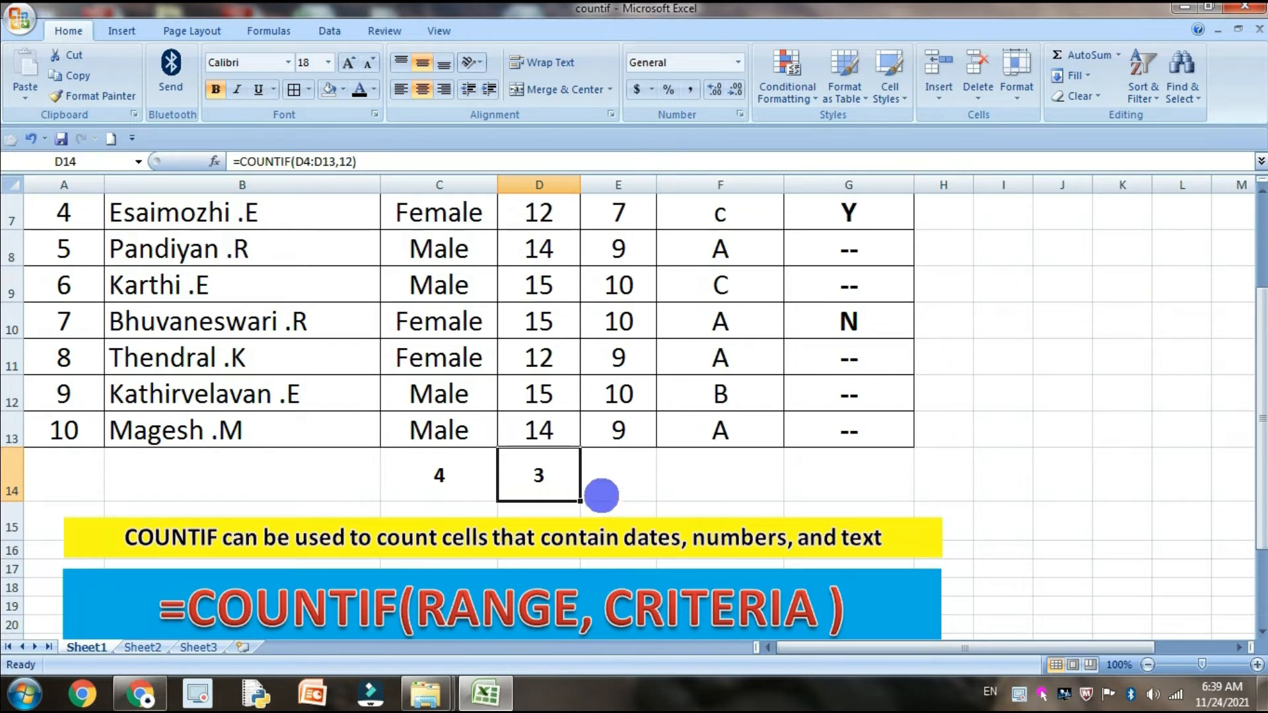
Extend the D14 formula by adding a second COUNTIF with the range D4:D13
left_click(381, 161)
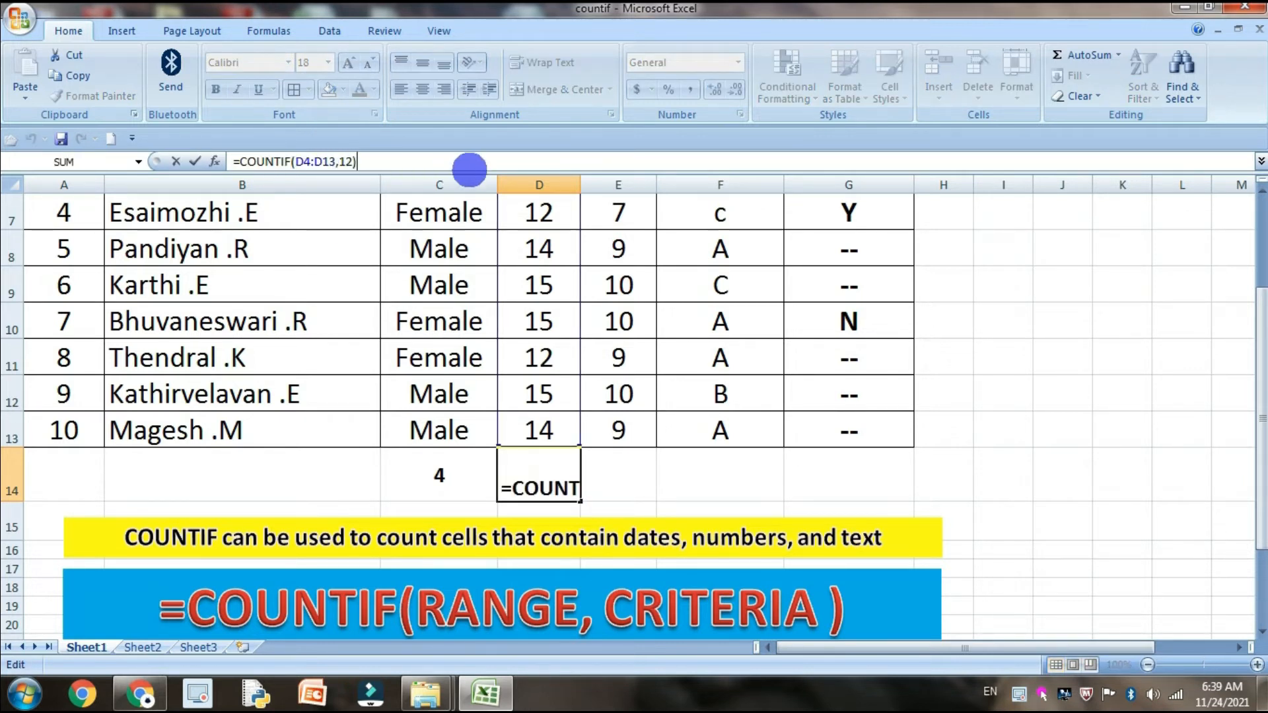
type("+")
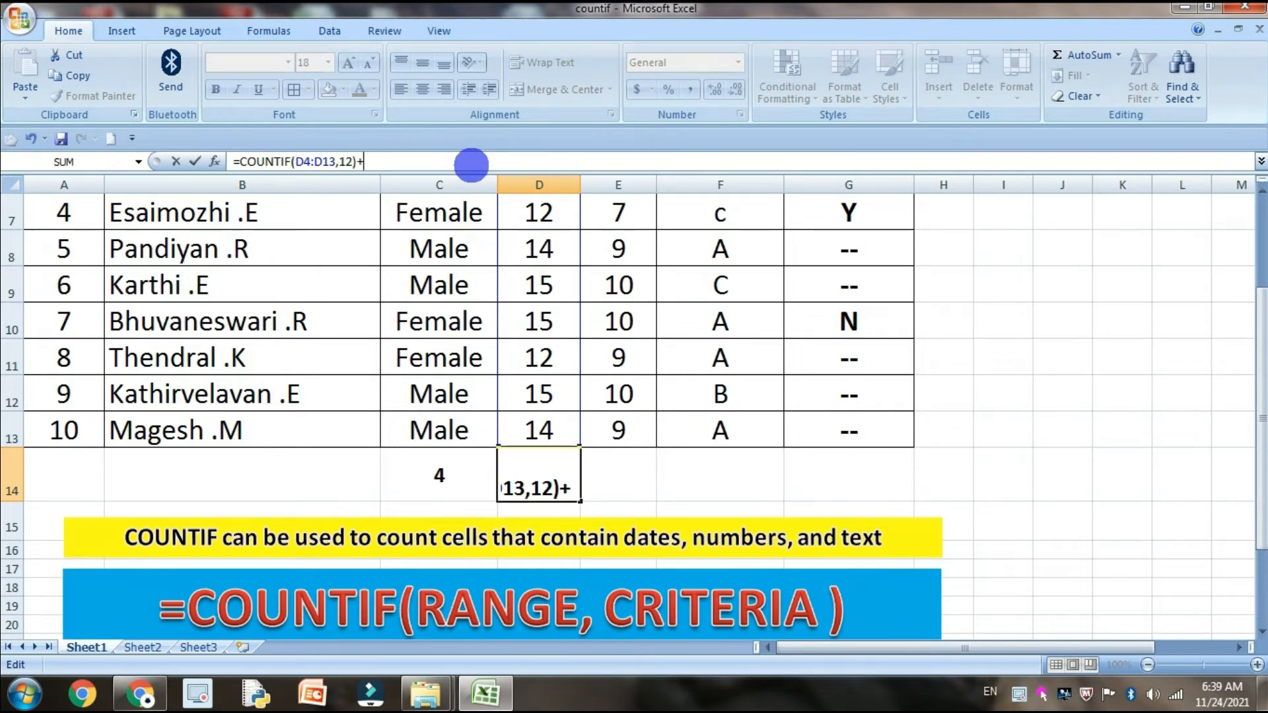
type("COUN")
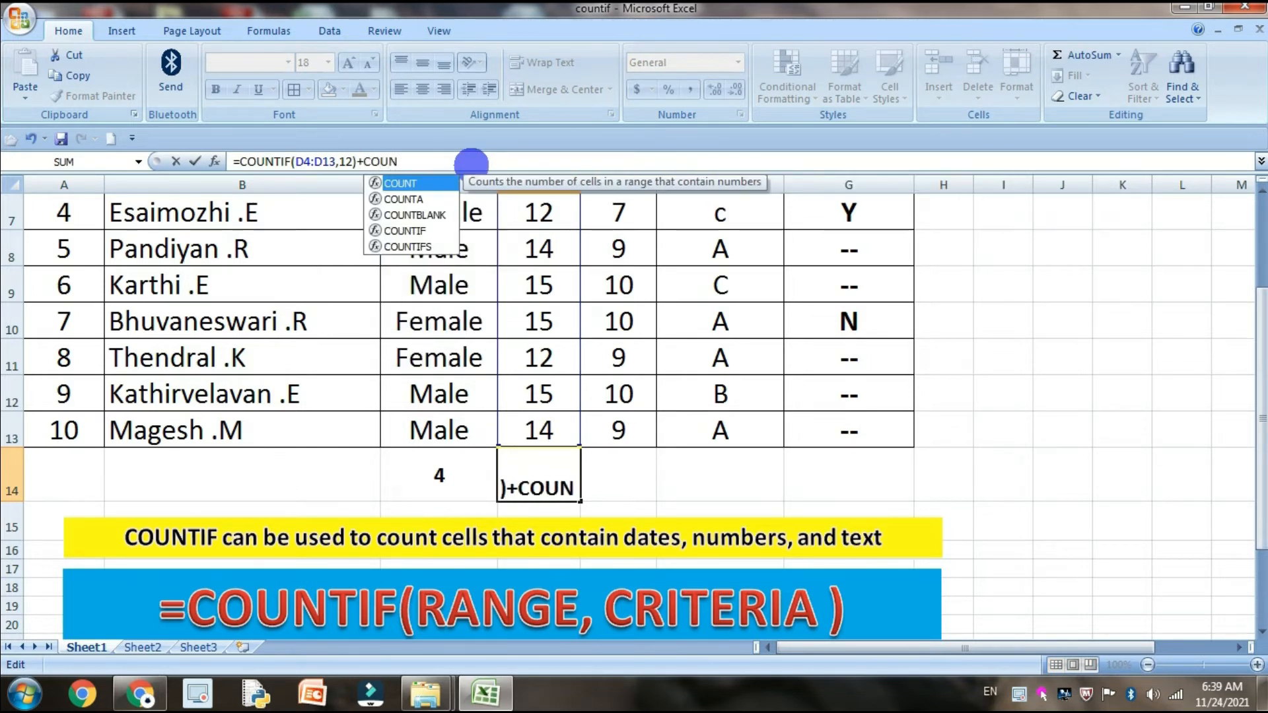
type("TIF")
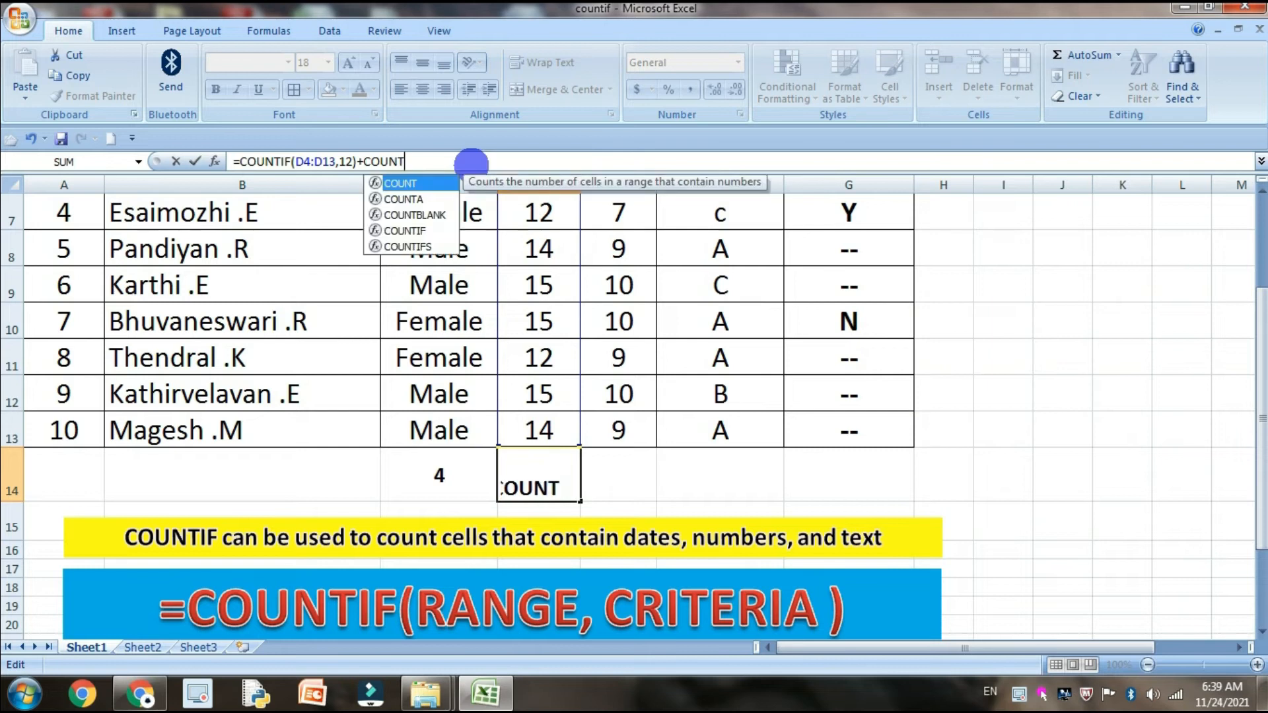
type("(")
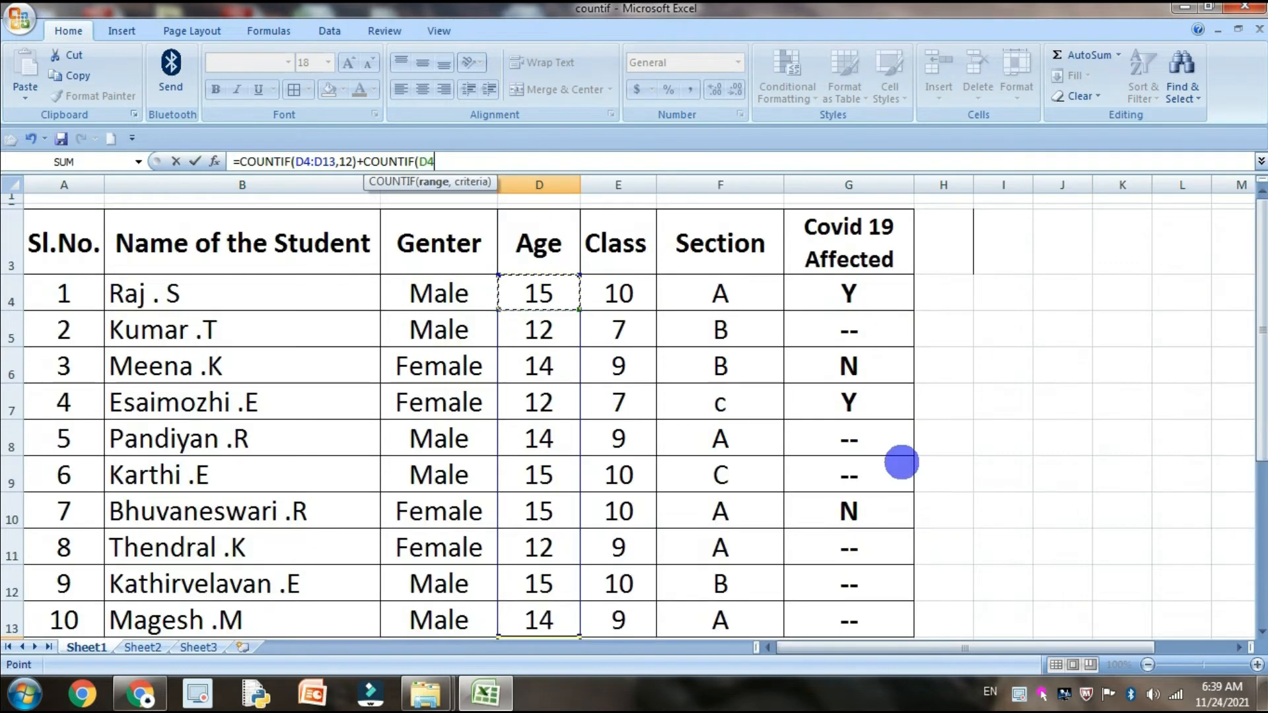
scroll(1251, 309, "down", 2)
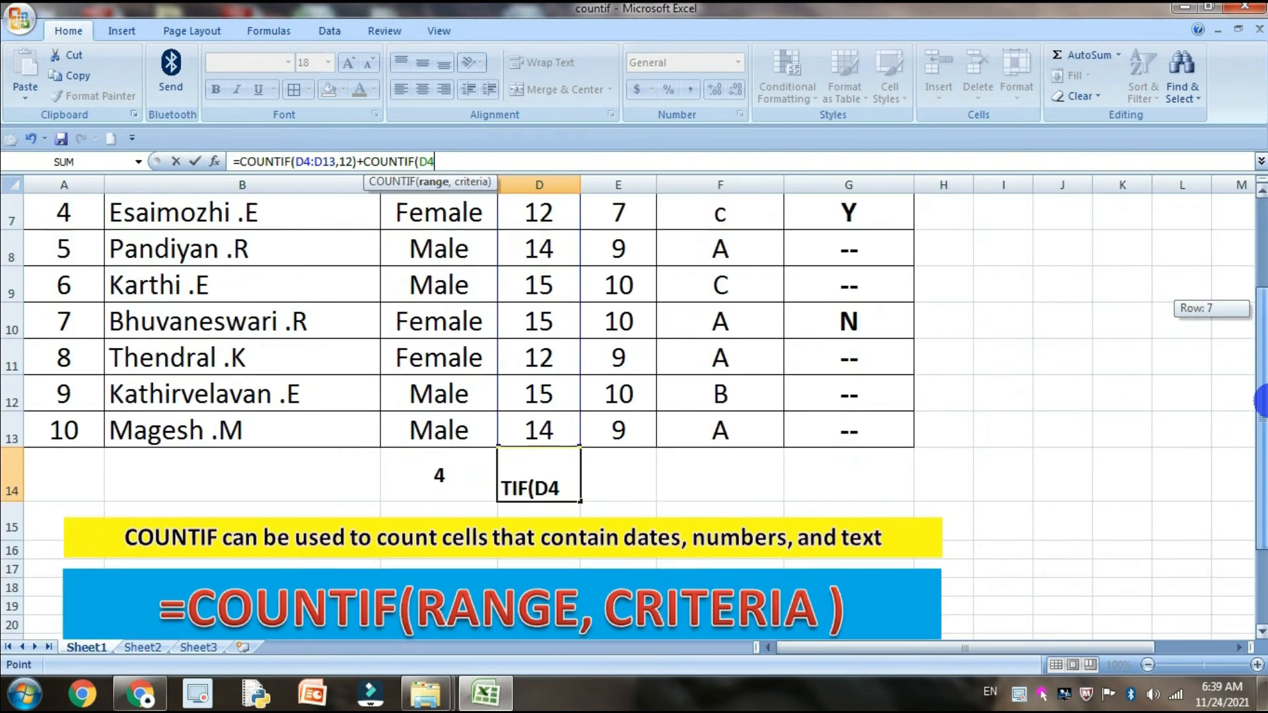
left_click(551, 370)
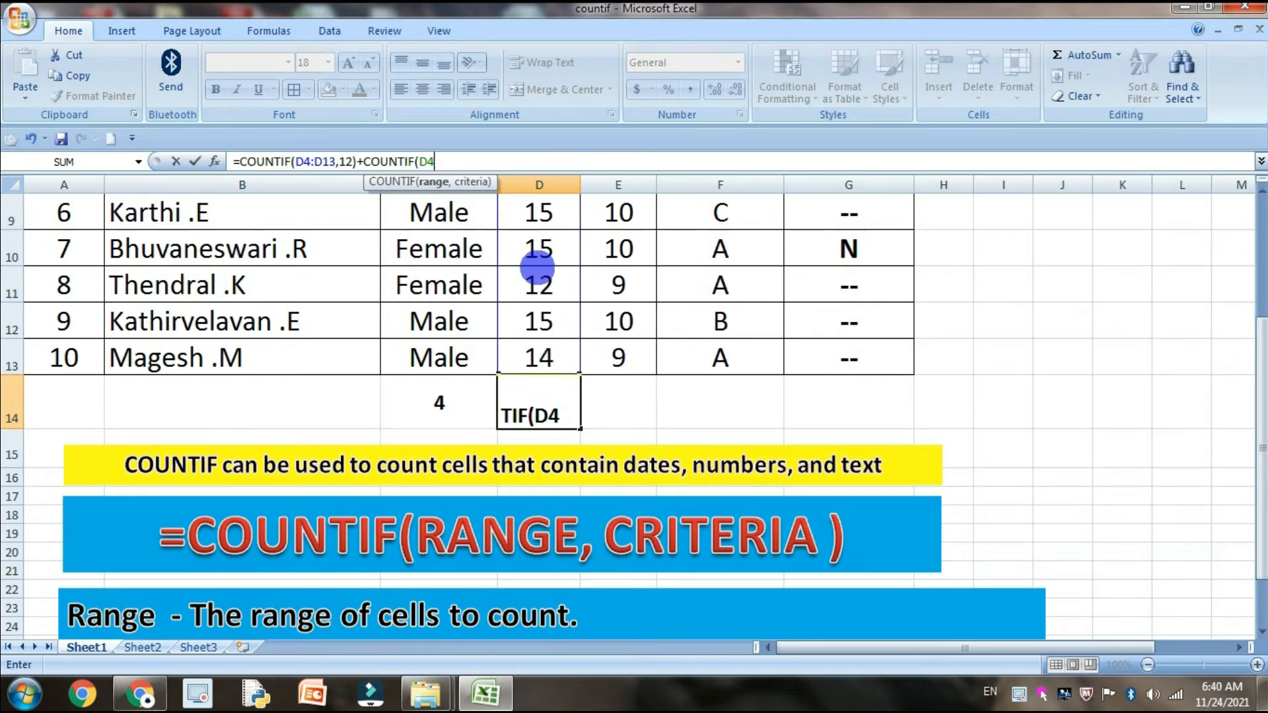
type("D")
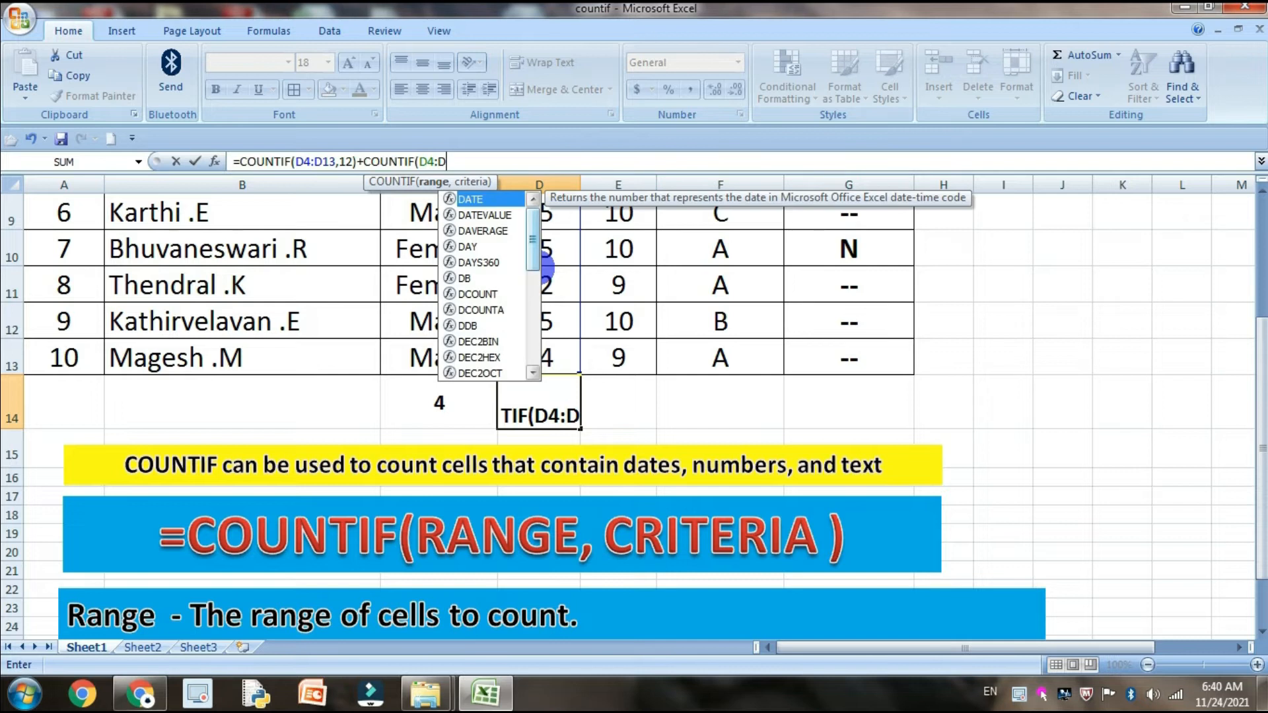
type("13")
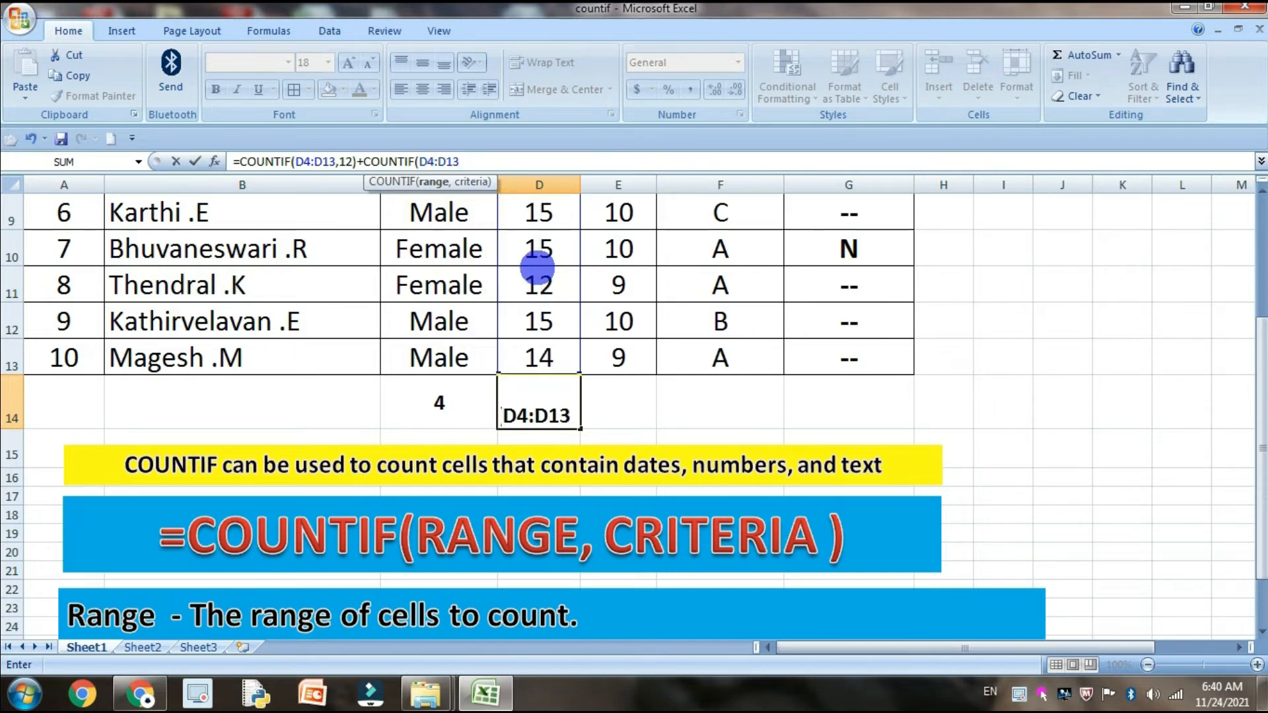
type(",")
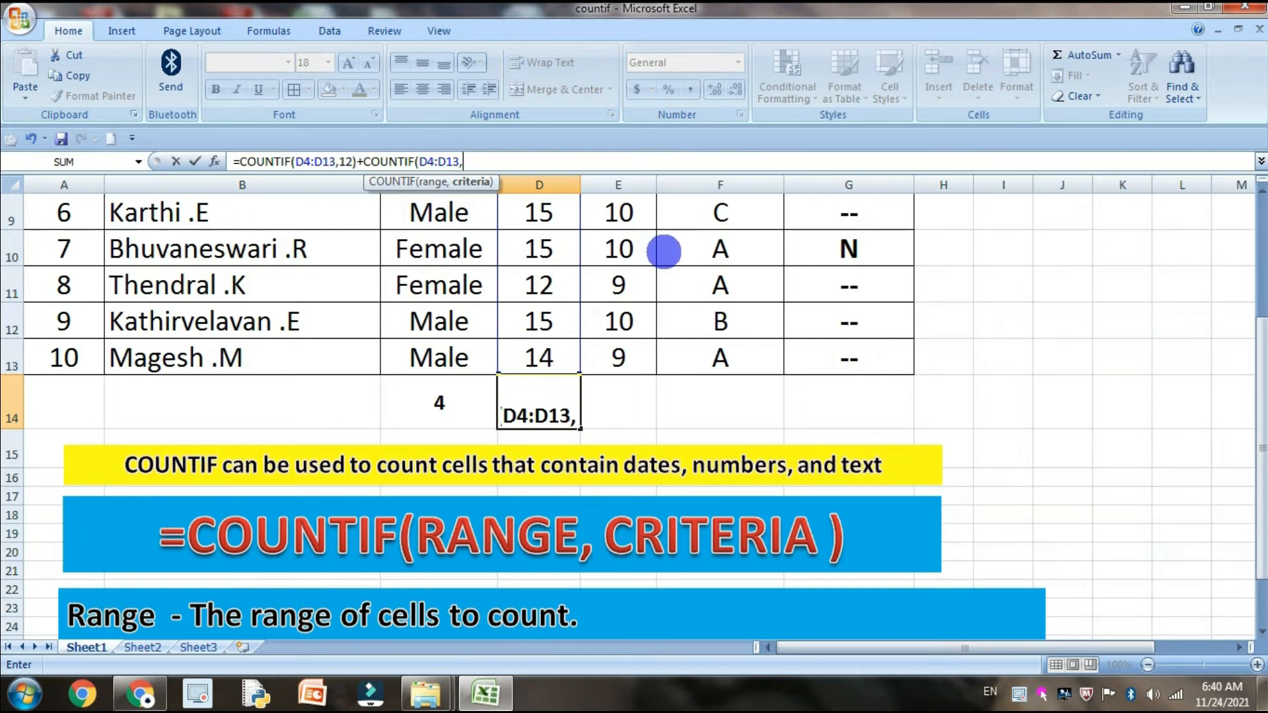
type("1")
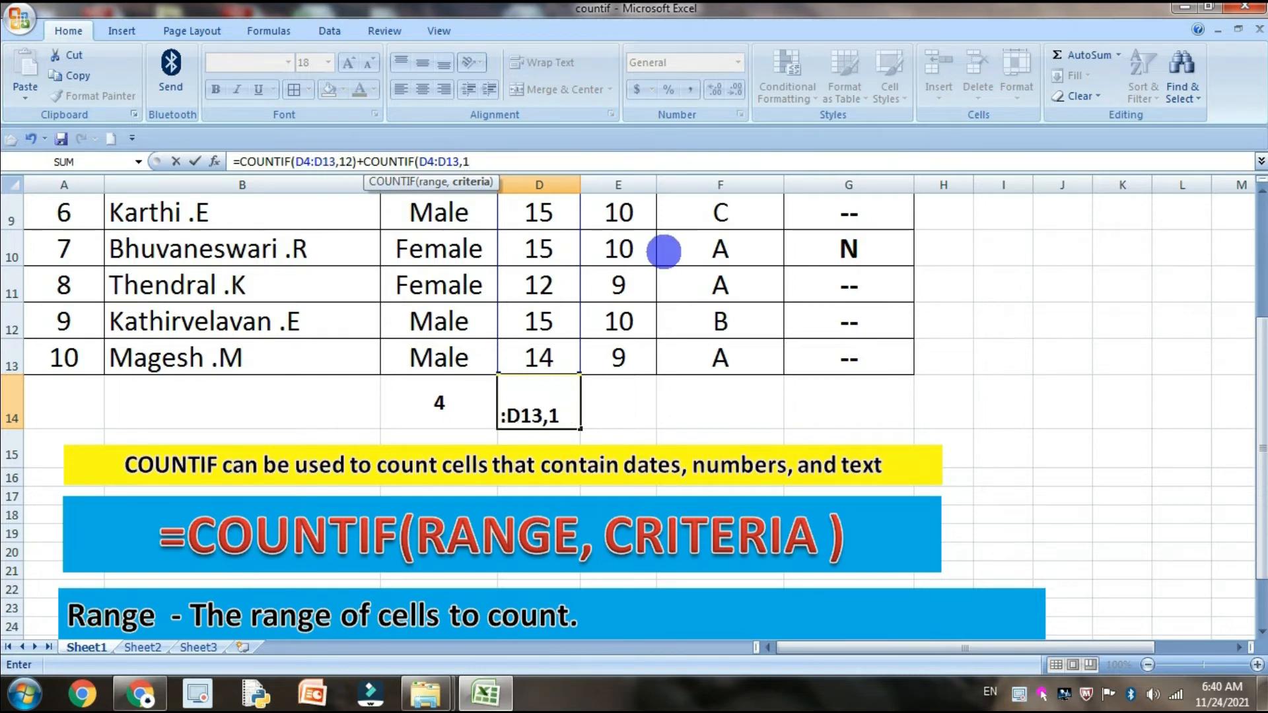
type("5")
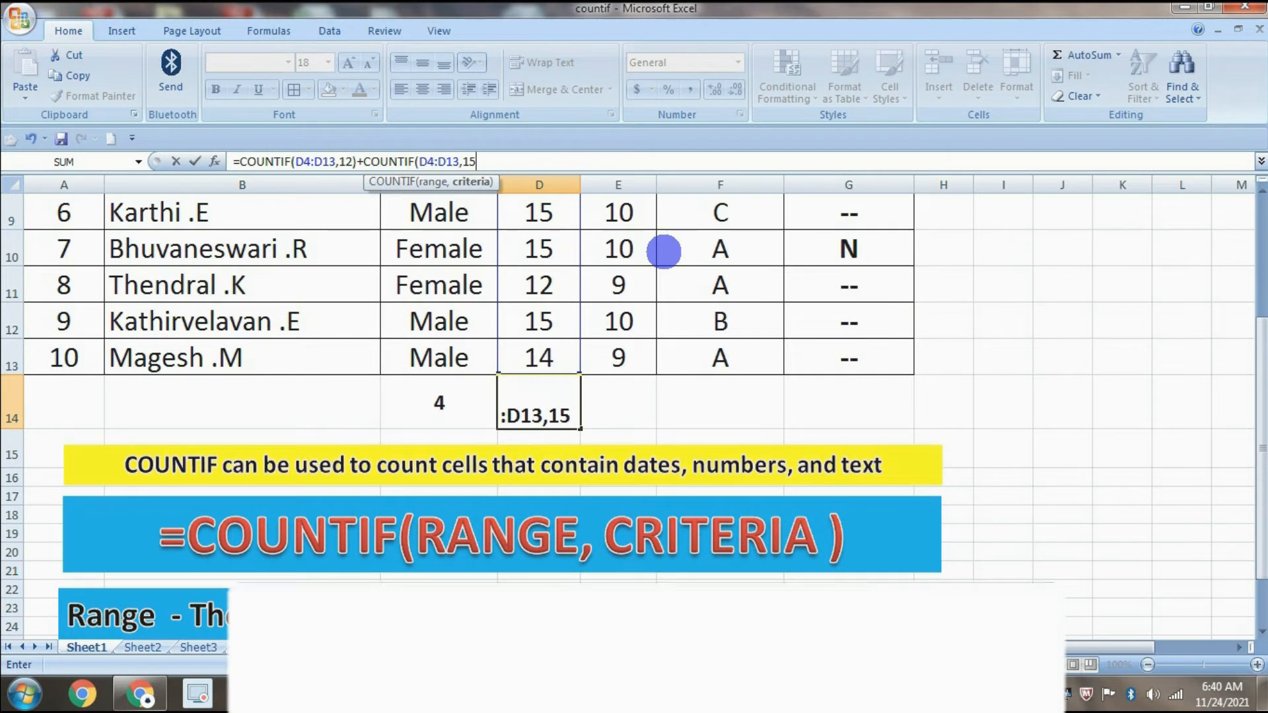
type(")")
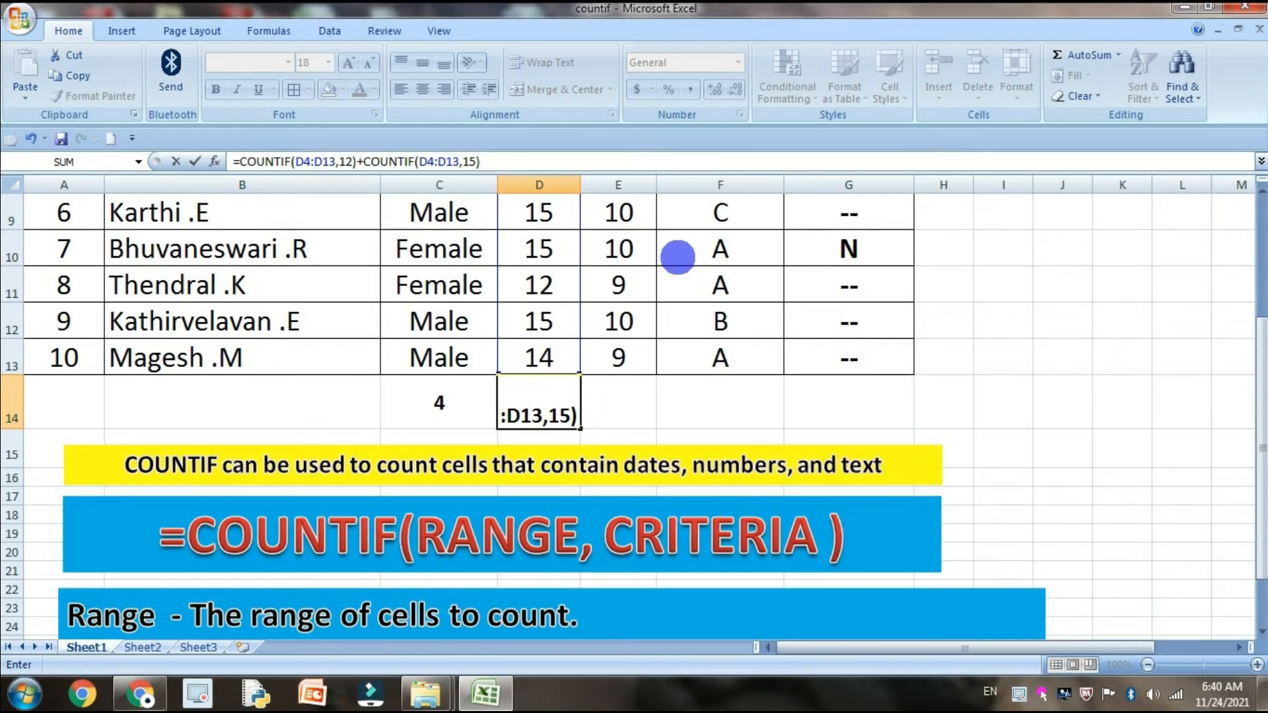
Set 15 as the criteria of the second COUNTIF in D14 and enter the combined formula
key("Return")
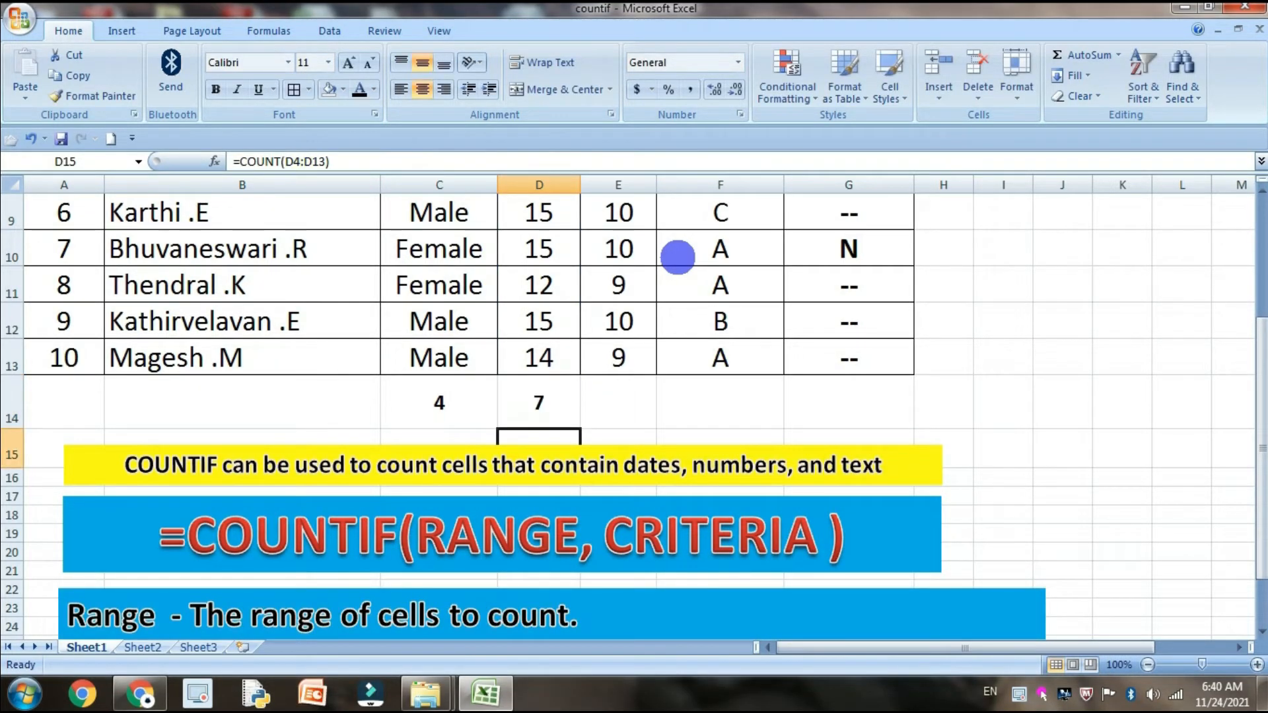
left_click(566, 390)
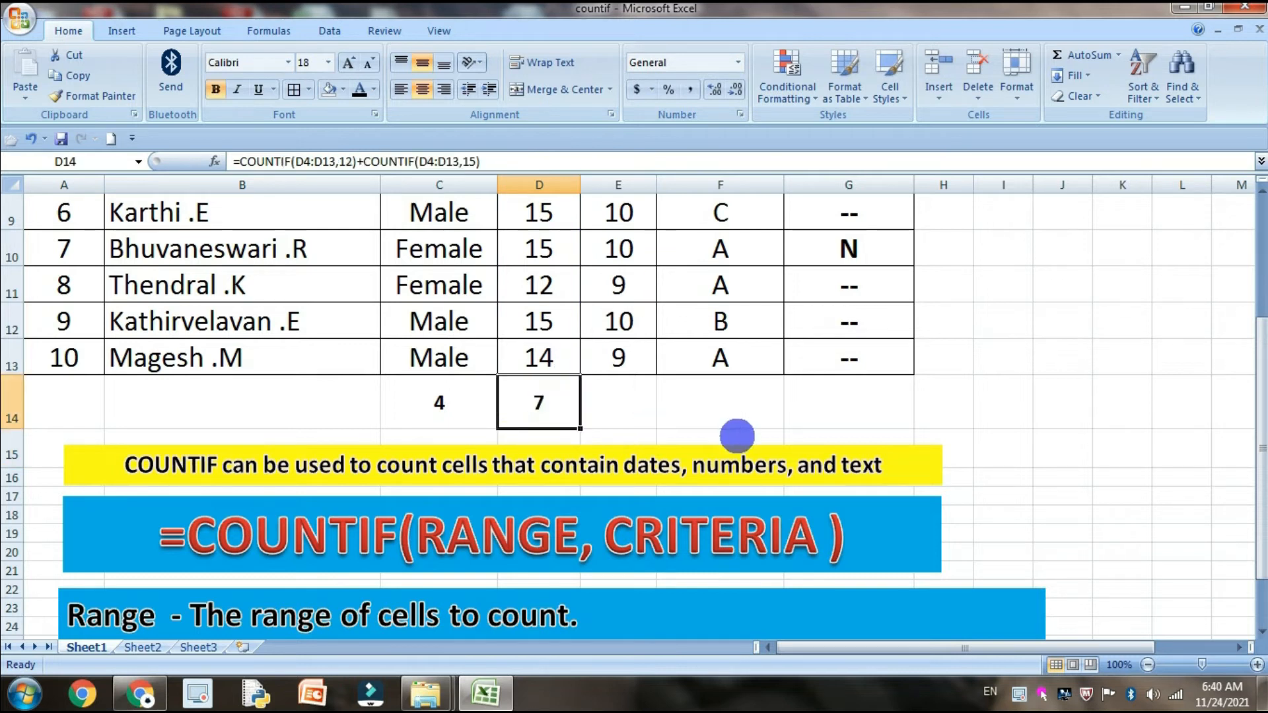
Extend the D14 formula by adding a third COUNTIF with the range D4:D13
scroll(737, 438, "up", 1)
scroll(741, 416, "down", 1)
scroll(740, 415, "up", 1)
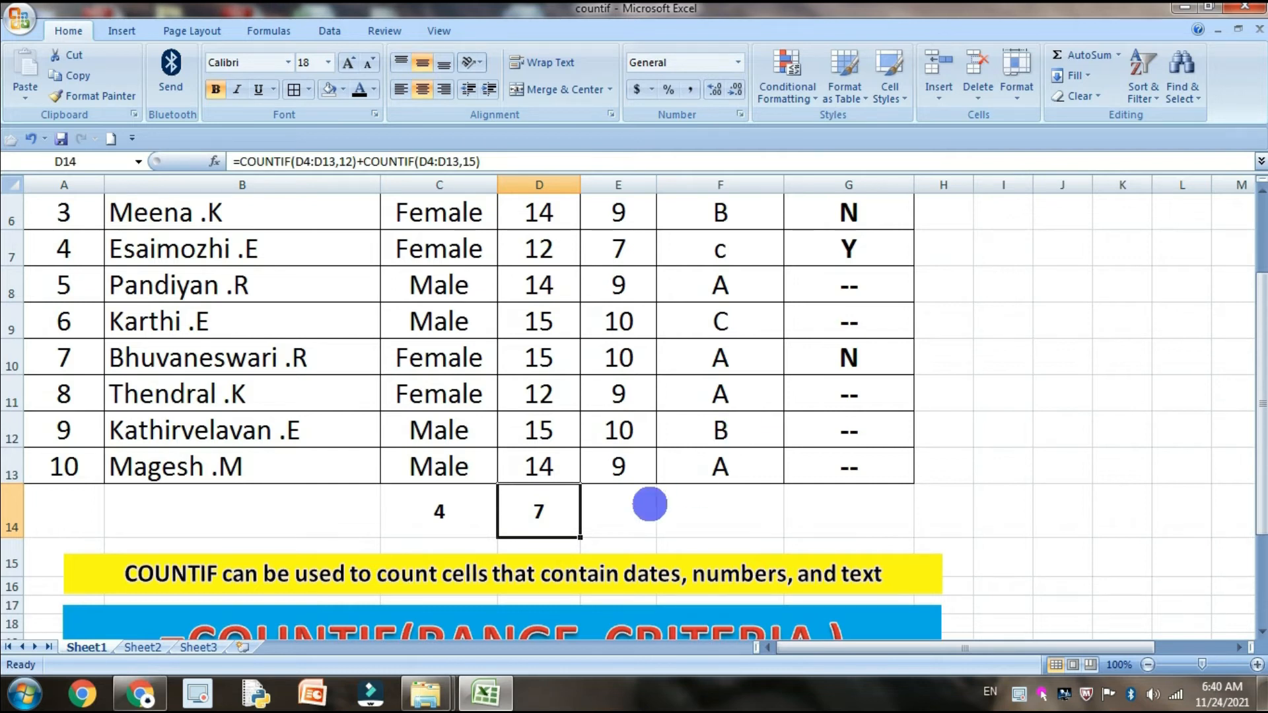
left_click(536, 163)
type("+COUN")
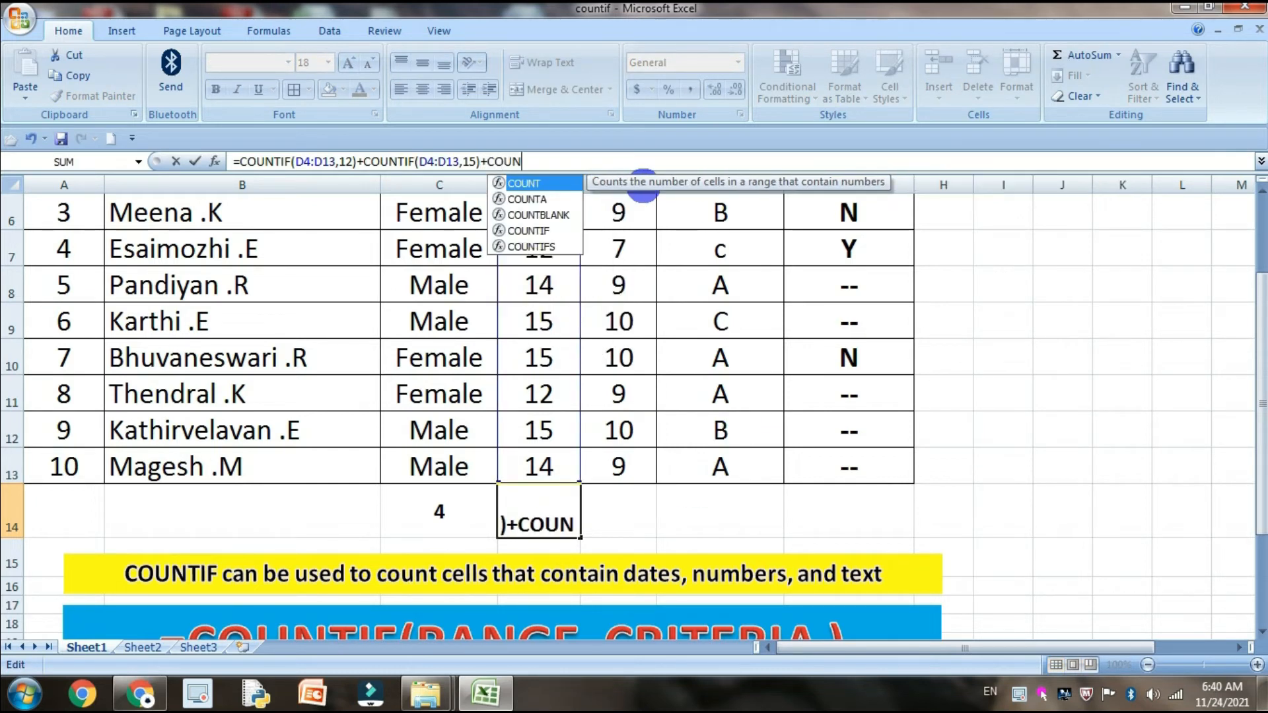
type("T")
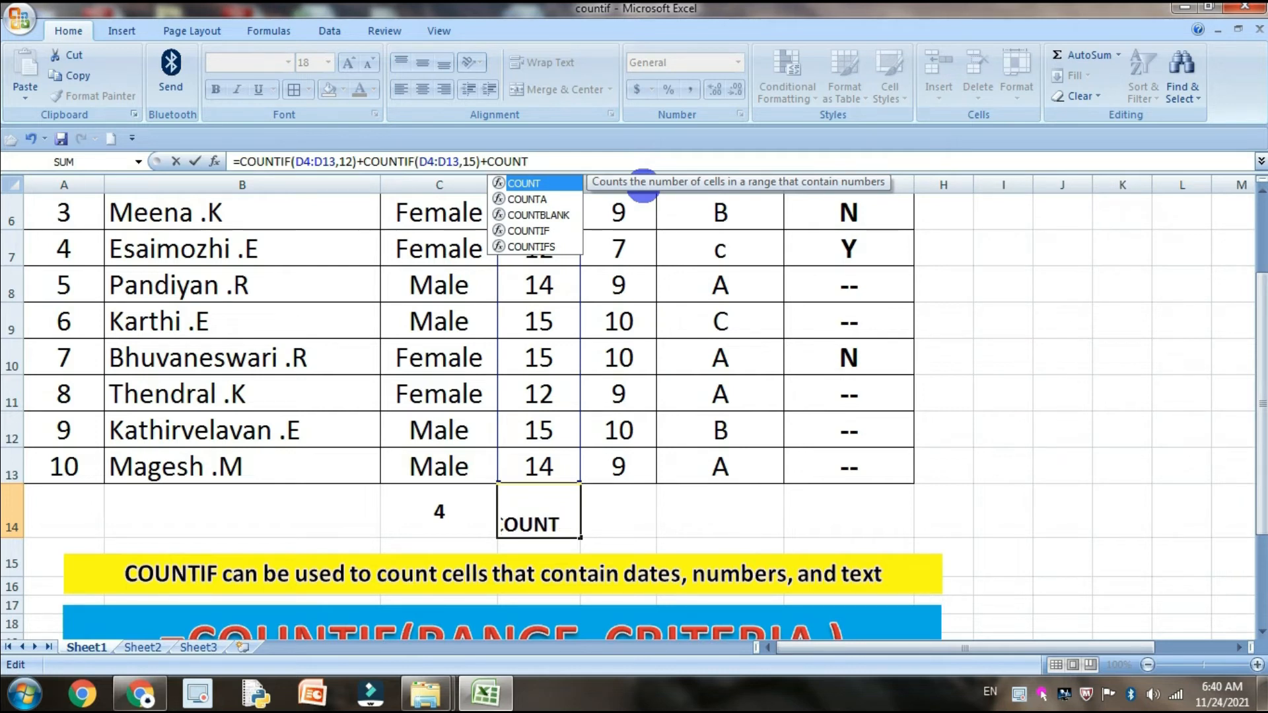
type("IF")
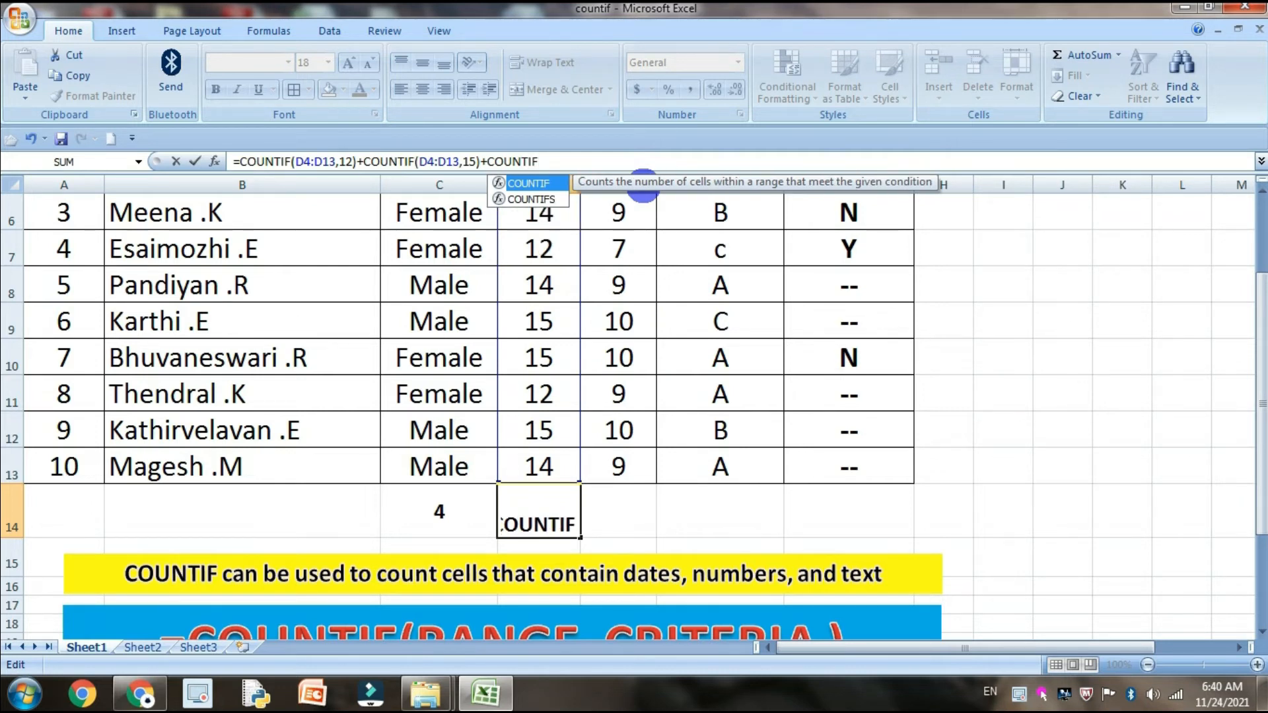
type("(D4")
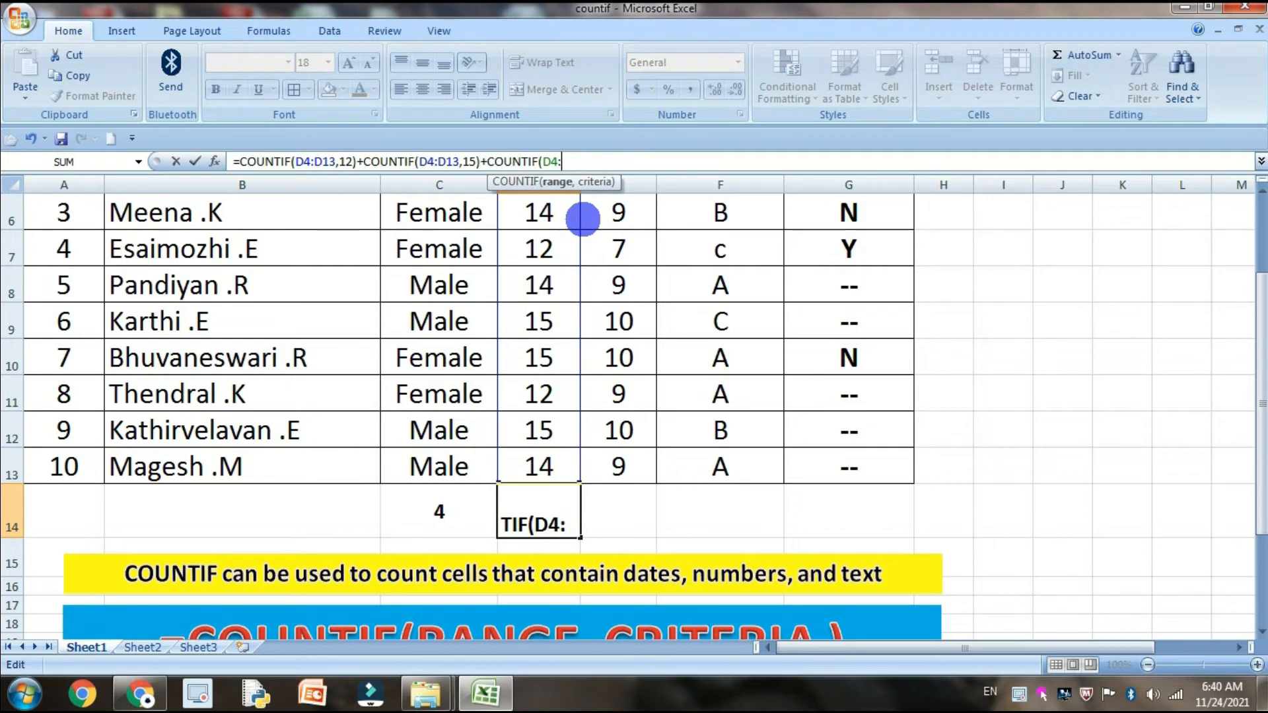
type(":D")
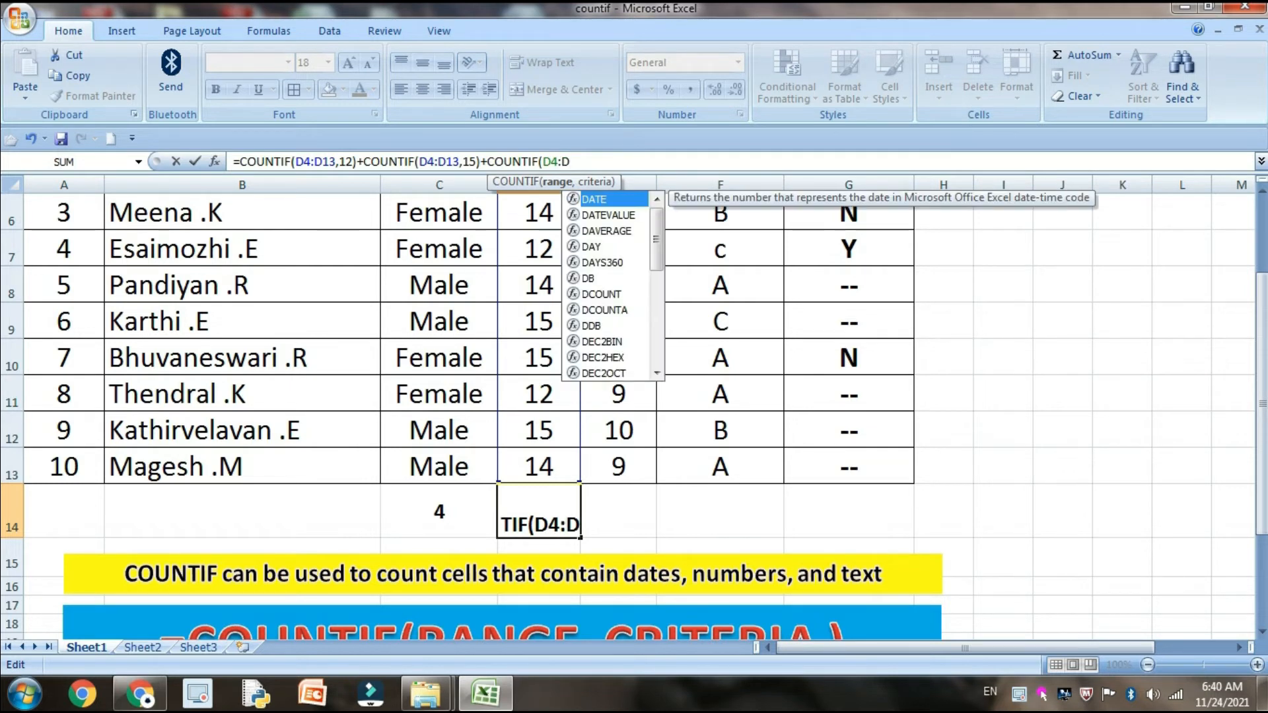
type("13,")
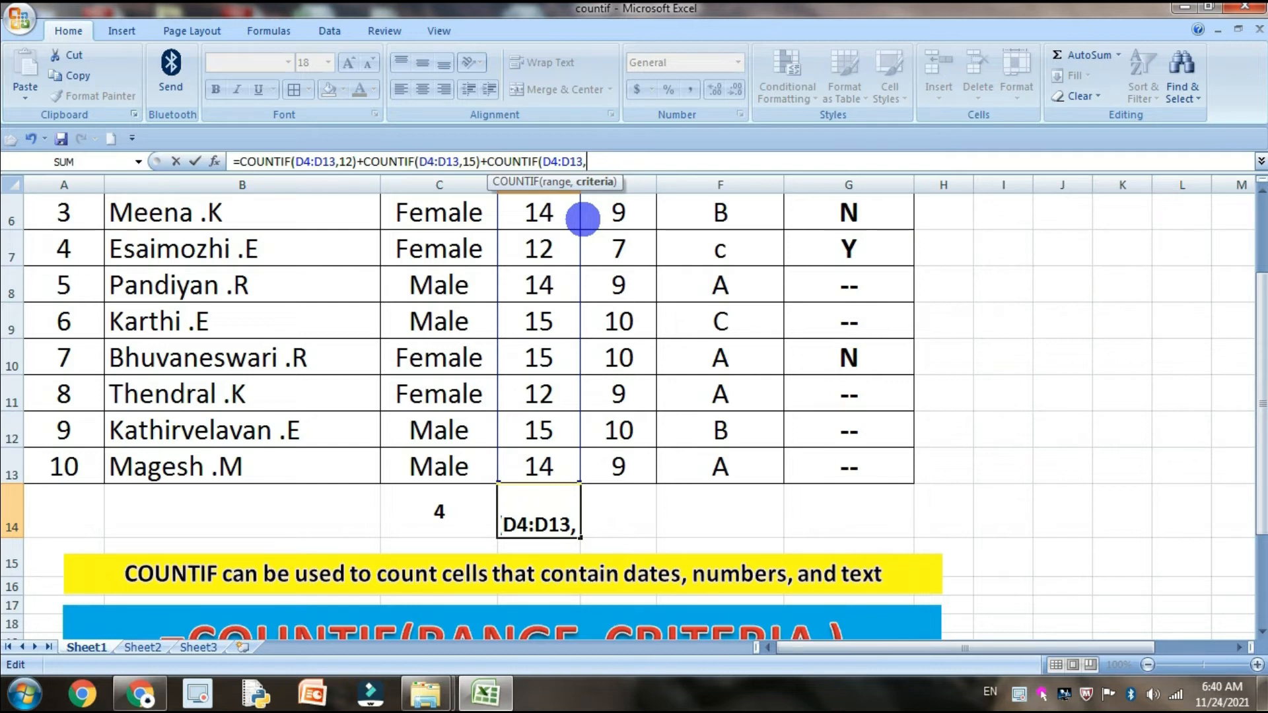
type("14")
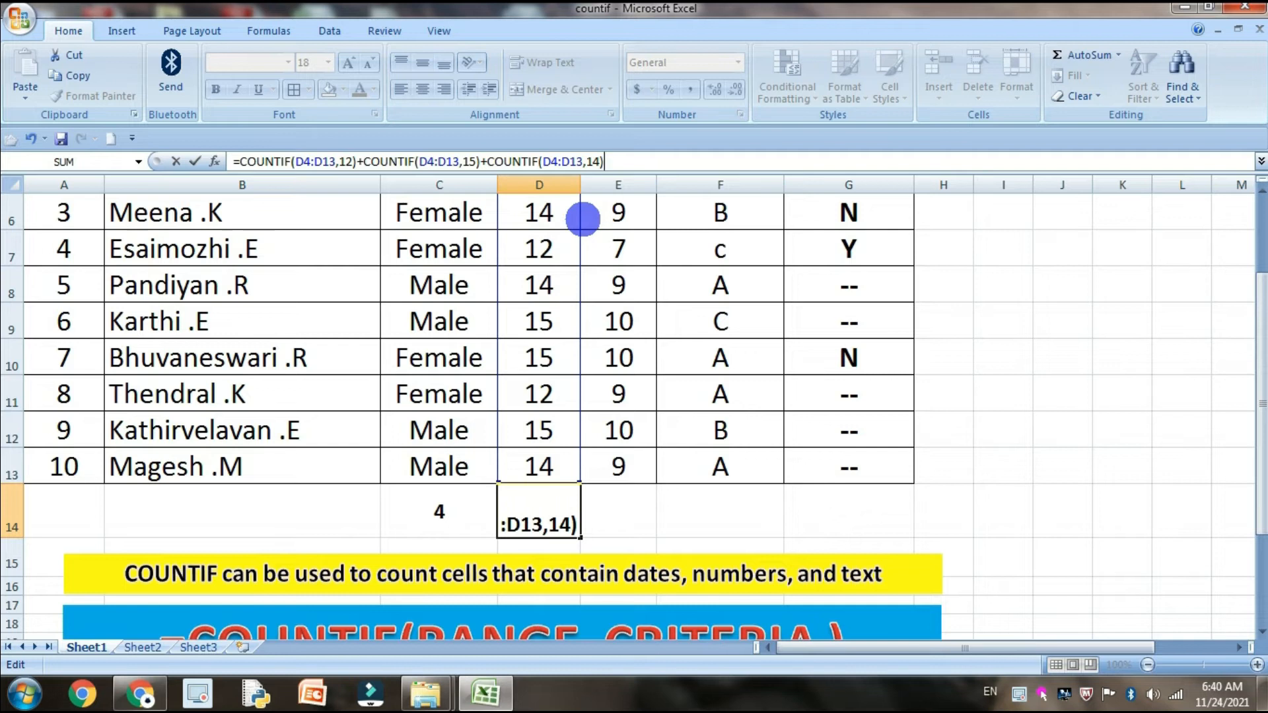
Set 14 as the criteria of the third COUNTIF in D14 and enter the formula
key("Return")
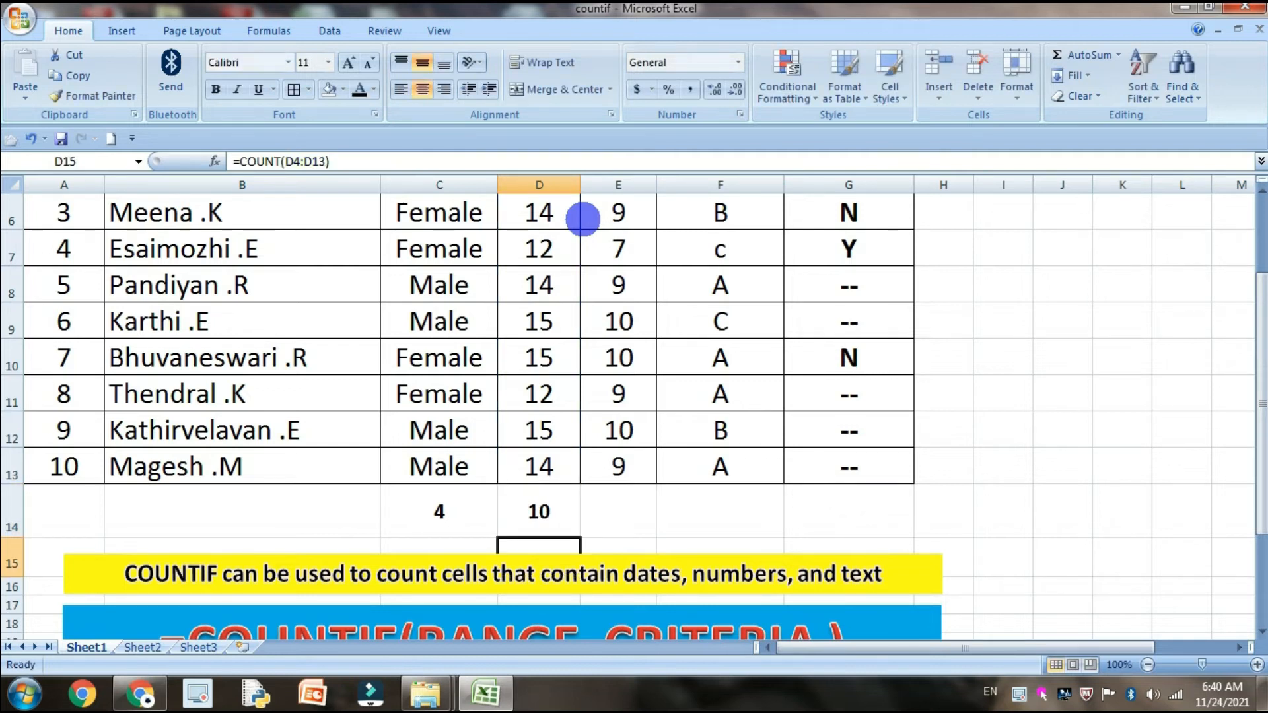
Remove the COUNTIF with criteria 15 from the D14 formula, keeping only the counts for 12 and 14
scroll(523, 339, "up", 1)
scroll(535, 350, "down", 3)
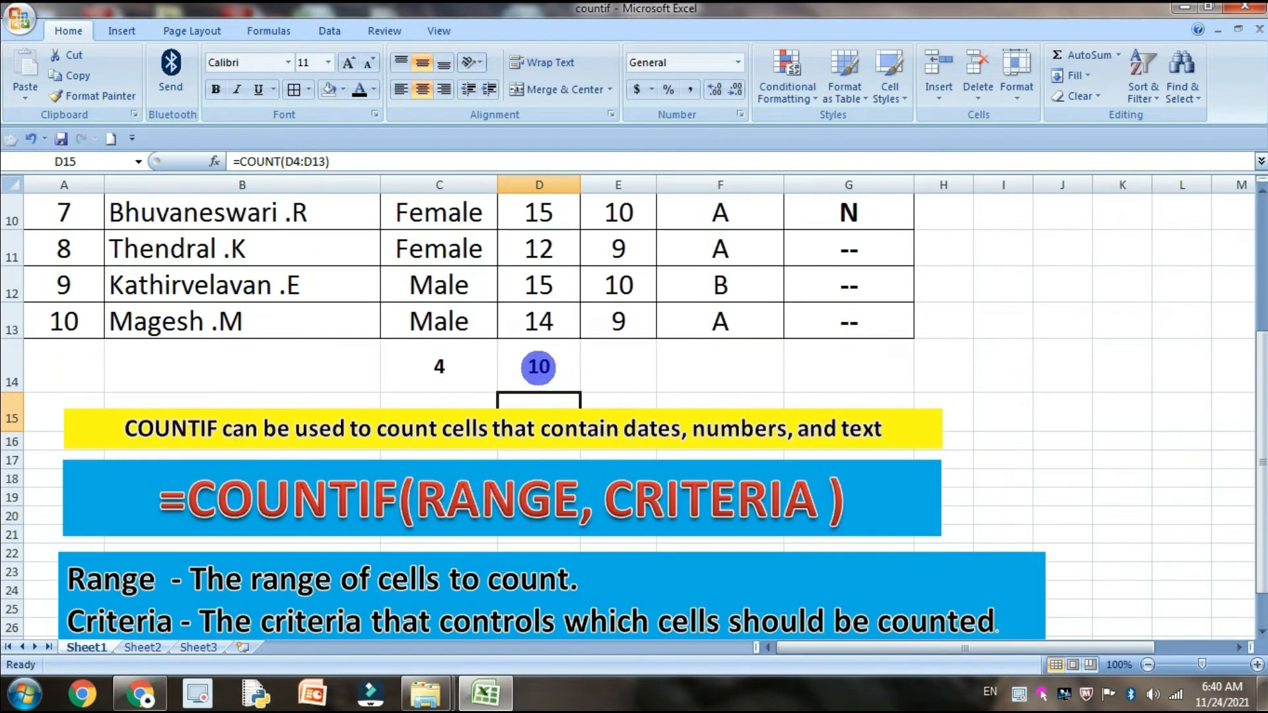
left_click(538, 366)
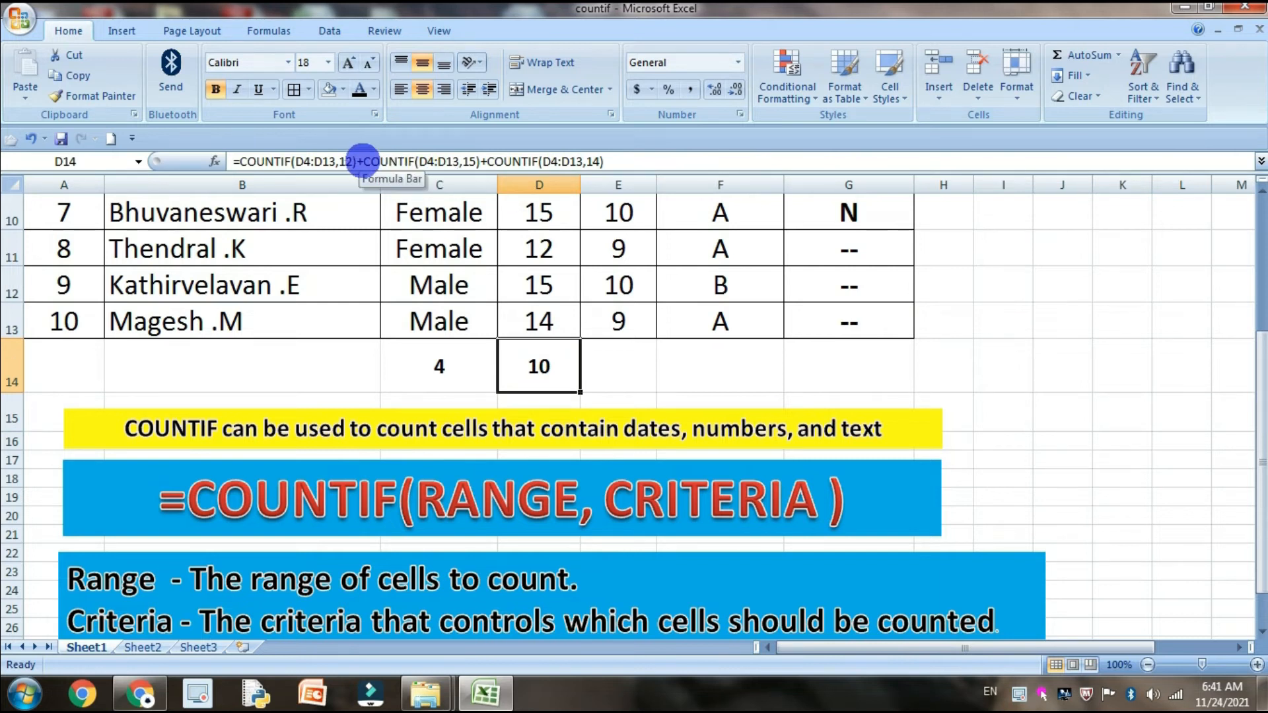
left_click(362, 161)
left_click_drag(363, 162, 481, 161)
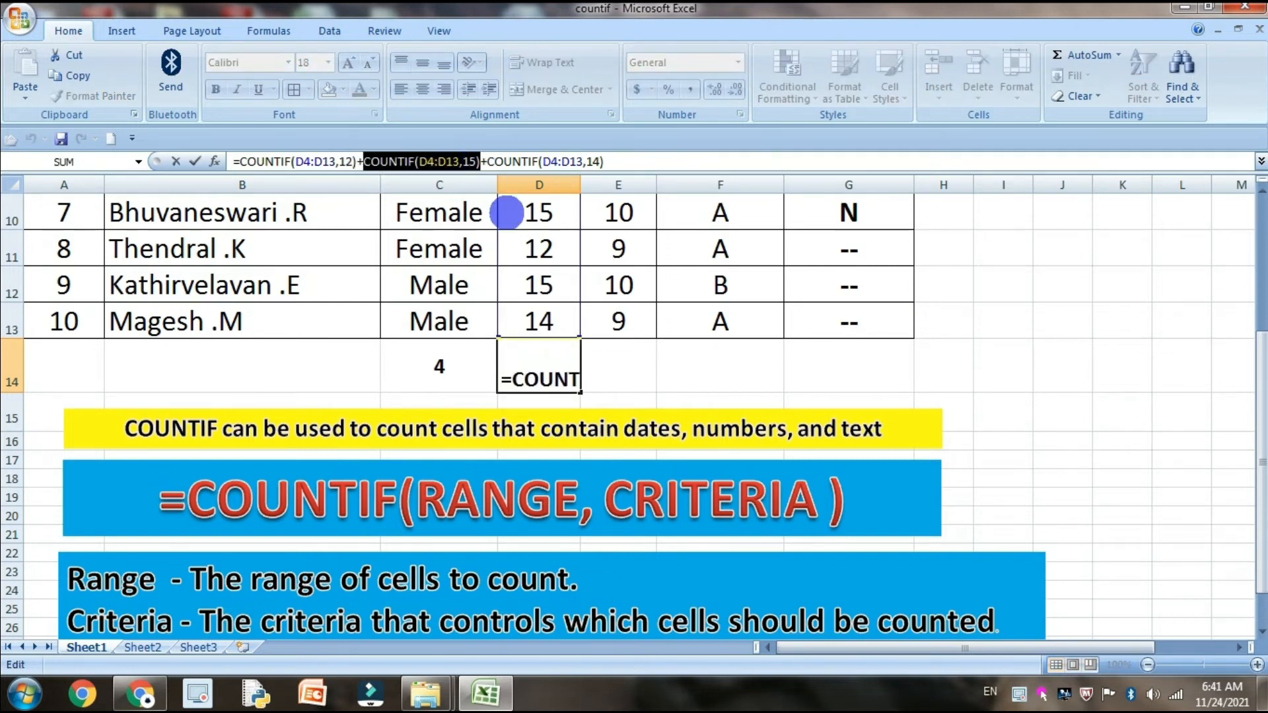
key("Delete")
key("Delete")
key("Return")
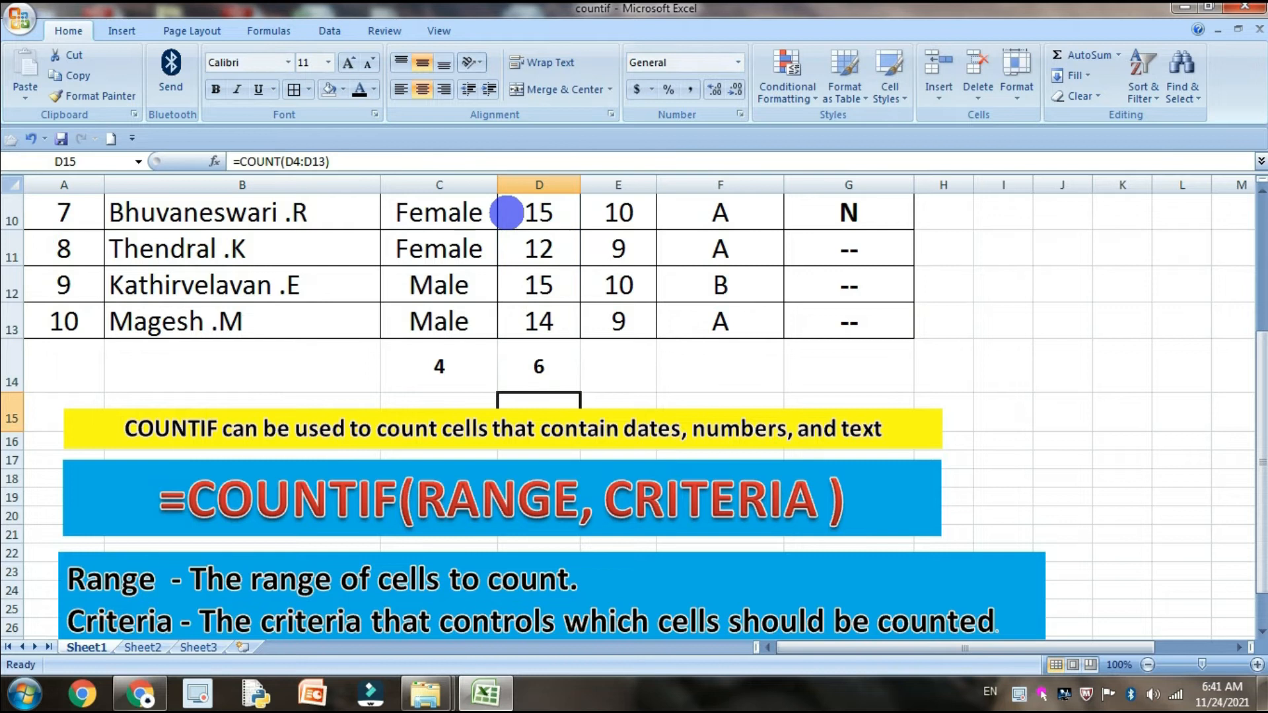
Start a COUNTIF formula in cell E14, below the Class column
scroll(653, 385, "up", 3)
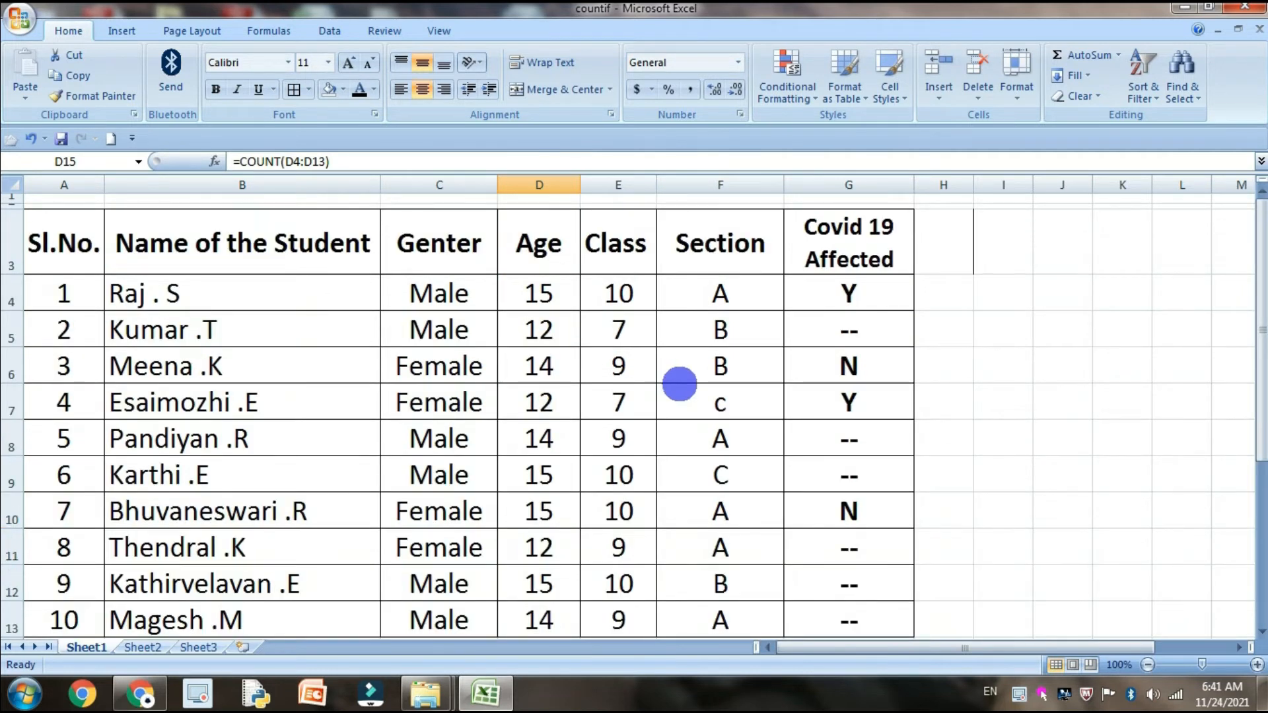
scroll(686, 380, "down", 1)
scroll(707, 389, "down", 1)
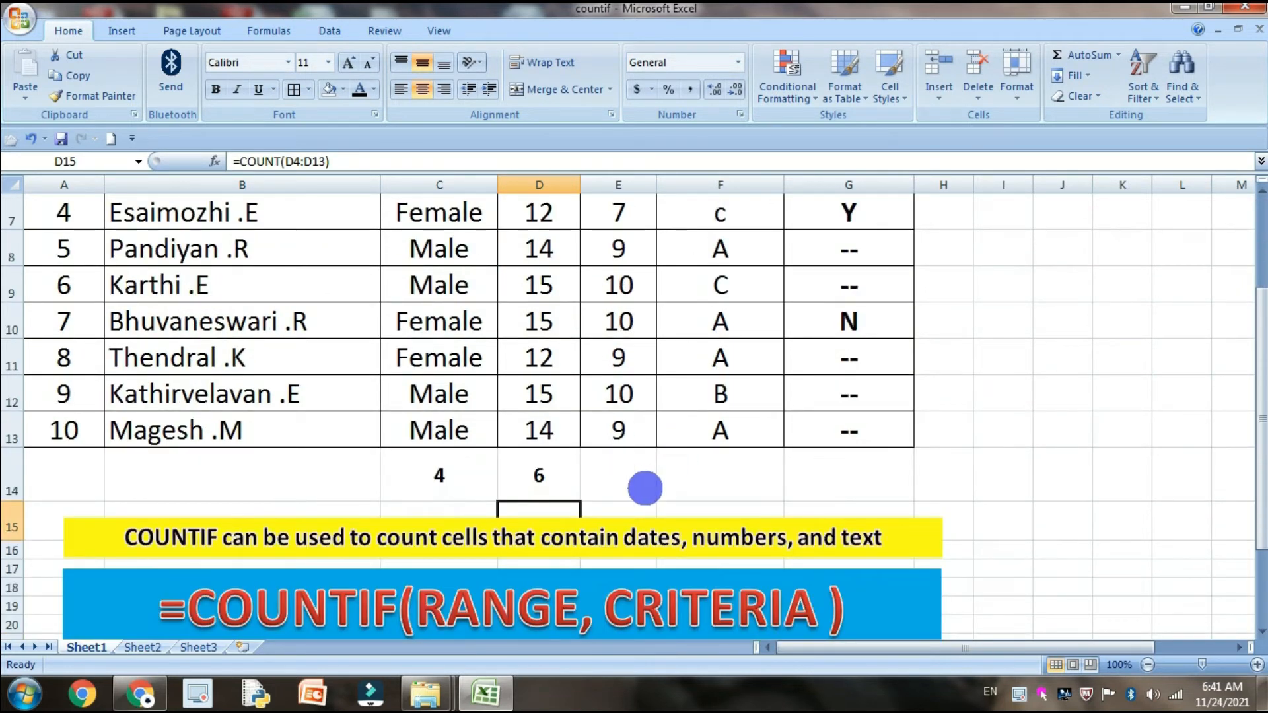
left_click(649, 487)
scroll(710, 455, "up", 2)
scroll(724, 444, "down", 2)
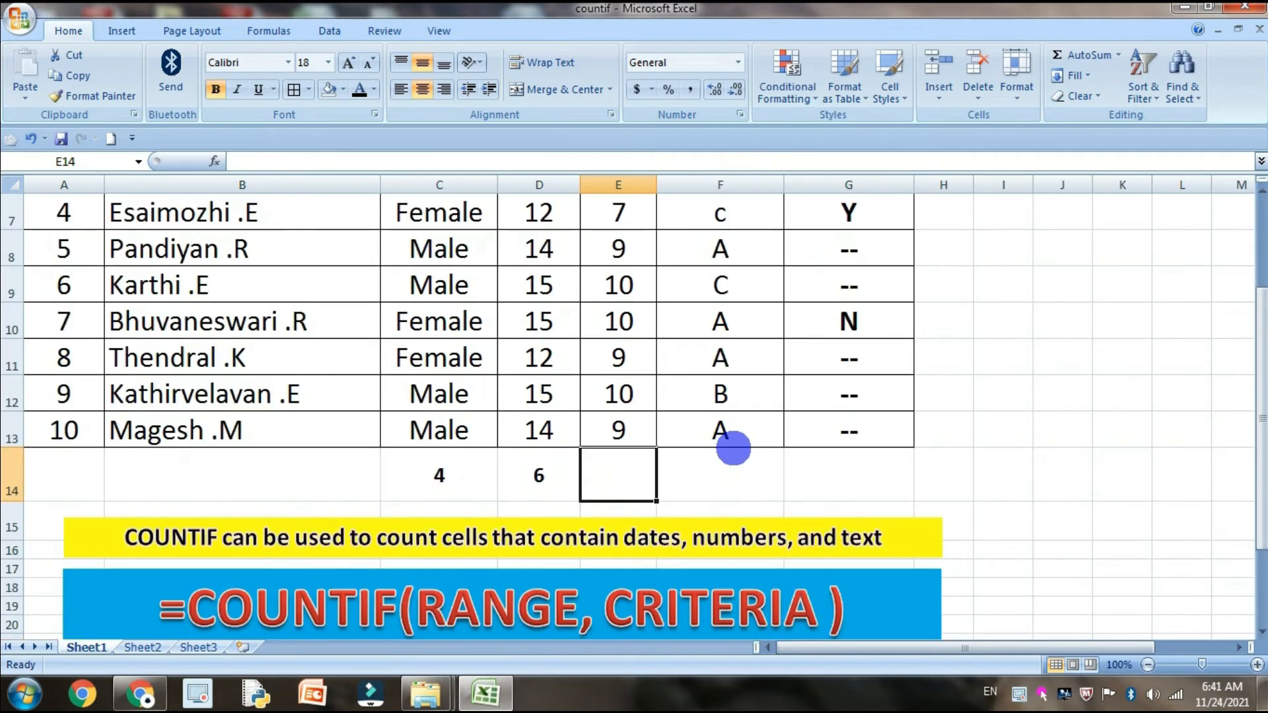
scroll(728, 441, "up", 2)
scroll(728, 449, "down", 2)
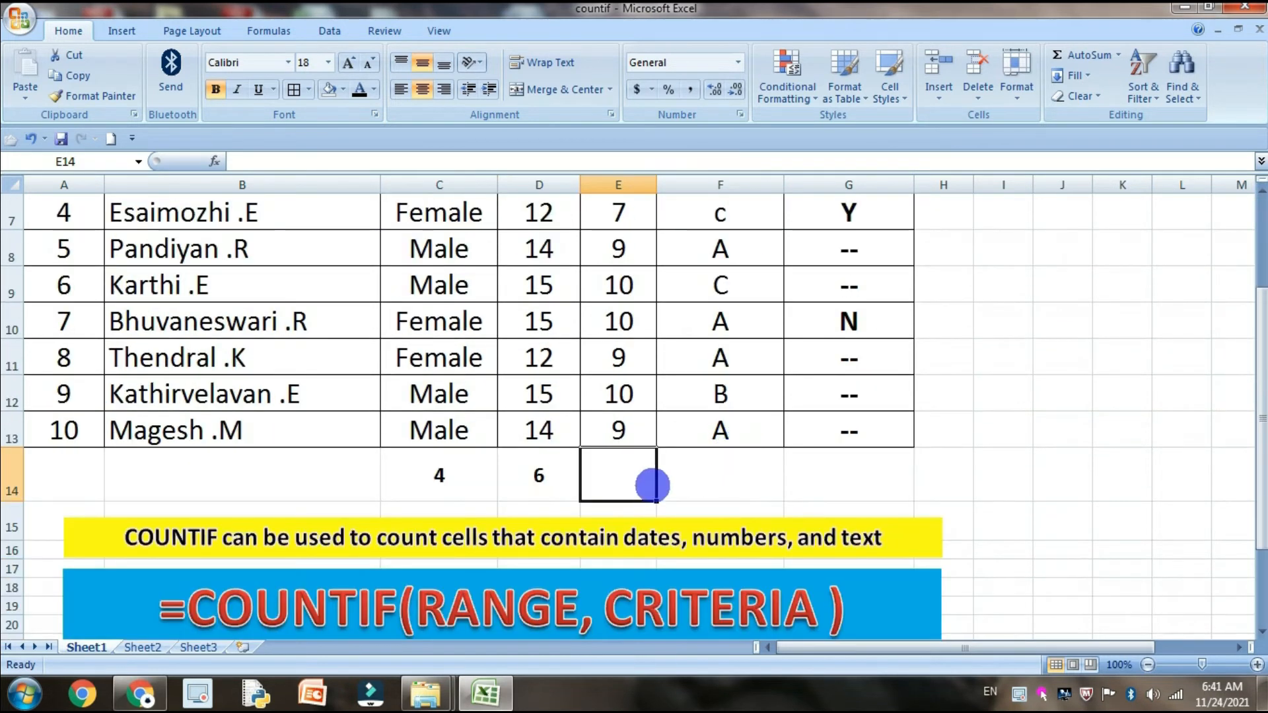
type("=C")
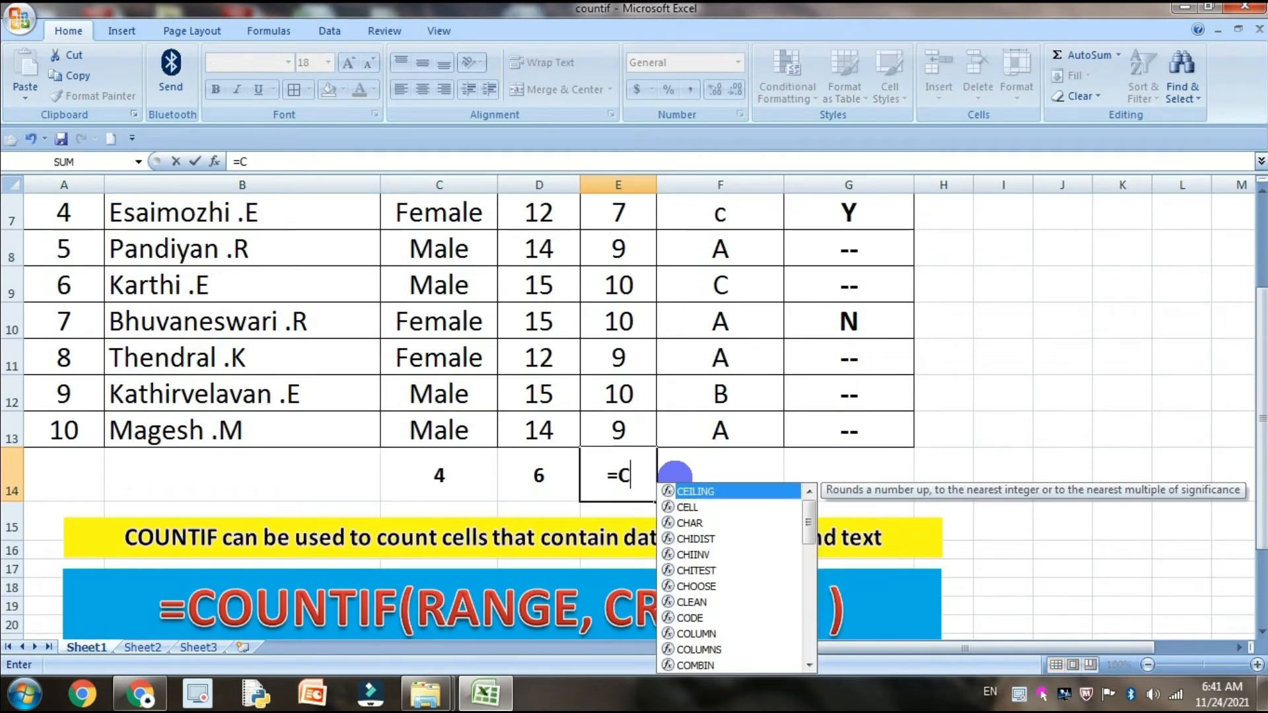
type("OUNT")
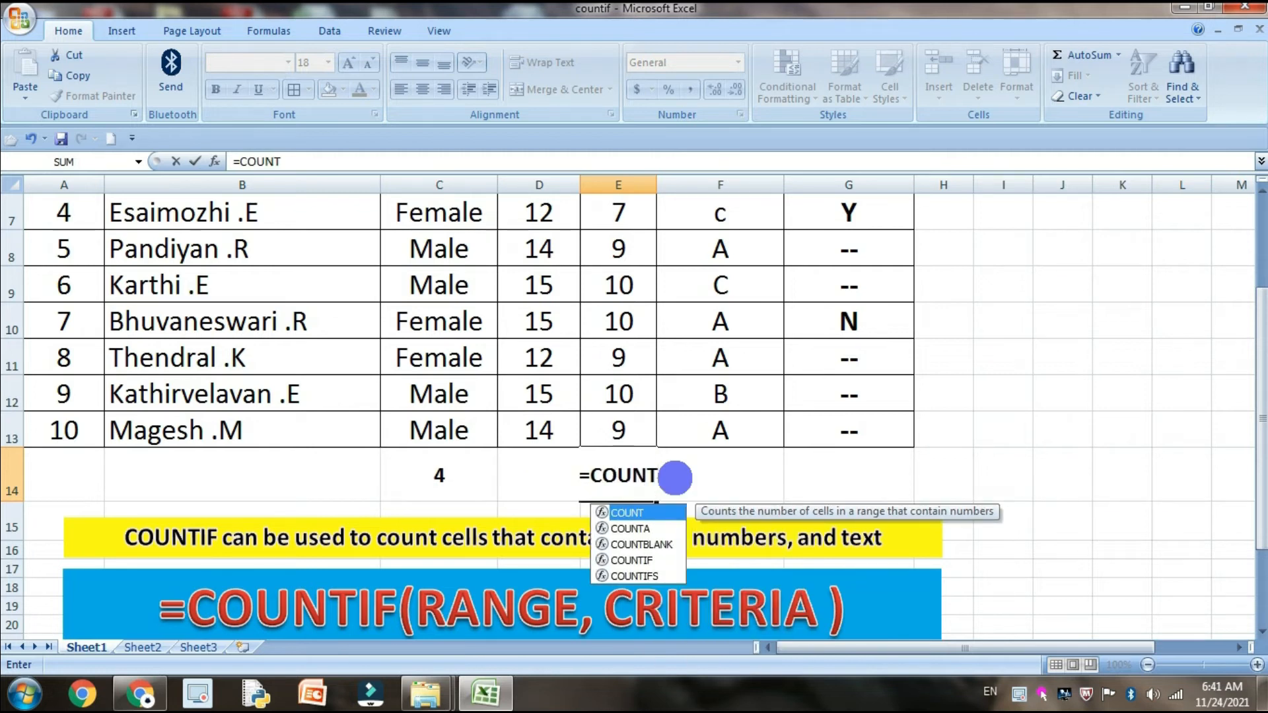
type("IF")
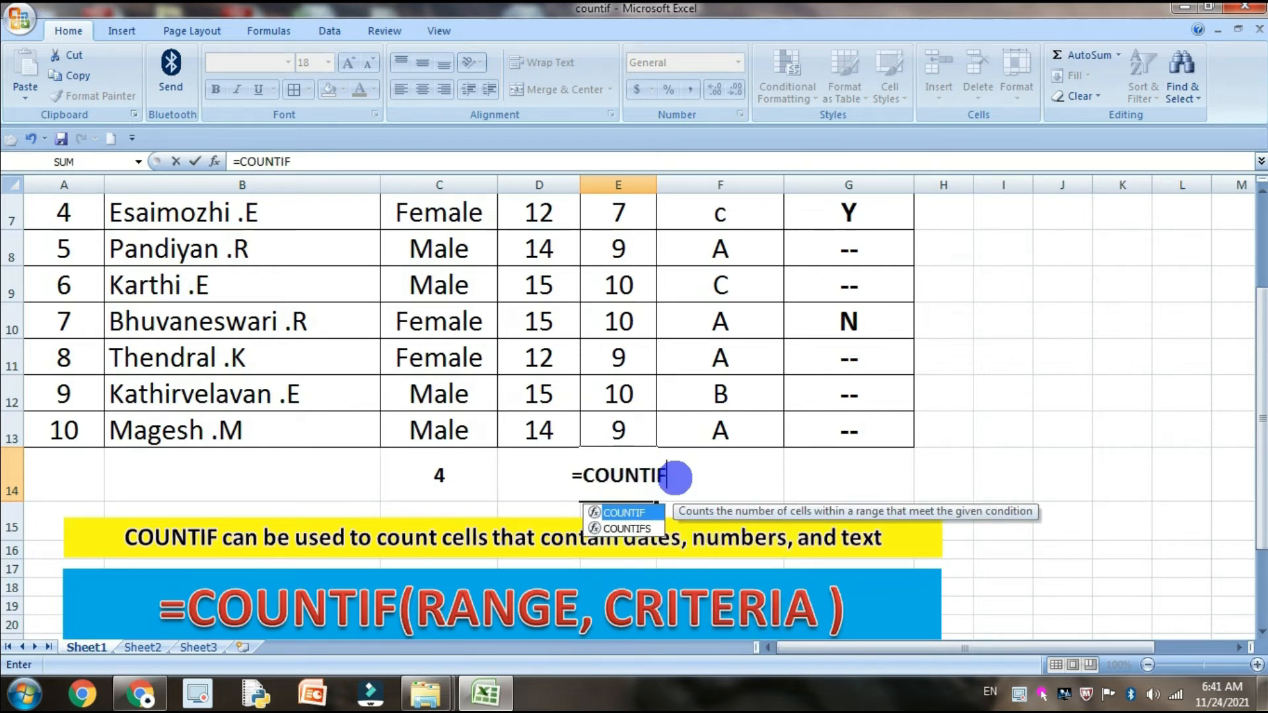
type("(")
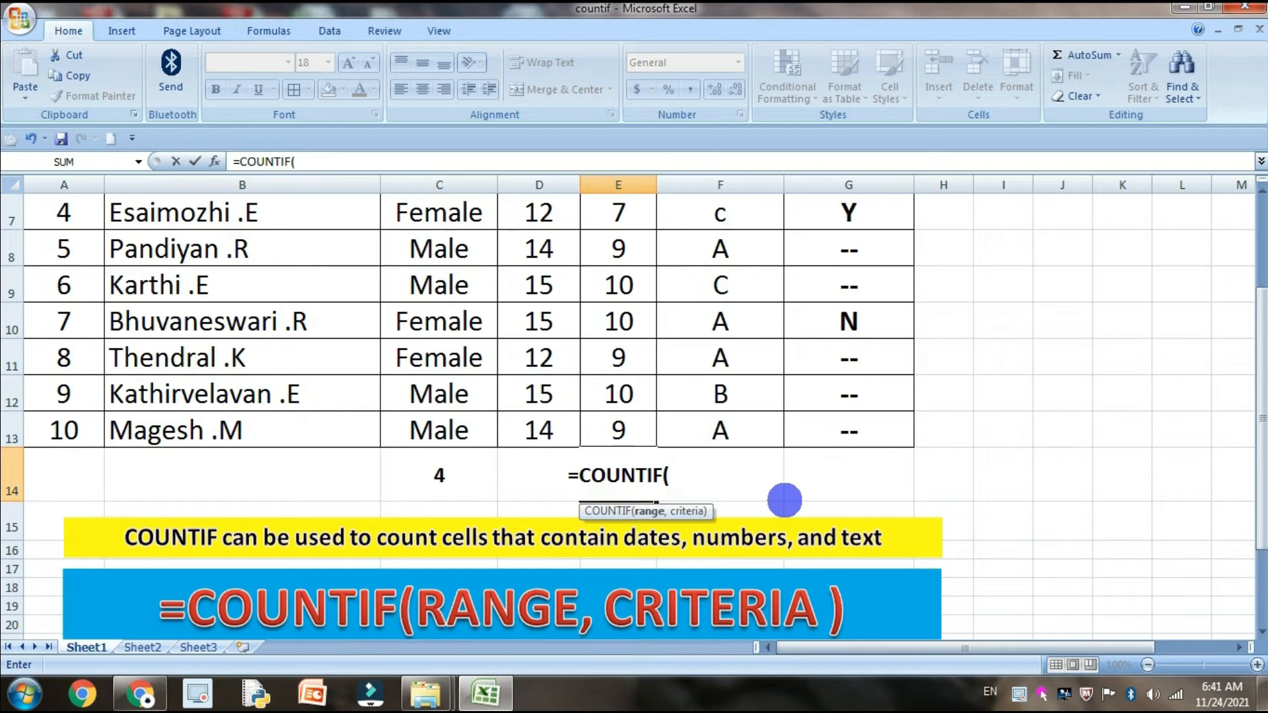
Complete the E14 COUNTIF with the range E4:E13 and criteria 10, and enter it
scroll(685, 430, "up", 2)
left_click(608, 297)
scroll(667, 423, "down", 3)
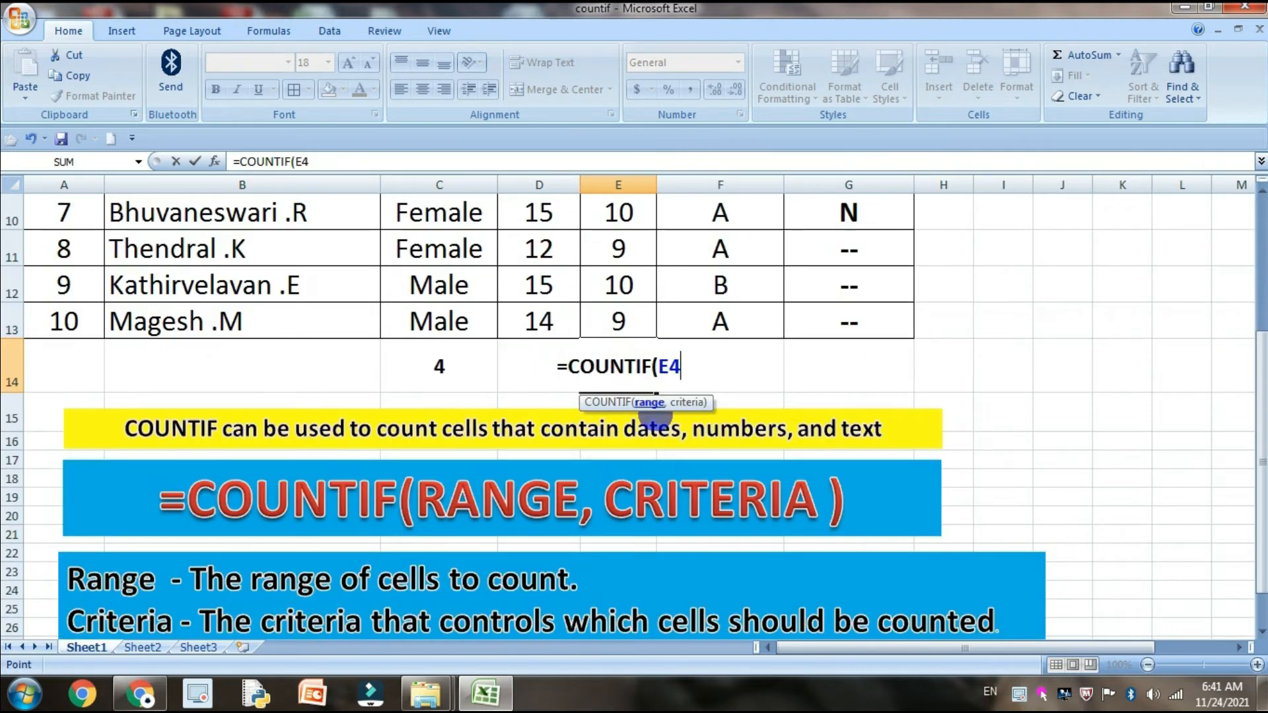
left_click(648, 319, "shift")
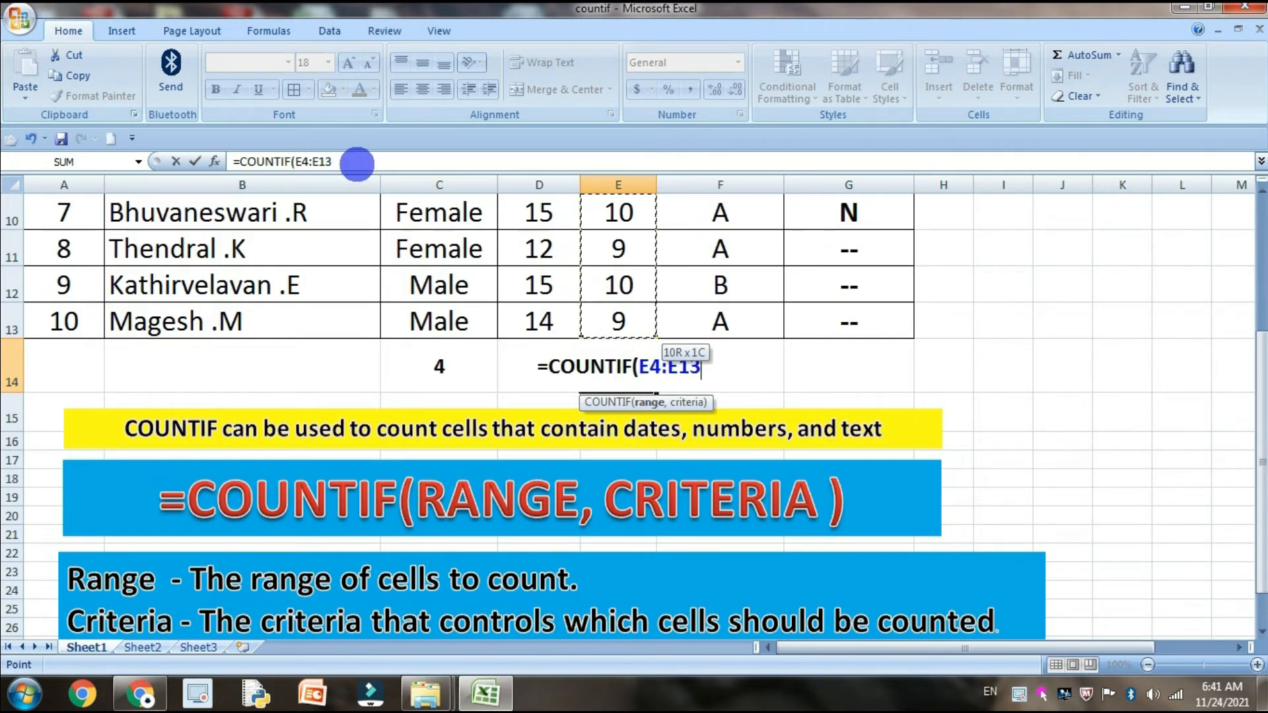
type(",")
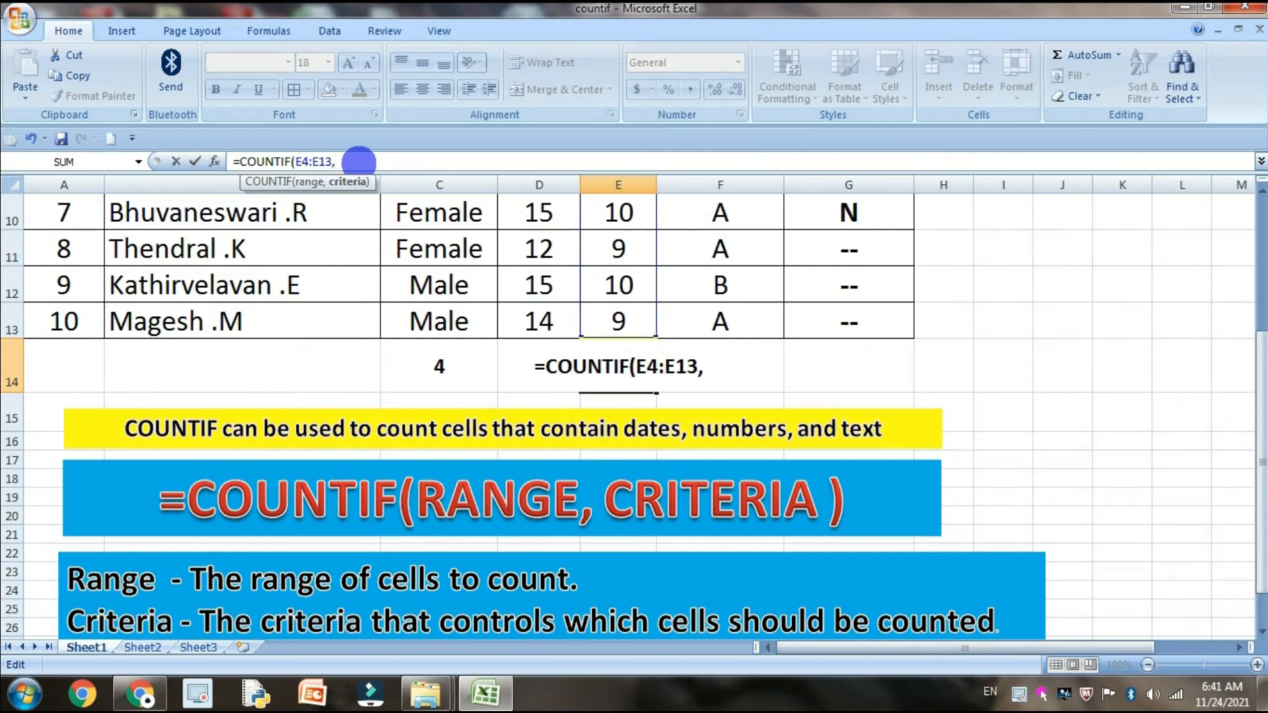
type("10")
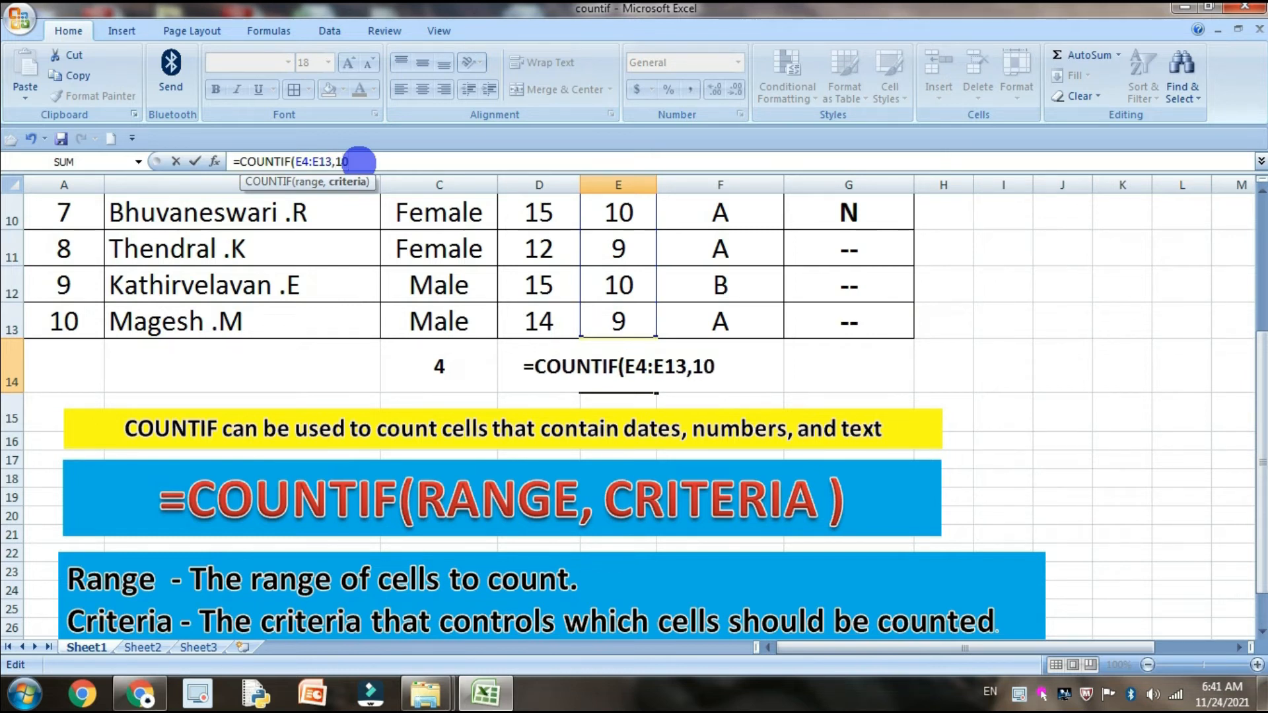
type(")")
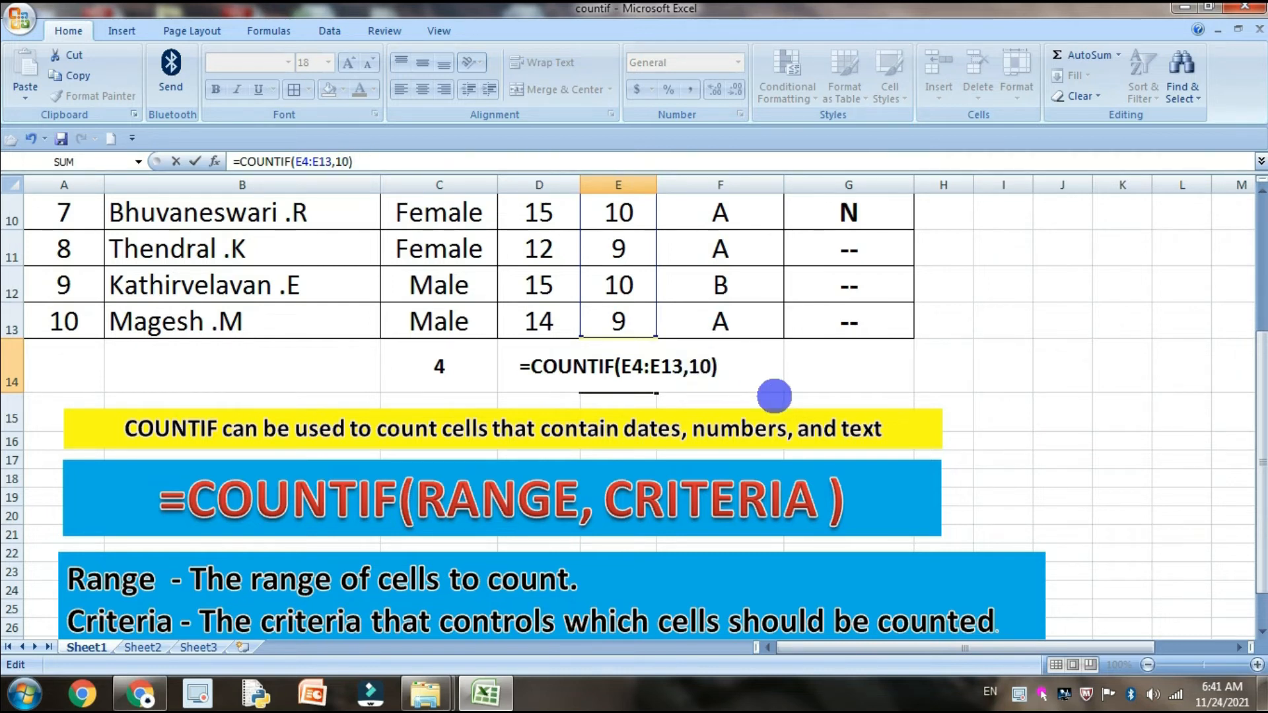
key("Return")
Change the criteria of the COUNTIF formula in E14 to 9
left_click(645, 369)
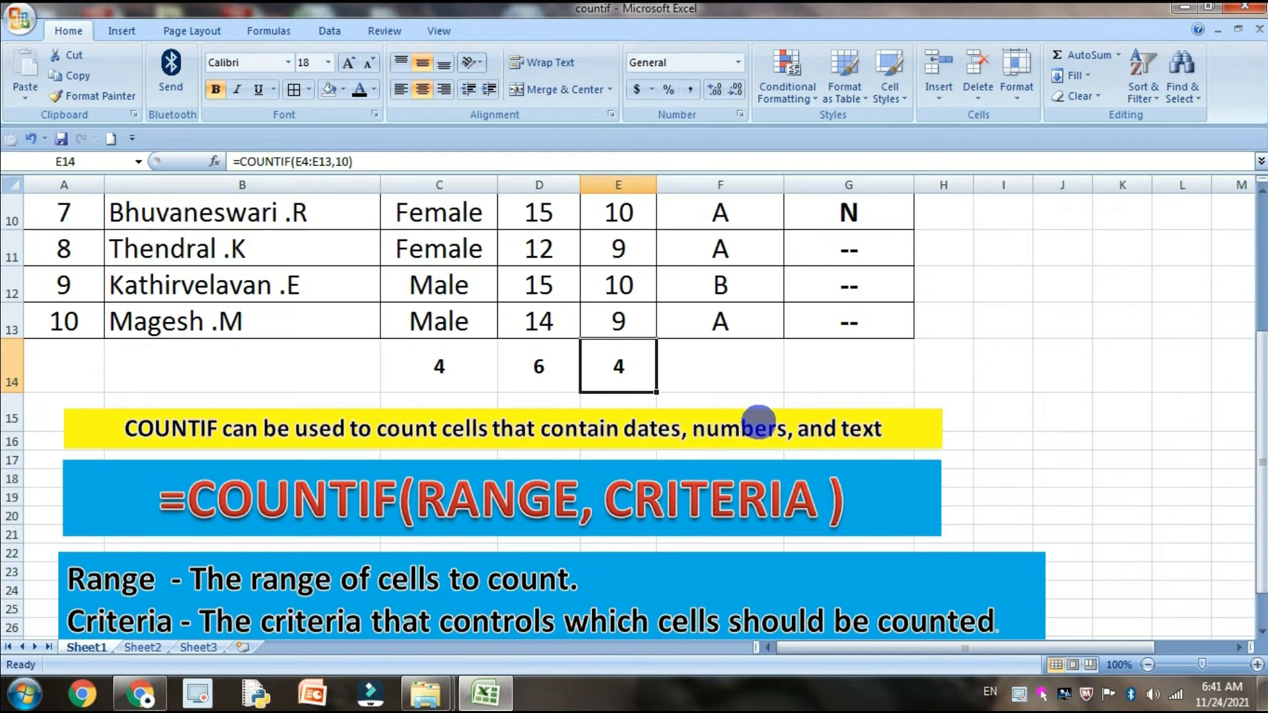
scroll(759, 421, "up", 3)
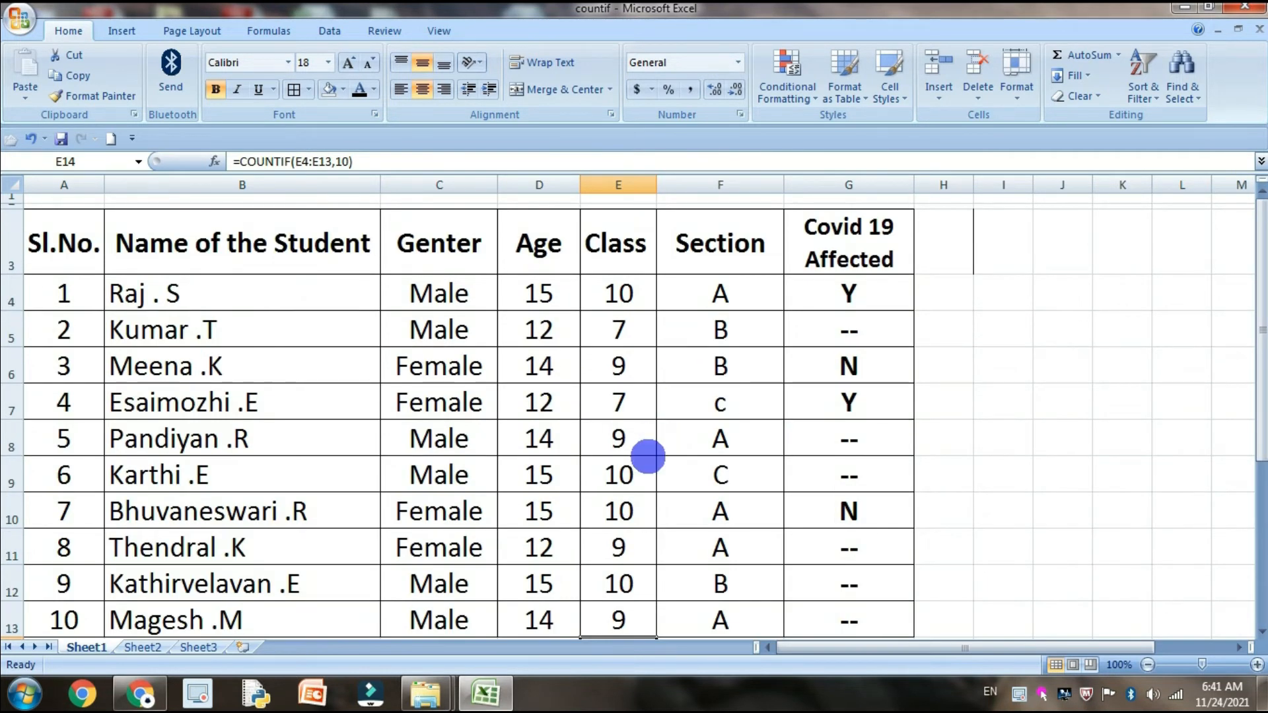
scroll(668, 526, "down", 1)
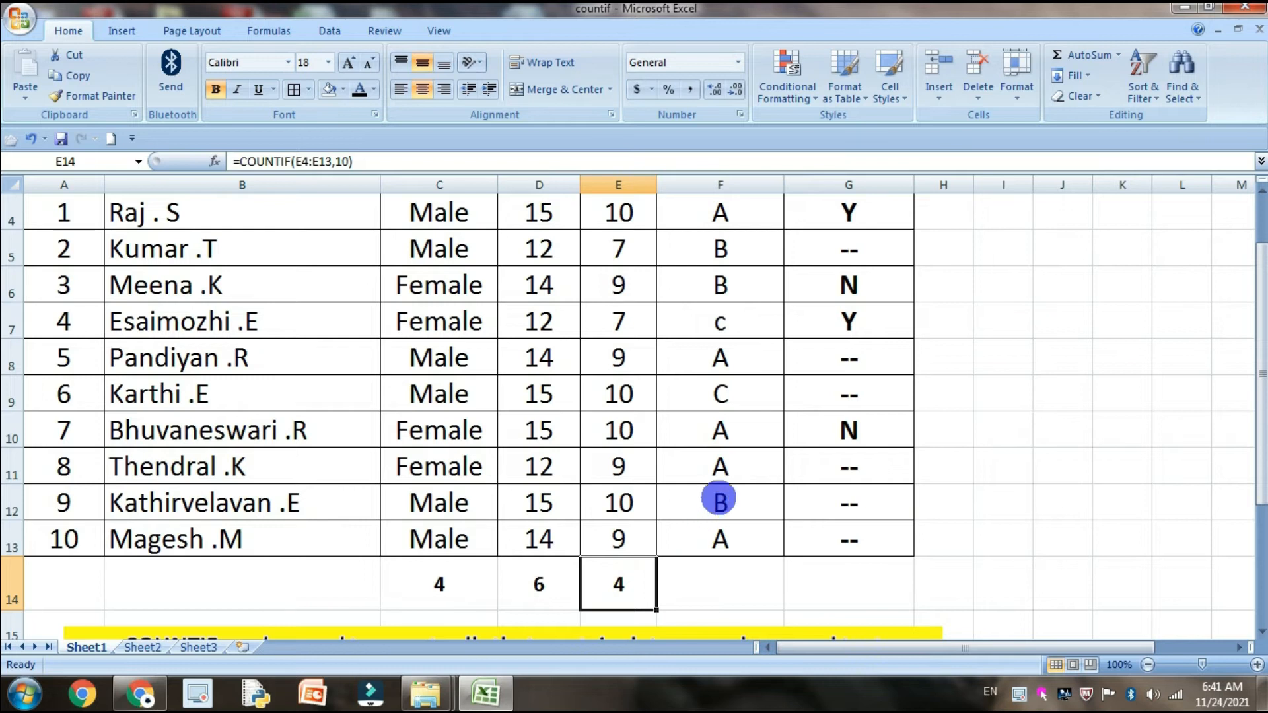
left_click(336, 161)
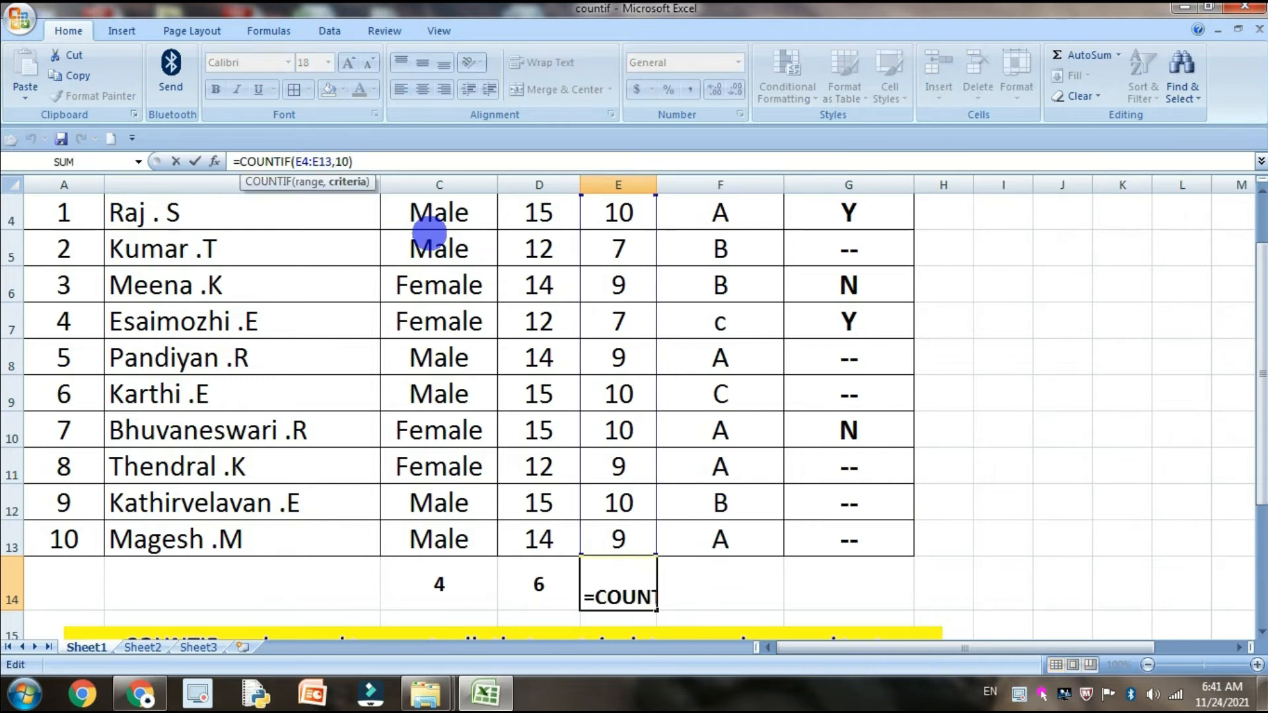
type("9")
key("Delete")
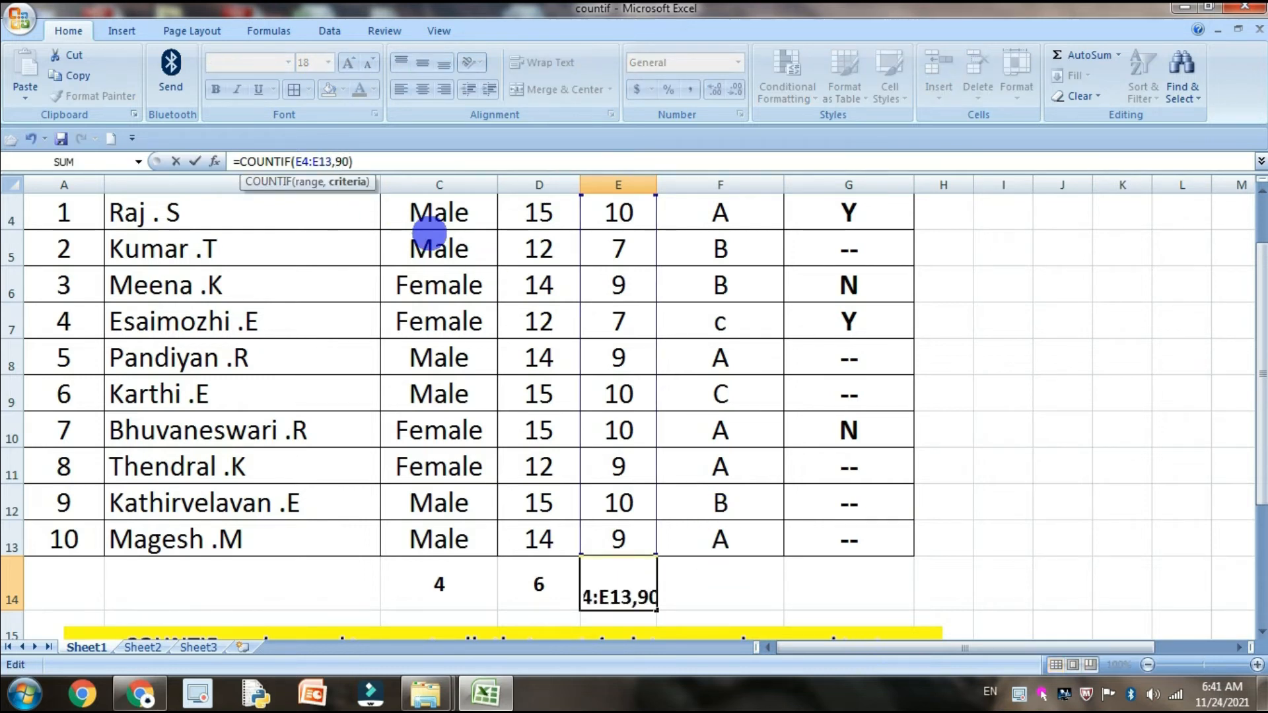
key("Return")
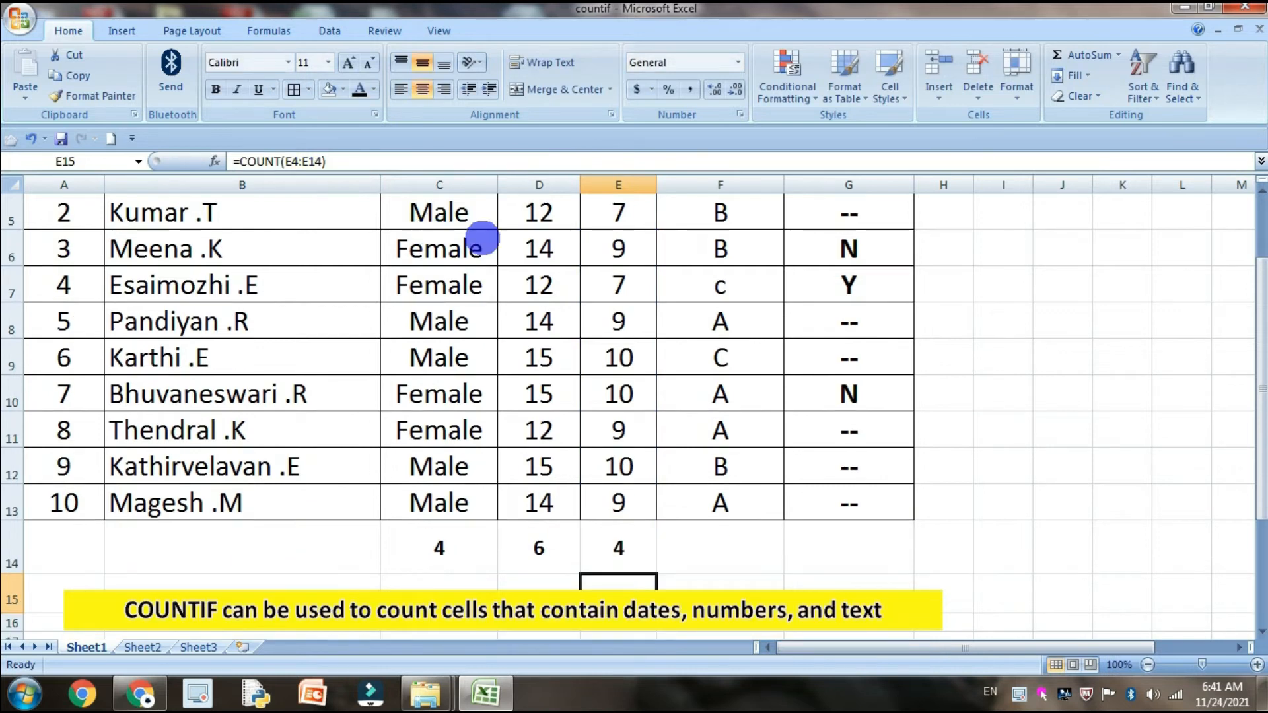
Start a COUNTIF formula in cell F14, below the Section column
left_click(760, 545)
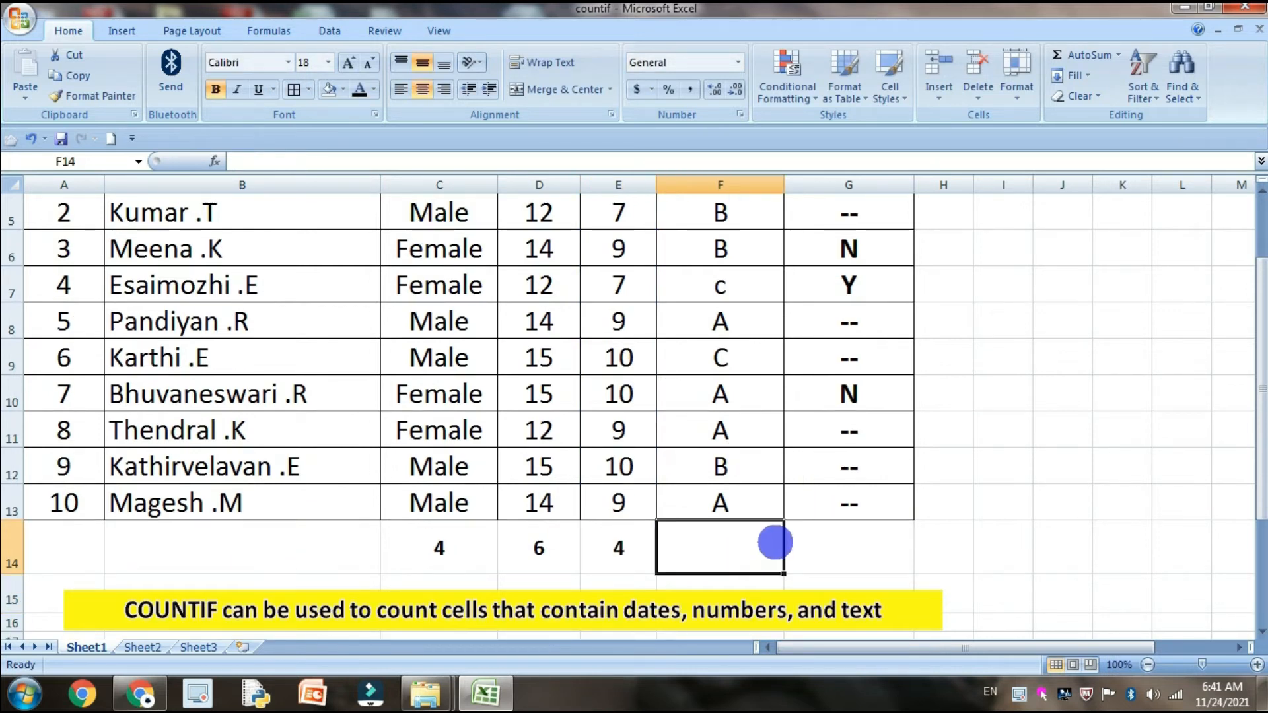
scroll(782, 538, "down", 2)
scroll(773, 390, "up", 2)
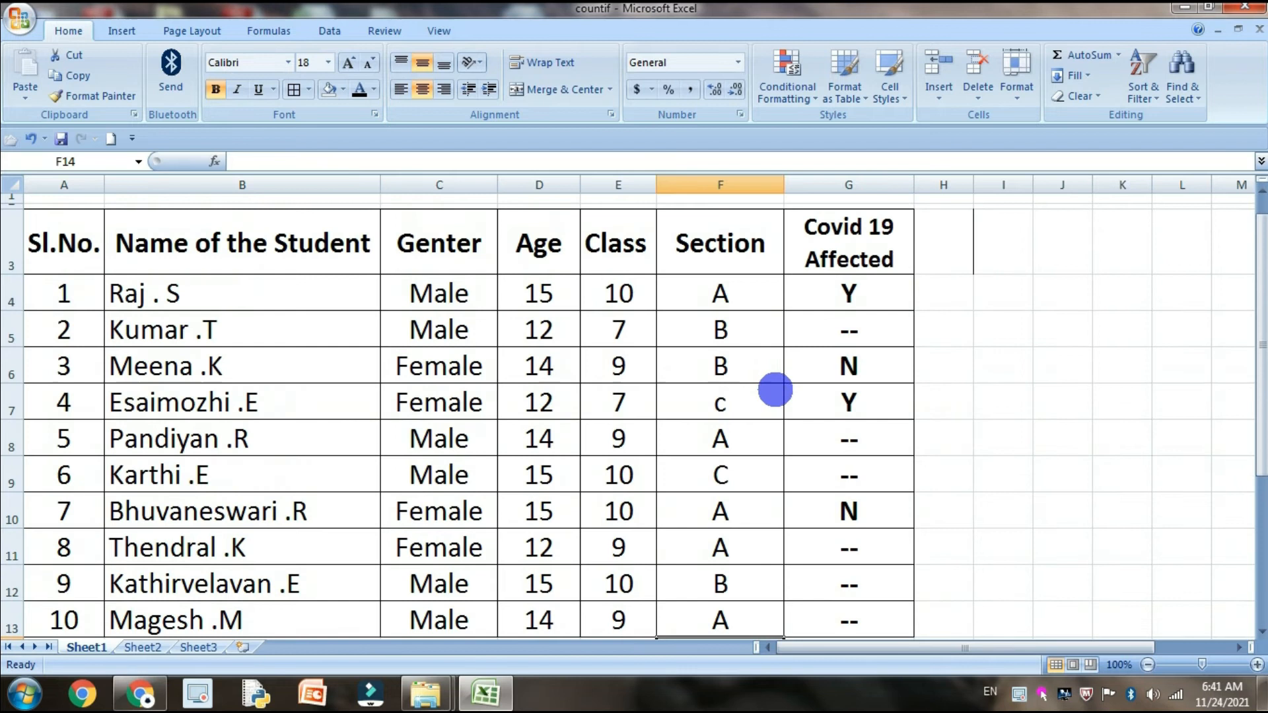
scroll(776, 392, "down", 1)
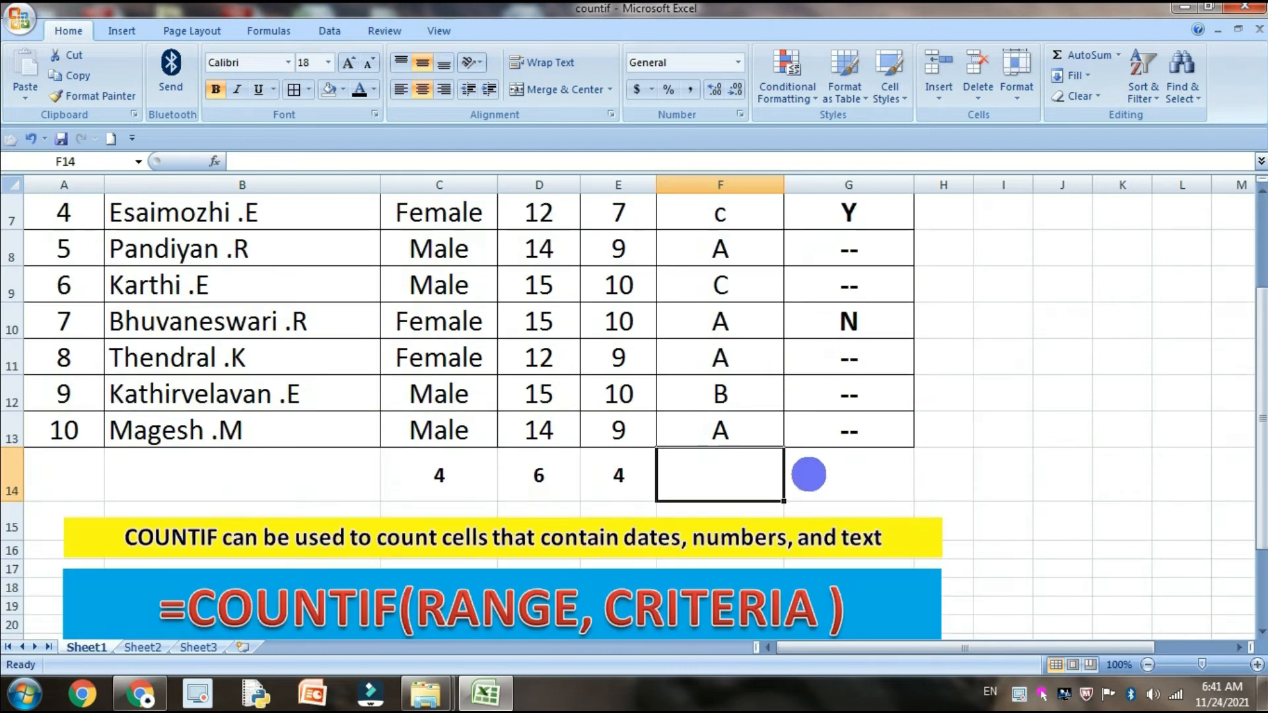
type("=COU")
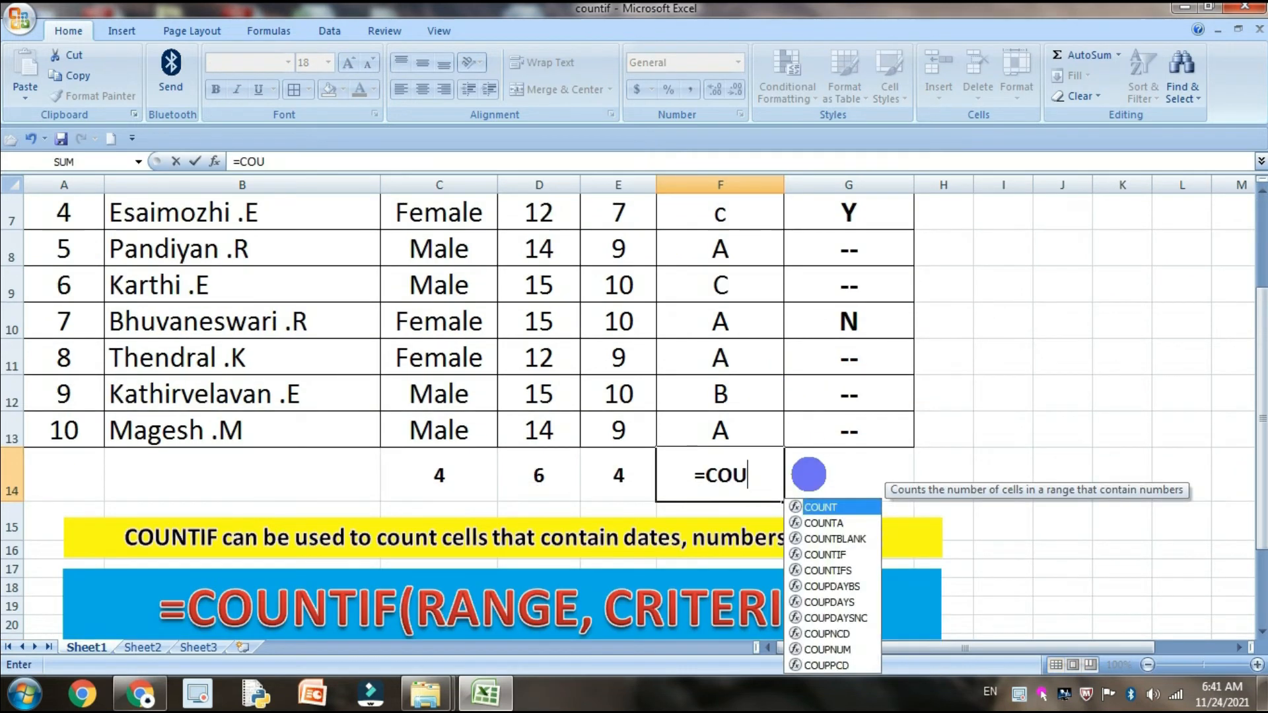
type("NTIF")
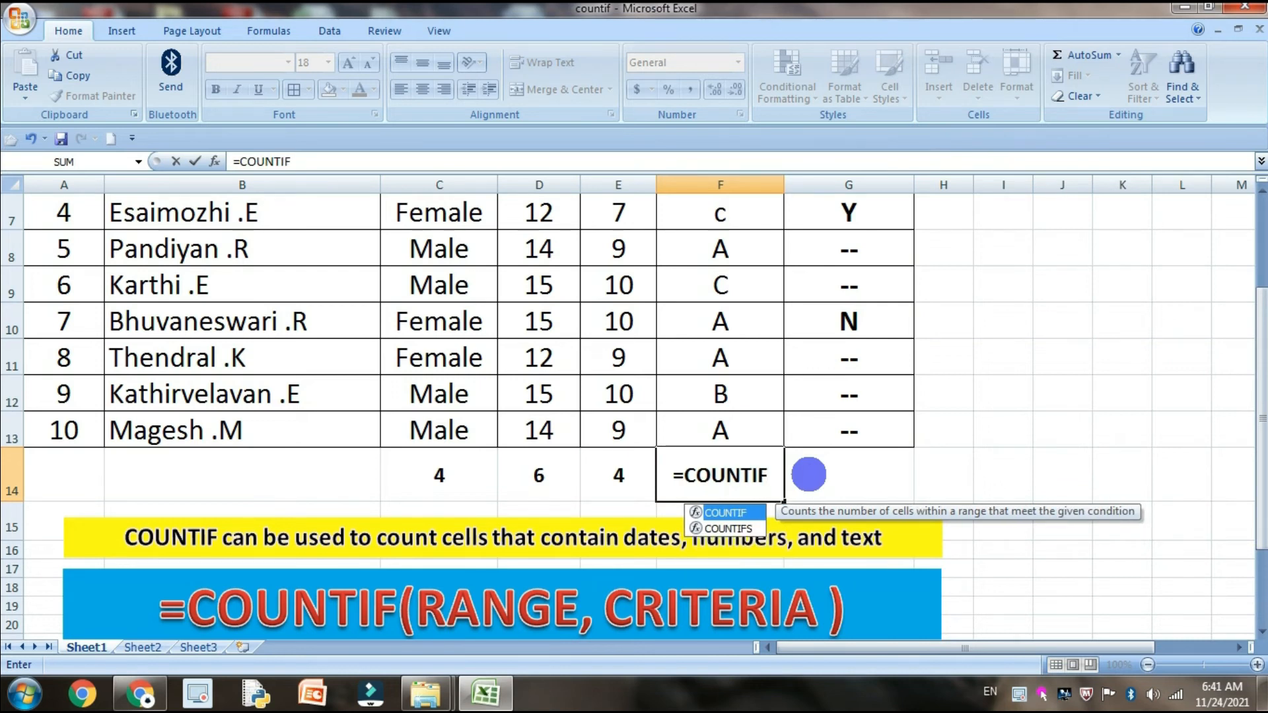
type("(")
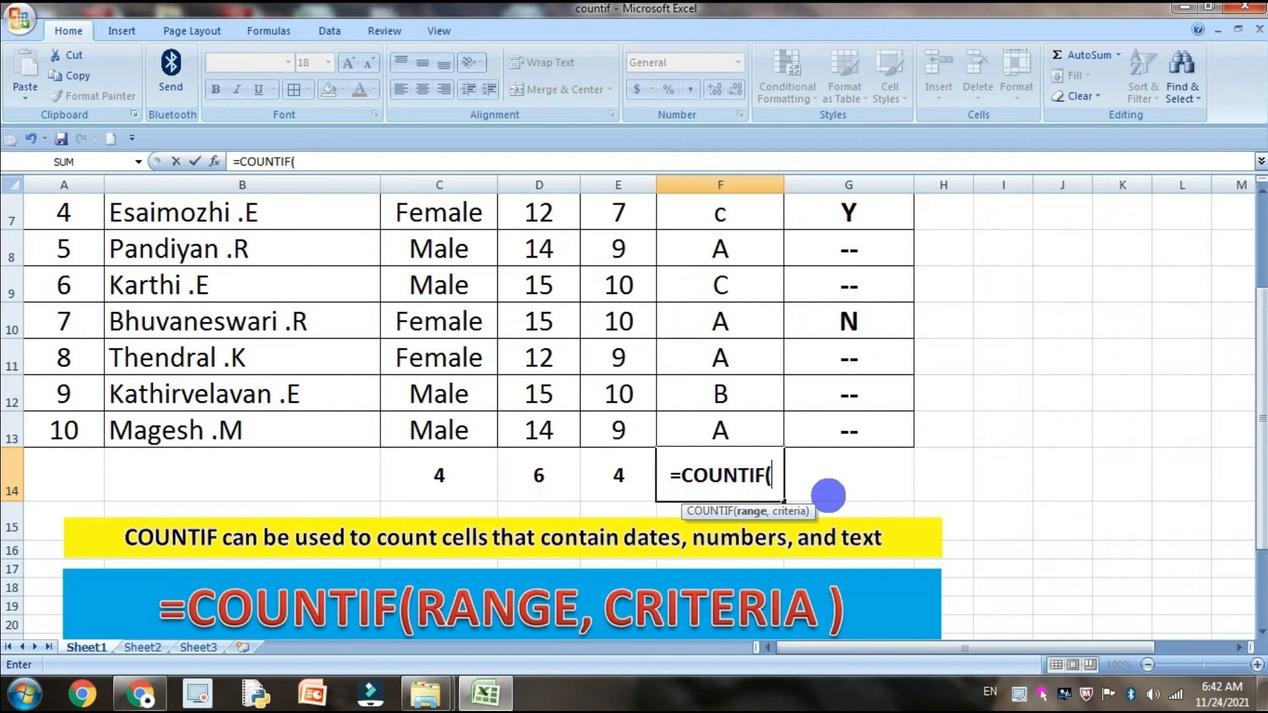
Set the range of the COUNTIF formula in F14 to the Section cells F4:F13
scroll(819, 475, "up", 2)
left_click(722, 302)
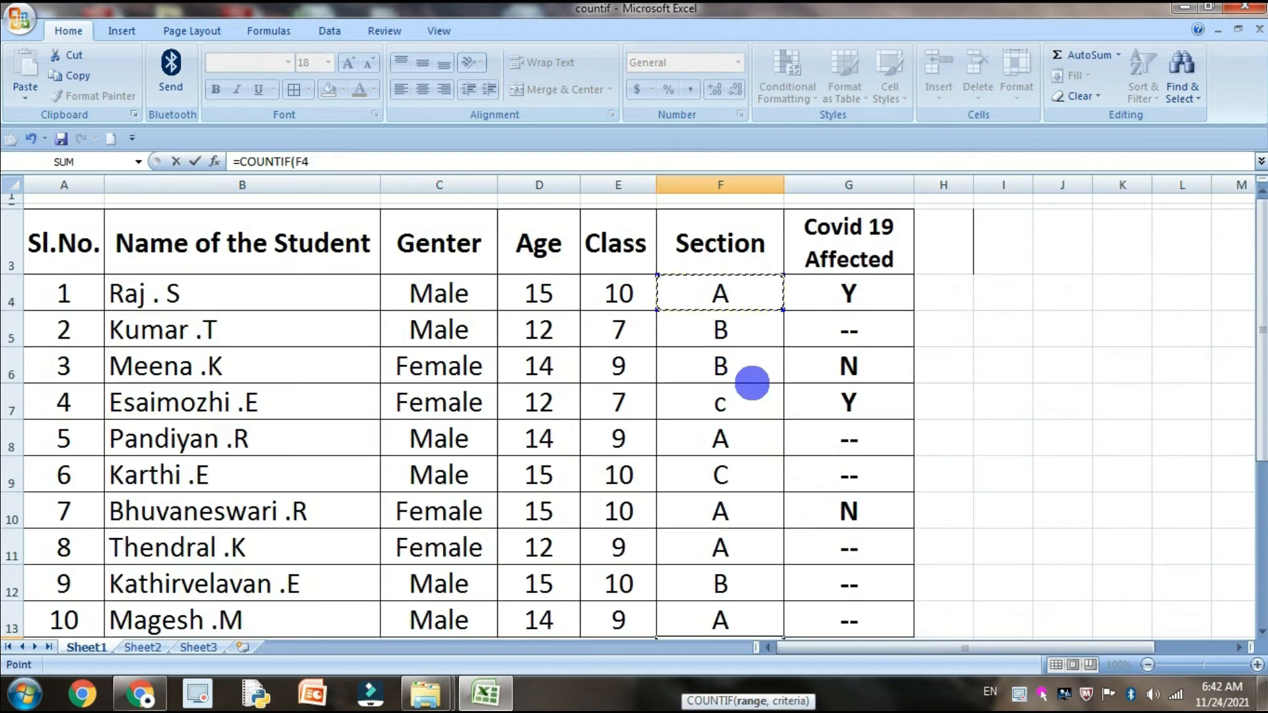
scroll(751, 383, "down", 2)
left_click(769, 436, "shift")
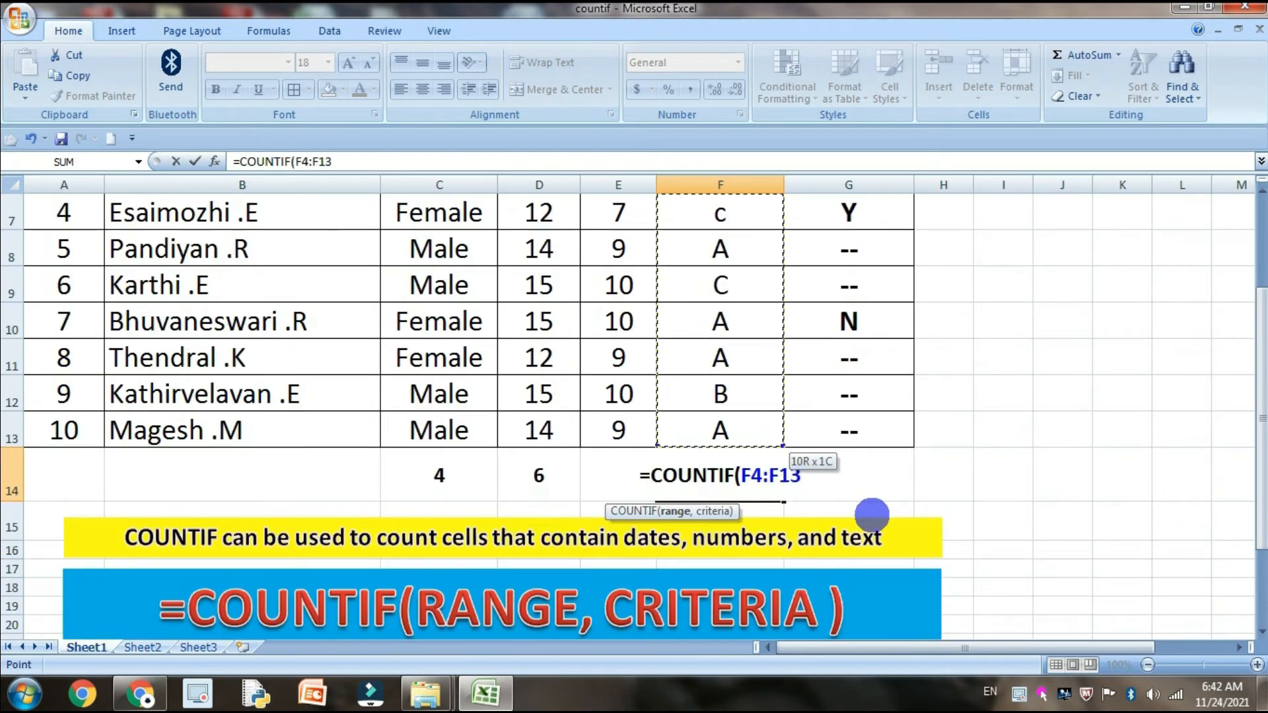
Complete the F14 COUNTIF with the text criteria "A" and enter the formula
scroll(871, 514, "up", 1)
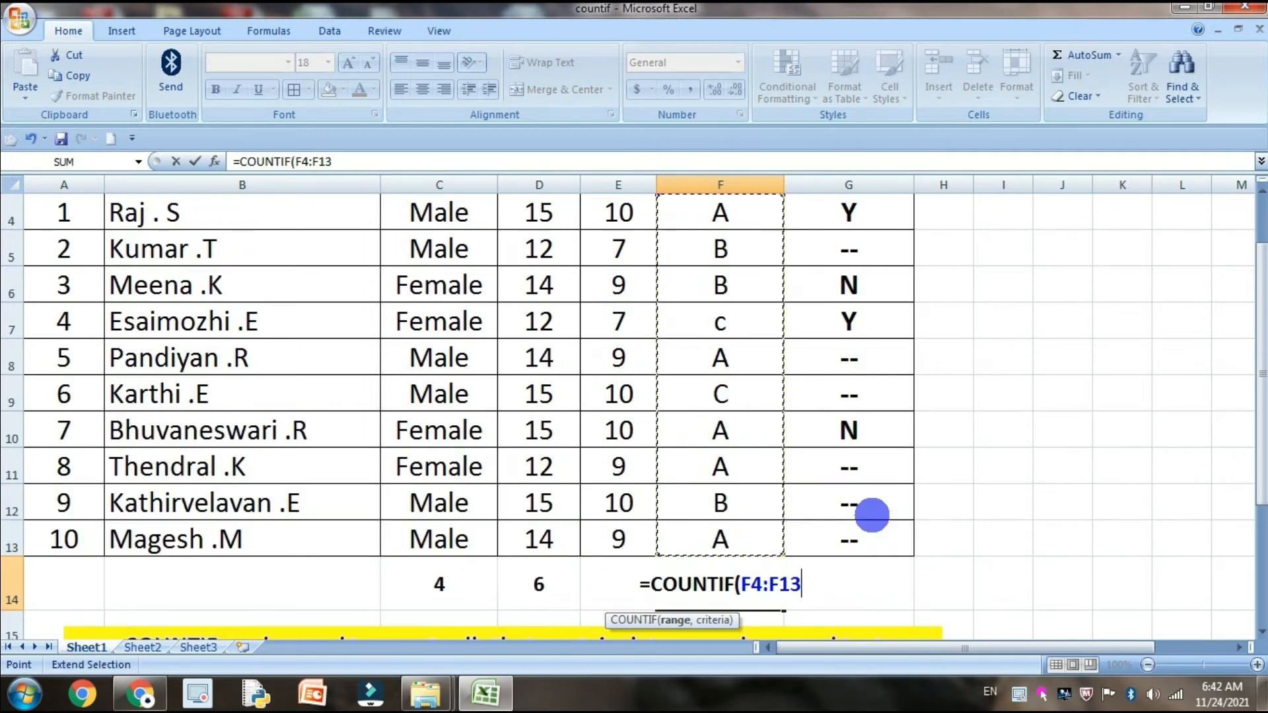
type(",")
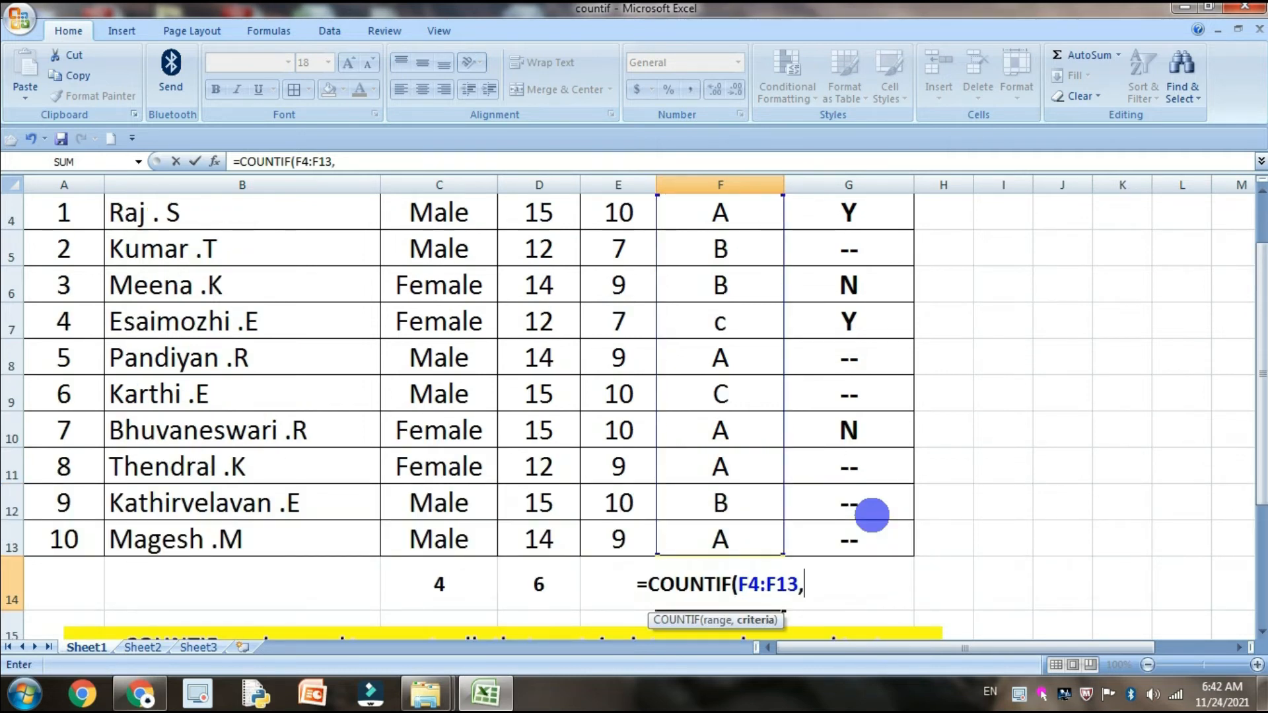
type("\"")
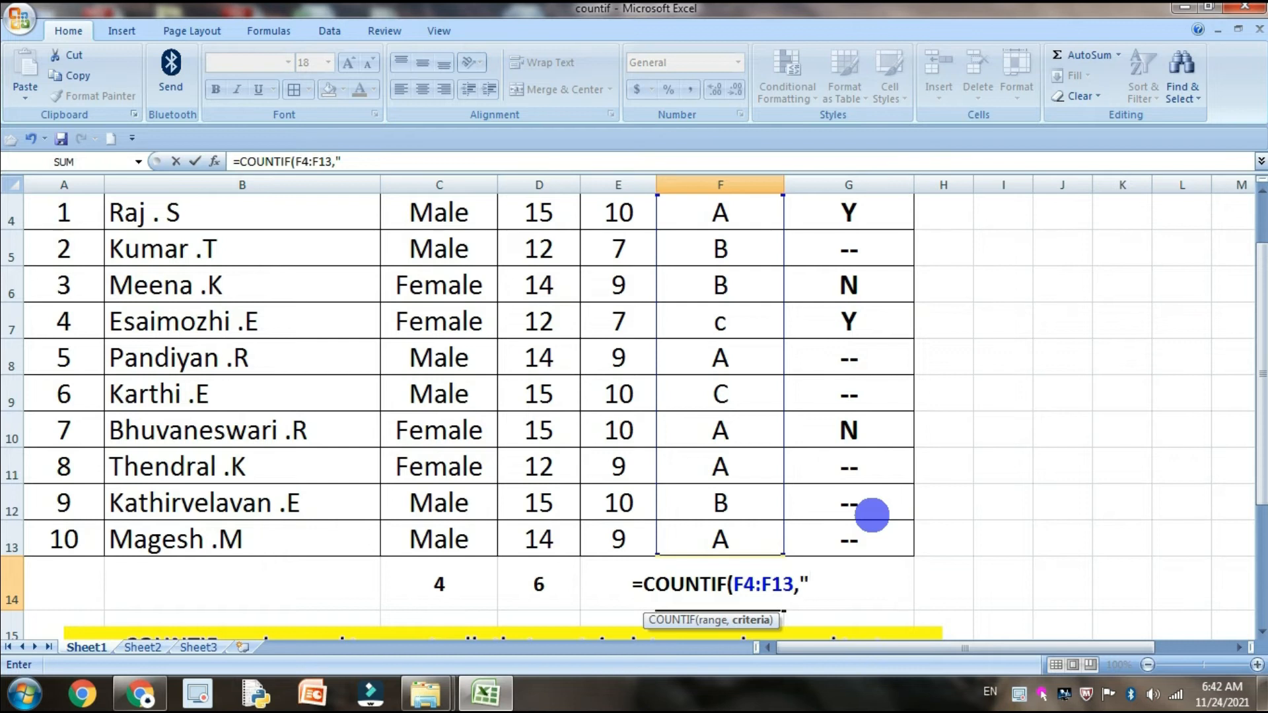
type("A")
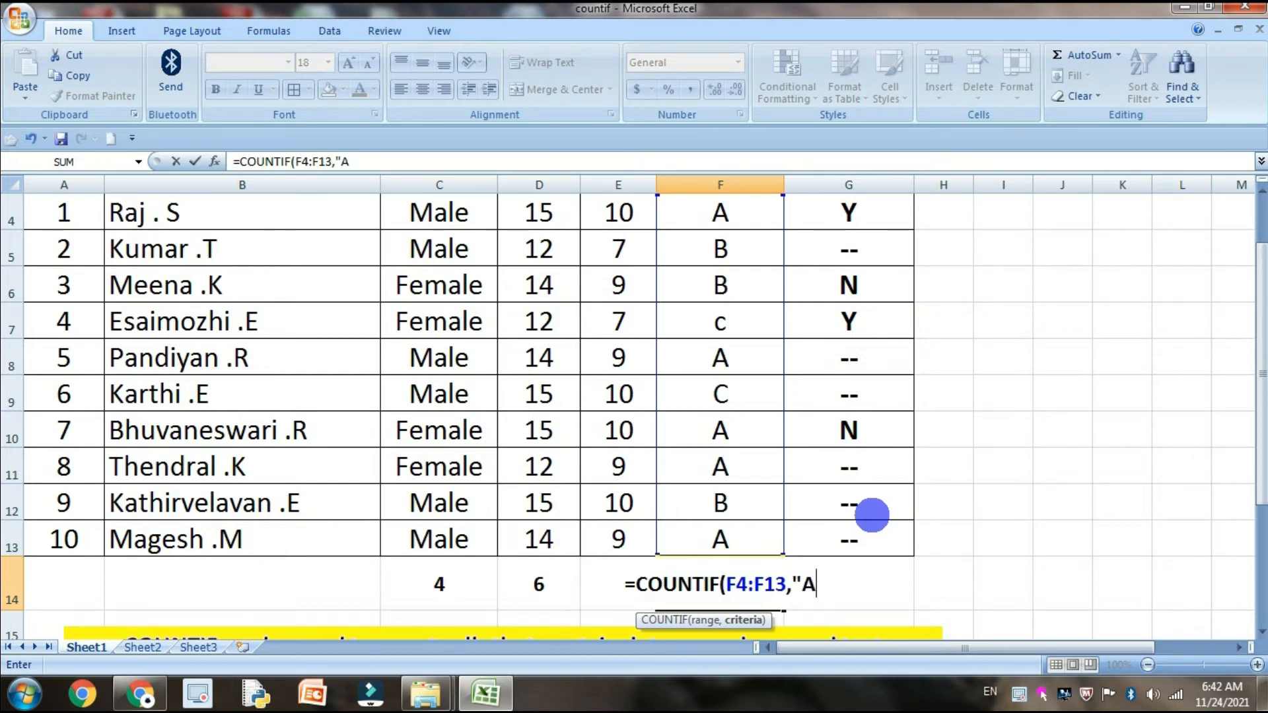
type("\"")
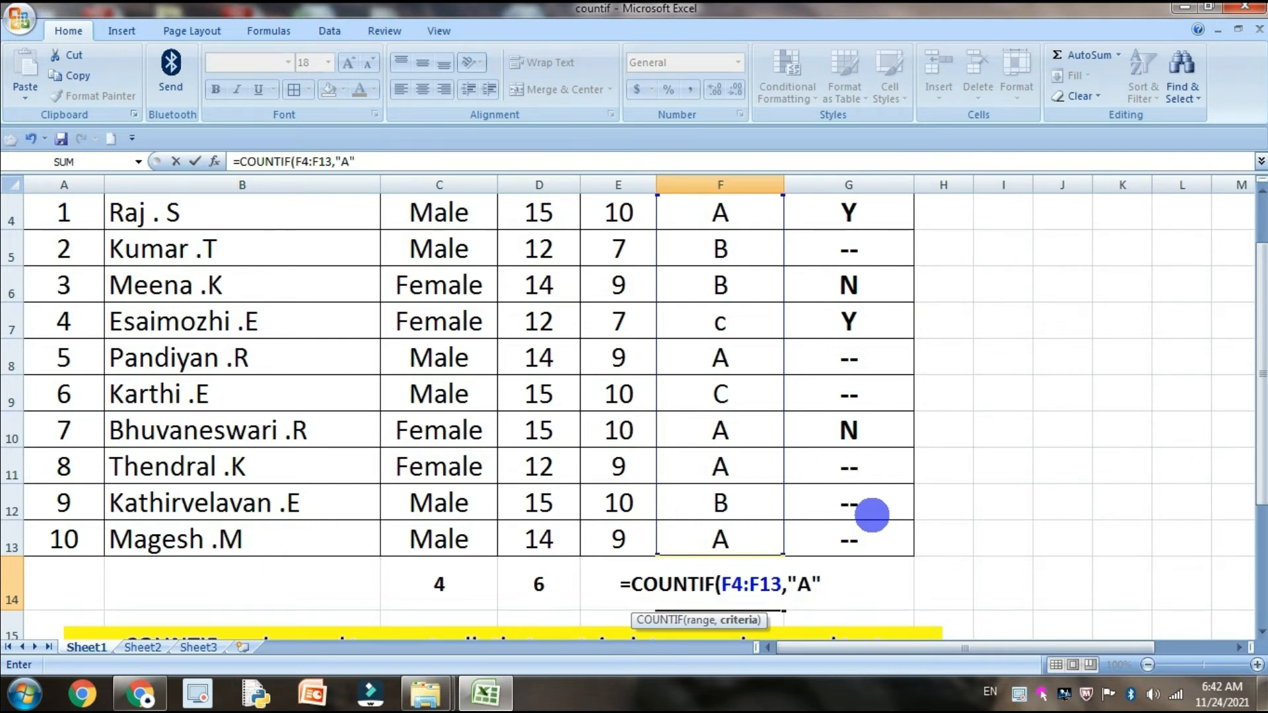
type(")")
key("Return")
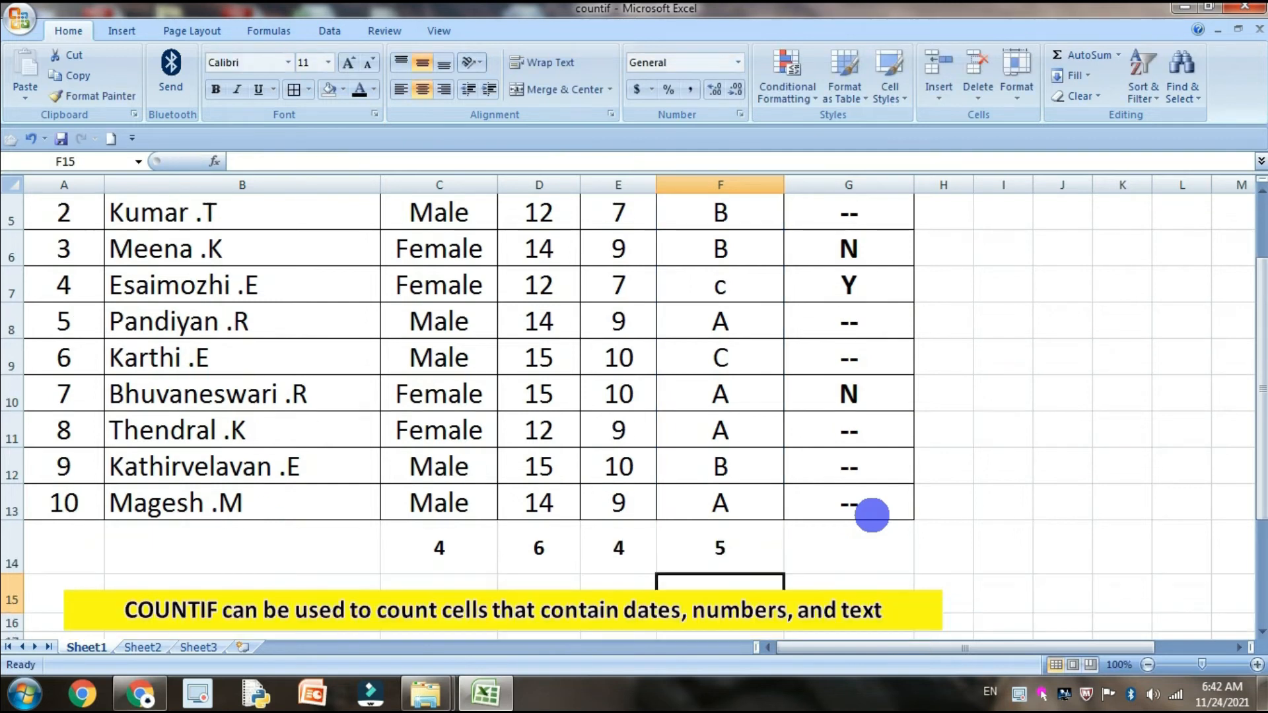
Replace the criteria of the COUNTIF formula in F14 with a reference to cell F12
left_click(730, 563)
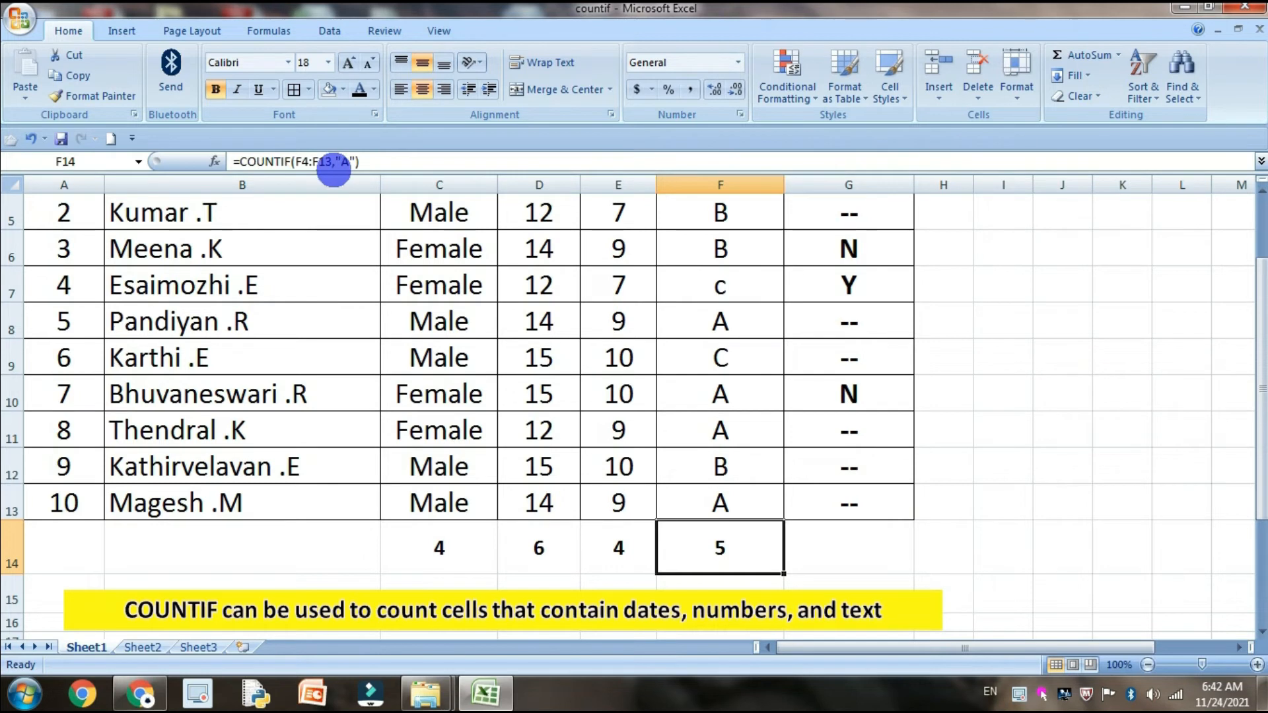
left_click(337, 161)
key("Delete")
key("Delete")
key("Delete")
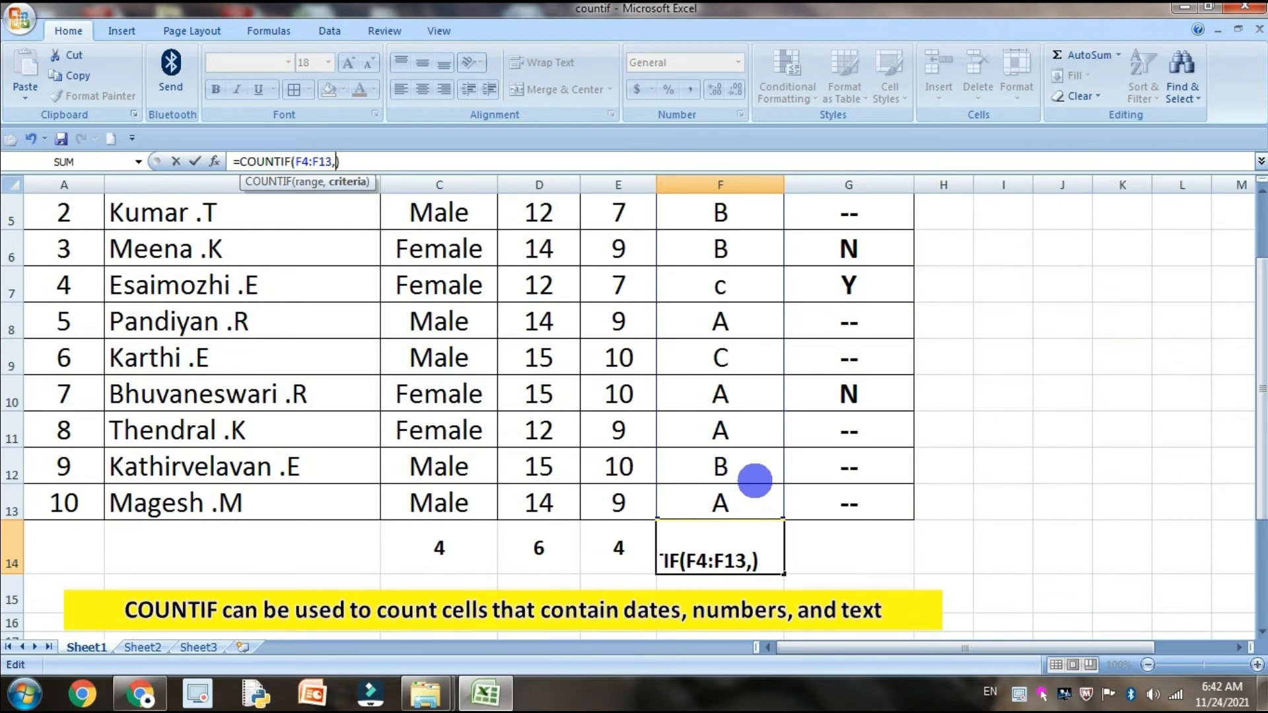
left_click(698, 457)
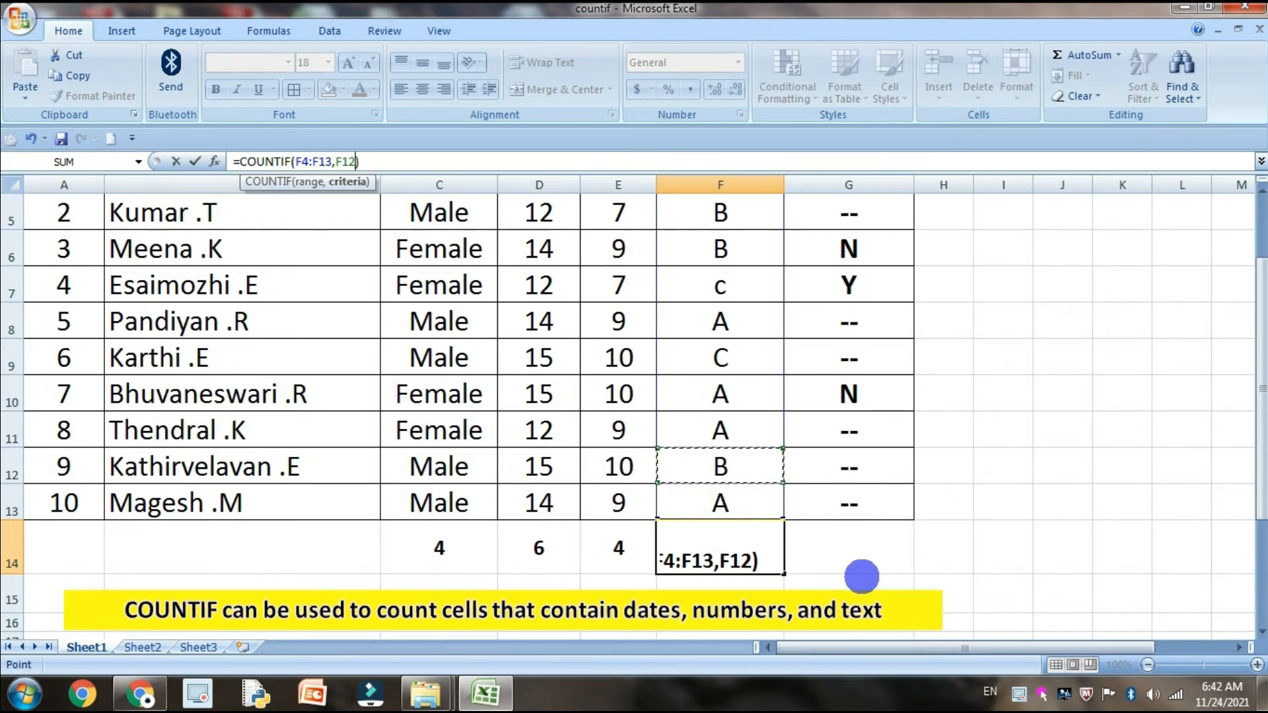
key("Return")
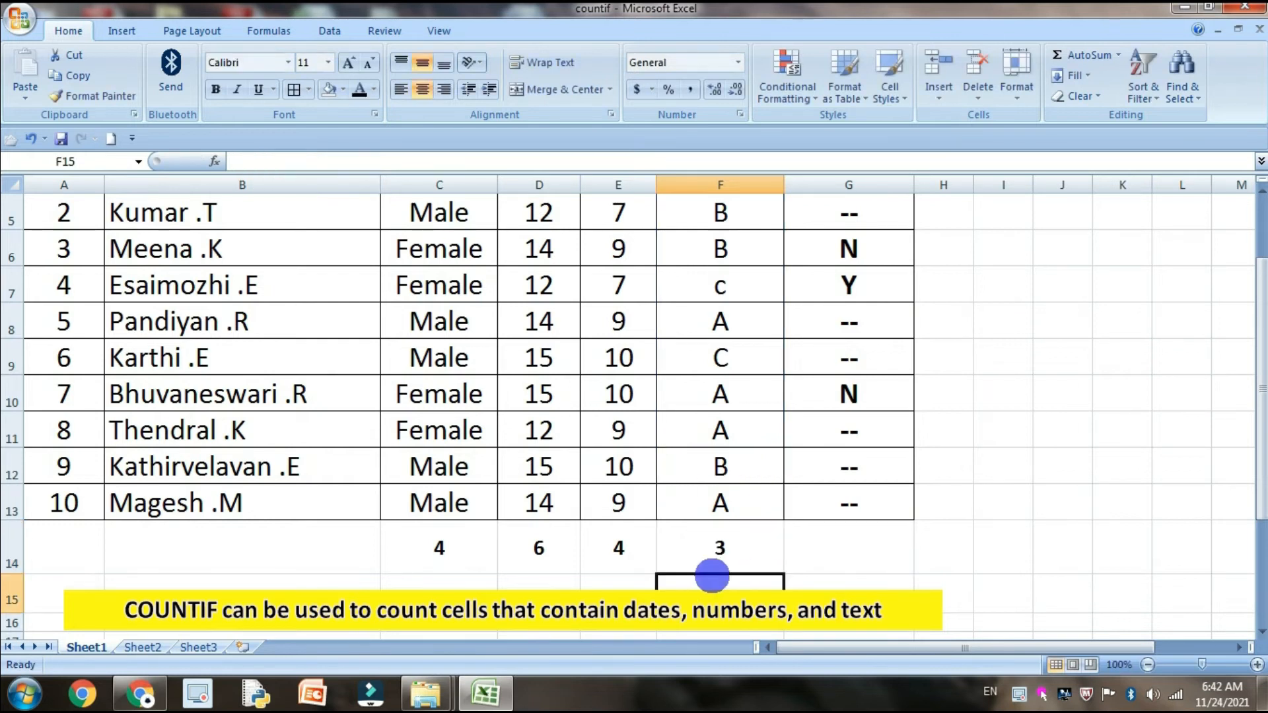
Check the Section cells containing B against the F14 count and inspect the criteria reference in its formula
left_click(732, 466)
left_click(743, 254)
left_click(743, 212)
scroll(749, 287, "up", 1)
scroll(731, 418, "down", 2)
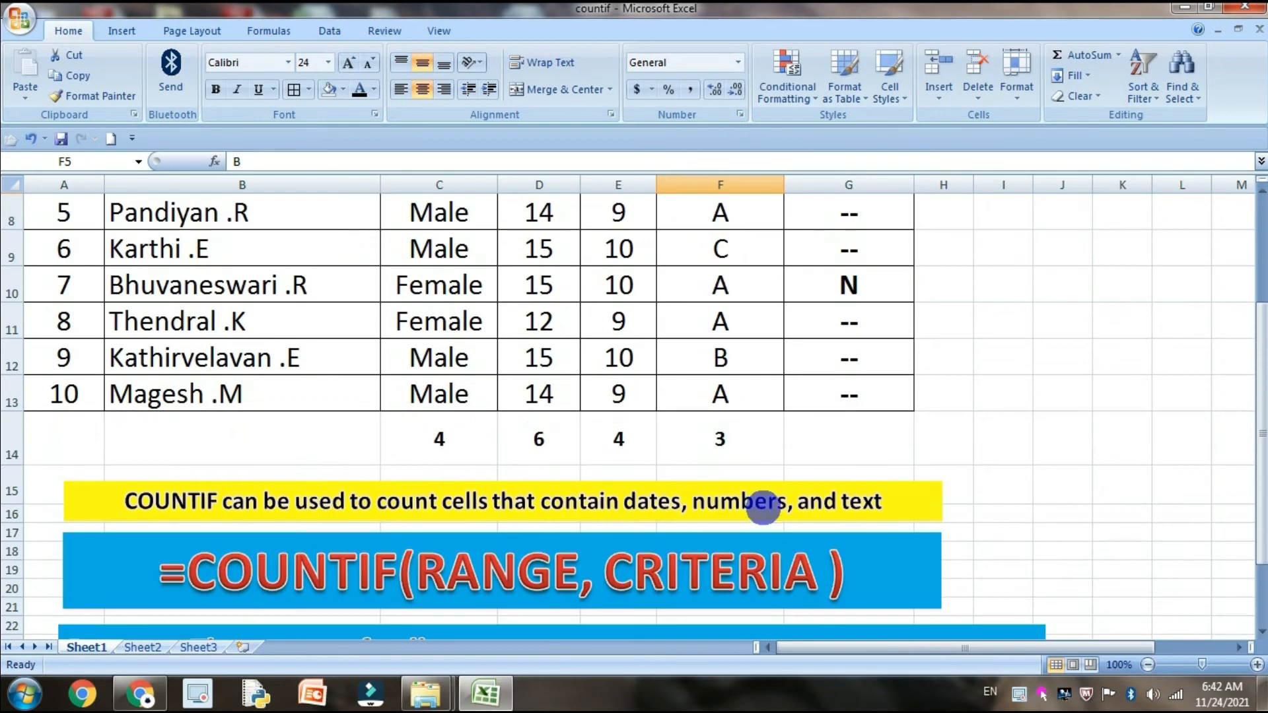
left_click(745, 448)
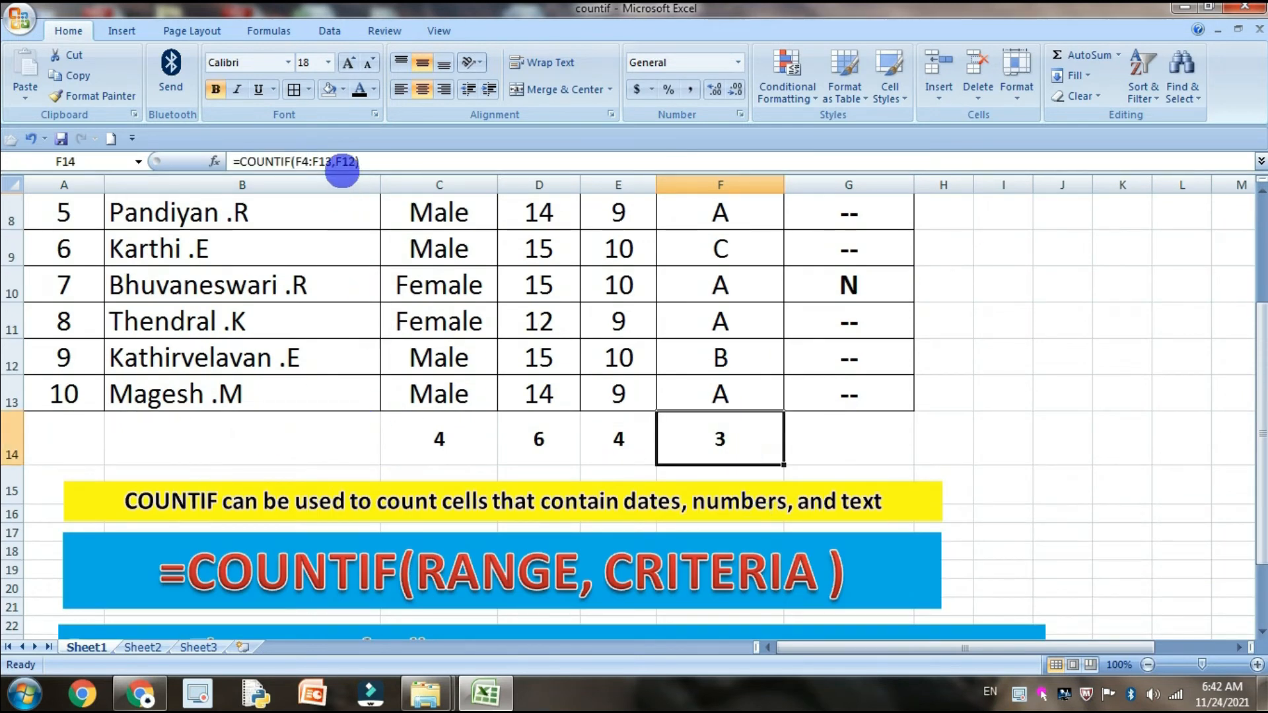
left_click(337, 161)
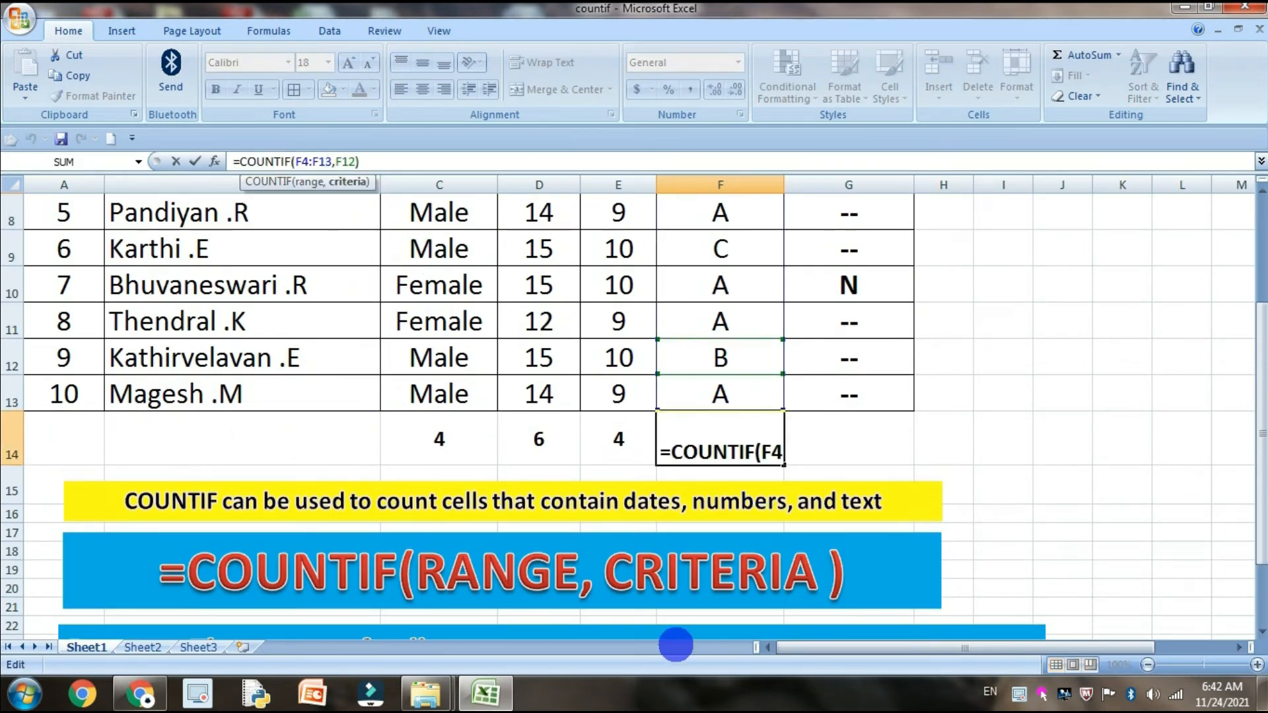
key("Escape")
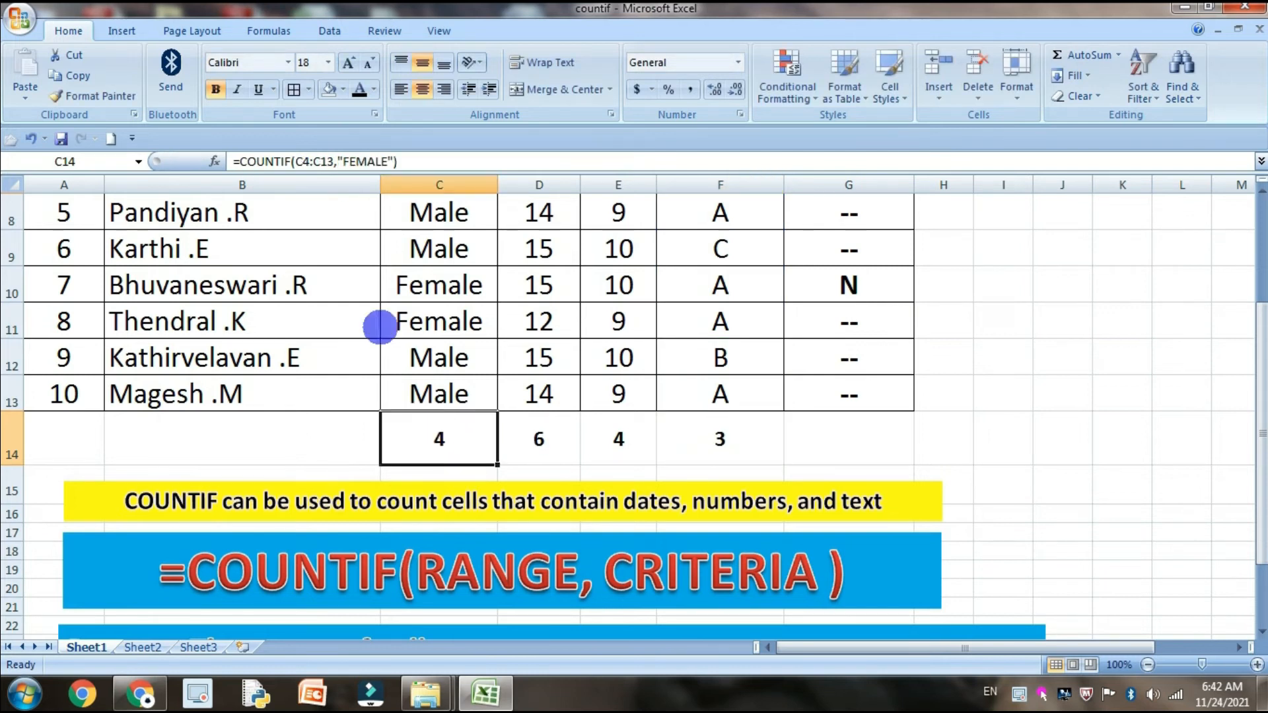
Replace the text criteria of the COUNTIF formula in C14 with a reference to cell C11
left_click(336, 161)
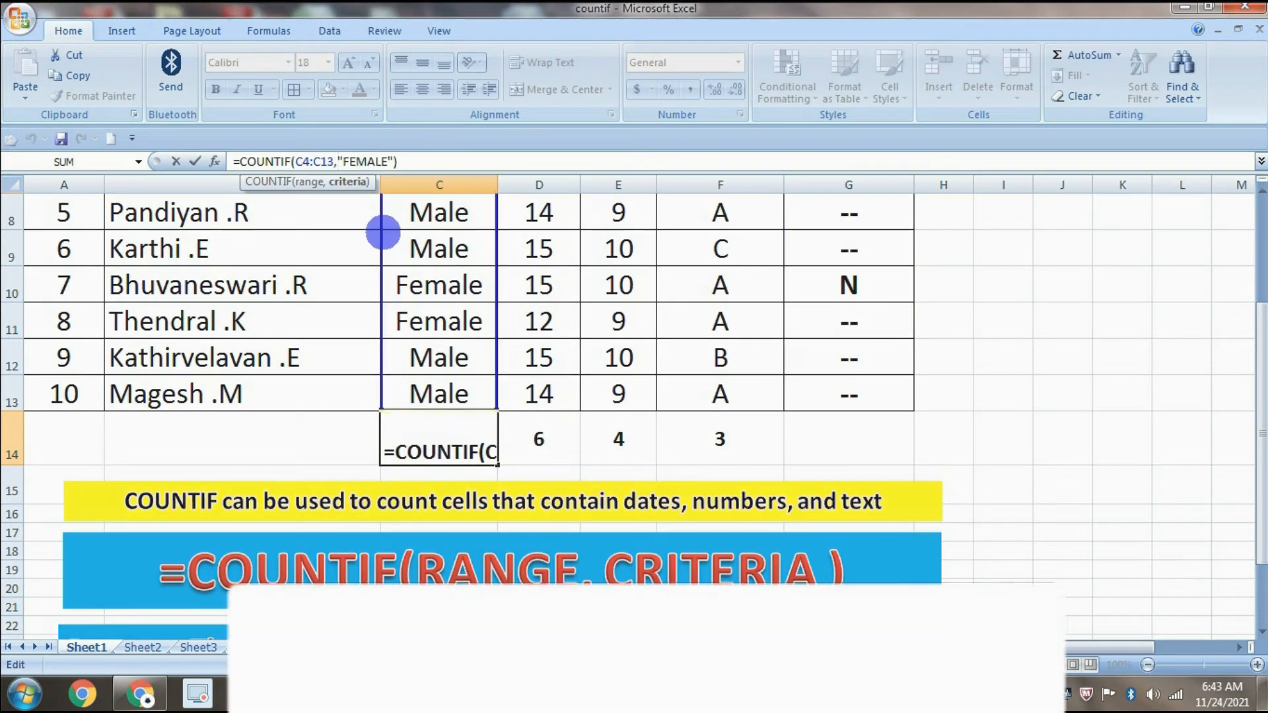
key("Delete")
key("Delete")
key("Delete")
key("Delete")
key("Delete")
key("Delete")
key("Delete")
key("Delete")
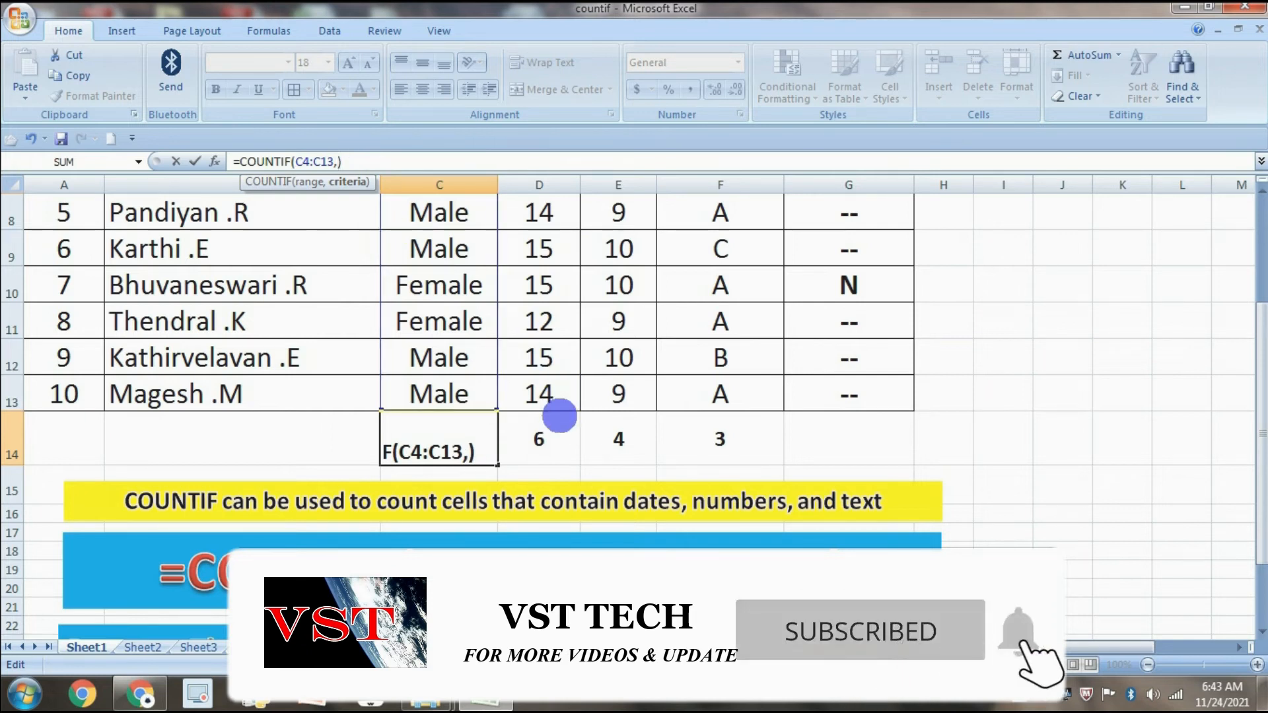
left_click(467, 322)
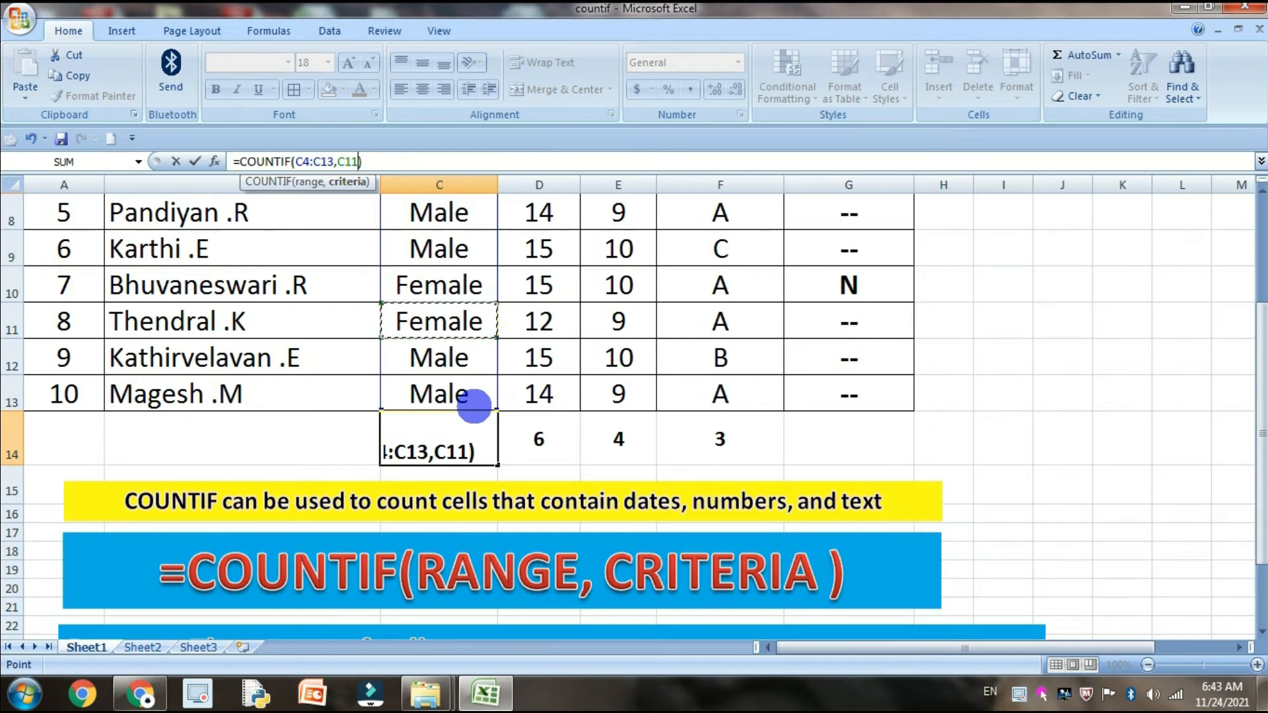
key("Return")
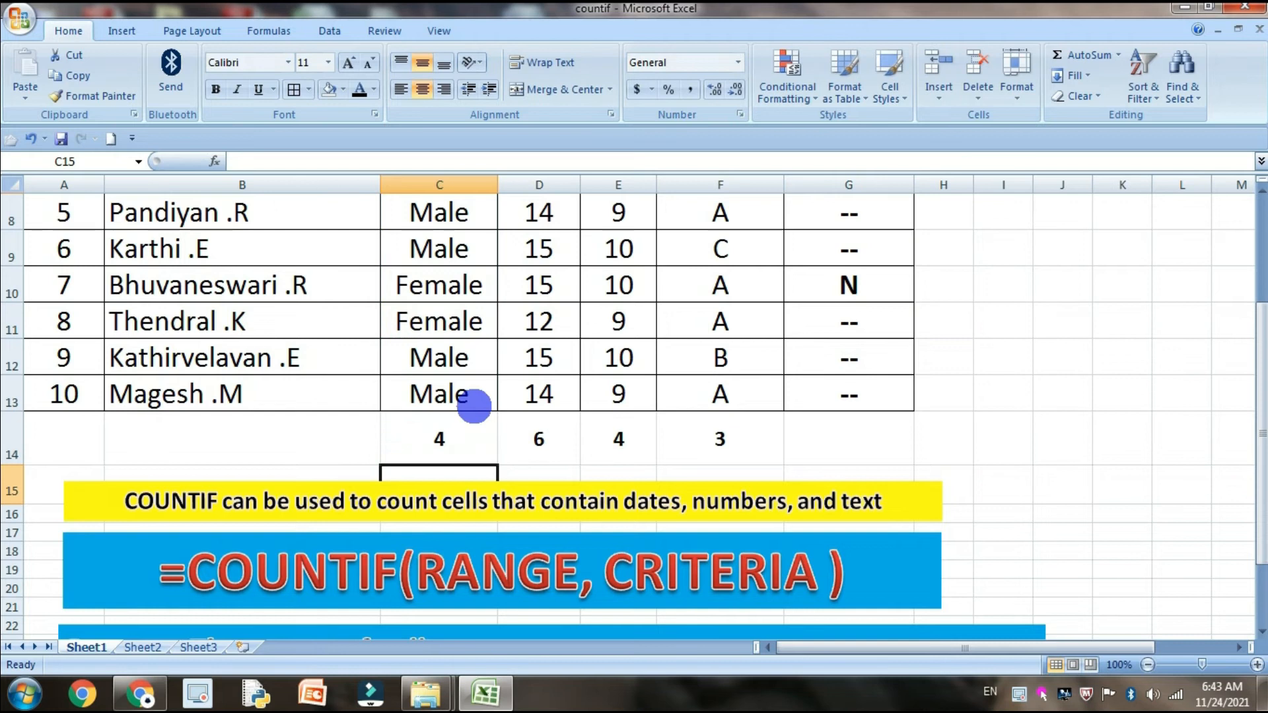
Change the criteria of the COUNTIF formula in C14 to the quoted text "FEMALE" and enter it
left_click(460, 441)
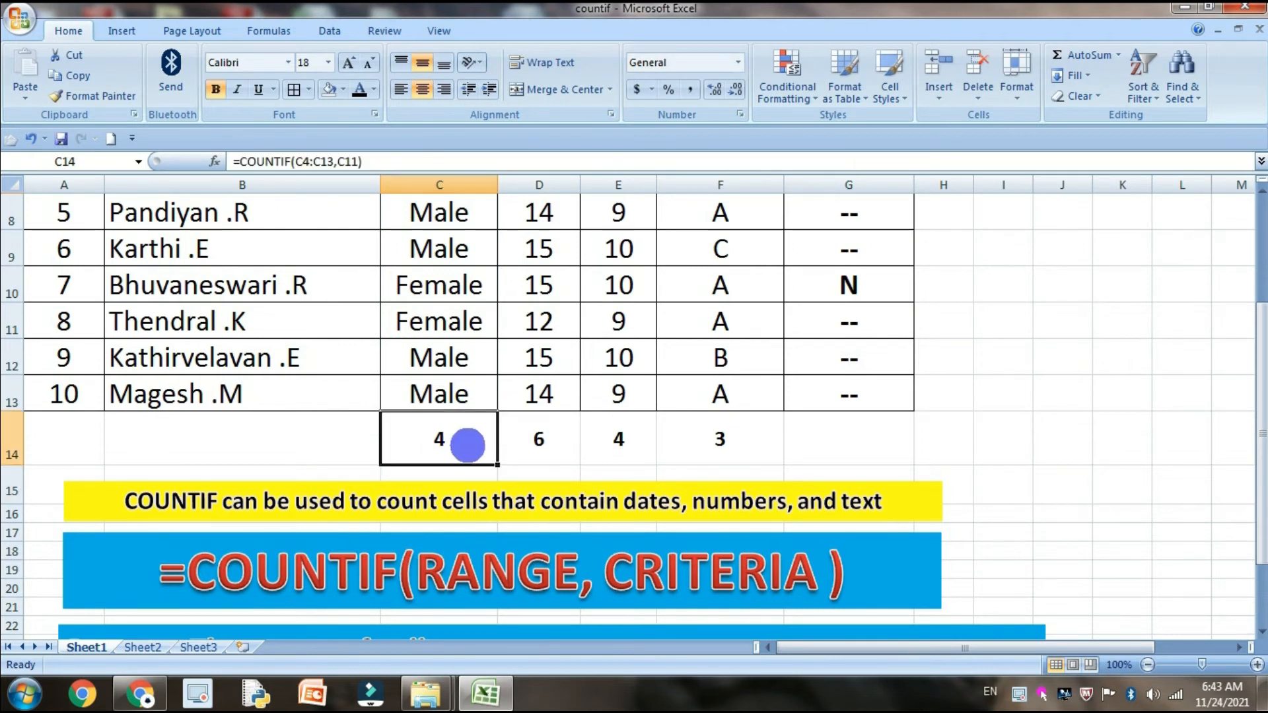
left_click(482, 295)
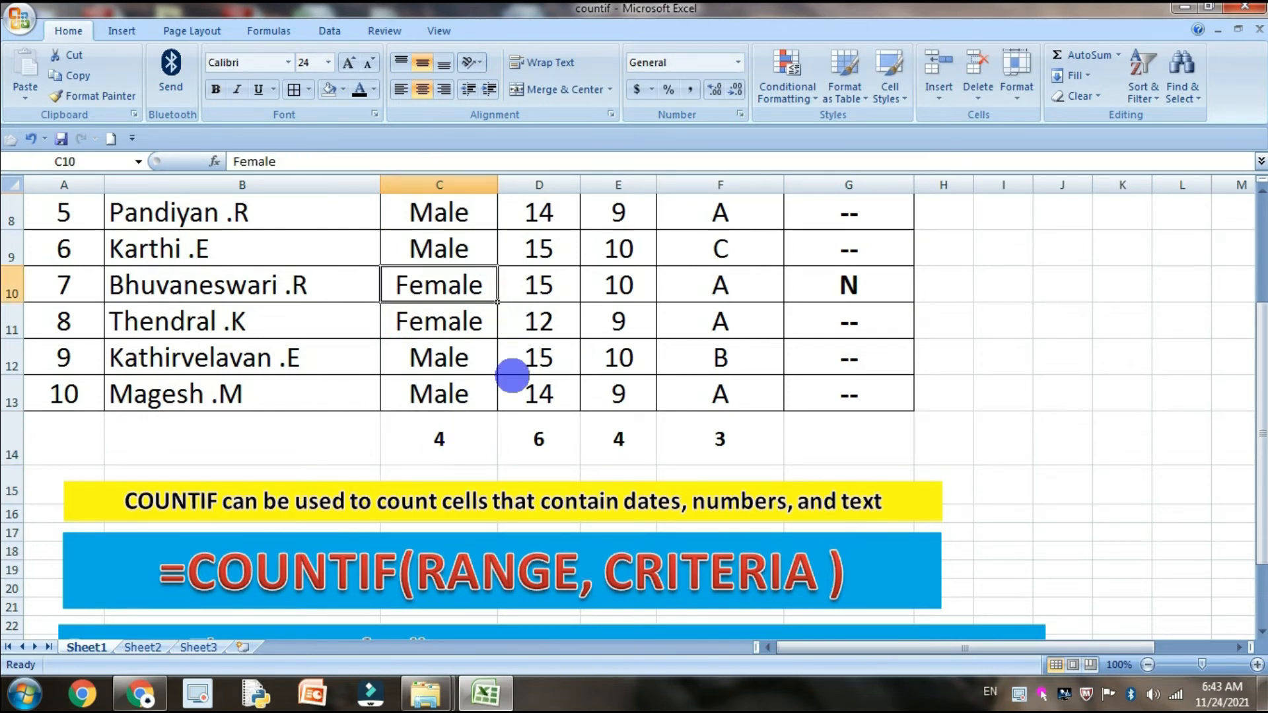
left_click(456, 434)
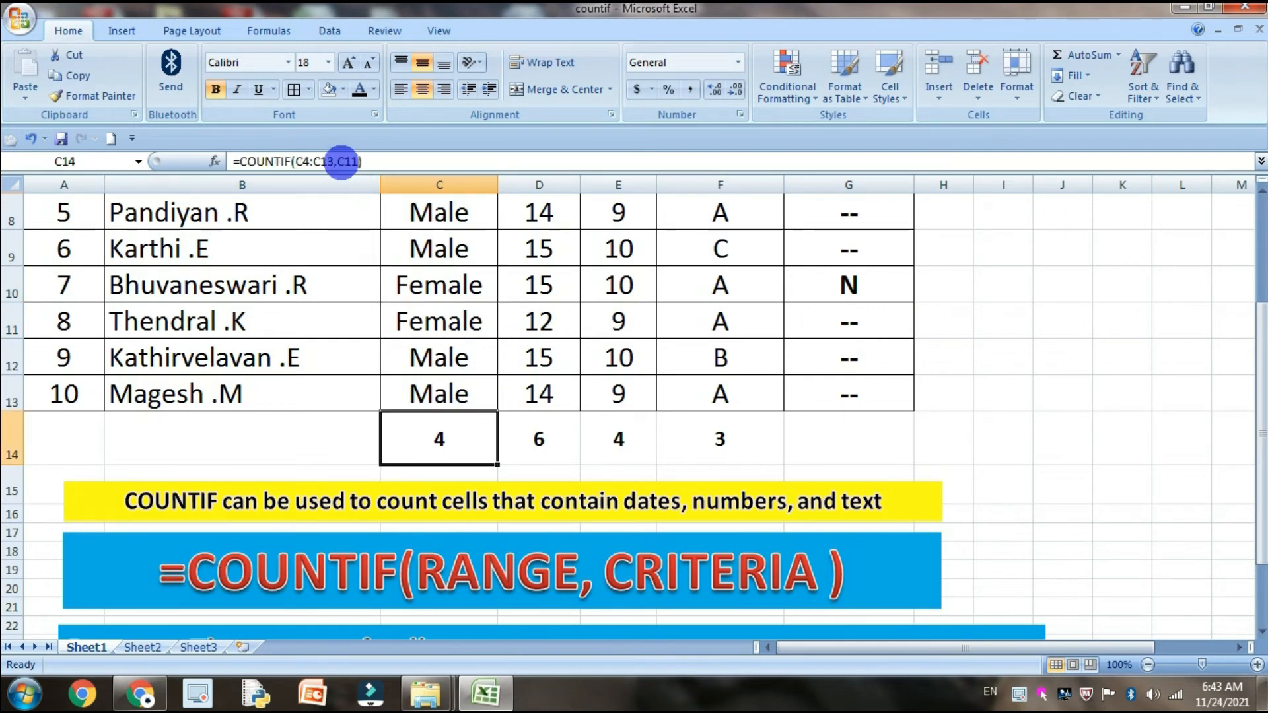
left_click(337, 161)
type("\"")
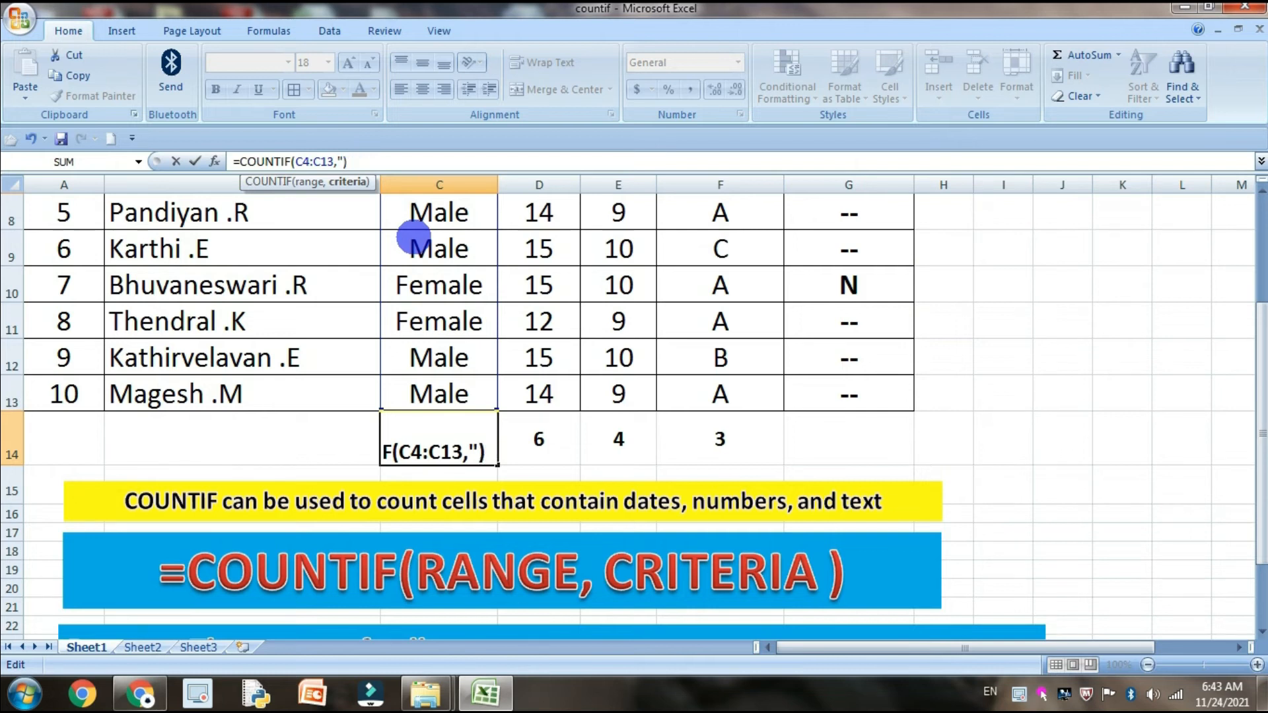
type("FEMA")
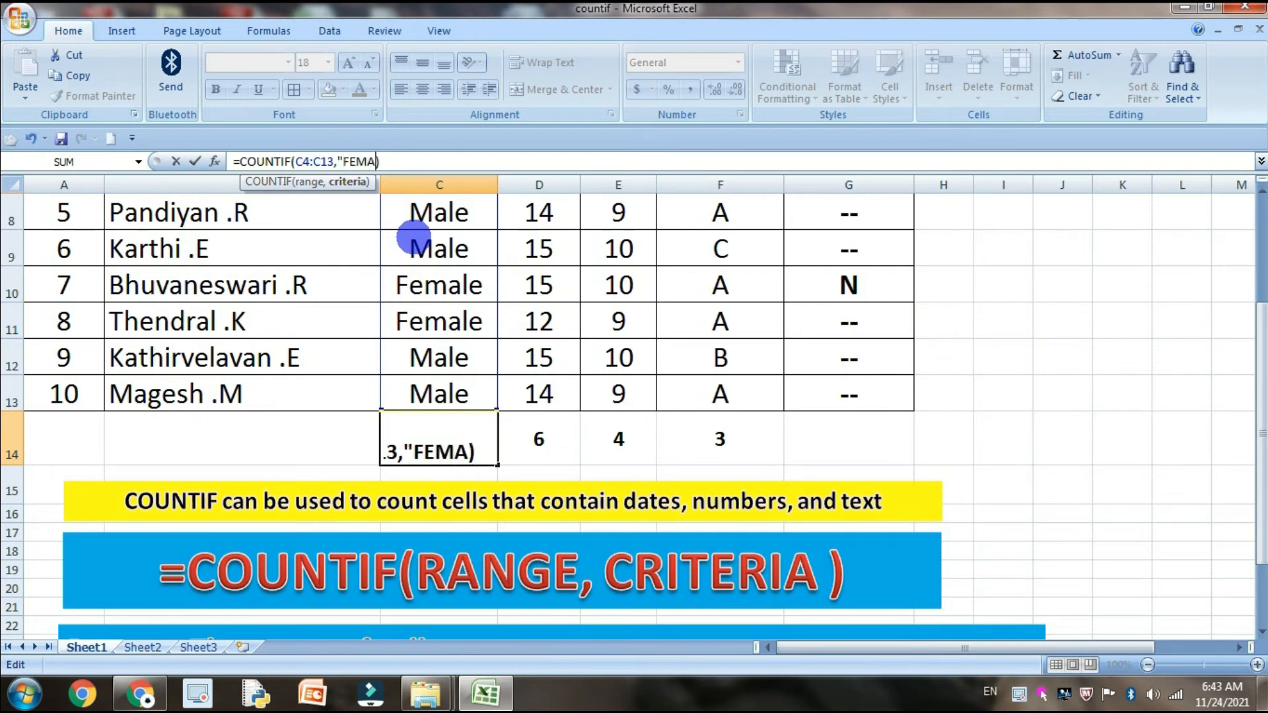
type("LE)")
key("BackSpace")
type("\")")
key("Return")
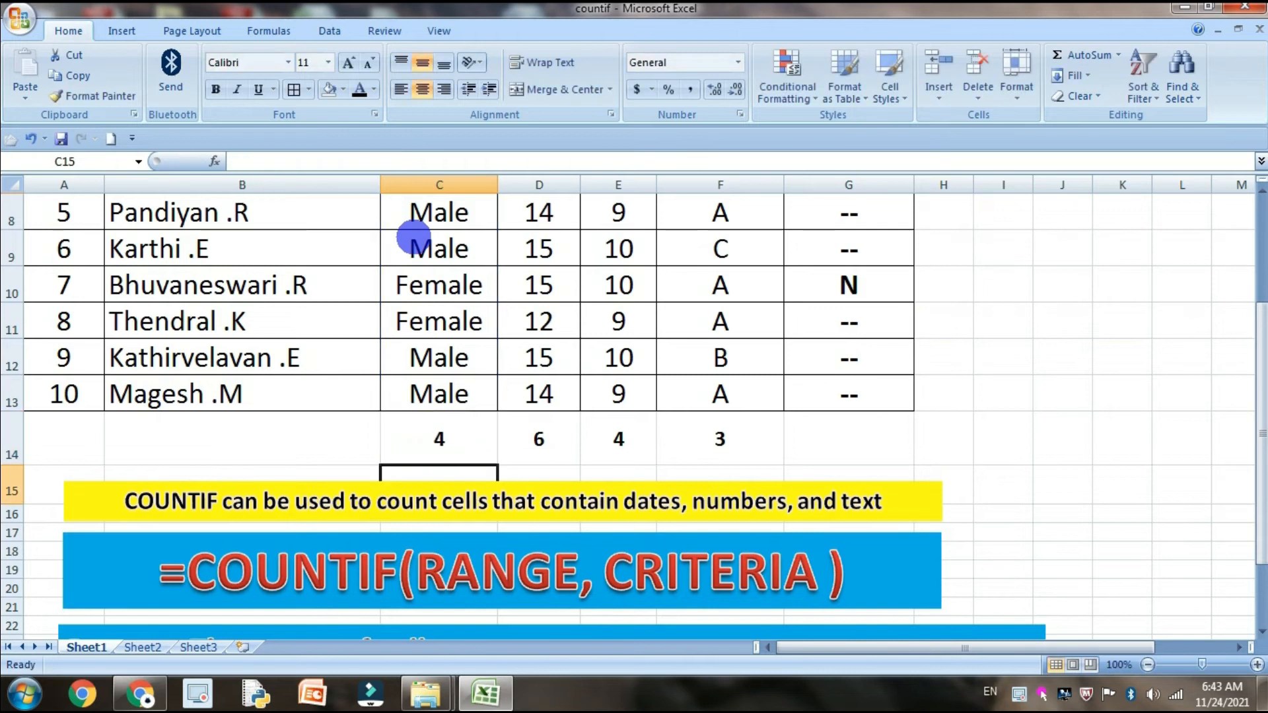
Start a COUNTIF formula in cell G14 with G4:G13 as its range
left_click(845, 444)
scroll(905, 423, "up", 2)
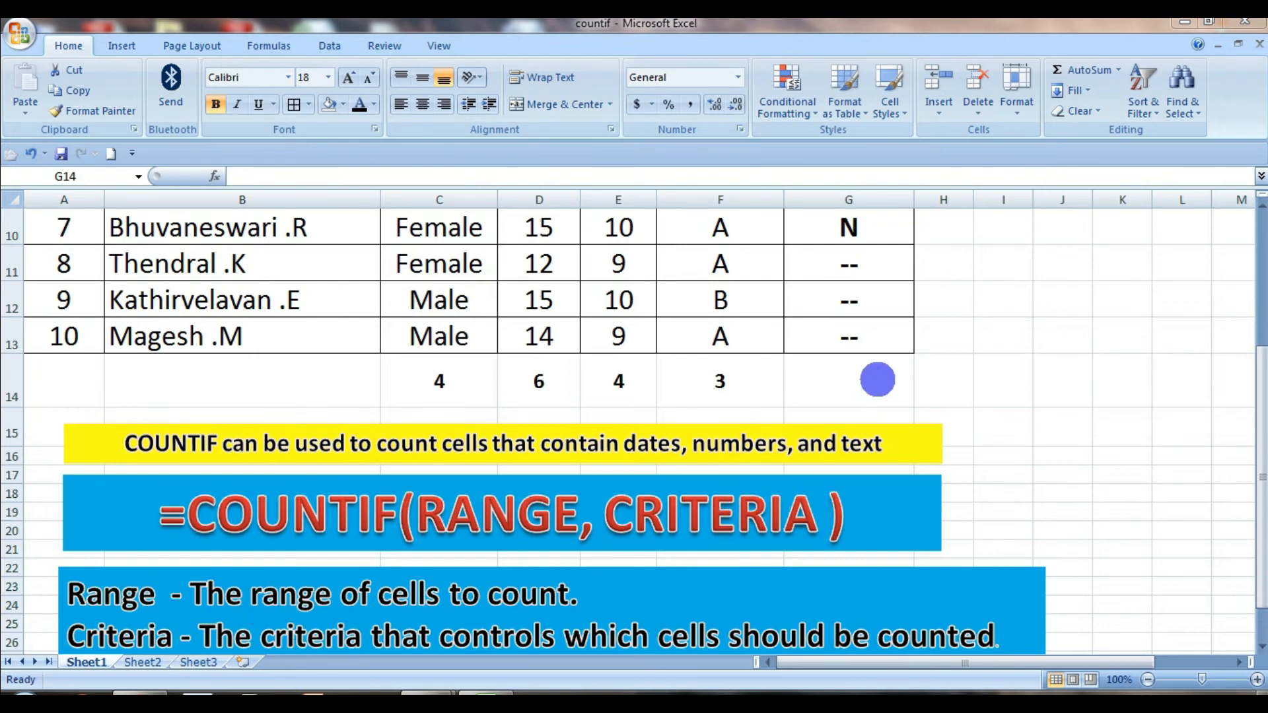
scroll(885, 416, "up", 3)
scroll(899, 464, "down", 2)
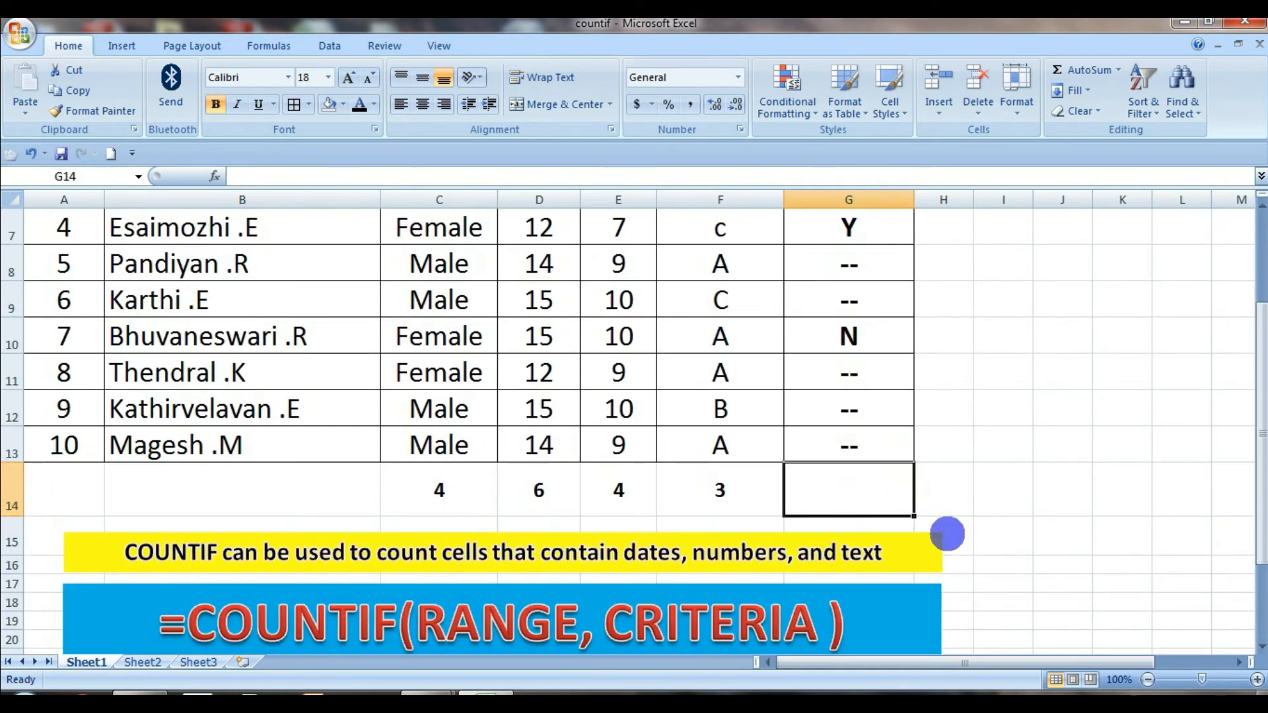
type("=COUNT")
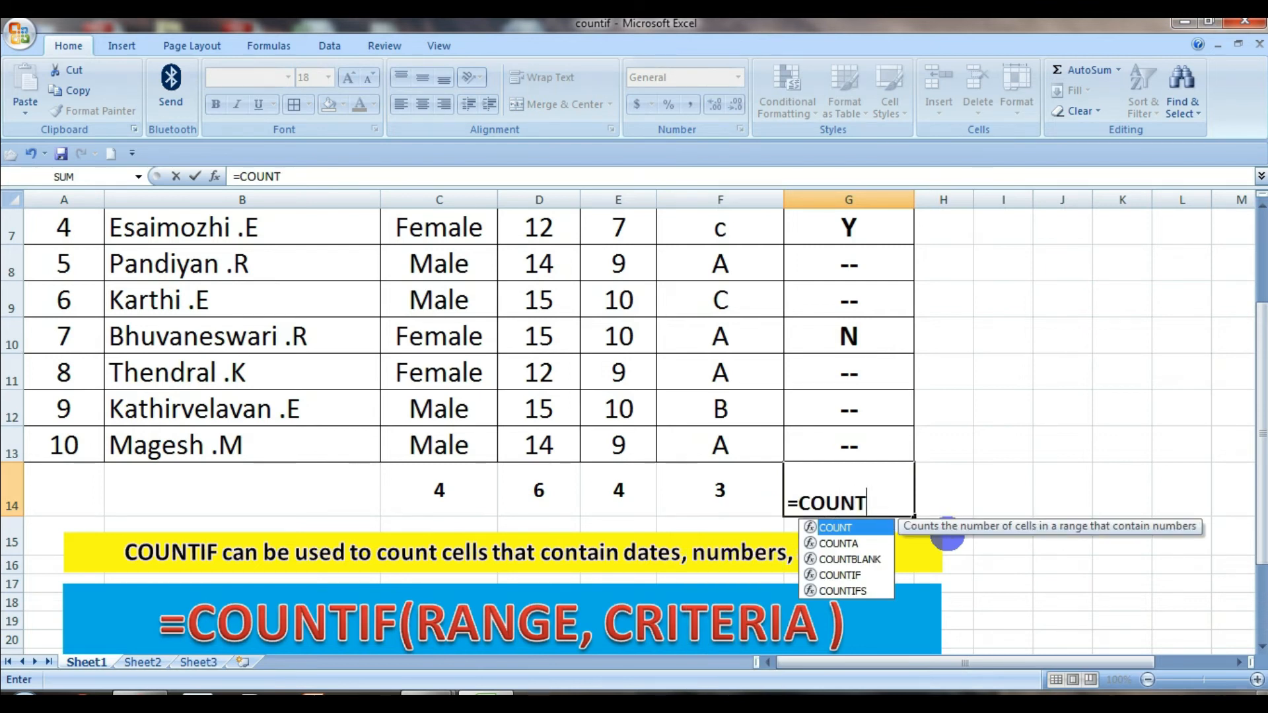
type("IF(")
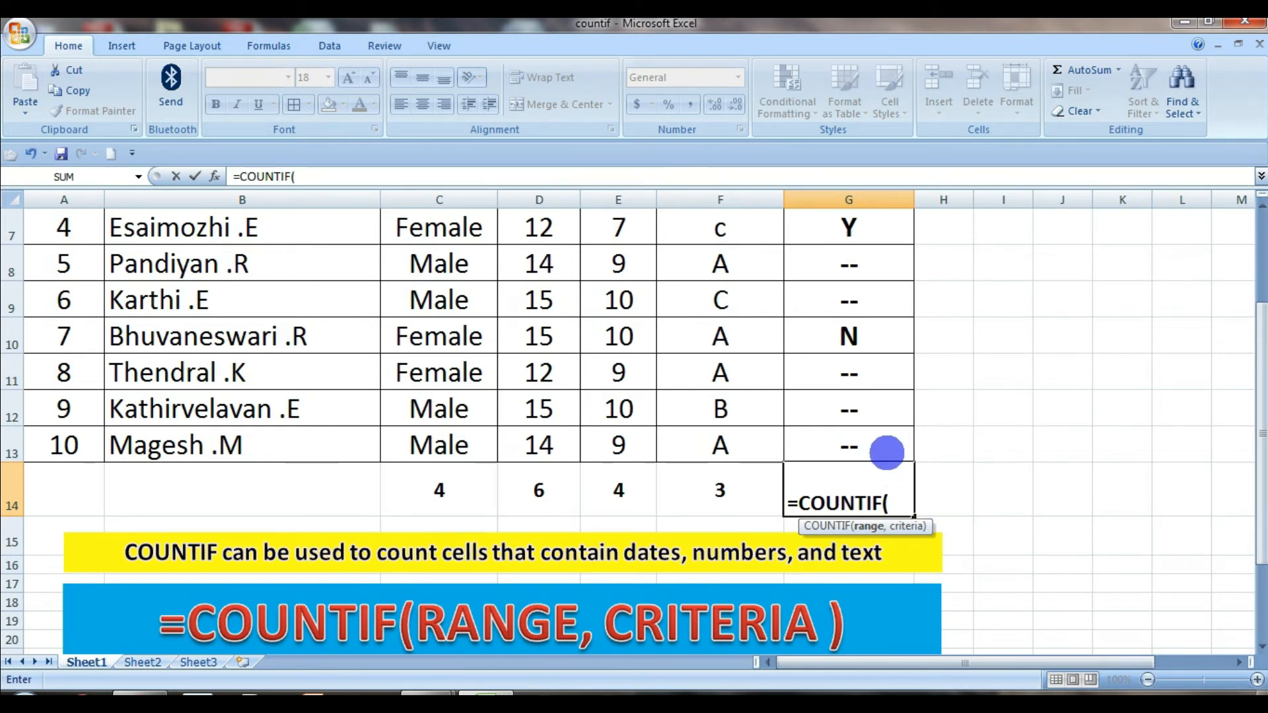
scroll(885, 445, "up", 2)
left_click(859, 308)
scroll(905, 487, "down", 3)
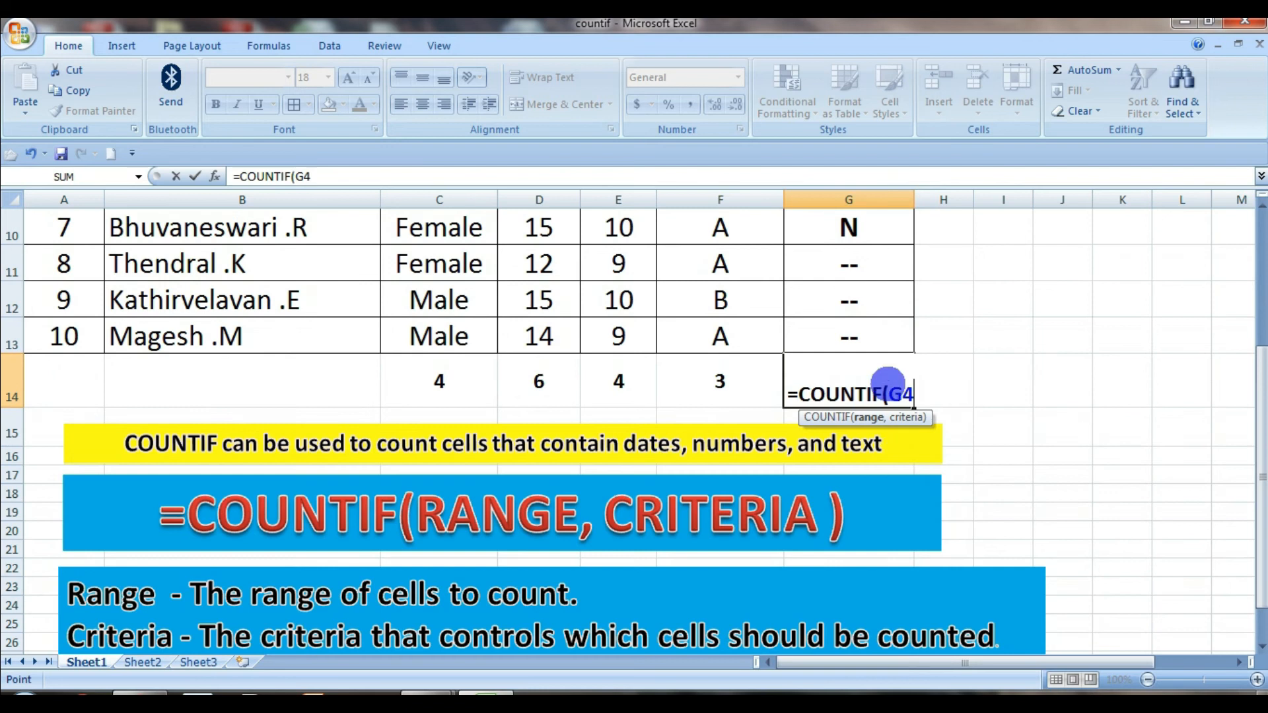
left_click(891, 342, "shift")
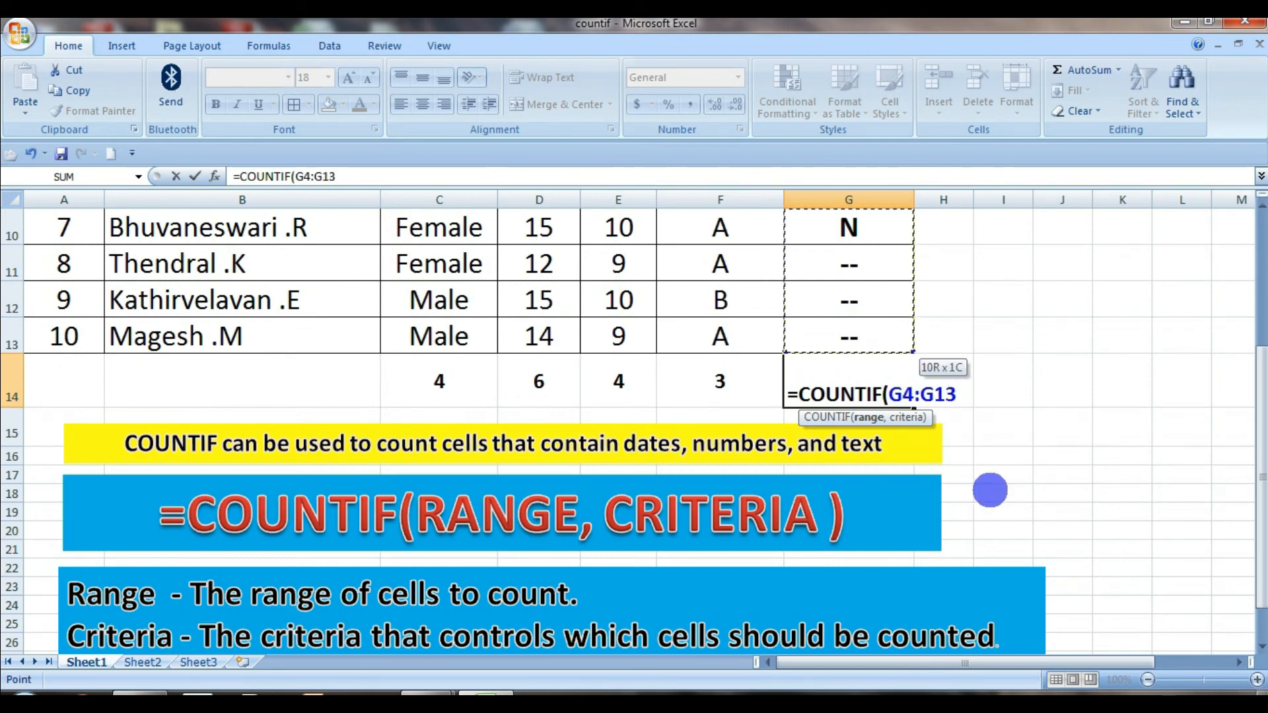
Use cell G12 as the criteria of the COUNTIF formula in G14 and enter it
type(",")
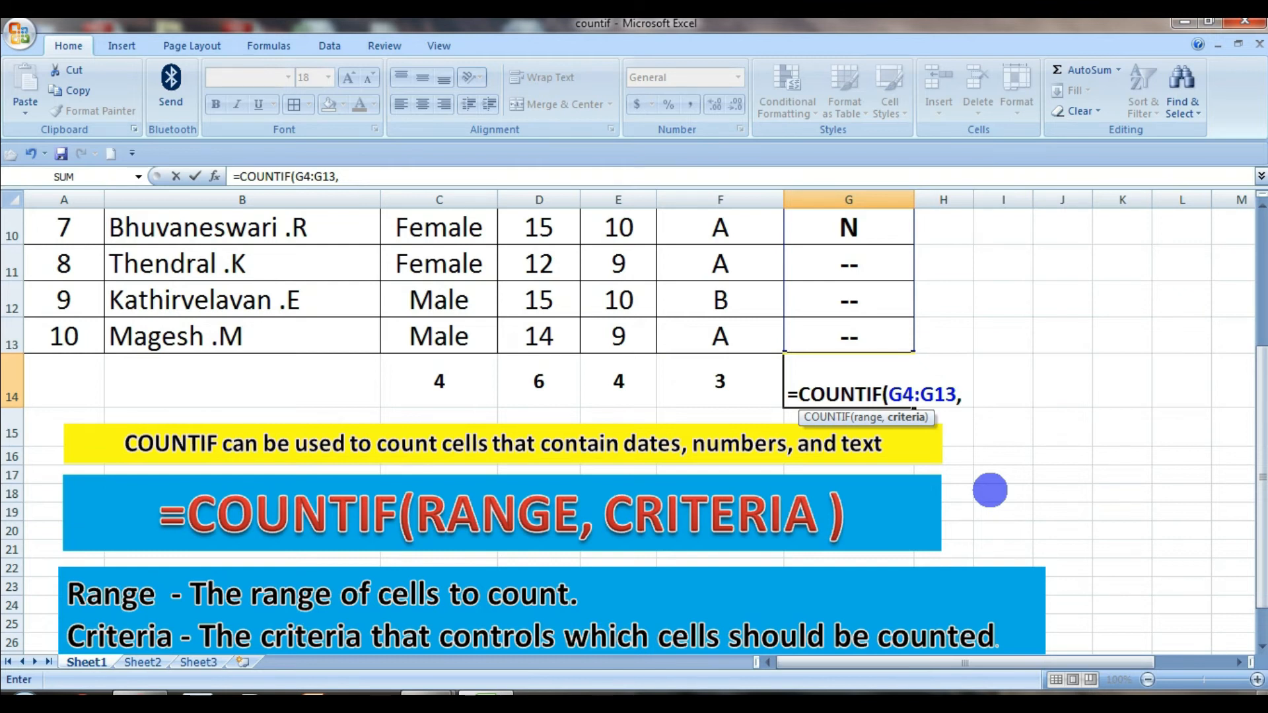
left_click(845, 307)
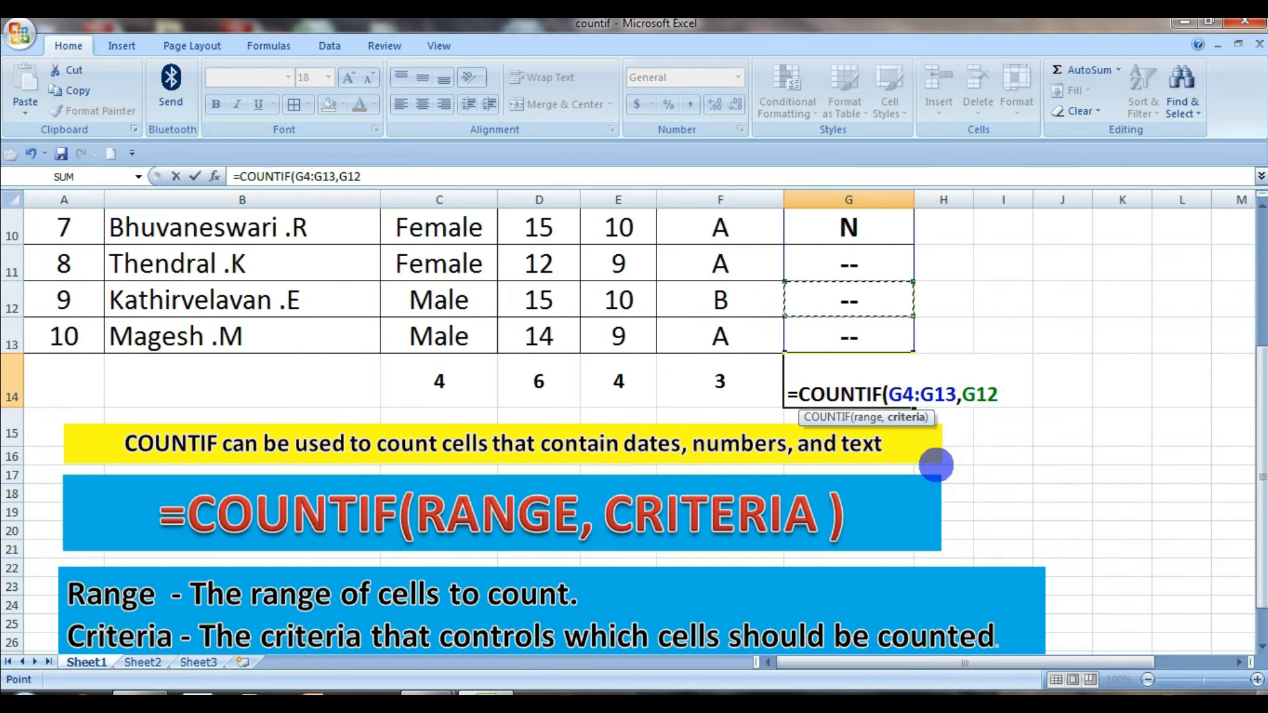
type(")")
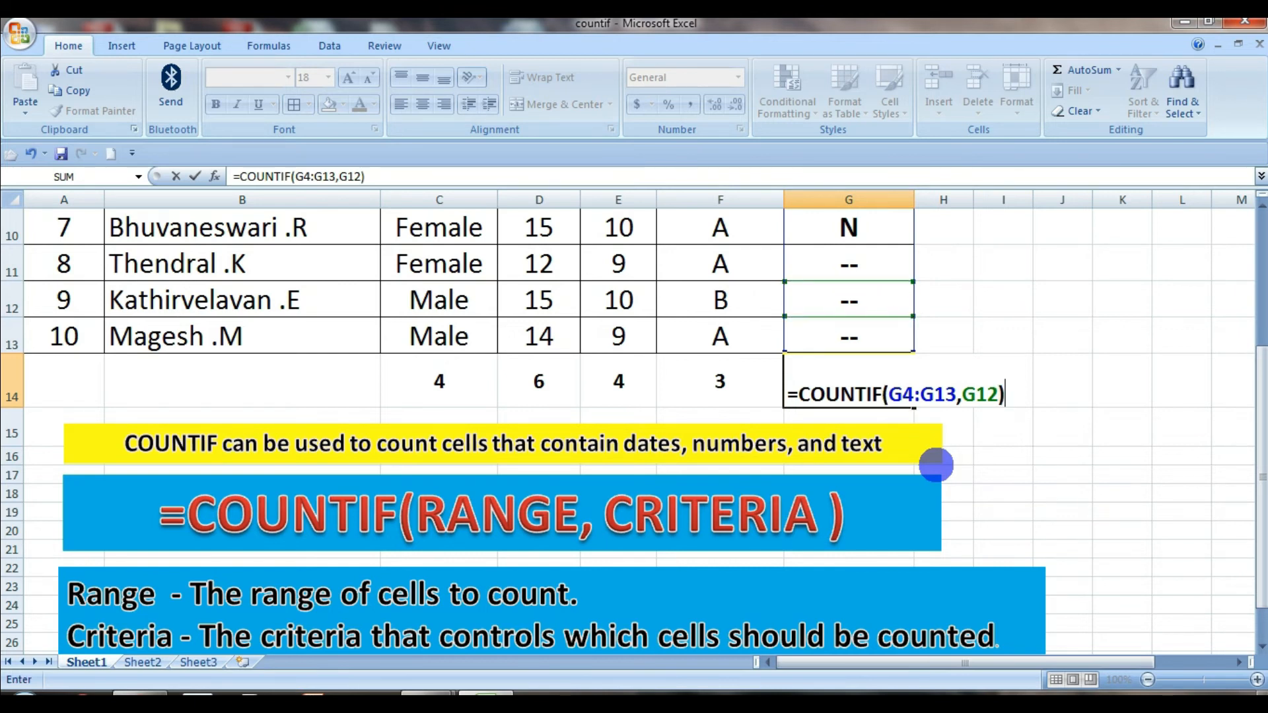
key("Return")
Check the column G cells containing "--" against the count in G14
left_click(865, 264)
scroll(937, 327, "up", 2)
left_click(872, 406)
left_click(875, 373)
left_click(876, 271)
scroll(970, 365, "down", 1)
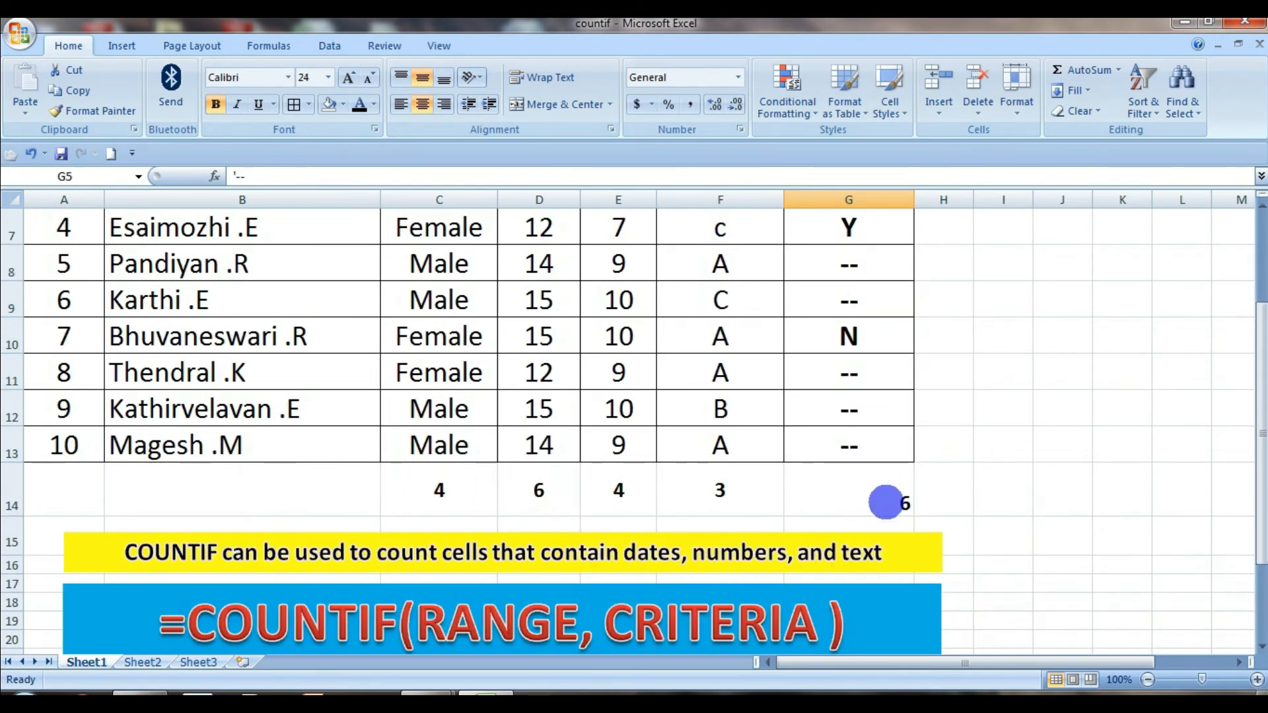
Replace the G12 reference in the G14 COUNTIF formula with the quoted text "N" and enter it
left_click(886, 500)
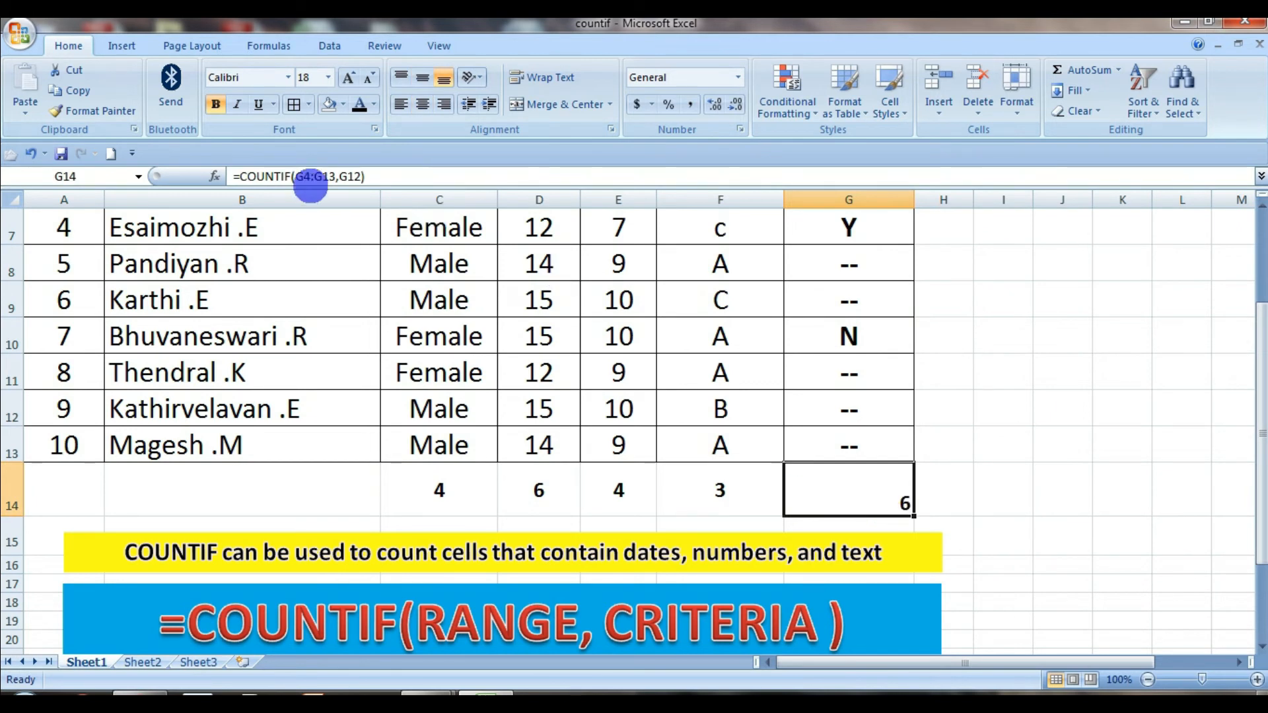
left_click(336, 176)
key("Right")
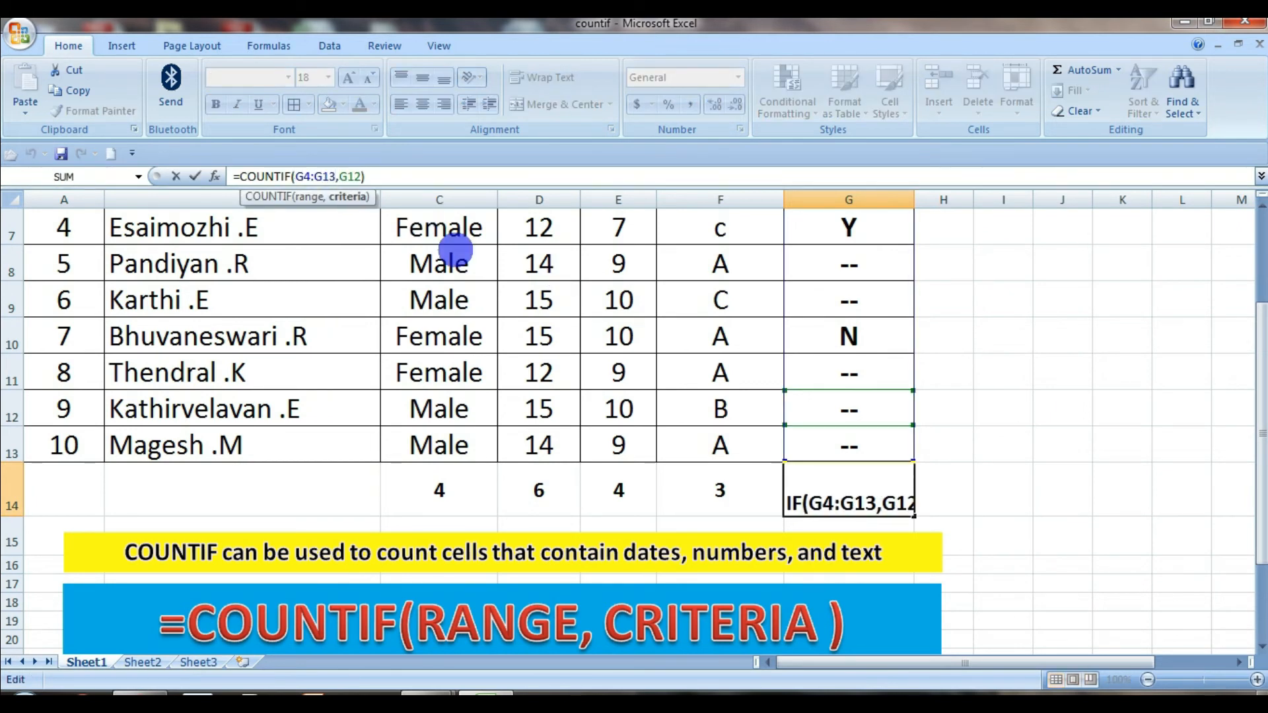
key("Delete")
key("Delete")
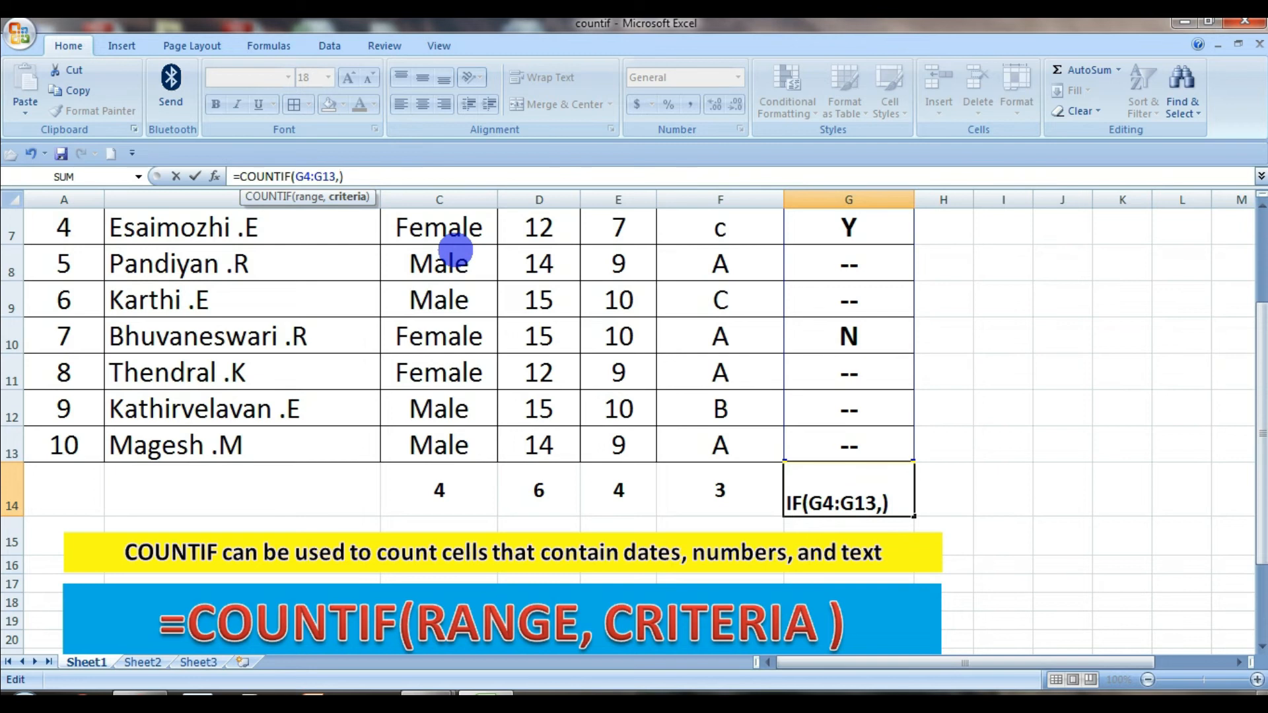
type("\"N\"")
key("Return")
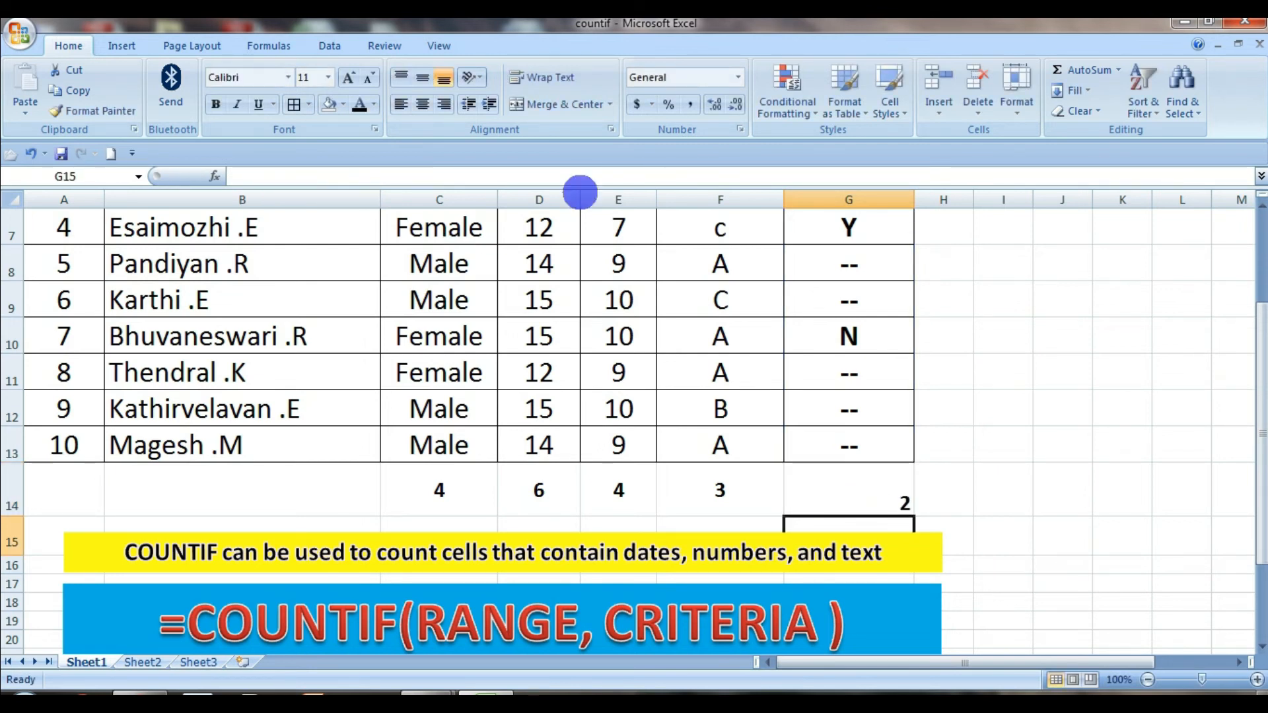
Switch to Sheet3 and look over the students' P and A attendance marks for days 1 to 30
scroll(658, 386, "up", 2)
scroll(824, 370, "down", 1)
scroll(860, 432, "down", 2)
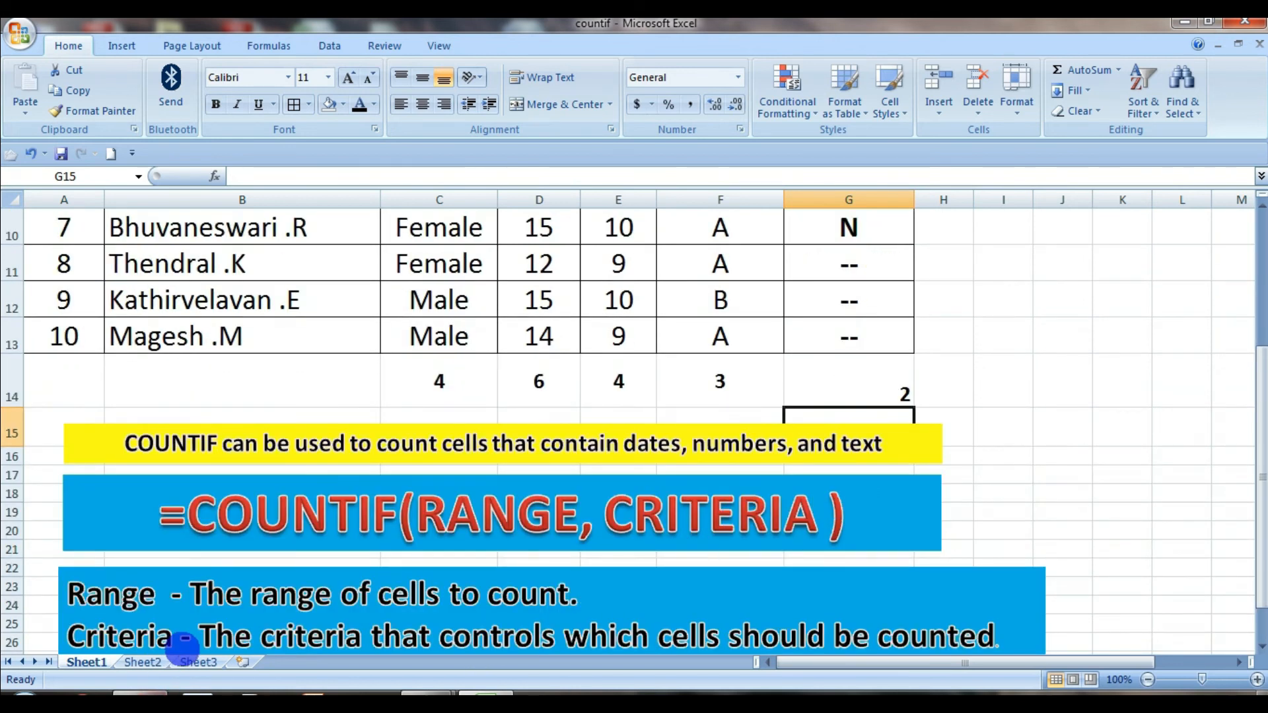
left_click(197, 661)
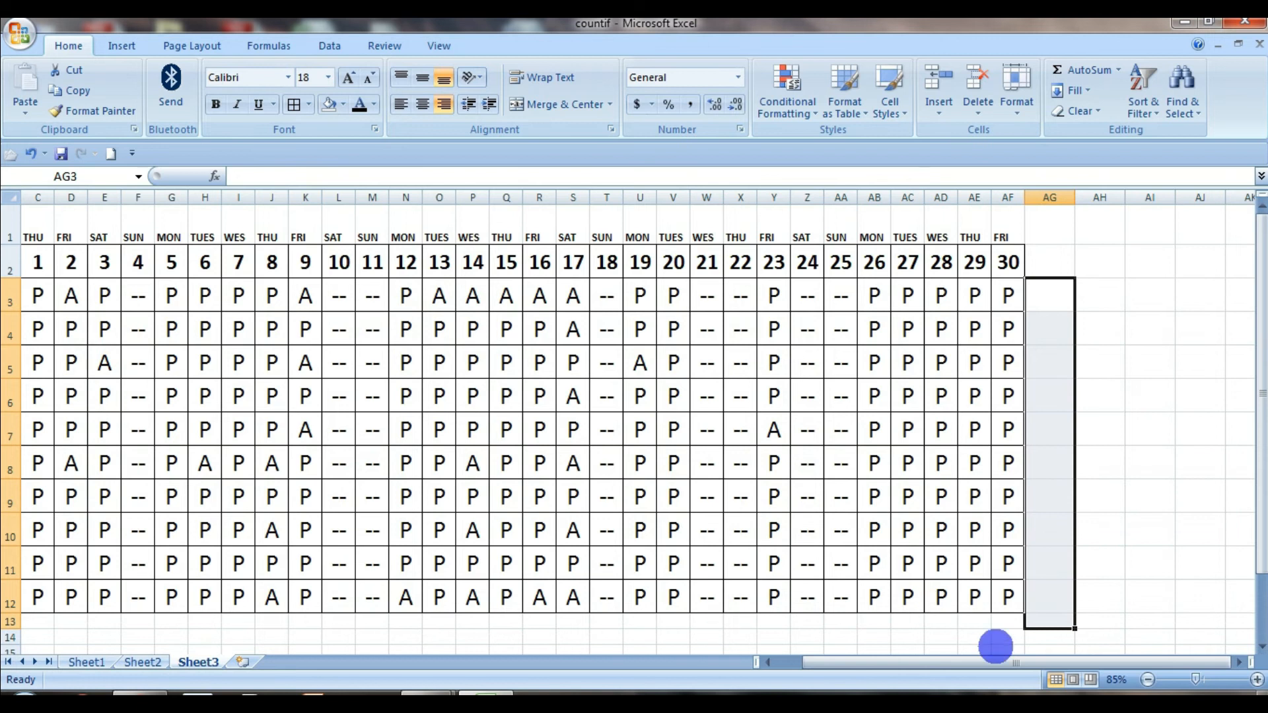
left_click_drag(997, 661, 968, 661)
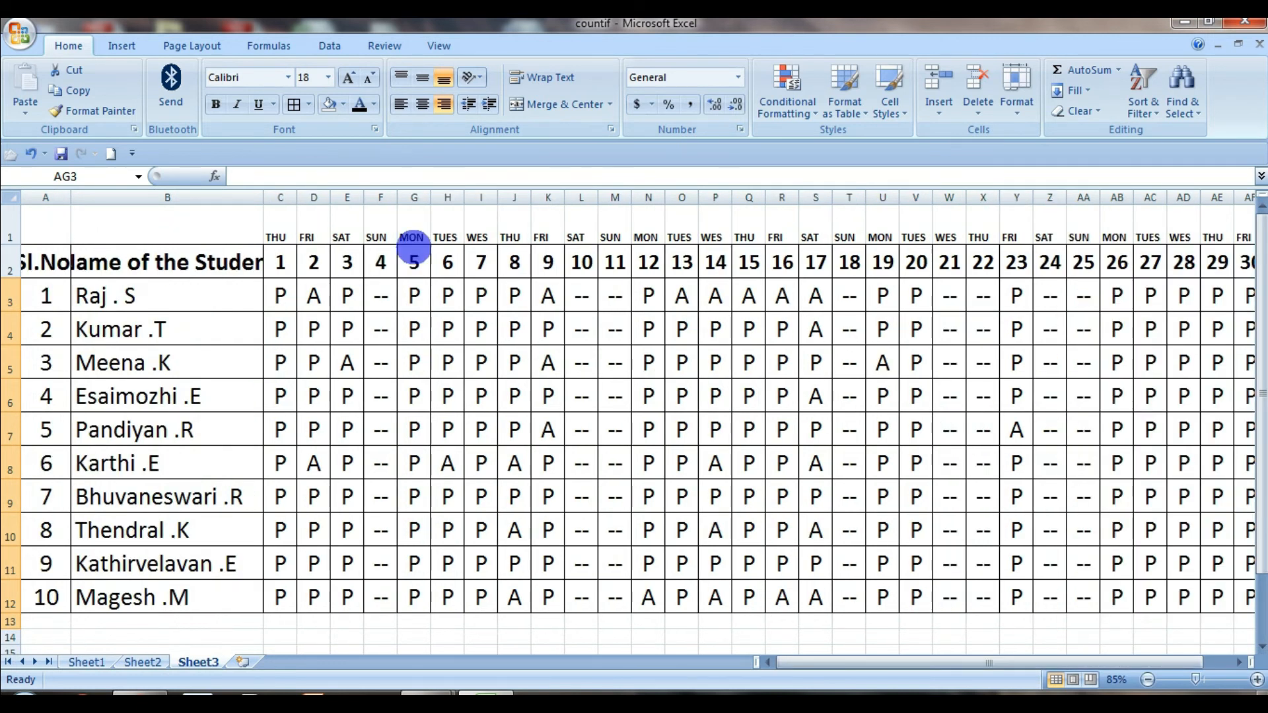
left_click_drag(794, 665, 922, 668)
left_click(1101, 400)
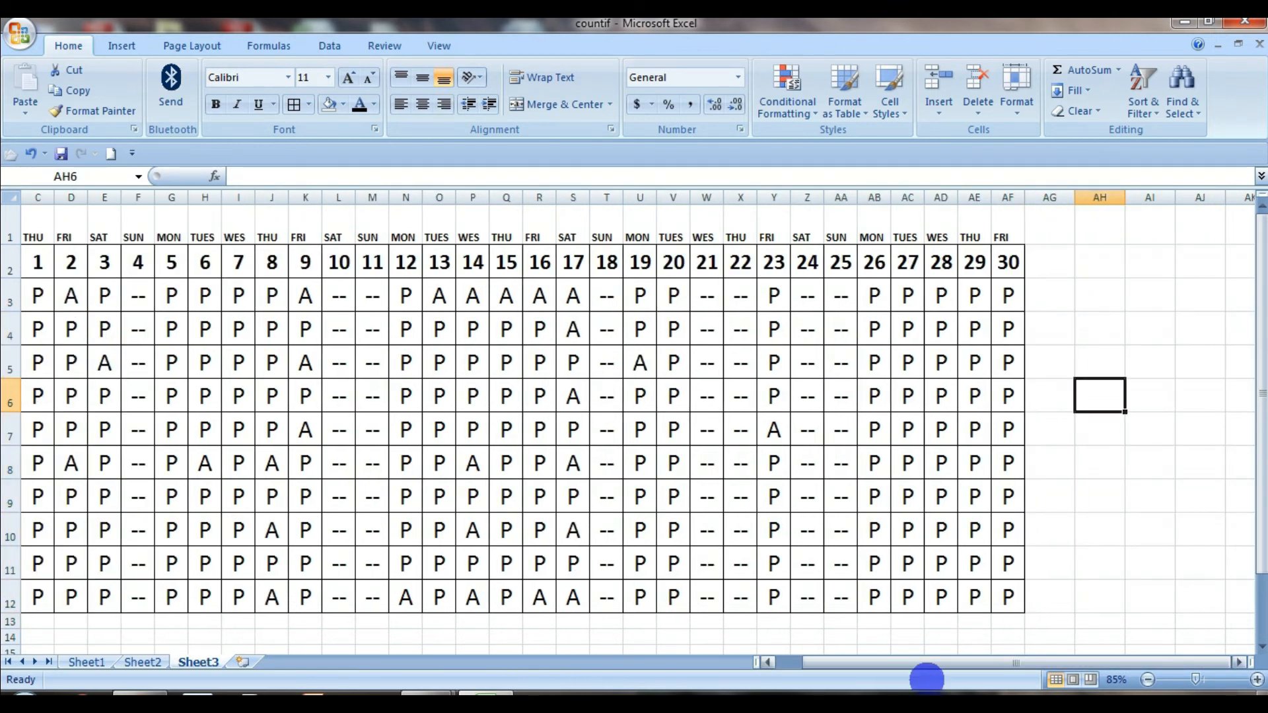
left_click_drag(703, 299, 705, 598)
left_click_drag(530, 292, 538, 462)
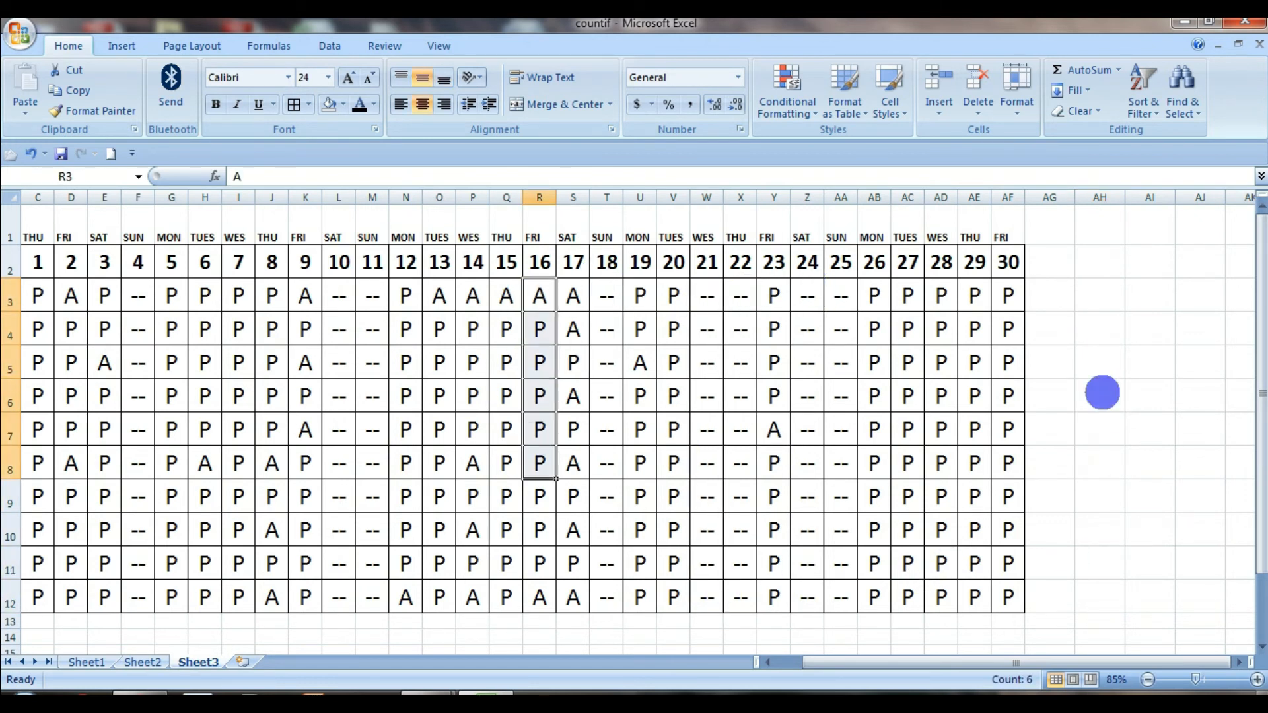
Start a COUNTIF formula in cell AG3, beside the first student's attendance row
left_click(1060, 300)
mouse_move(1093, 662)
left_mouse_down()
mouse_move(883, 670)
mouse_move(1108, 663)
left_mouse_up()
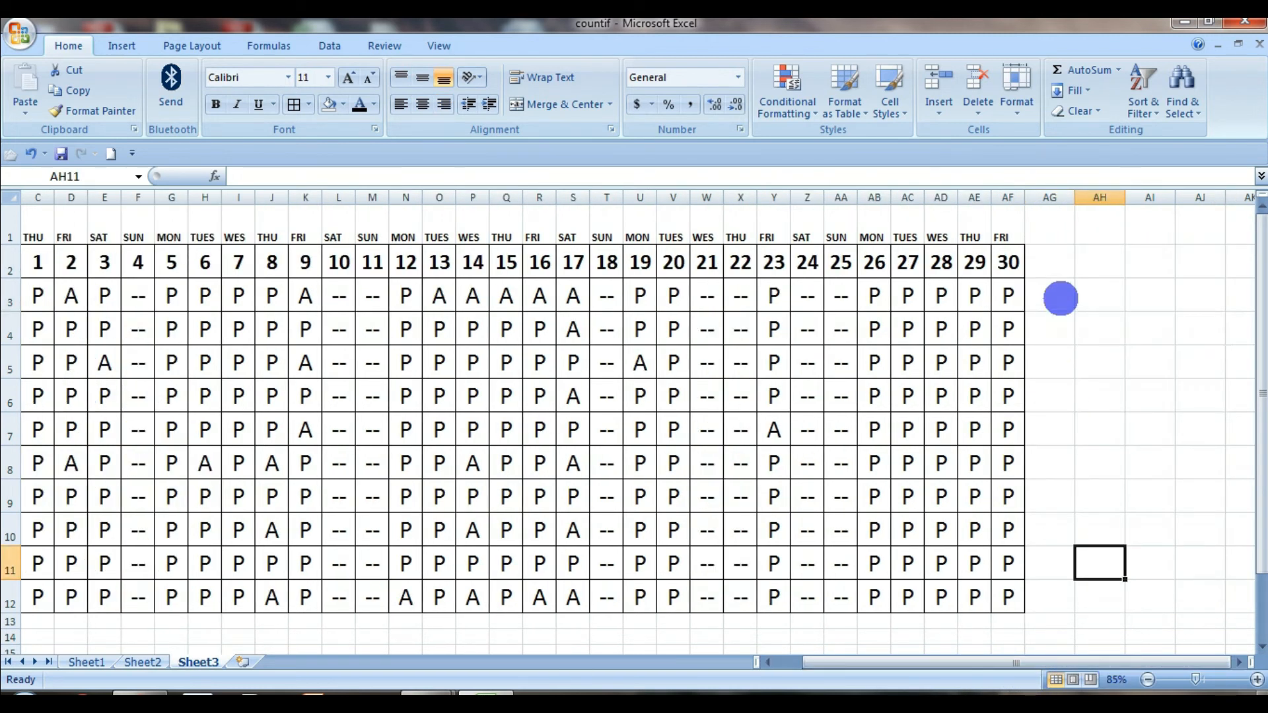
type("=C")
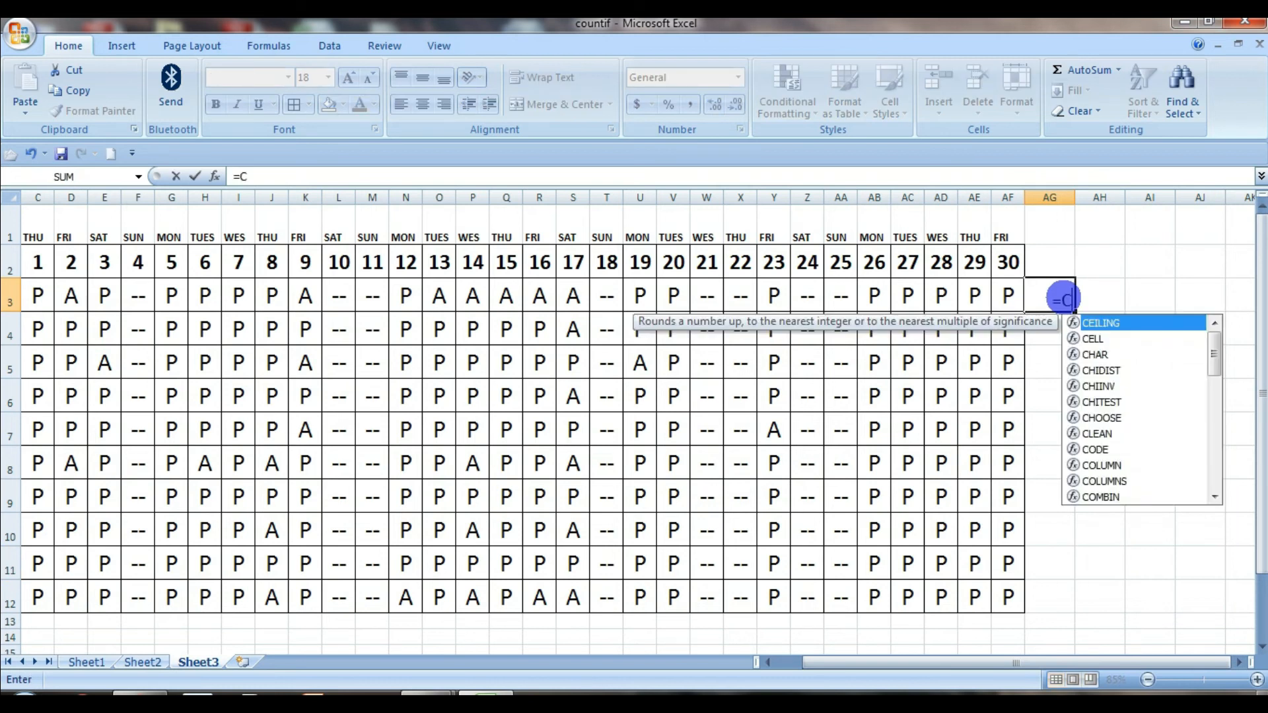
type("OUNTIF")
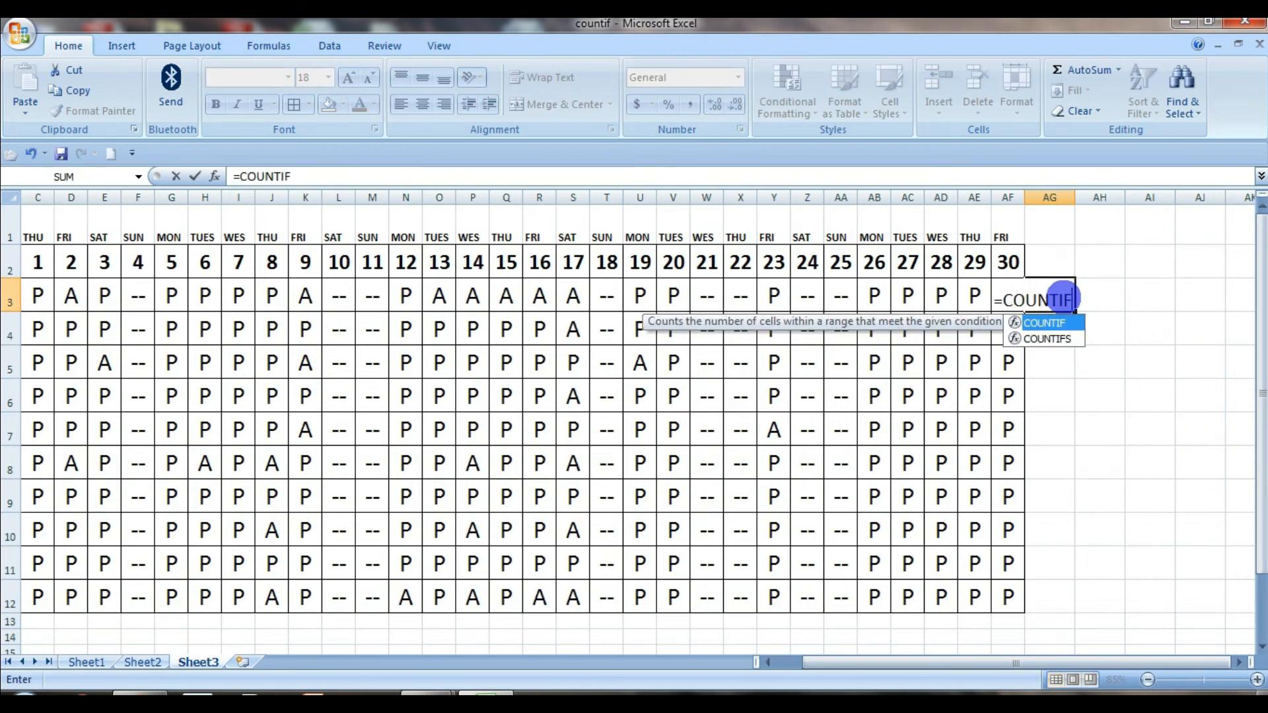
type("(")
key("Return")
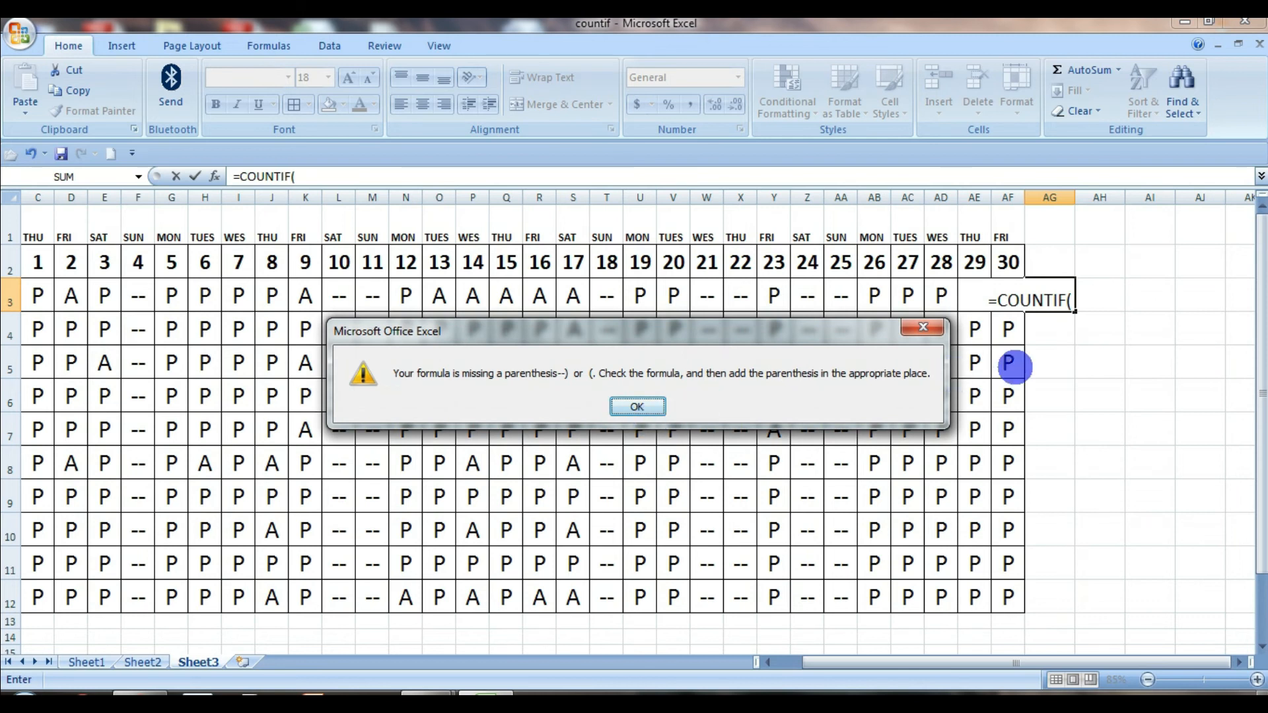
left_click(637, 404)
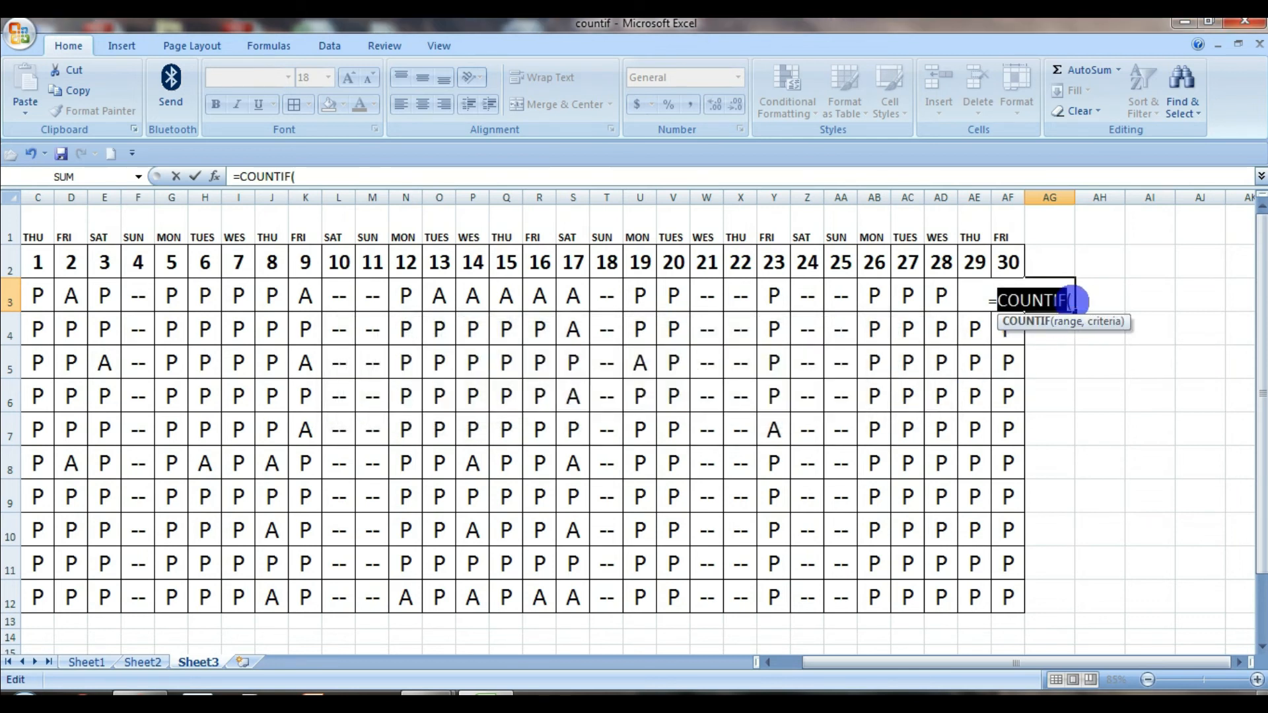
left_click(1074, 301)
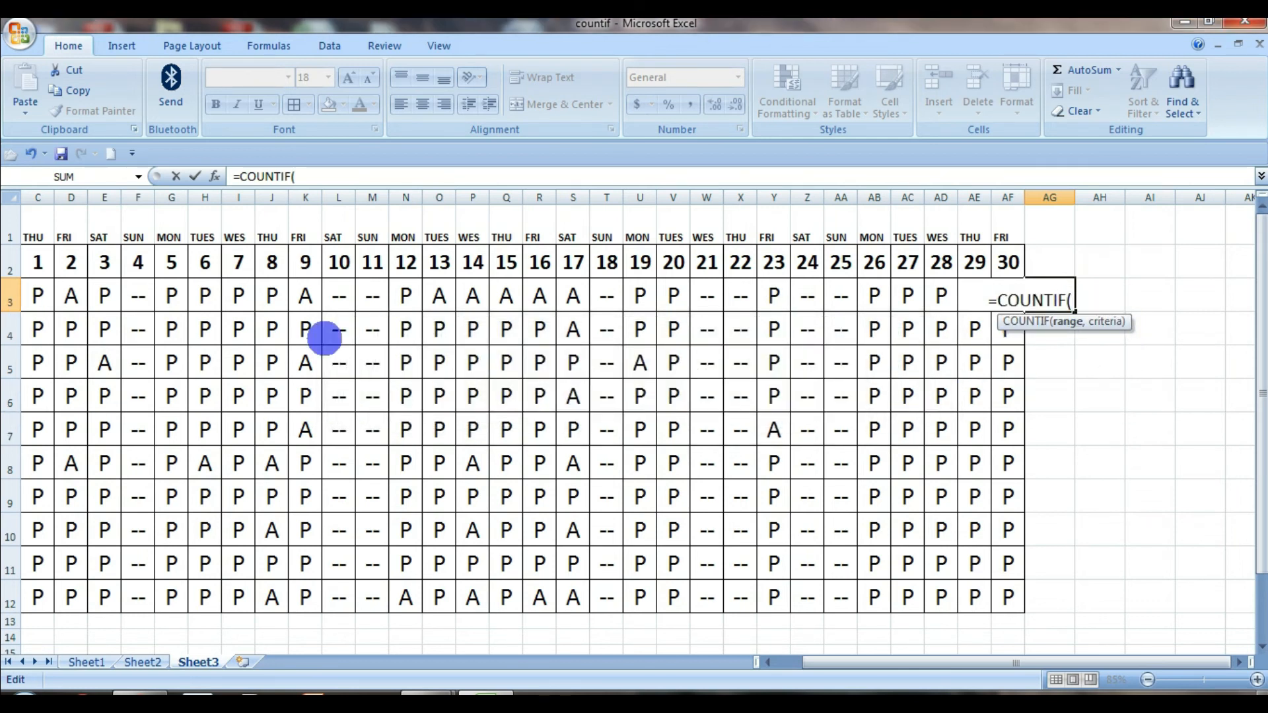
left_click_drag(38, 295, 1004, 297)
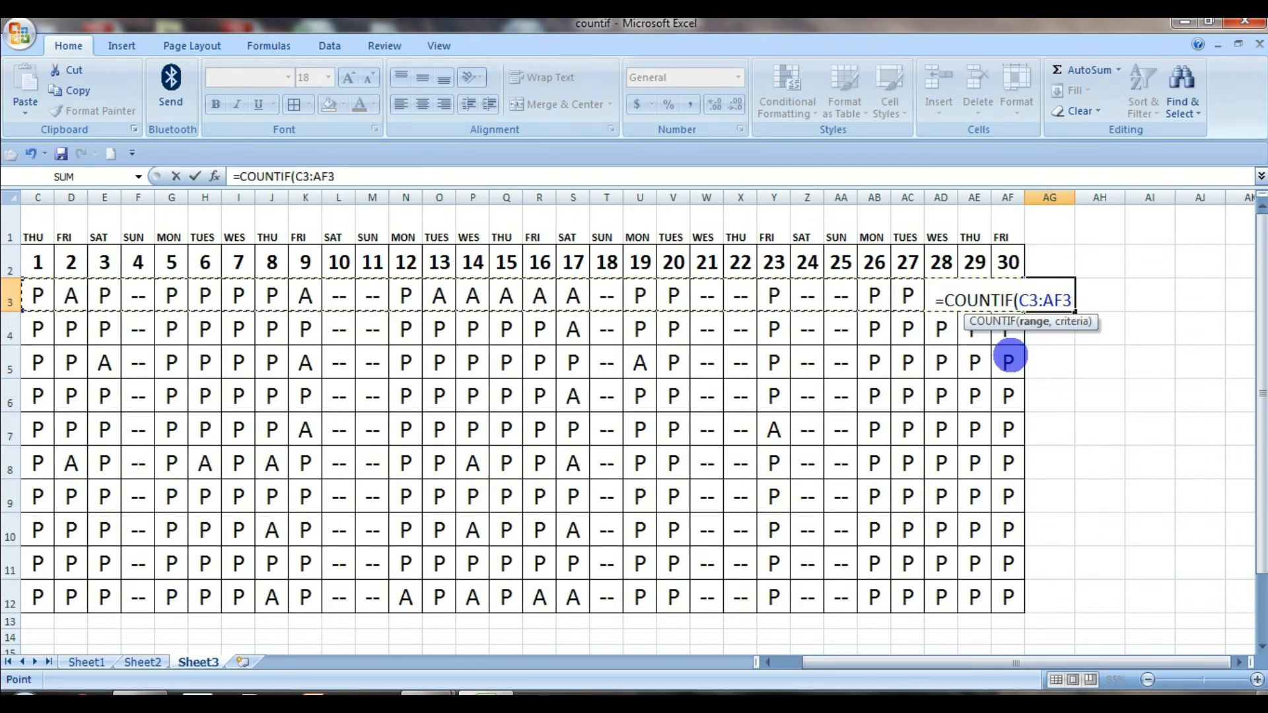
key("BackSpace")
key("BackSpace")
key("BackSpace")
key("BackSpace")
key("BackSpace")
key("BackSpace")
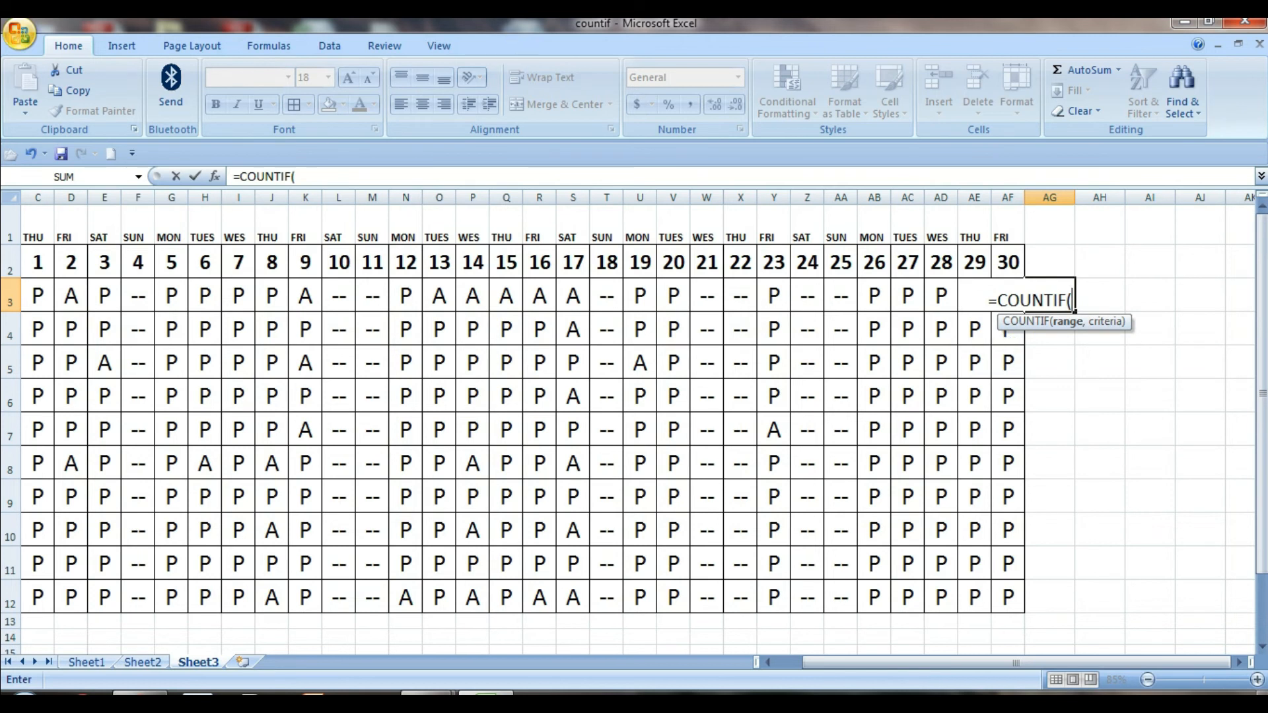
Complete the COUNTIF formula in AG3 with range C3:AF3 and criteria "P" and enter it
left_click_drag(50, 294, 1006, 290)
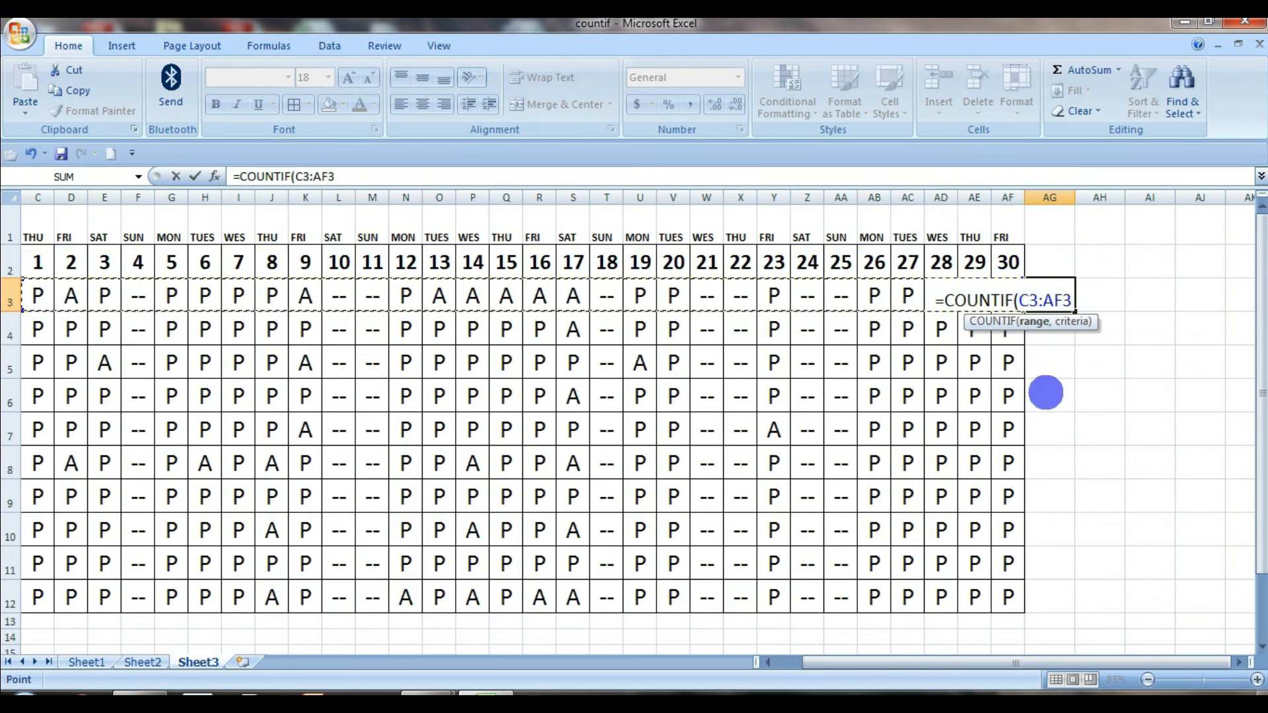
type(",")
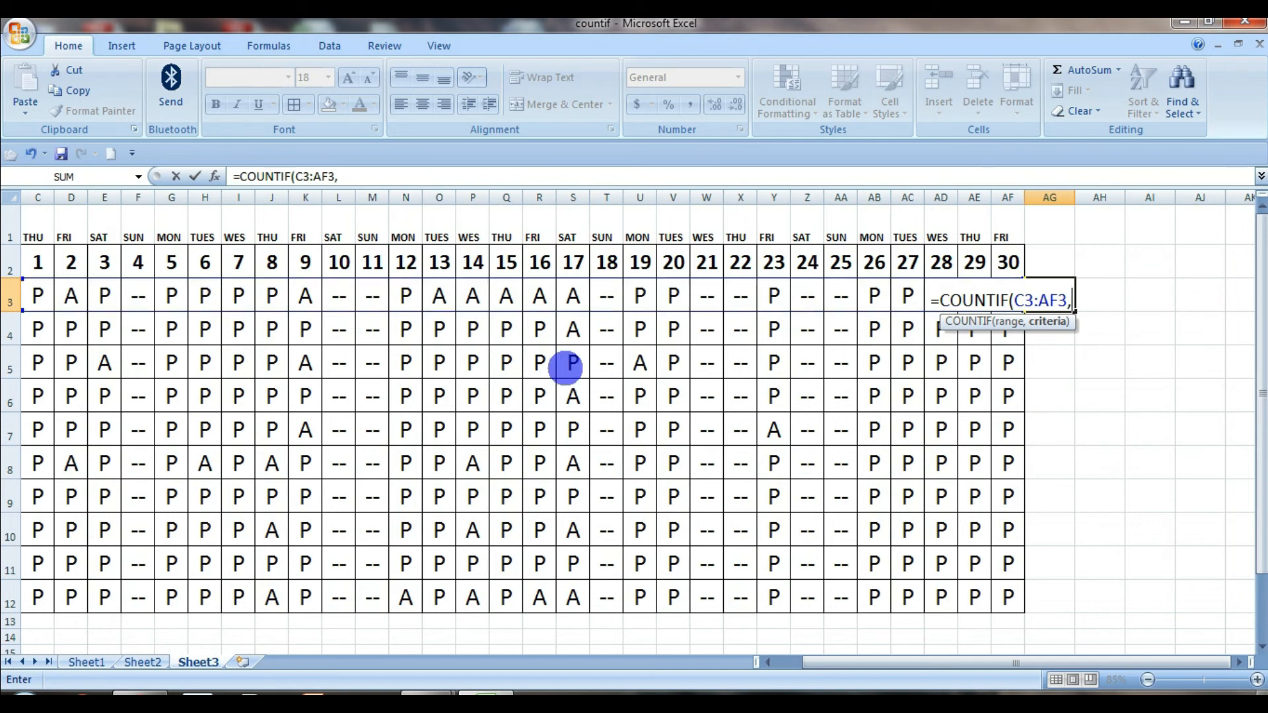
type("\"")
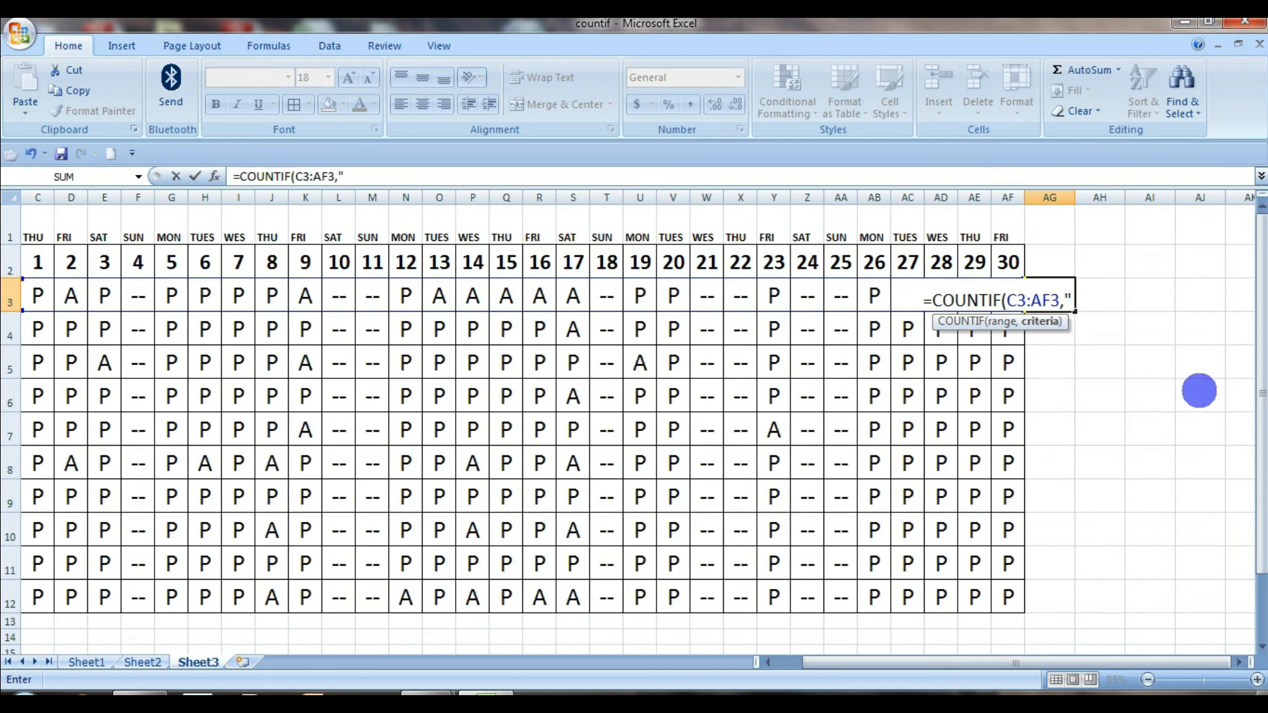
type("P")
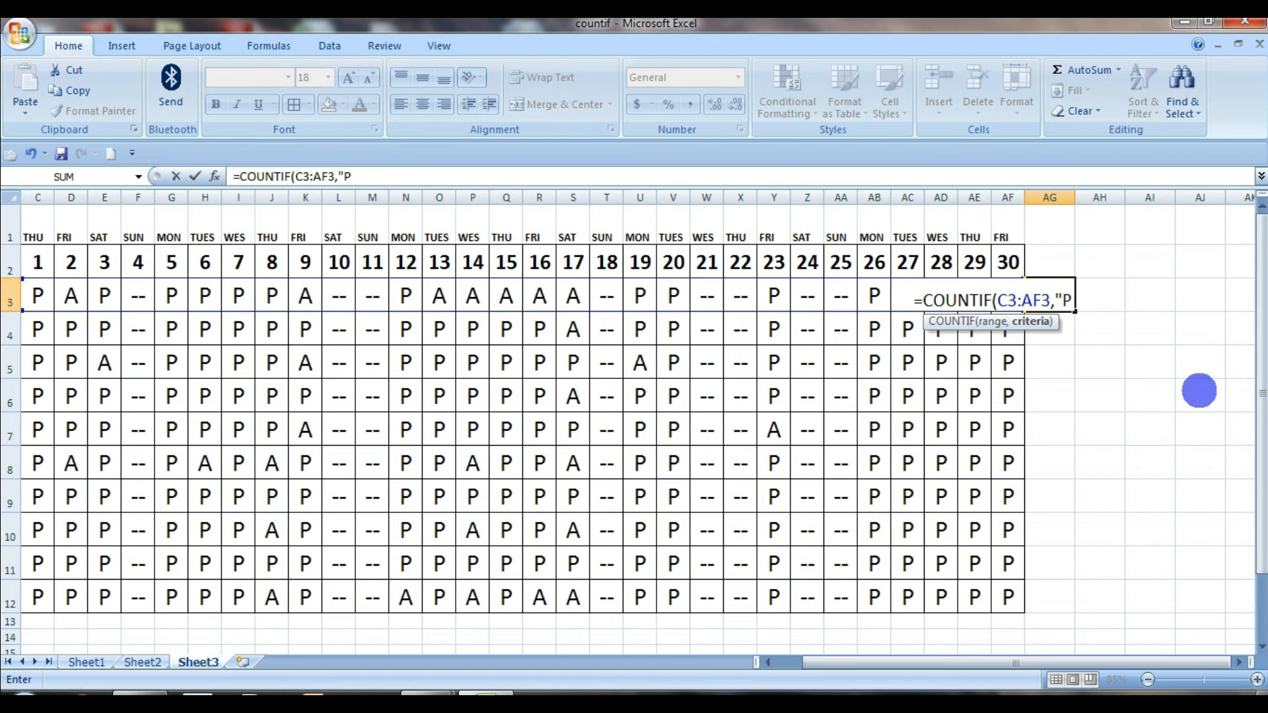
type("\"")
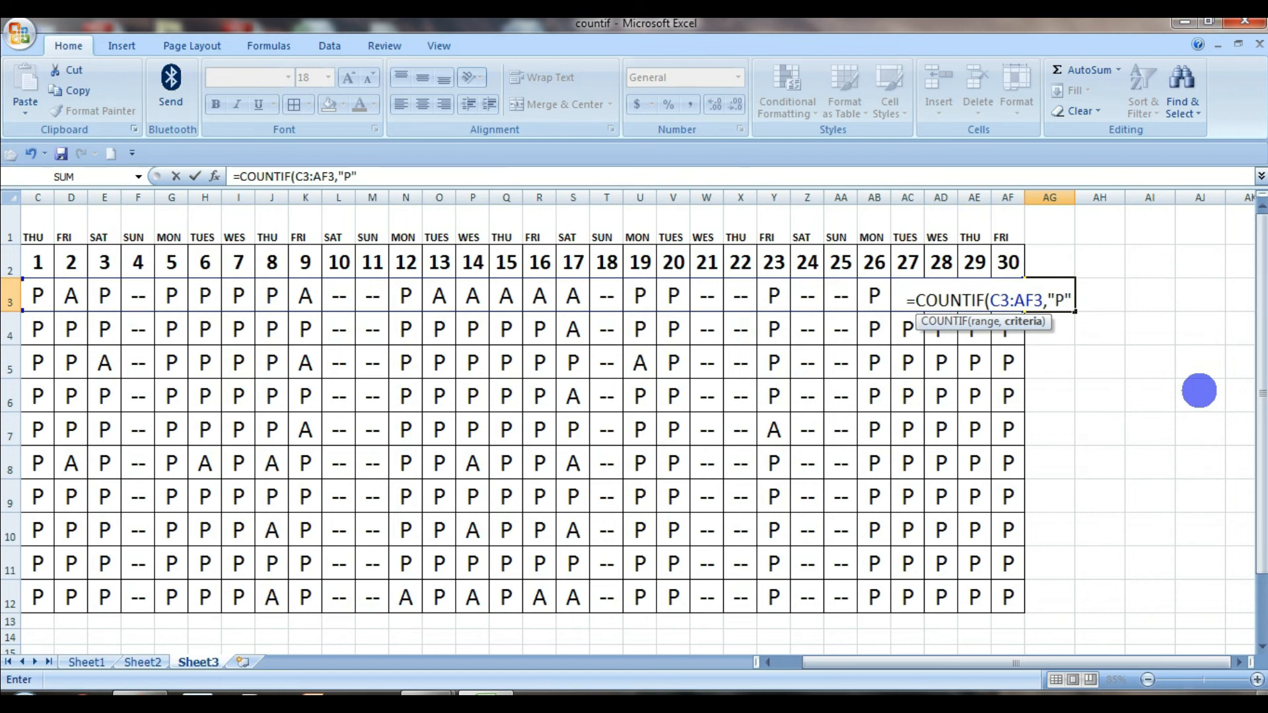
type(")")
key("Return")
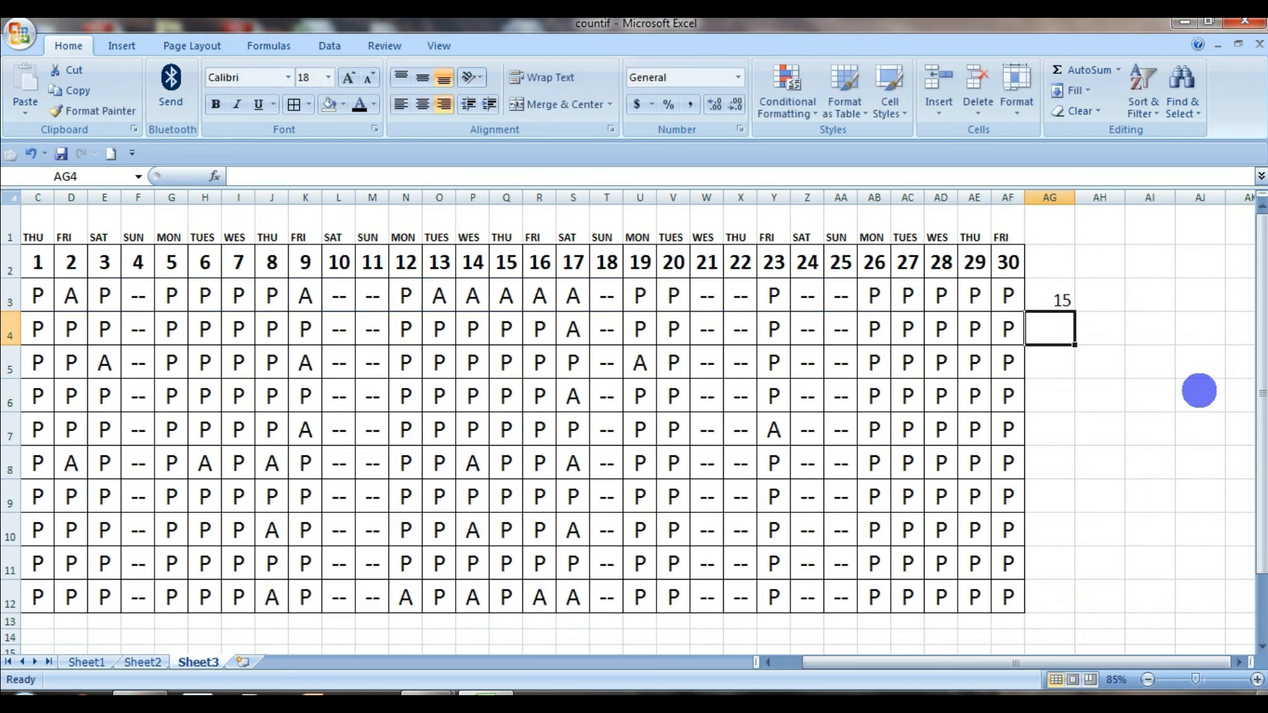
Copy the COUNTIF formula from AG3 down to the remaining student rows through AG12
left_click(1038, 302)
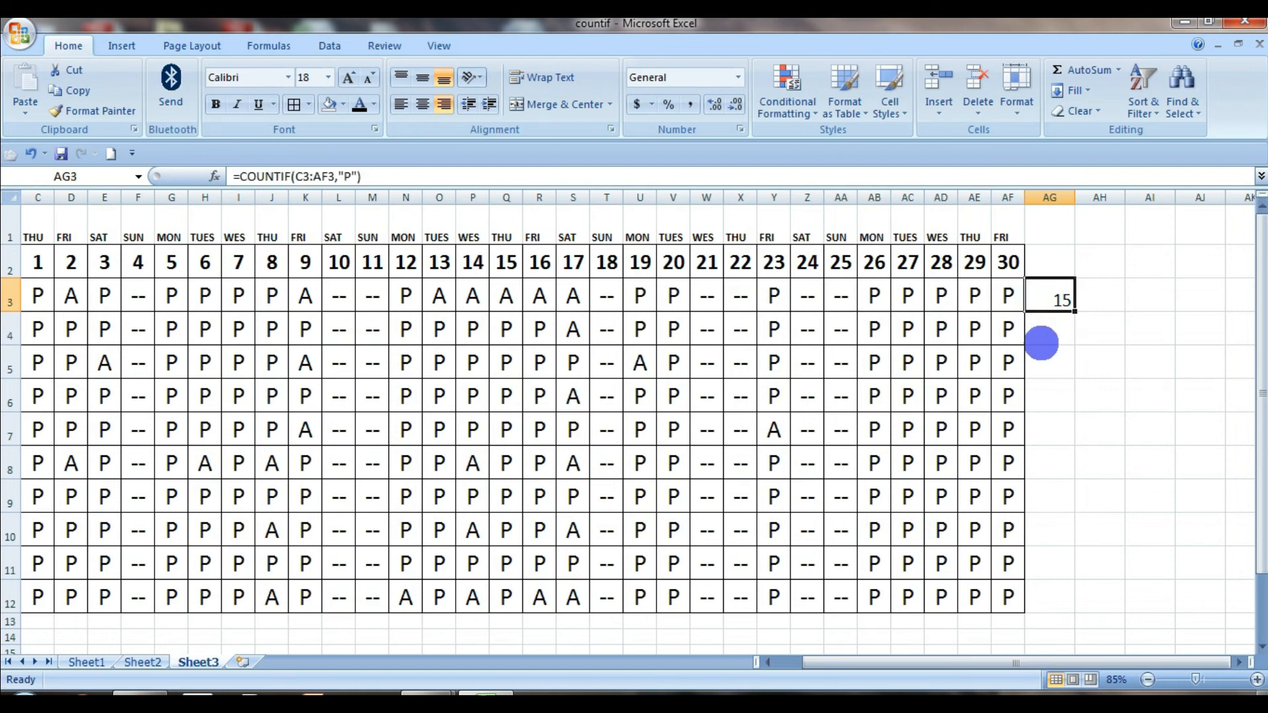
key("ctrl+c")
left_click_drag(1041, 343, 1050, 601)
key("Return")
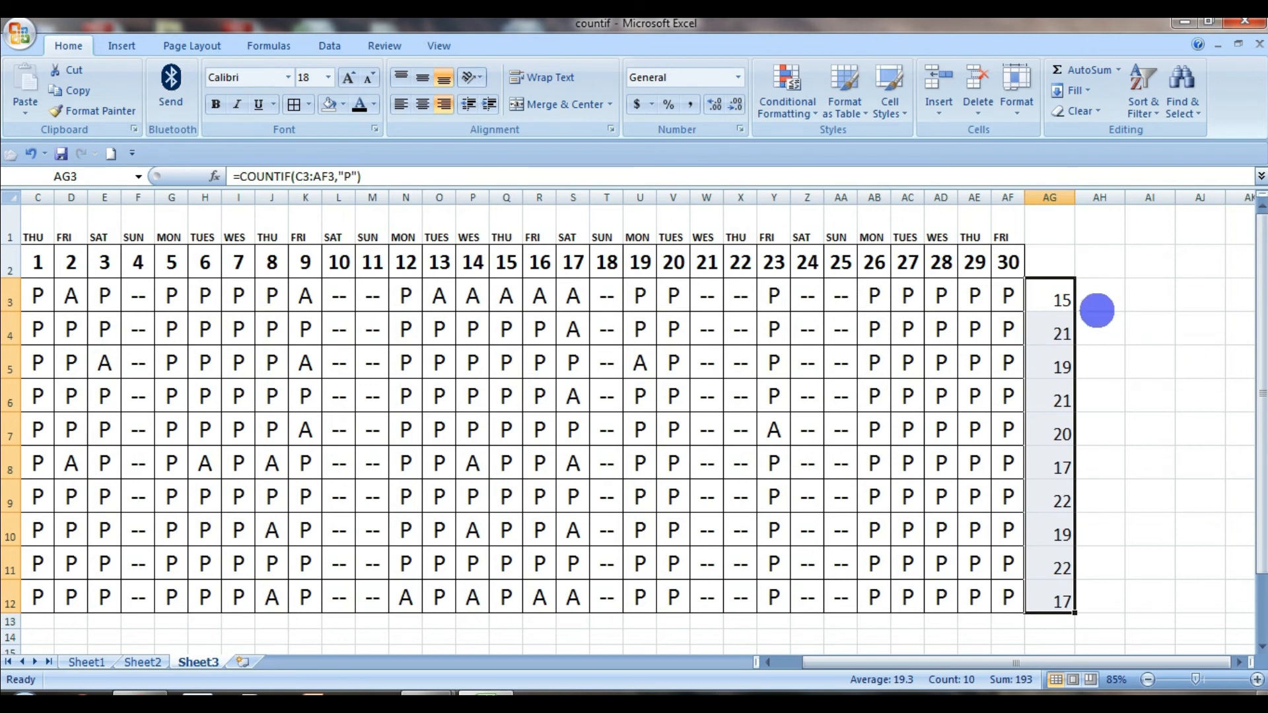
left_click(1129, 332)
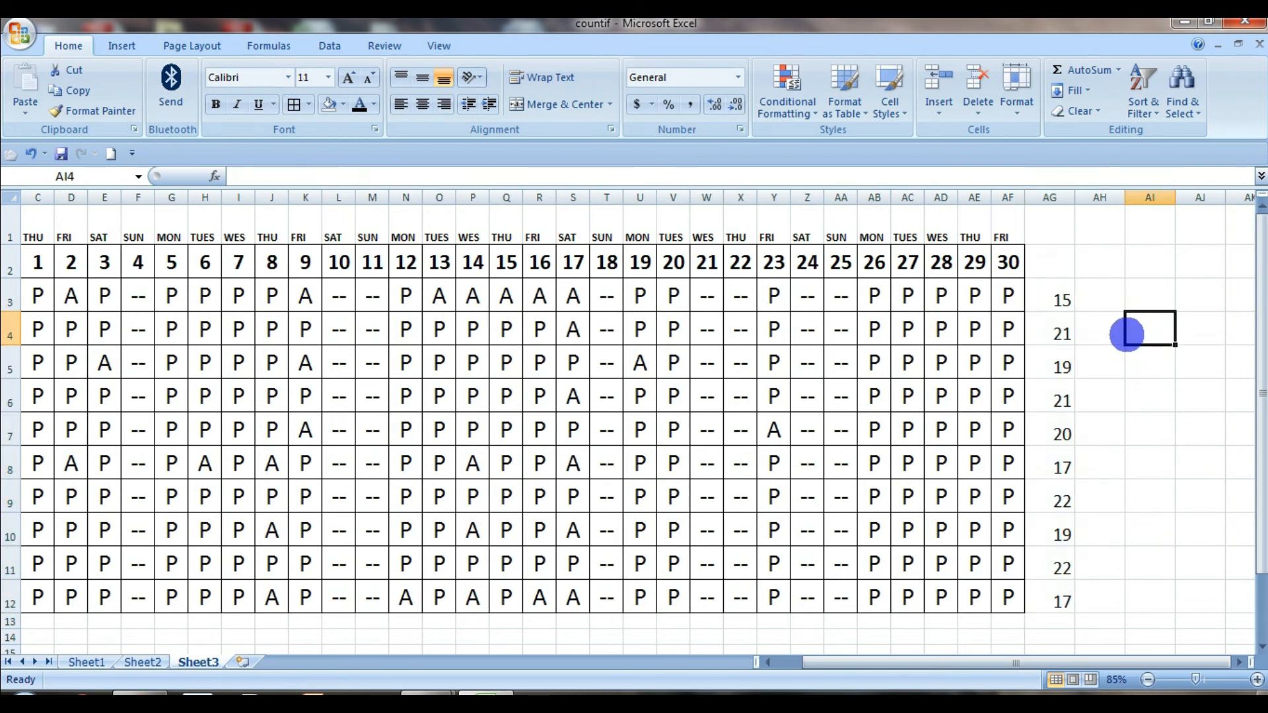
left_click(1061, 298)
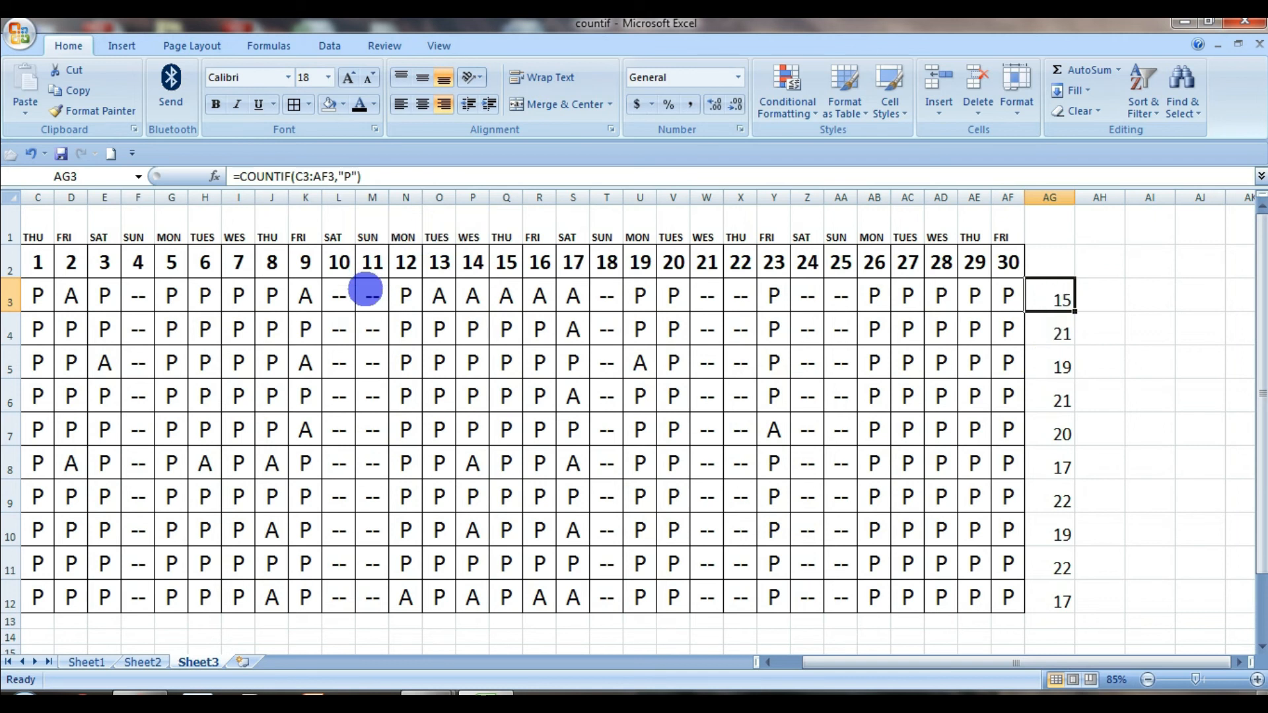
key("ctrl+z")
key("ctrl+y")
Enter the headings Present, Absent and Holidays in cells AG2, AH2 and AI2 above the count columns
key("Up")
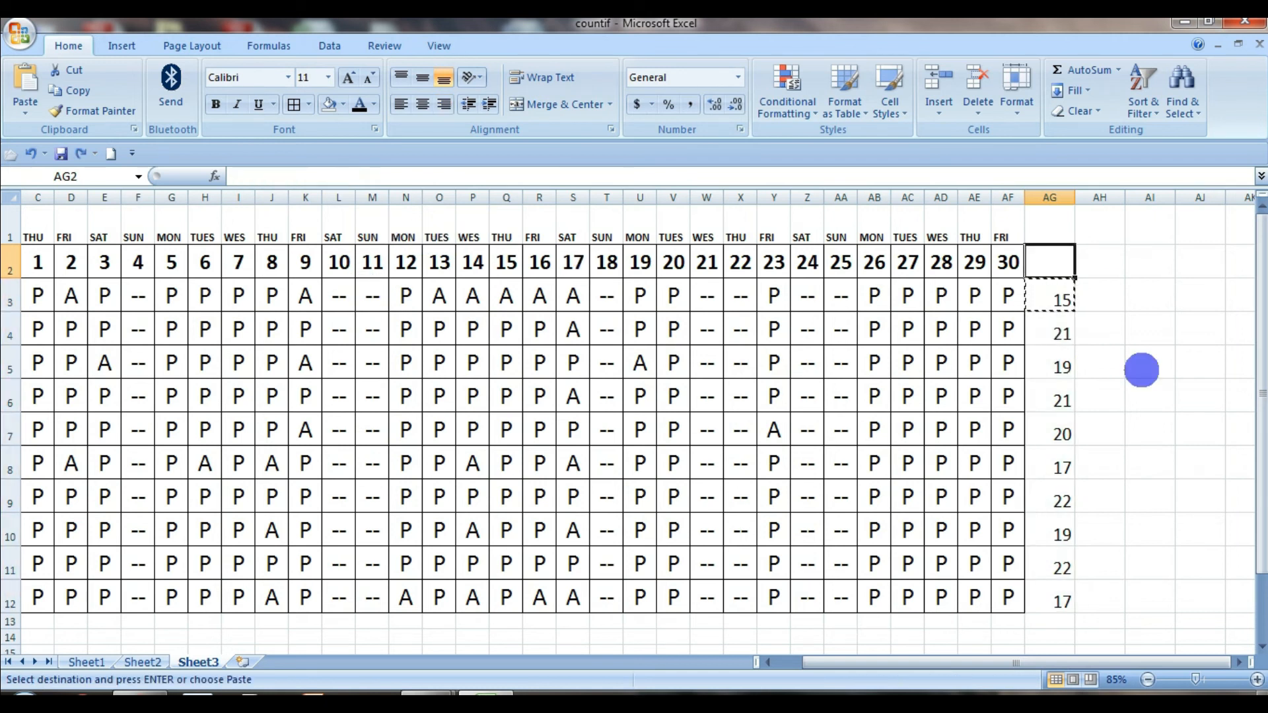
type("Present")
key("Tab")
type("A")
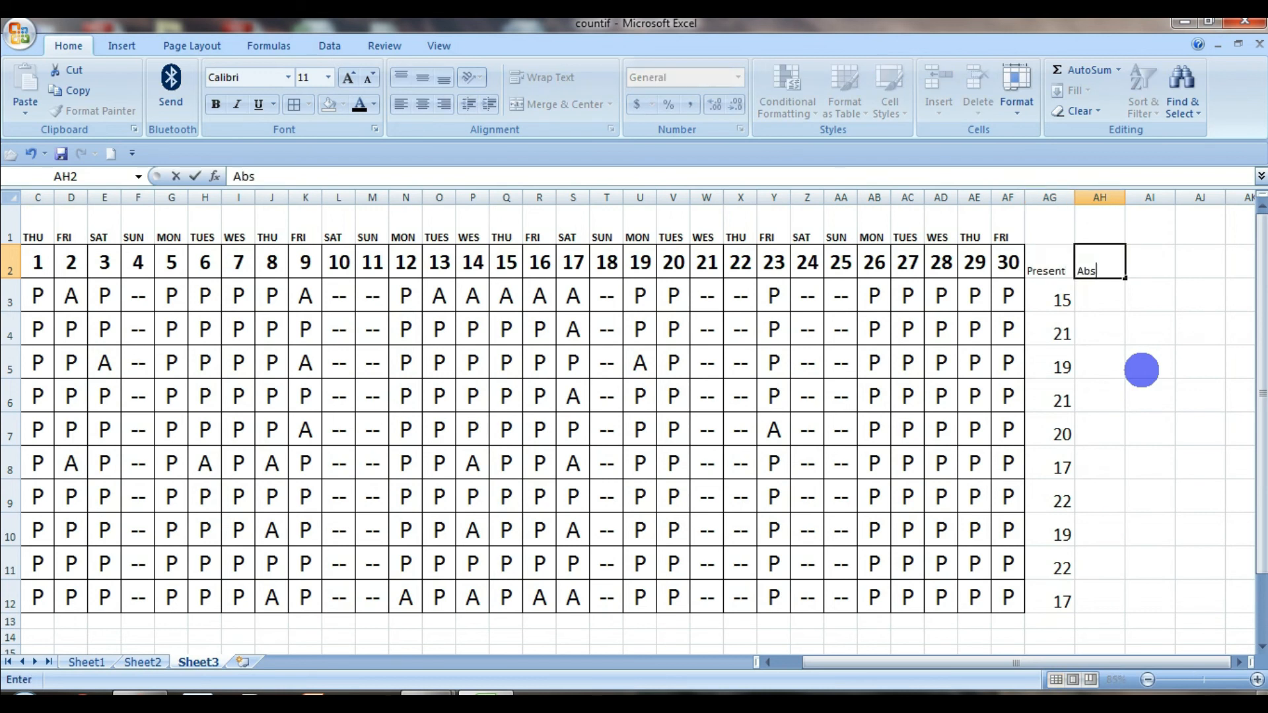
type("bsent")
key("Tab")
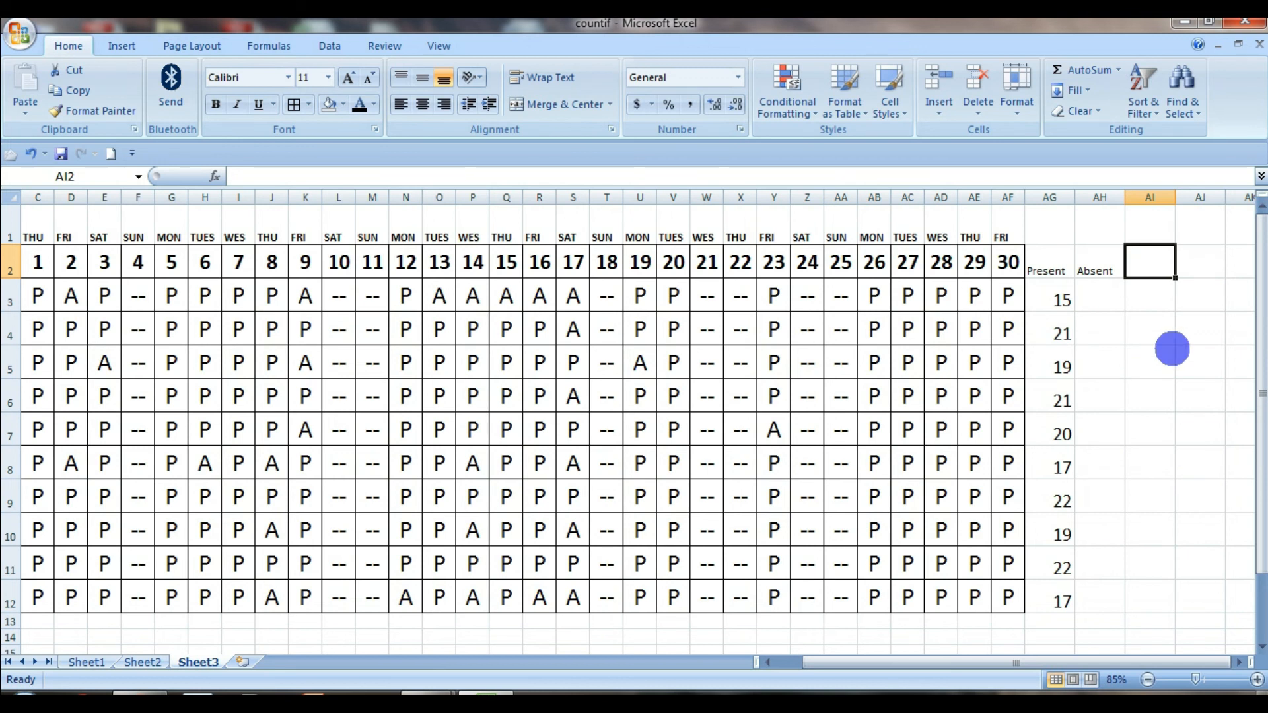
type("HO")
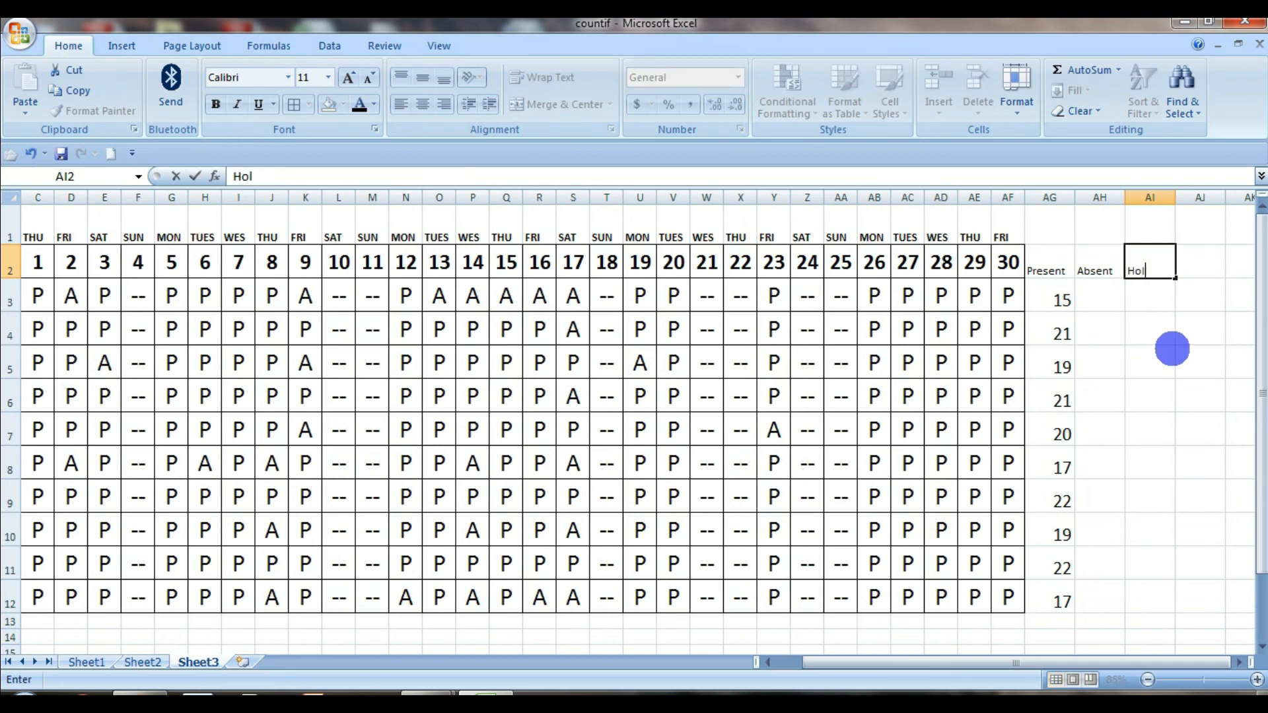
type("lidays")
key("Return")
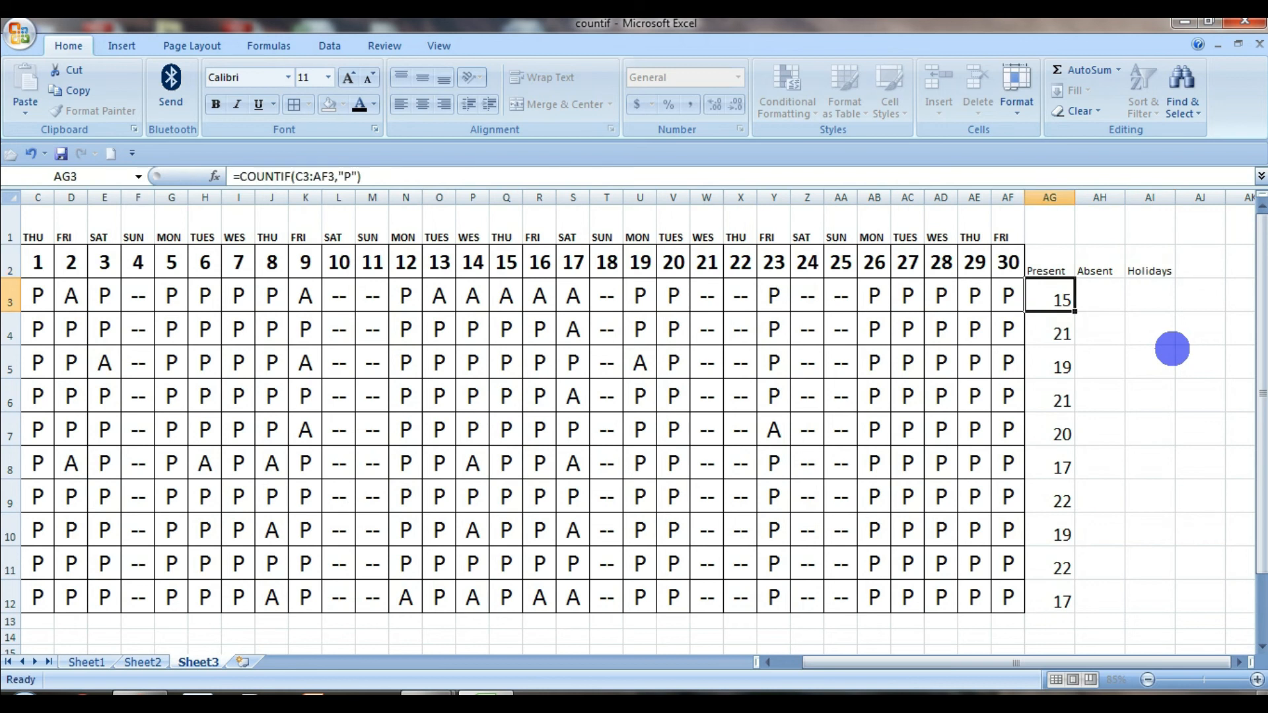
Paste the COUNTIF formula from AG3 into AH3 and change it to range C3:AG3 with criteria "a"
left_click(1112, 302)
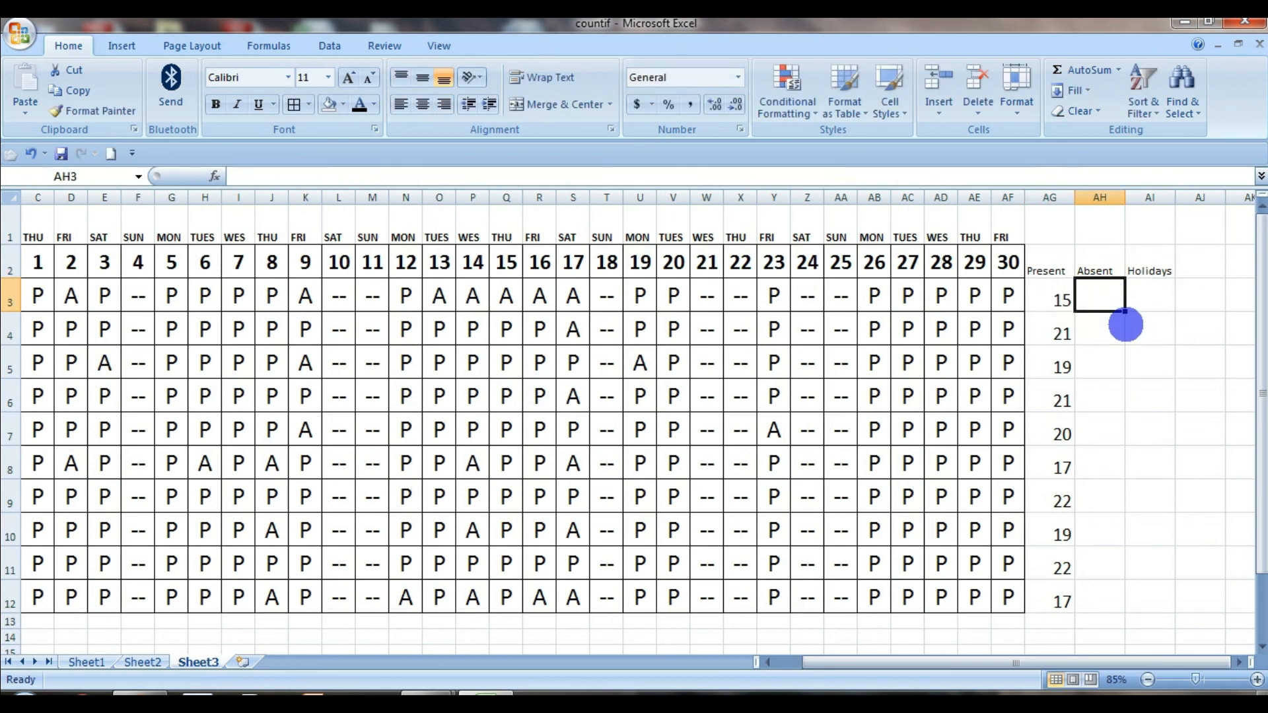
key("ctrl+v")
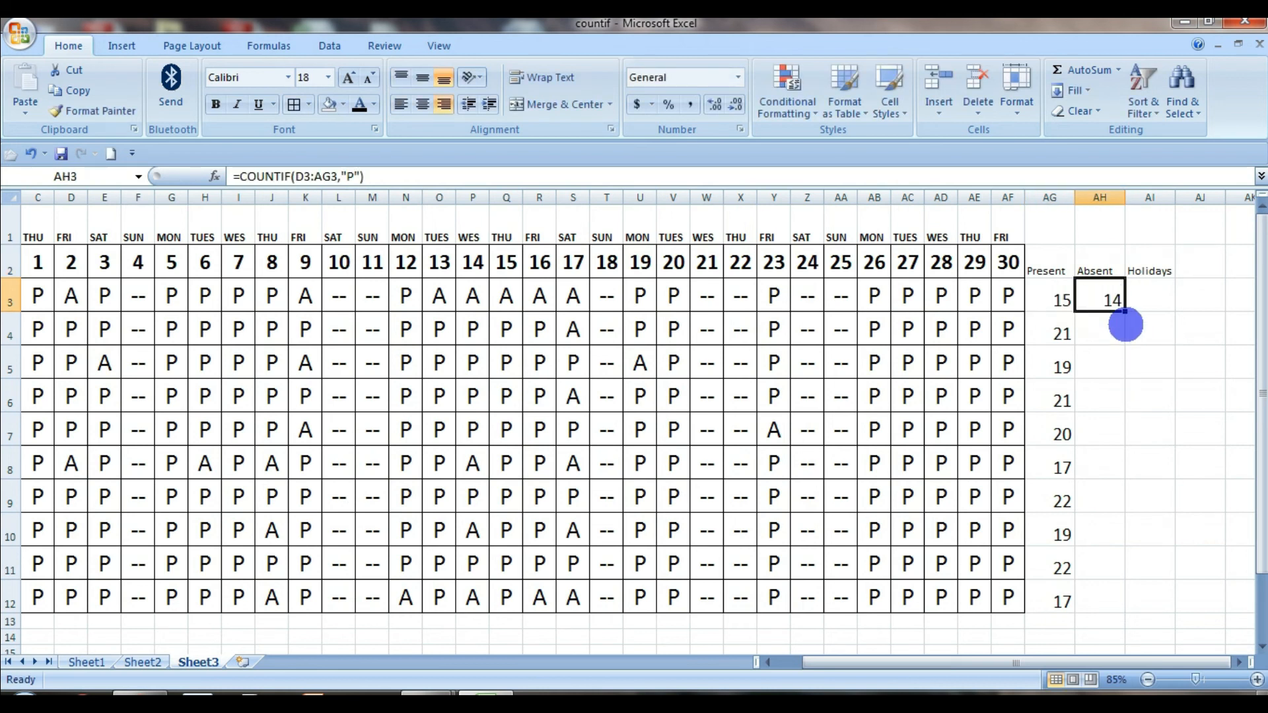
left_click(305, 176)
left_click_drag(55, 309, 36, 308)
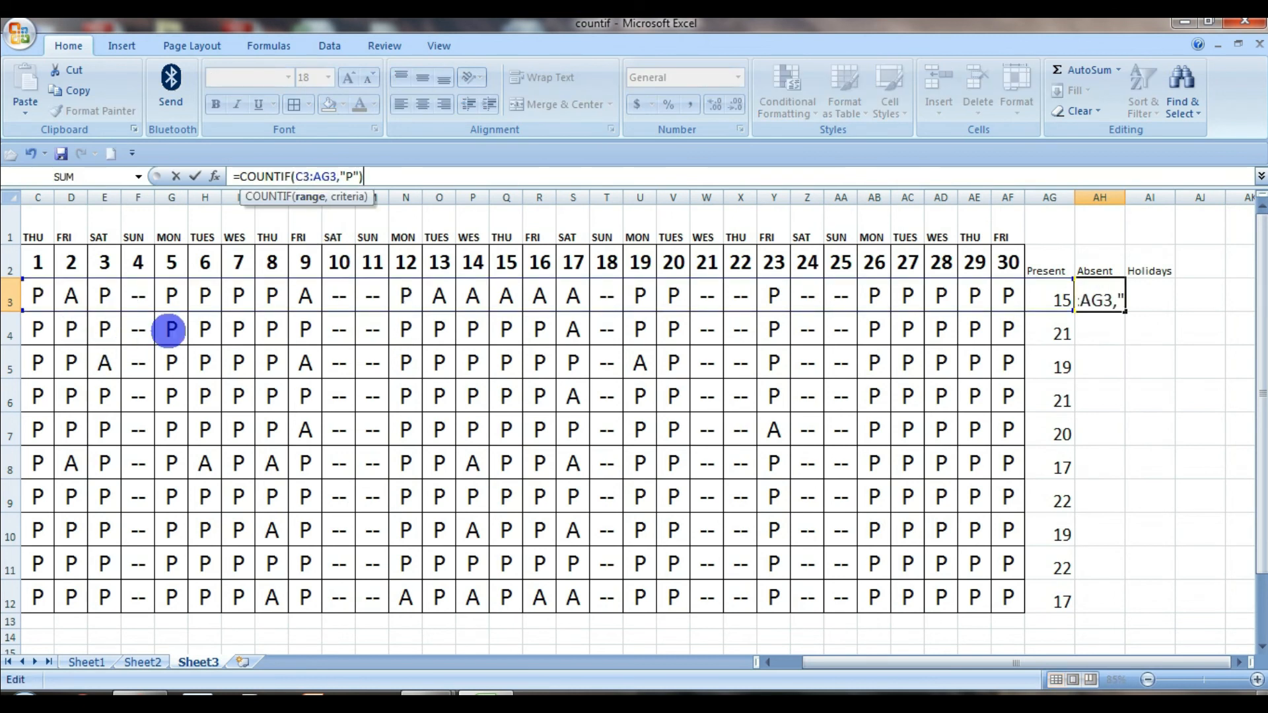
type("a")
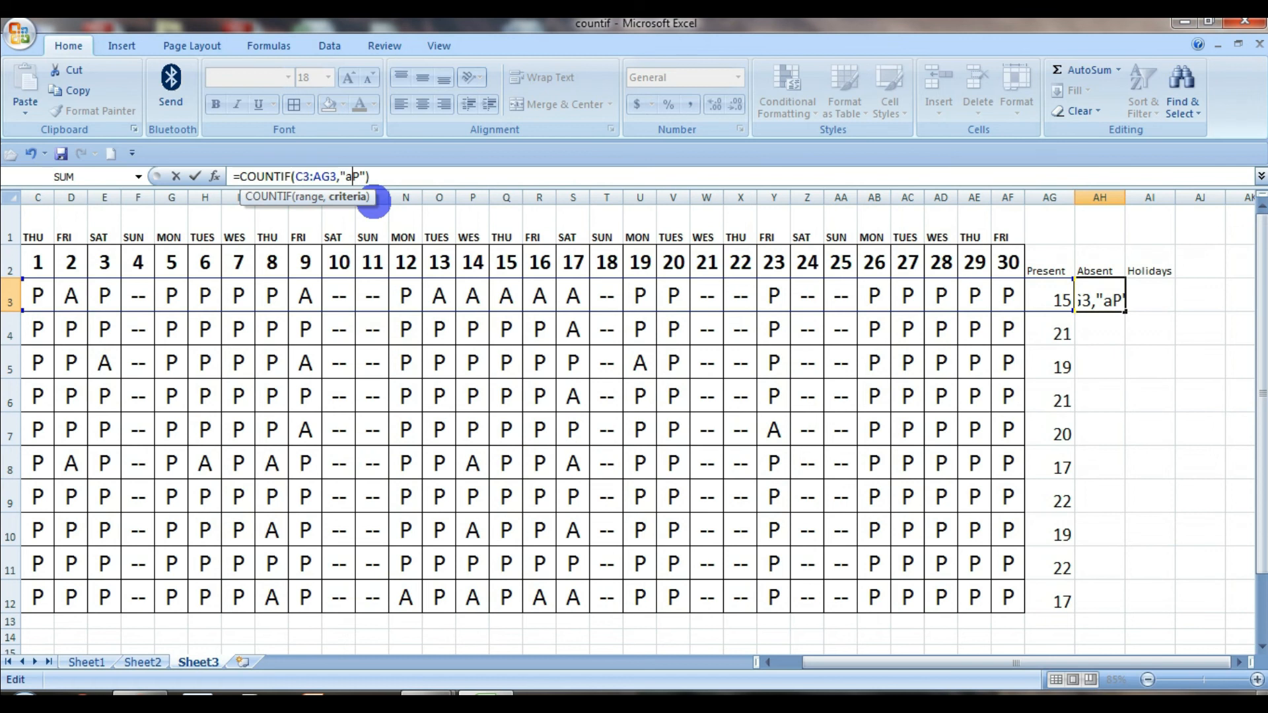
key("Return")
Copy the Absent COUNTIF formula from AH3 into the Holidays cell AI3
key("Up")
key("Right")
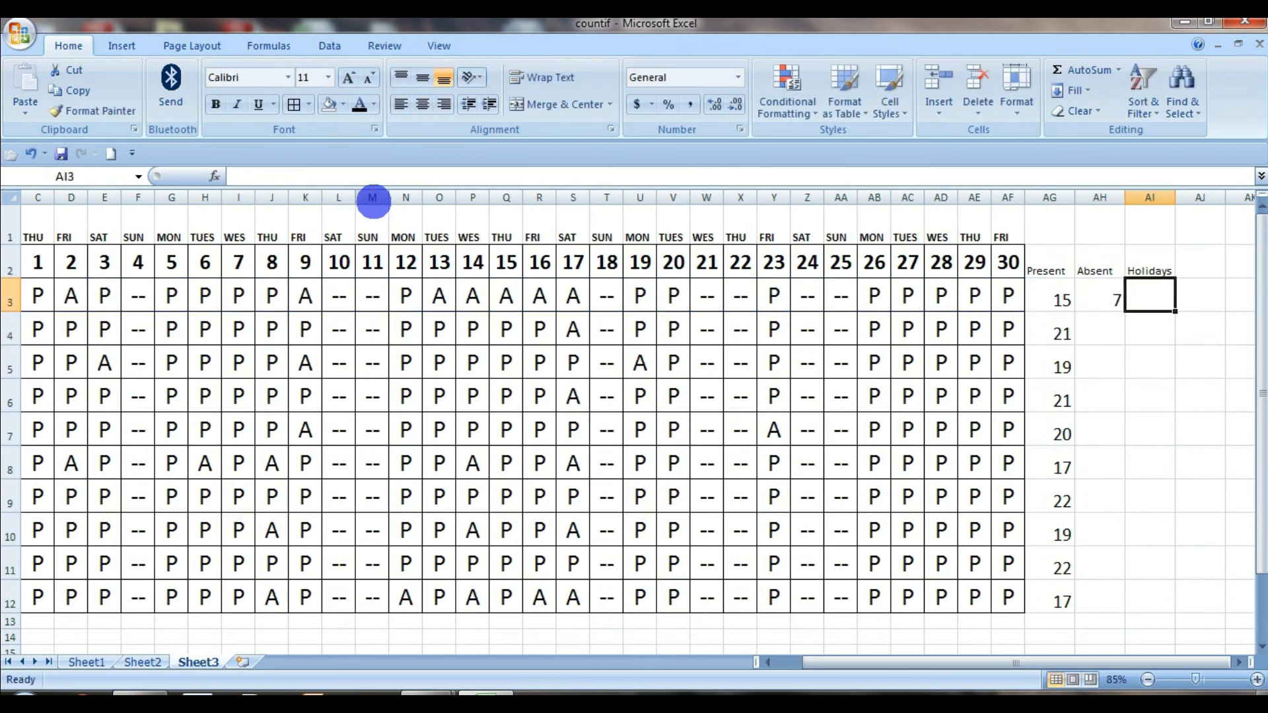
key("ctrl+r")
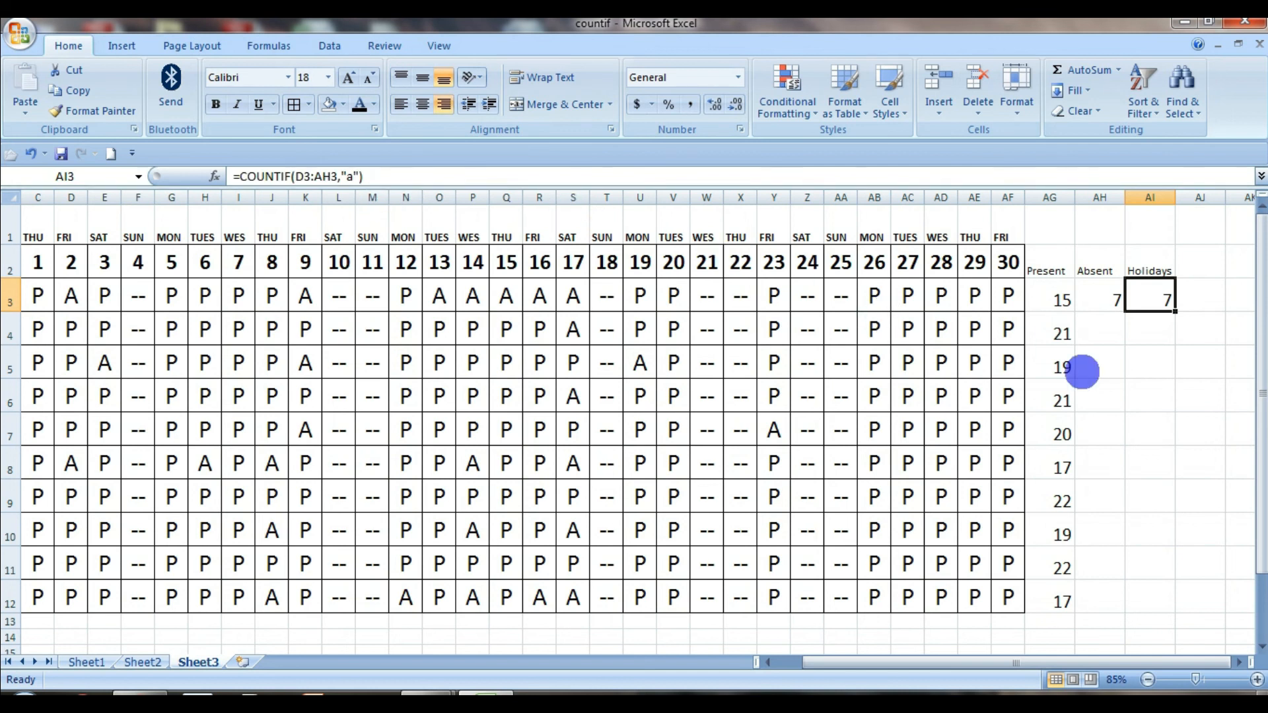
Review the COUNTIF formula in the Absent cell AH3 and close it without changing it
left_click(1122, 381)
left_click(1123, 296)
left_click(1135, 360)
left_click(1111, 304)
left_click(1135, 361)
double_click(1109, 303)
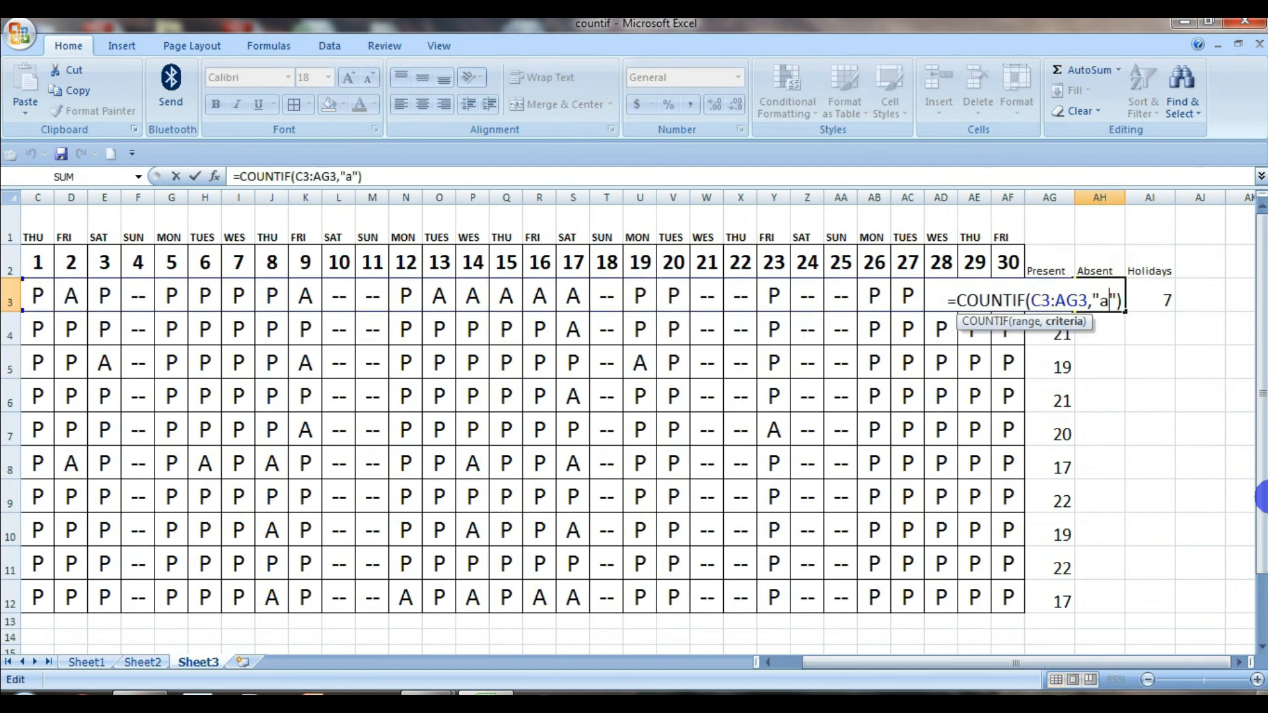
key("Return")
Edit the COUNTIF formula in AI3 to use range C3:AF3 and the "--" mark in W3 as its criteria
key("Up")
key("Right")
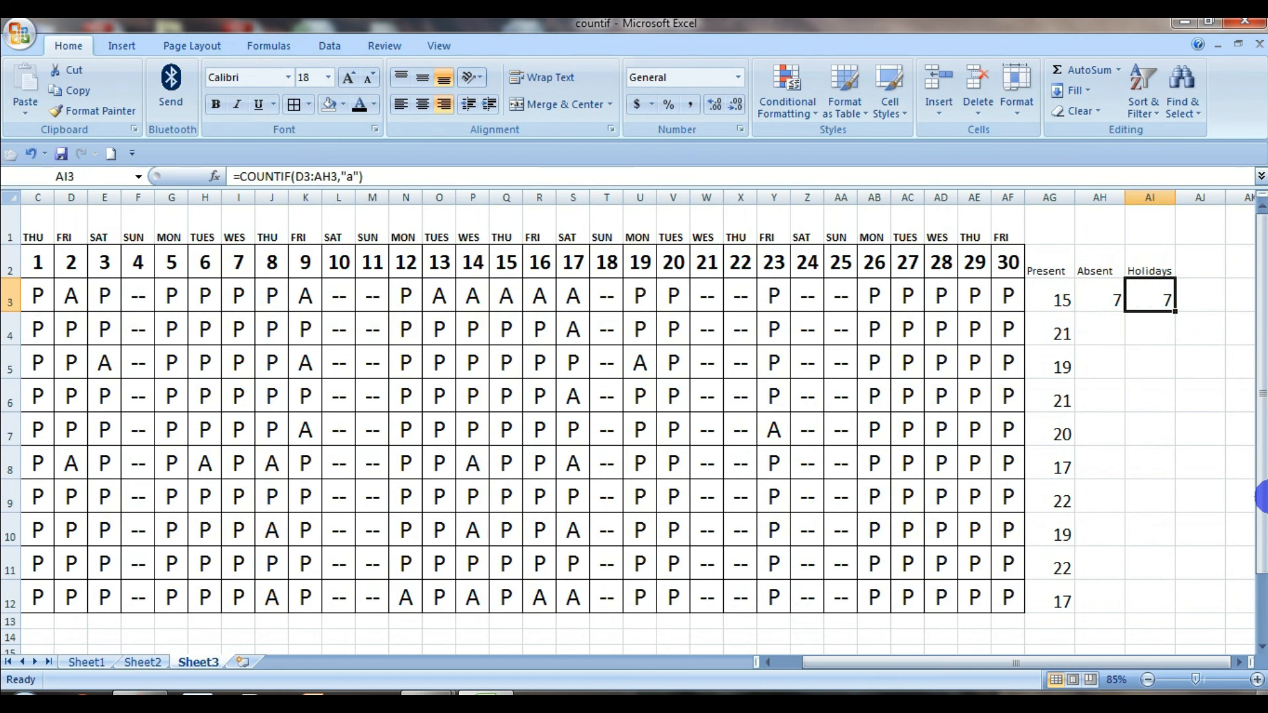
double_click(350, 177)
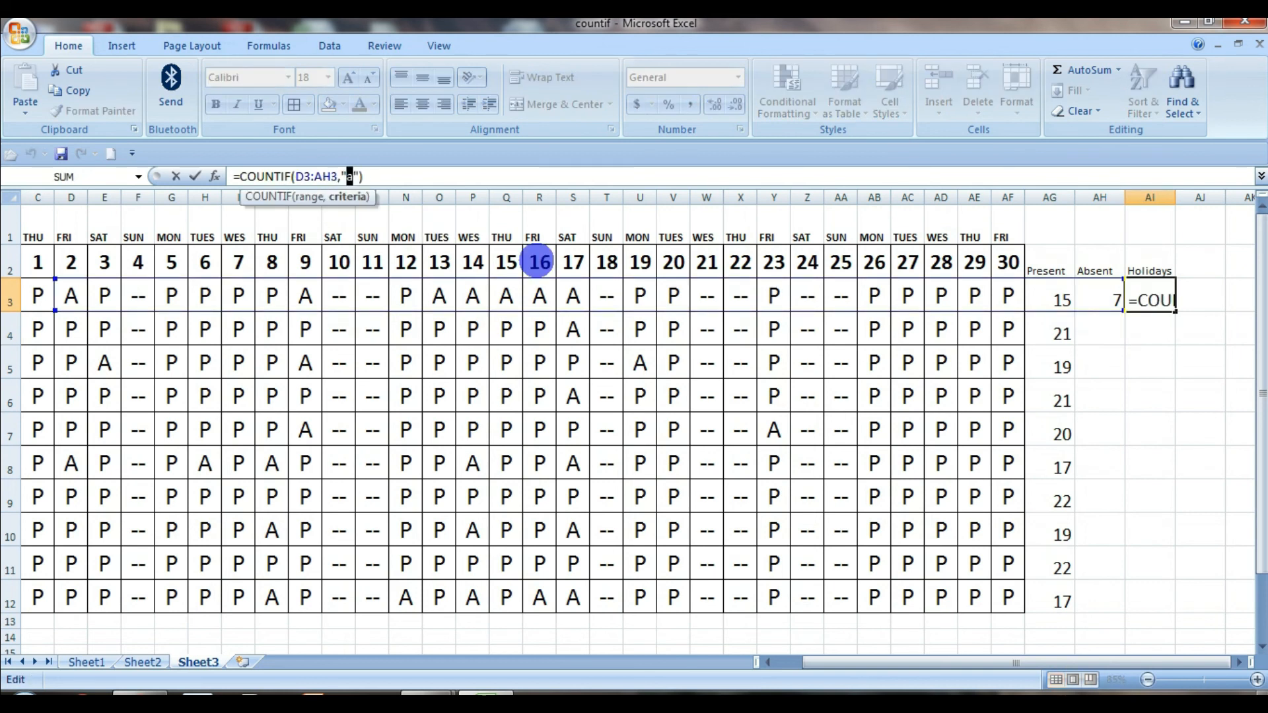
key("BackSpace")
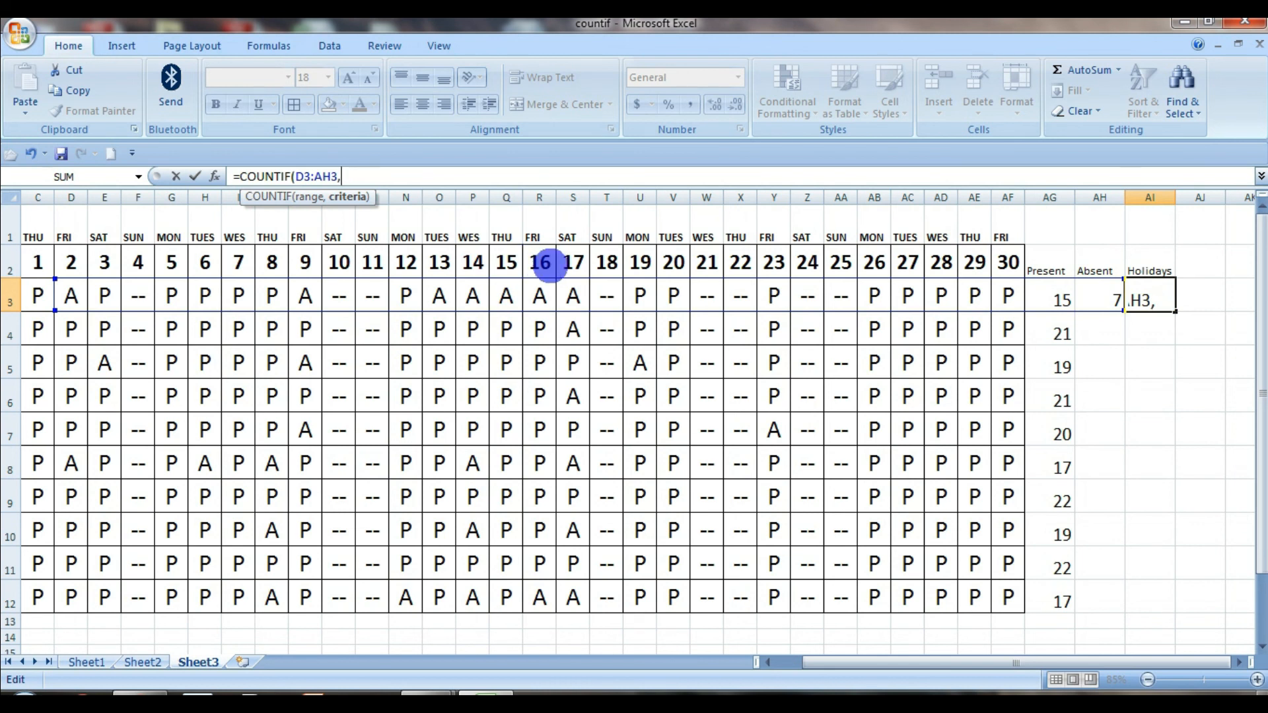
left_click(708, 299)
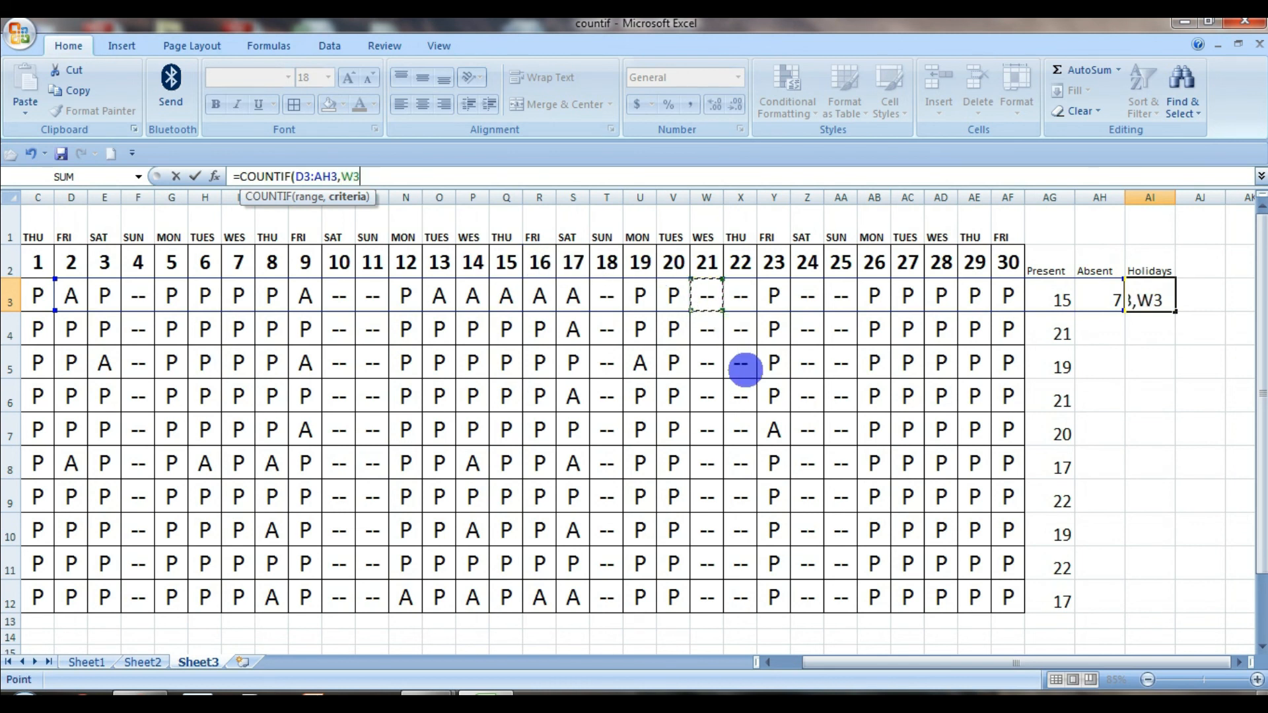
type(")")
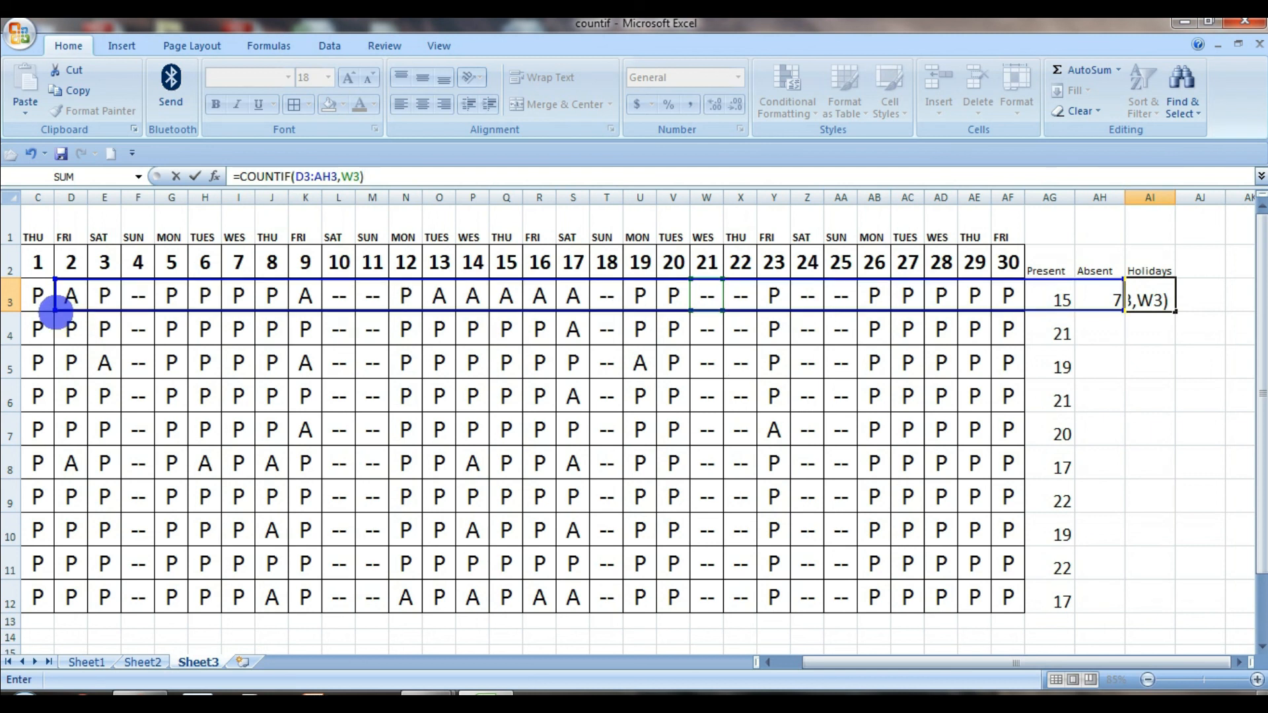
left_click_drag(53, 309, 28, 305)
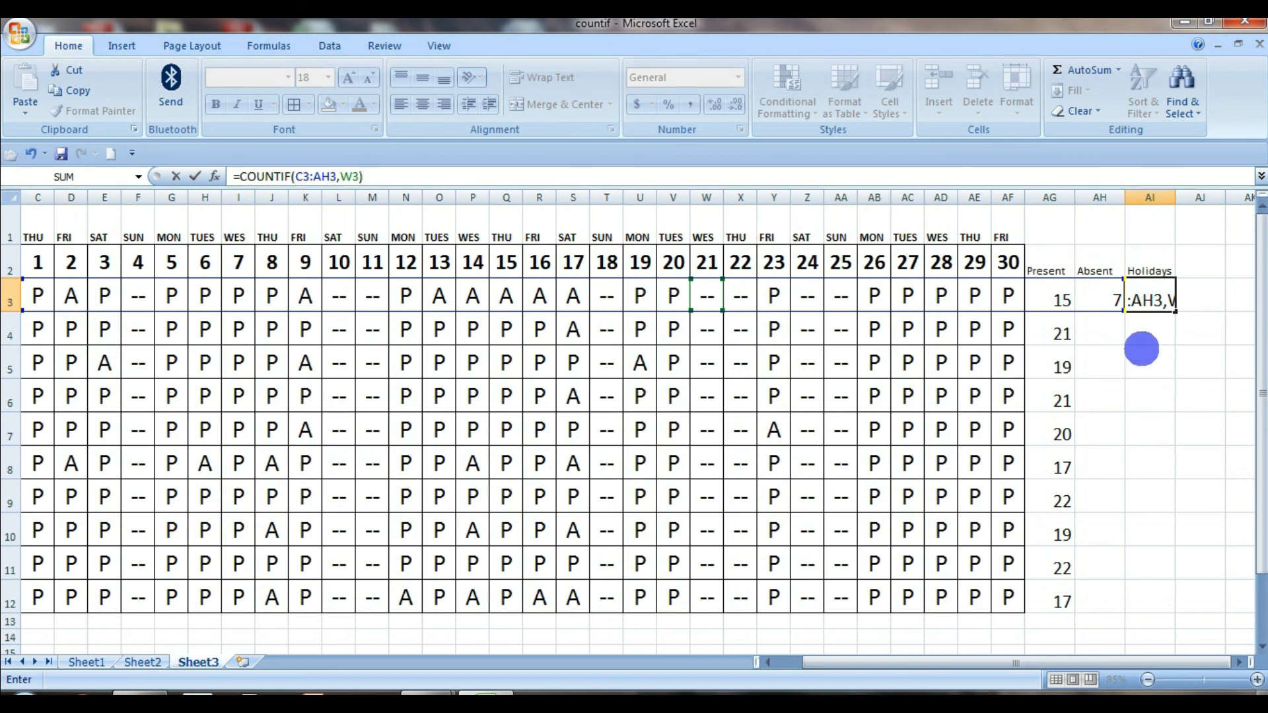
left_click_drag(1123, 312, 1020, 310)
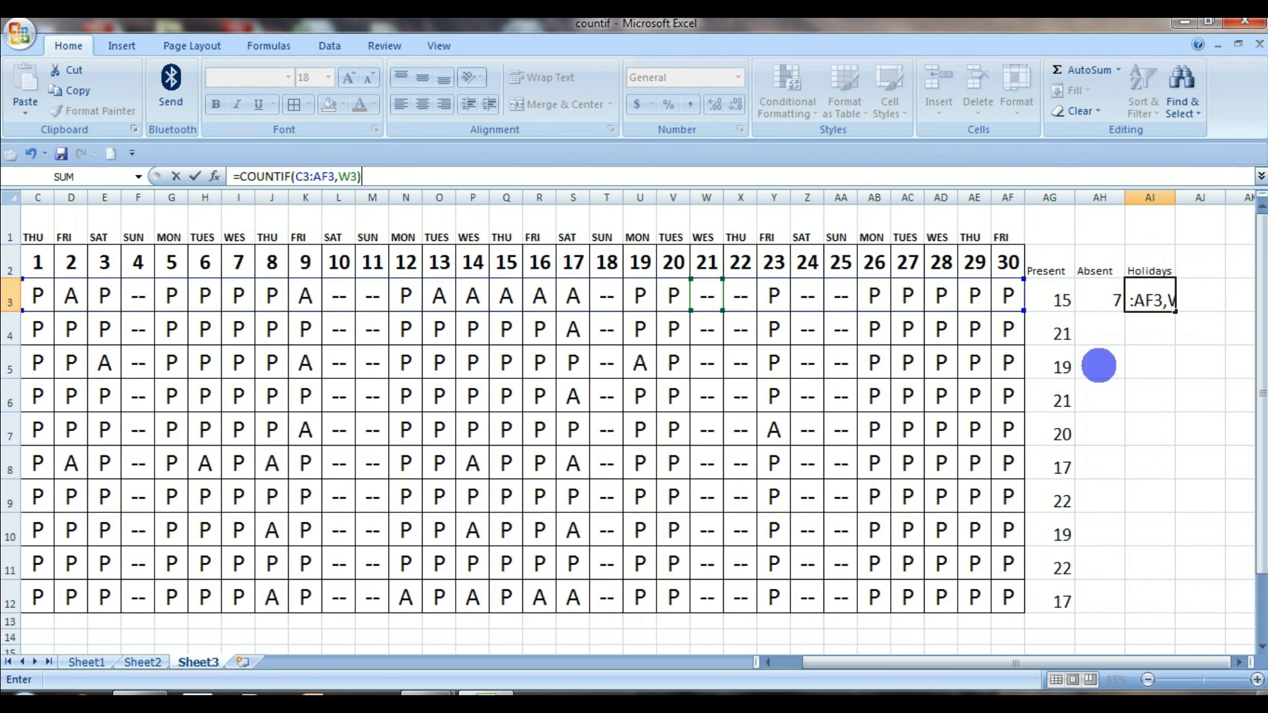
key("Return")
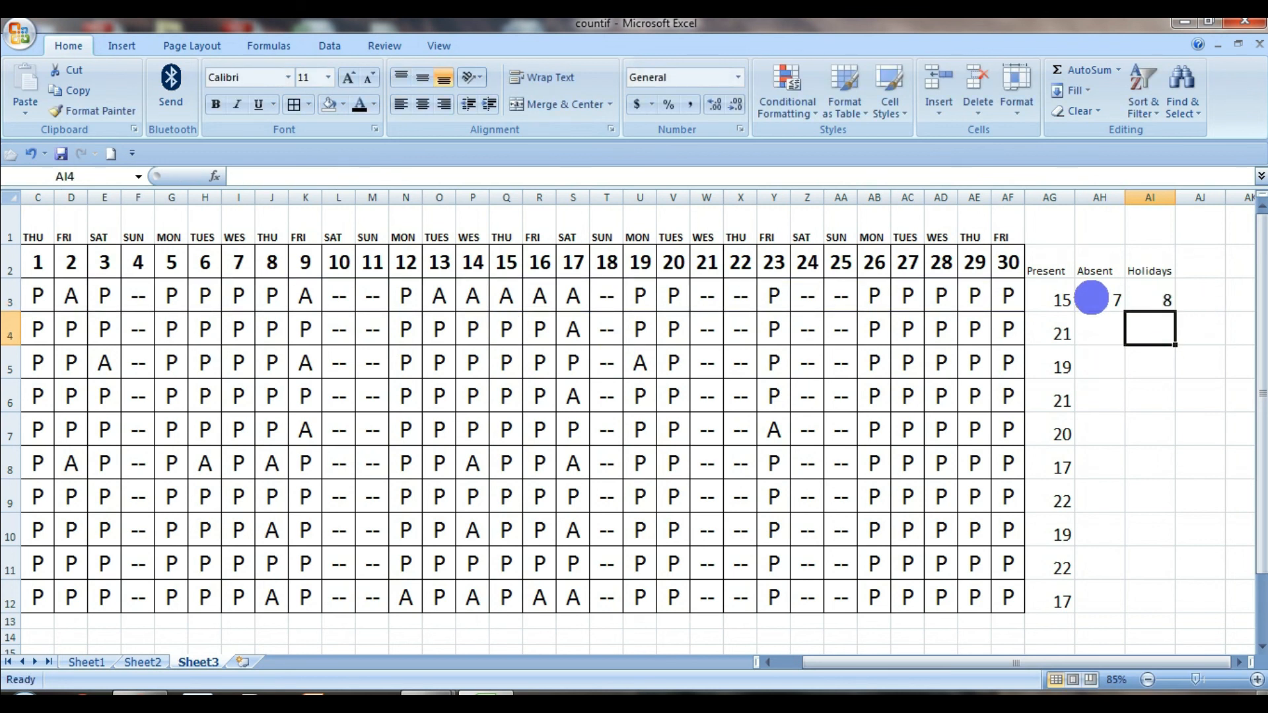
Copy the Absent and Holidays formulas from AH3:AI3 down to the remaining student rows through row 12
left_click_drag(1063, 300, 1150, 597)
left_click(1150, 397)
key("ctrl+c")
key("Return")
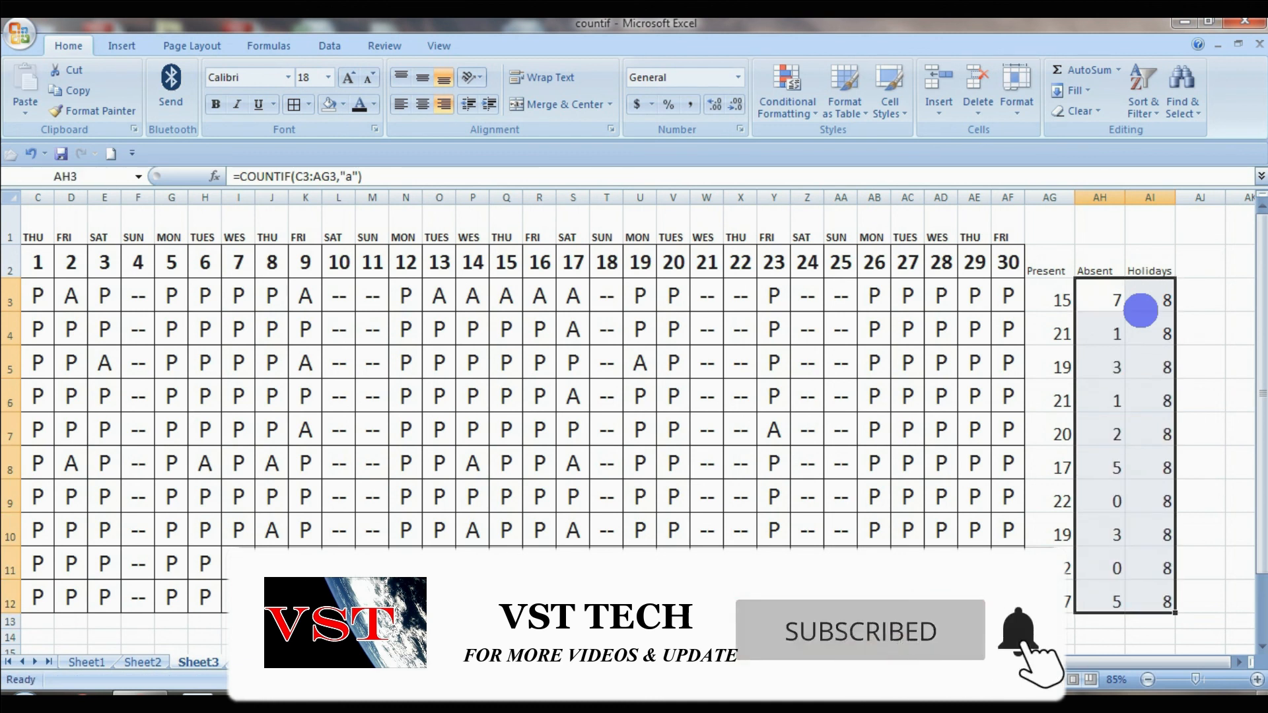
left_click(1146, 239)
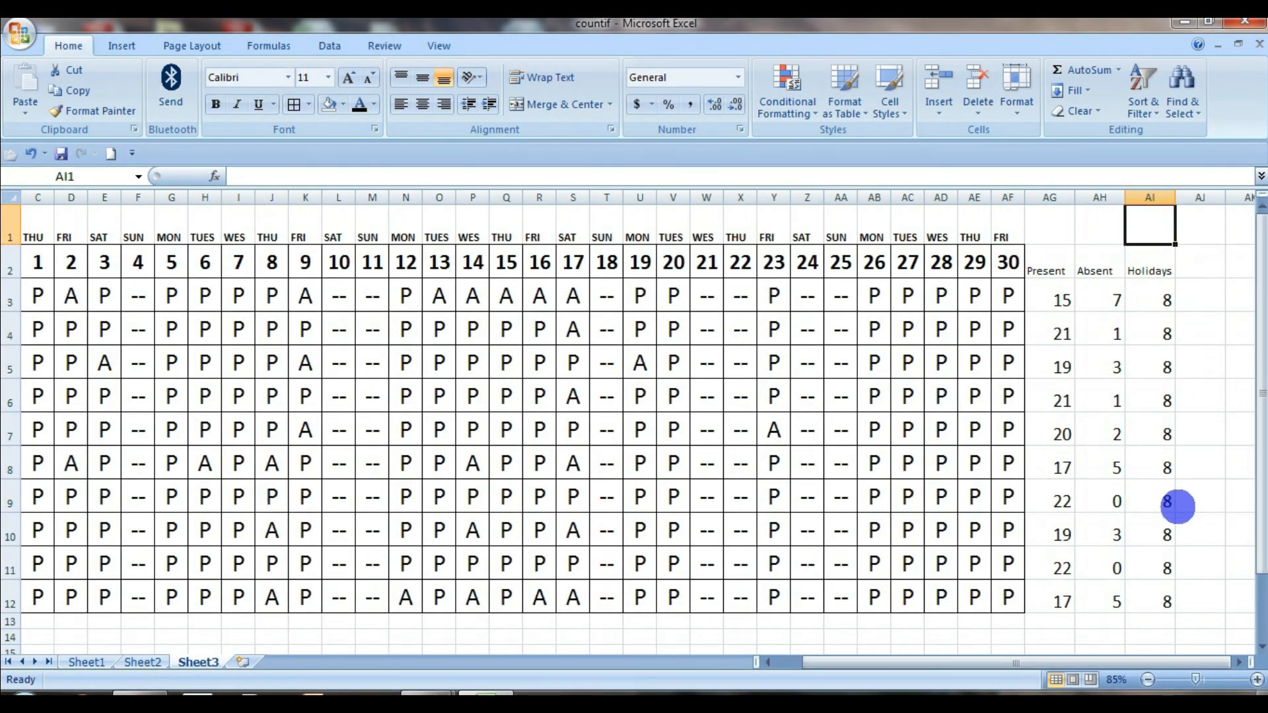